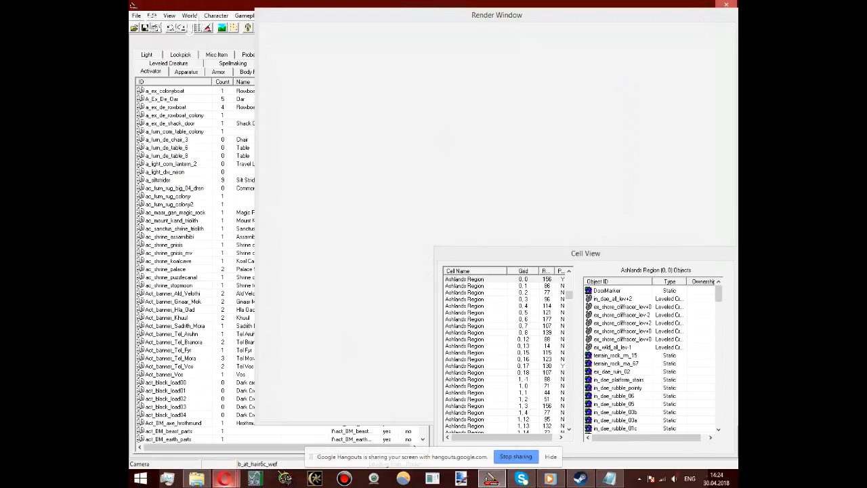
# Step: Examine the objects contained in several Ashlands Region and West Gash Region exterior cells
pyautogui.click(417, 264)
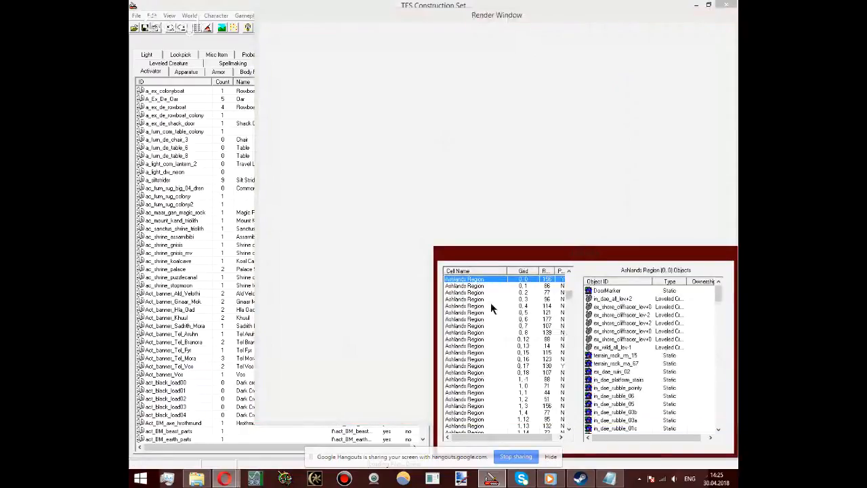
pyautogui.click(491, 305)
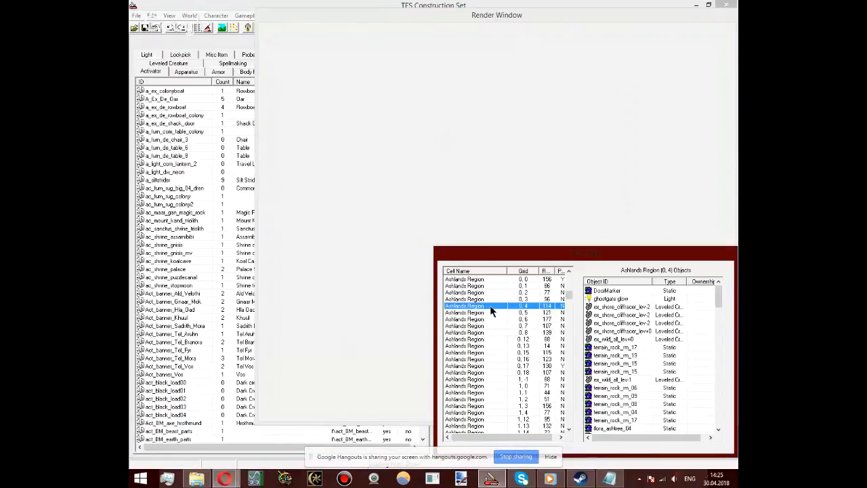
pyautogui.click(467, 333)
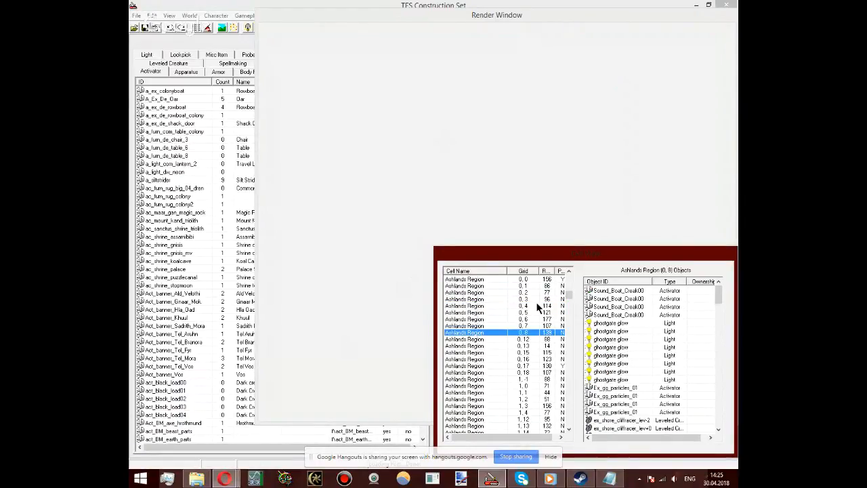
pyautogui.scroll(-10, 548, 335)
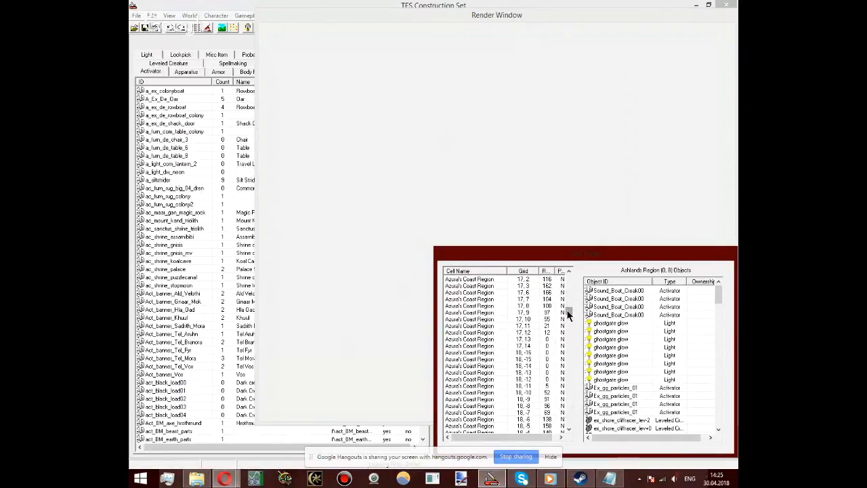
pyautogui.moveTo(567, 314); pyautogui.dragTo(570, 420)
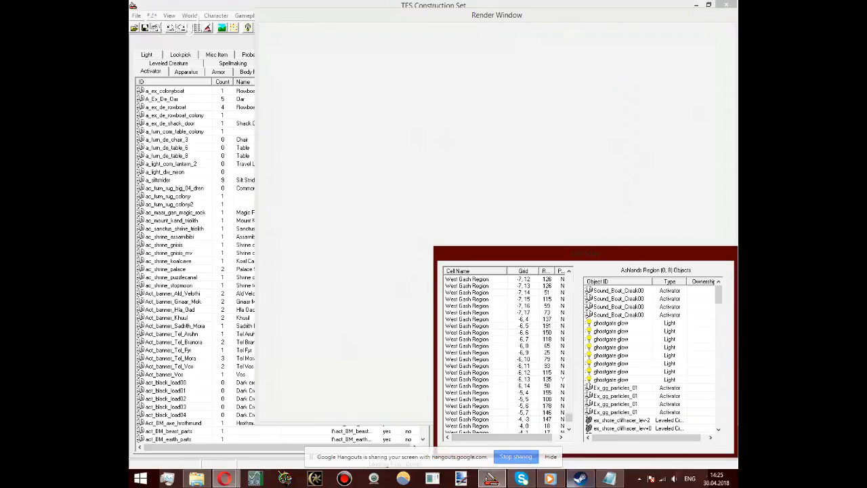
pyautogui.click(552, 480)
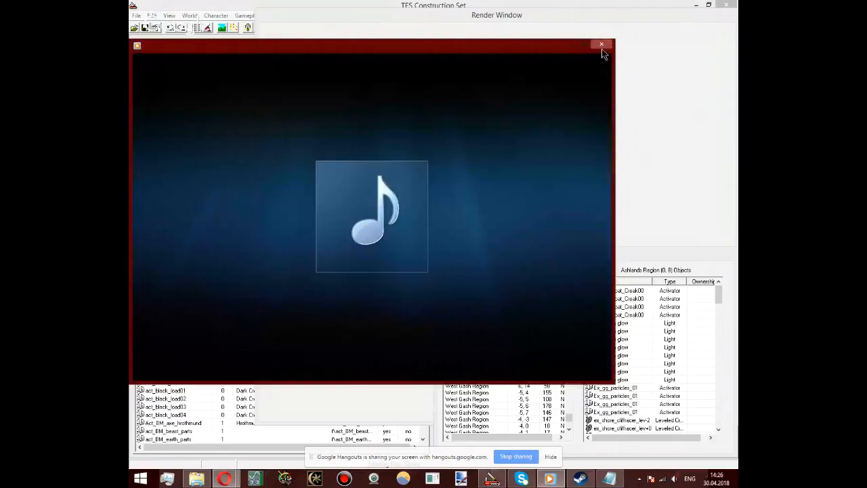
pyautogui.click(601, 48)
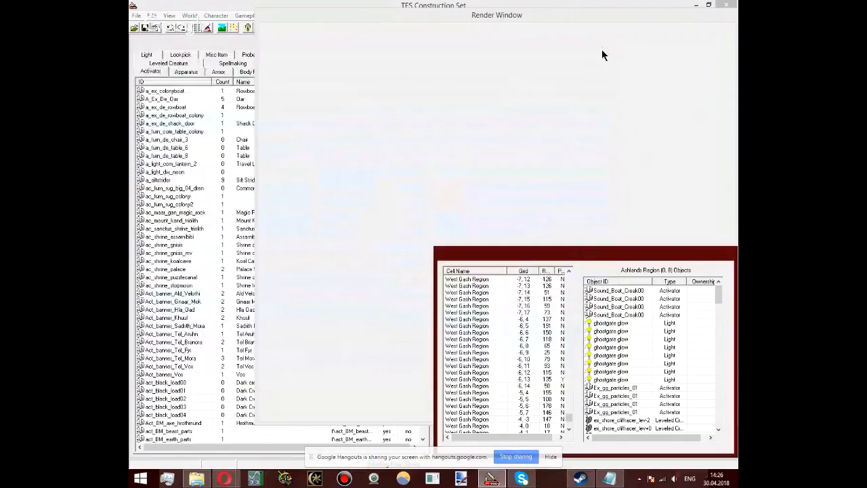
pyautogui.click(474, 298)
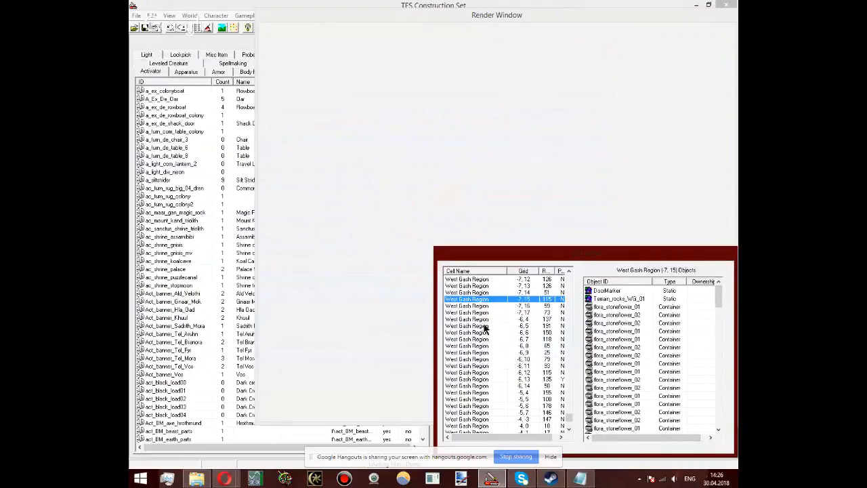
pyautogui.click(465, 299)
pyautogui.click(469, 354)
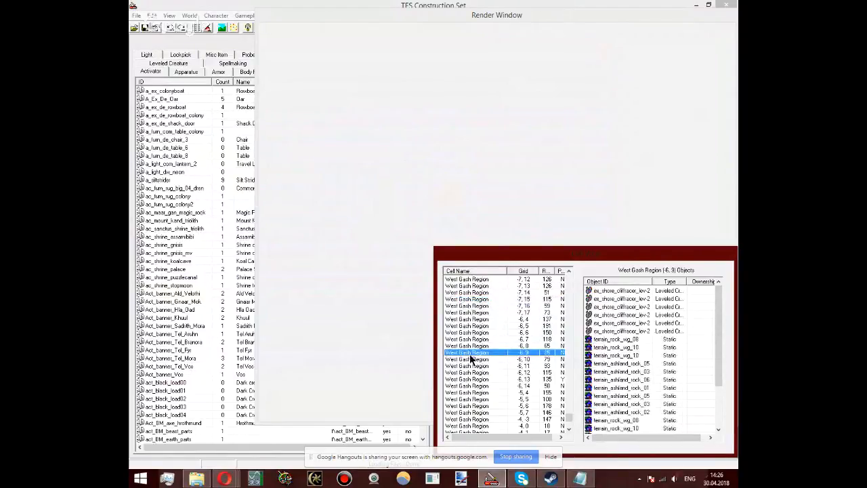
# Step: Create a new interior cell named 13memory_1 and accept its default settings
pyautogui.click(189, 15)
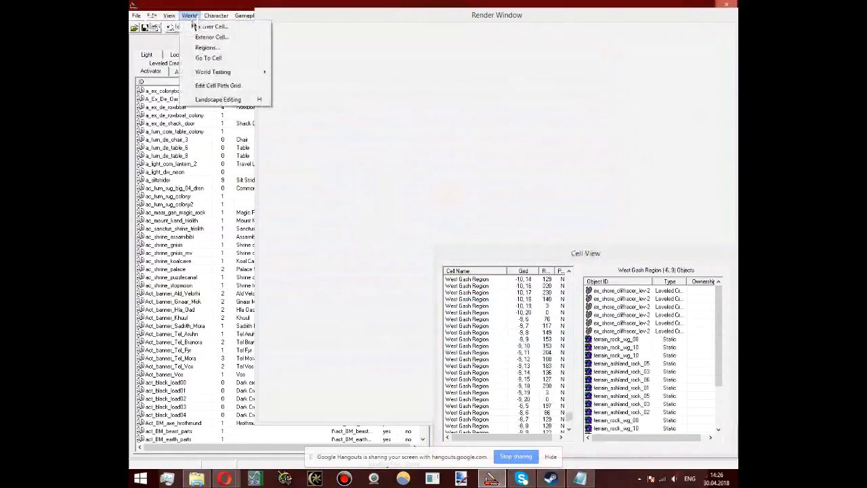
pyautogui.click(194, 26)
pyautogui.write('13')
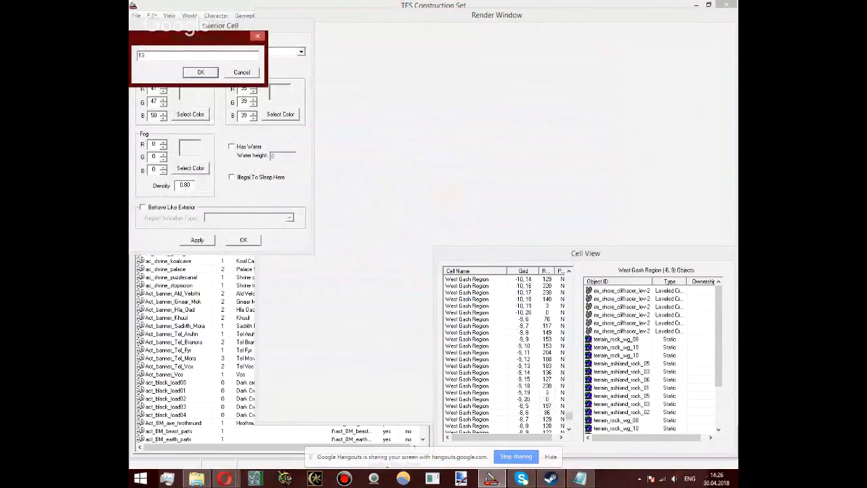
pyautogui.write('memory_1')
pyautogui.press('Return')
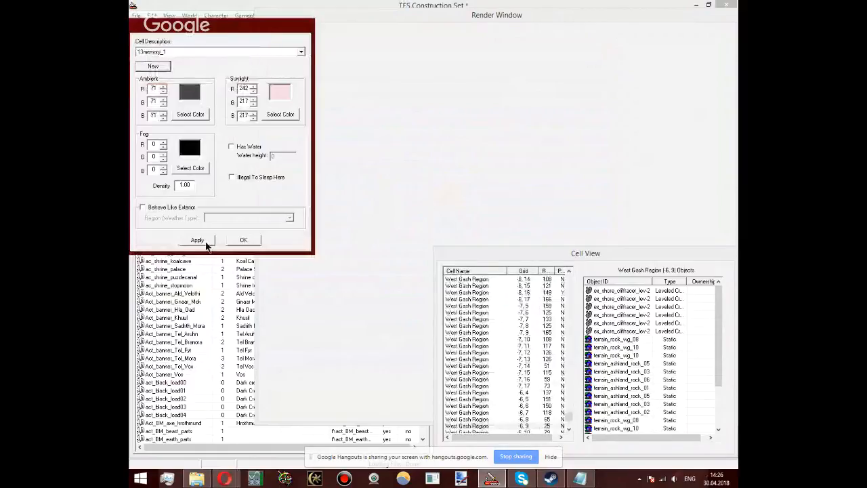
pyautogui.click(257, 239)
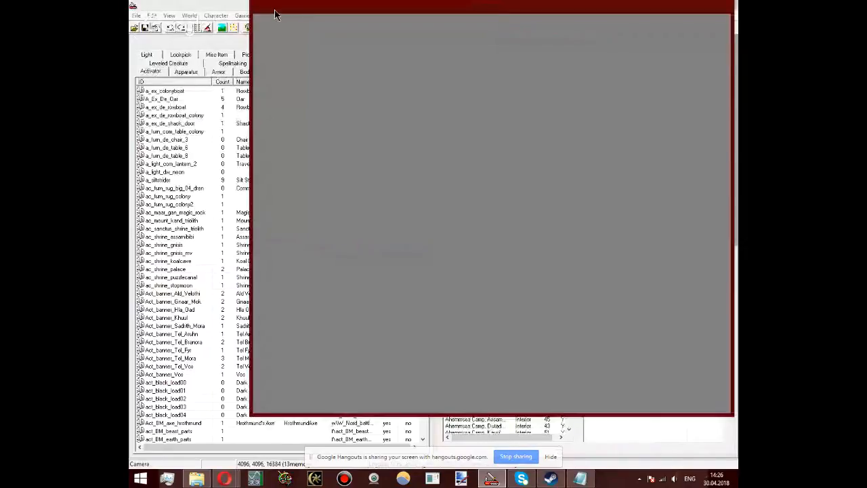
# Step: Make the interior cell 13memory_1 behave like an exterior, leaving its weather region empty
pyautogui.click(191, 16)
pyautogui.click(212, 27)
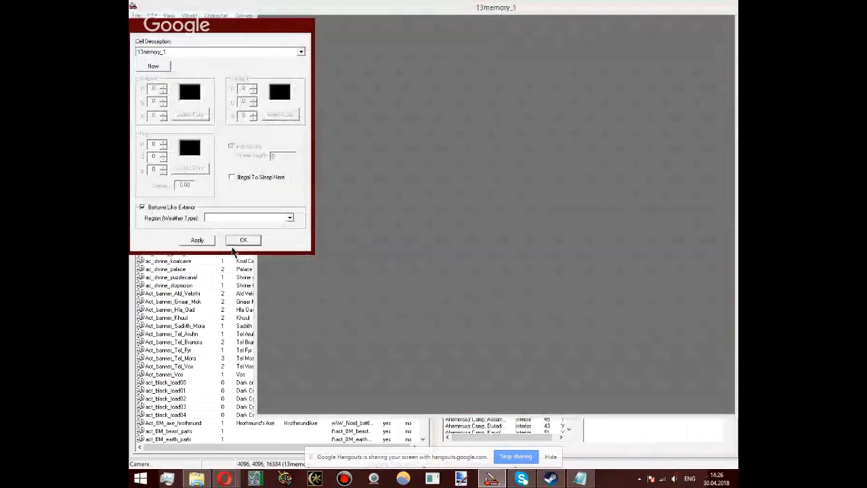
pyautogui.click(251, 239)
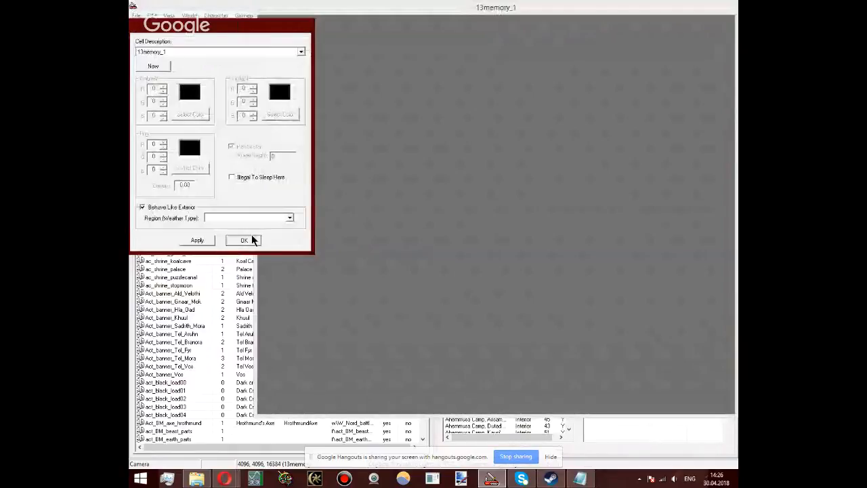
pyautogui.click(509, 189)
pyautogui.scroll(5, 509, 190)
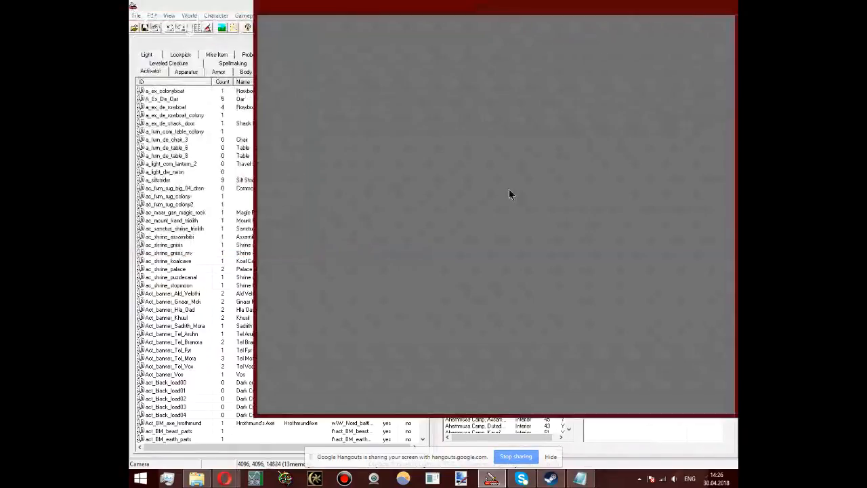
pyautogui.keyDown('shift'); pyautogui.moveTo(450, 291); pyautogui.dragTo(516, 190, button='middle'); pyautogui.keyUp('shift')
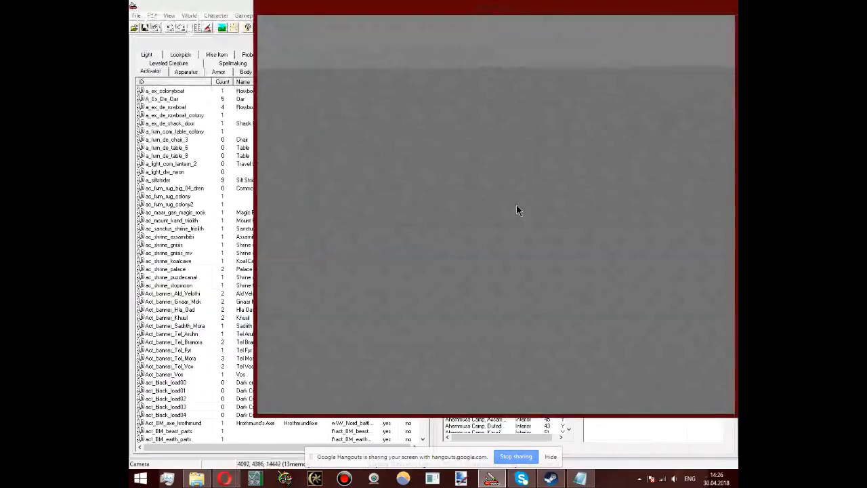
pyautogui.scroll(4, 508, 161)
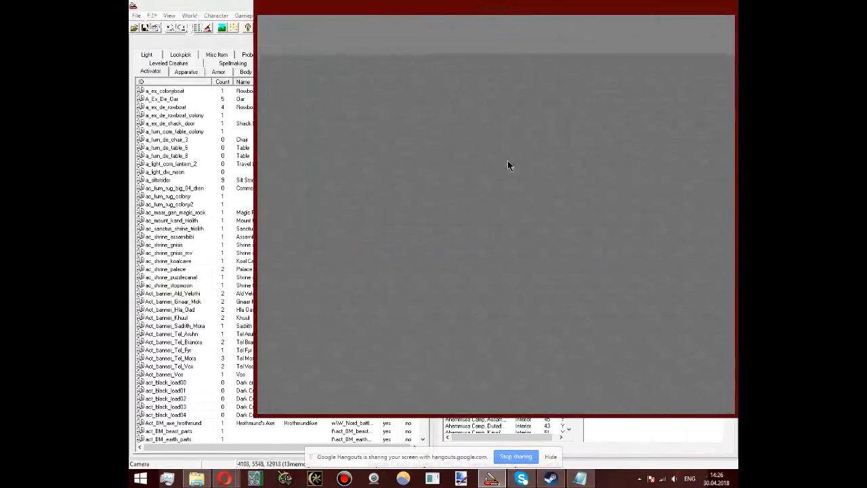
pyautogui.scroll(4, 508, 161)
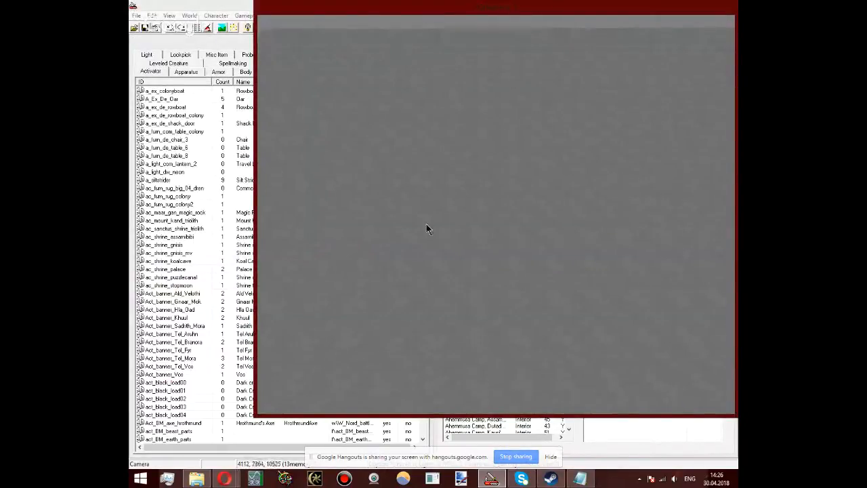
# Step: Browse the static objects from the beginning of the list through the ex_dwrv ruins to the interior and lava cave pieces
pyautogui.click(218, 72)
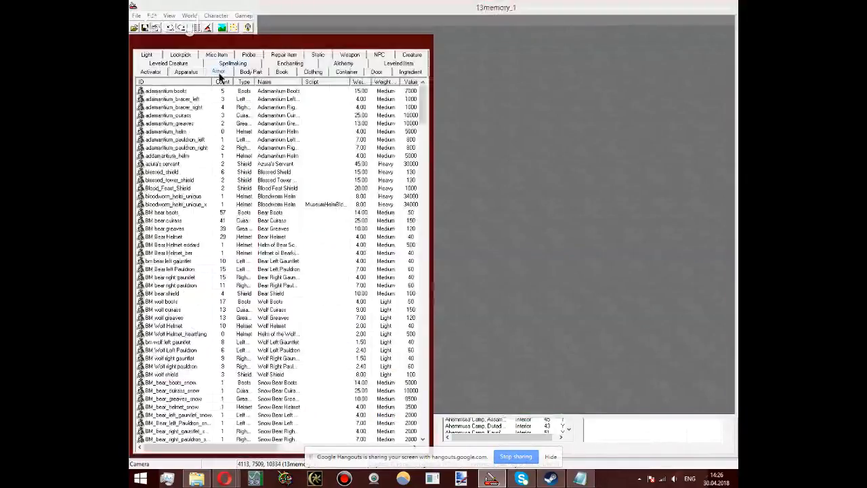
pyautogui.click(318, 55)
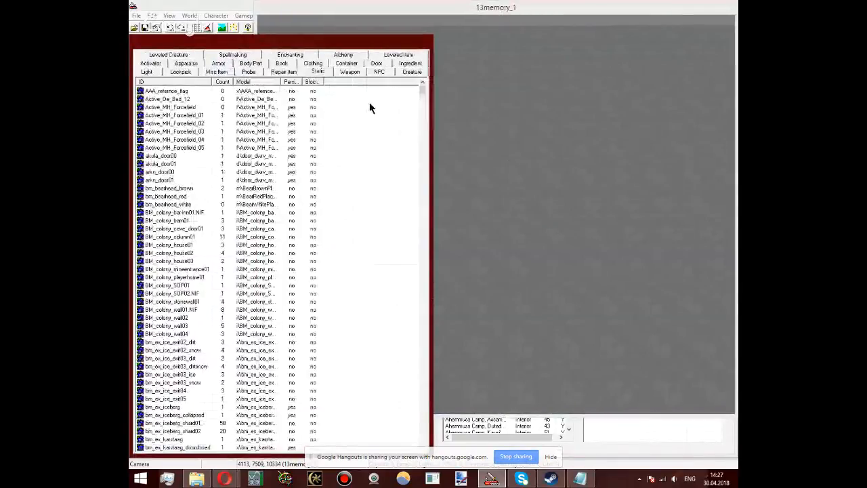
pyautogui.moveTo(421, 88); pyautogui.dragTo(422, 89)
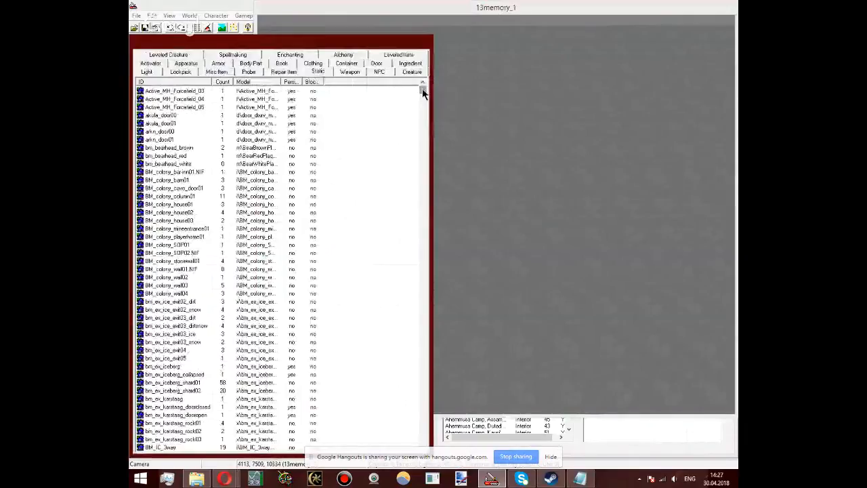
pyautogui.moveTo(421, 89); pyautogui.dragTo(421, 258)
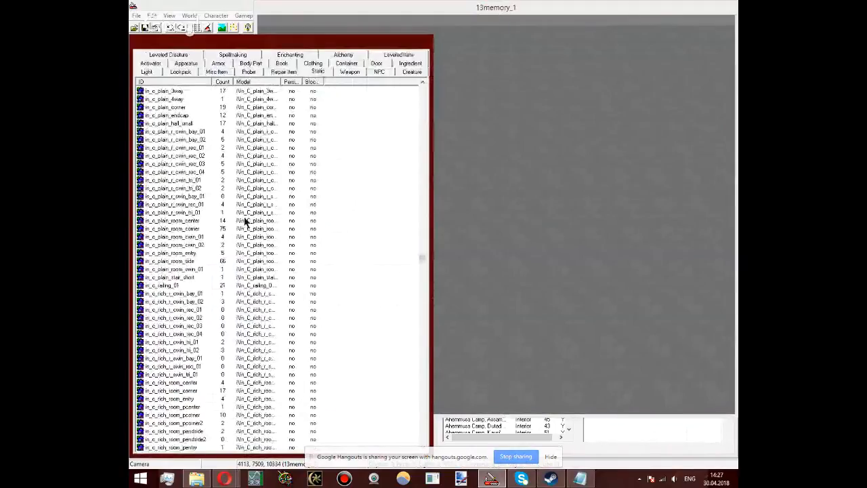
pyautogui.click(421, 269)
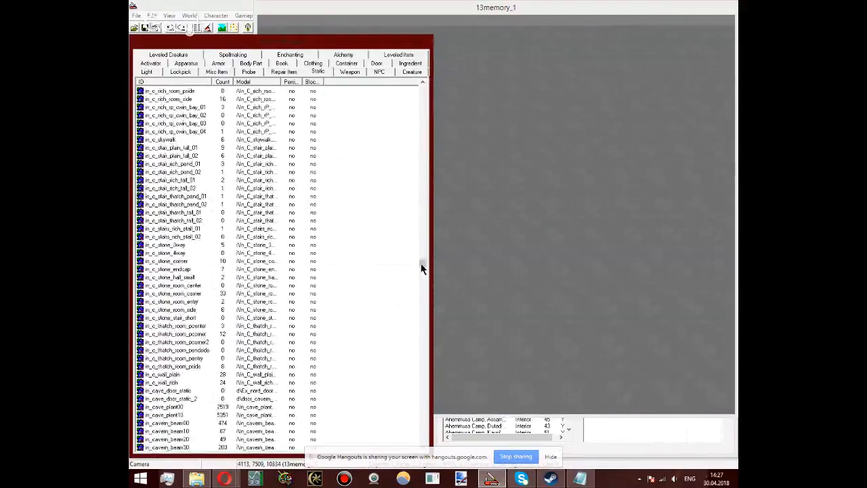
pyautogui.moveTo(421, 269); pyautogui.dragTo(424, 291)
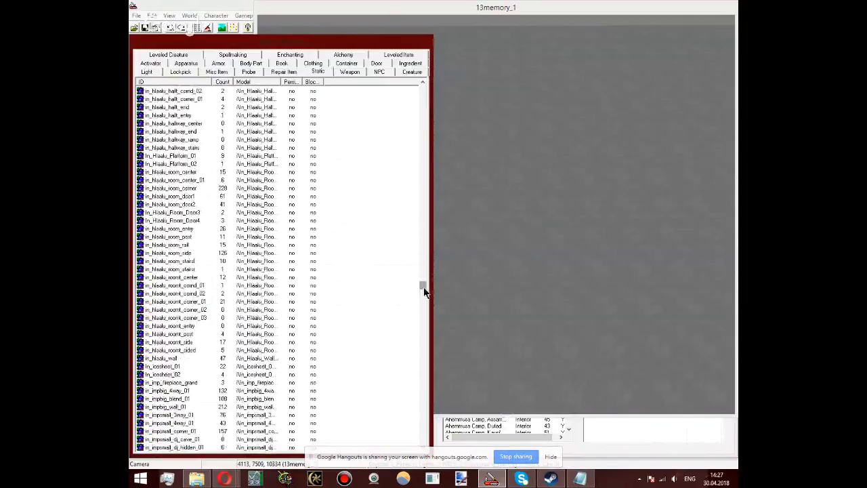
pyautogui.moveTo(424, 291); pyautogui.dragTo(402, 90)
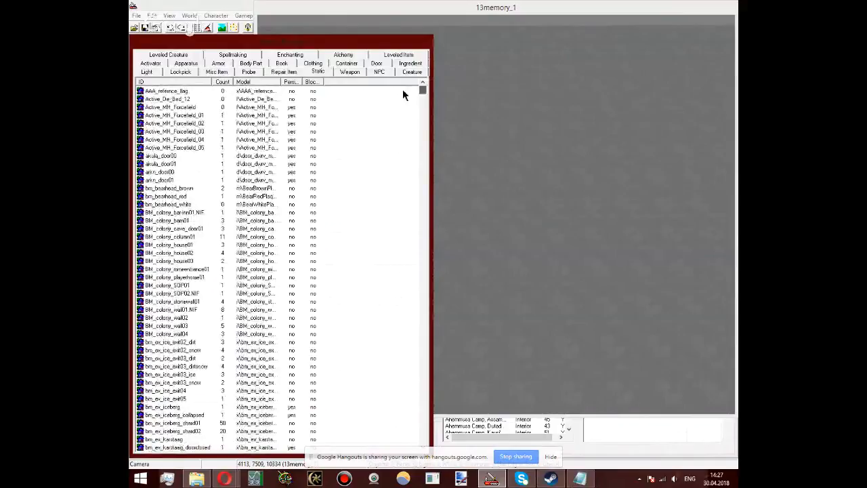
pyautogui.moveTo(402, 91); pyautogui.dragTo(409, 303)
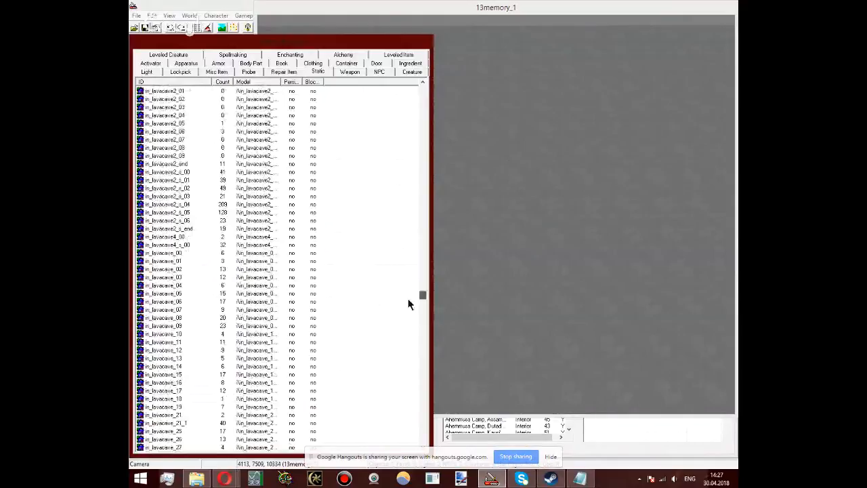
pyautogui.moveTo(409, 303); pyautogui.dragTo(474, 89)
pyautogui.click(293, 174)
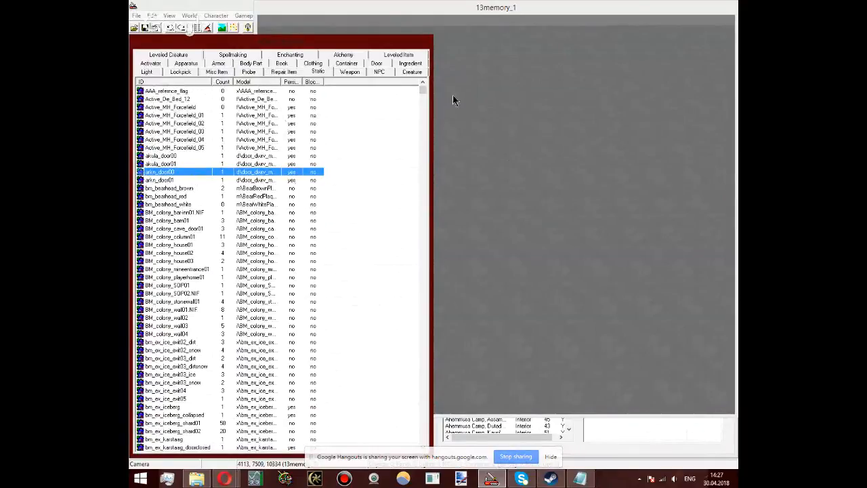
pyautogui.click(323, 72)
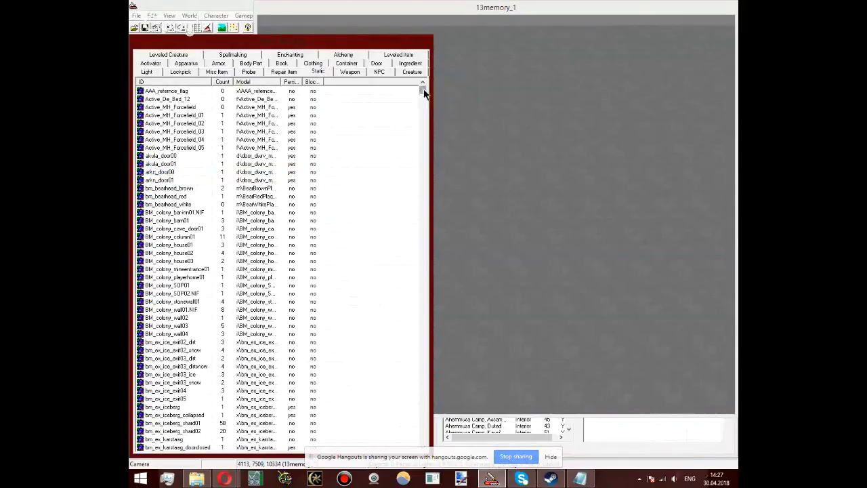
pyautogui.moveTo(423, 88); pyautogui.dragTo(420, 130)
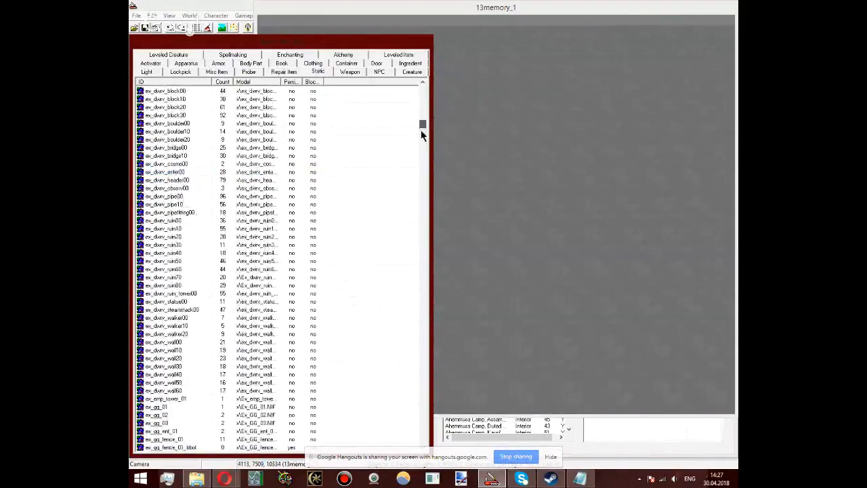
pyautogui.moveTo(420, 134); pyautogui.dragTo(420, 299)
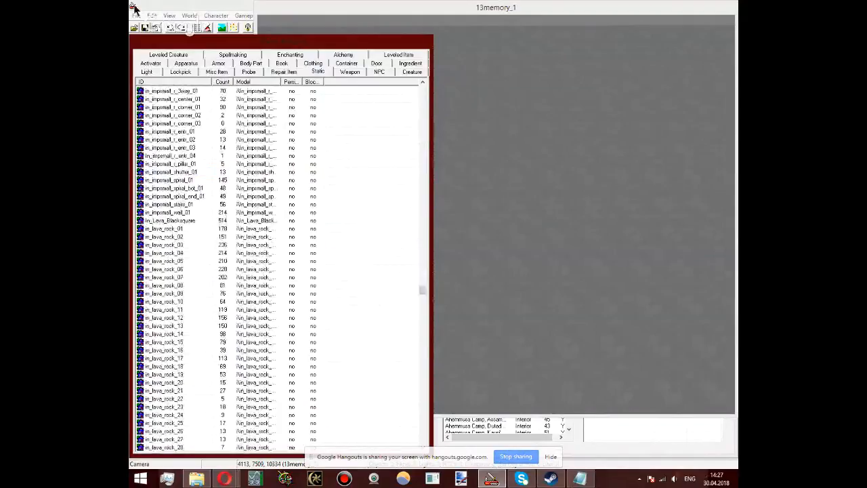
# Step: Load SHANFOREST.esp instead of the elf hair styles plugin, with no active file and without saving the current changes
pyautogui.click(134, 27)
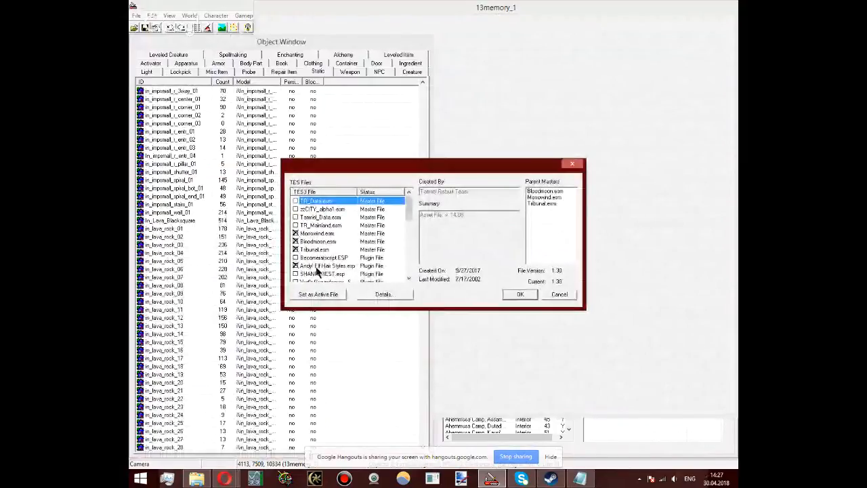
pyautogui.doubleClick(300, 273)
pyautogui.click(520, 293)
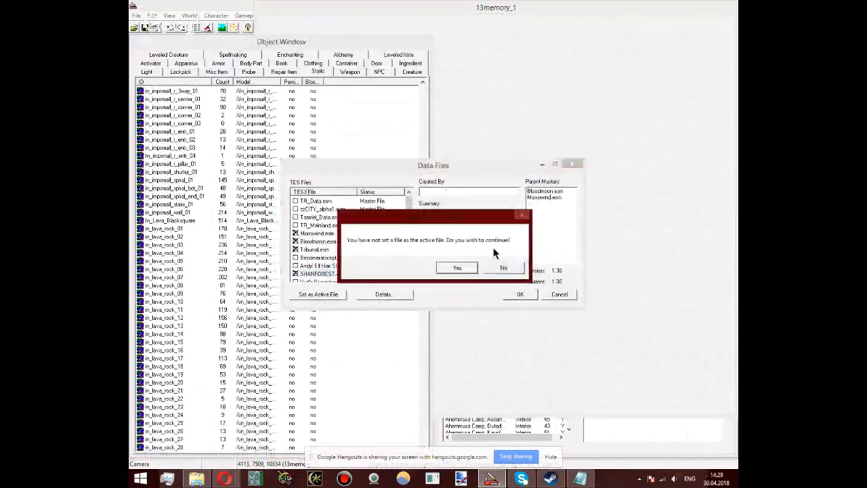
pyautogui.click(466, 268)
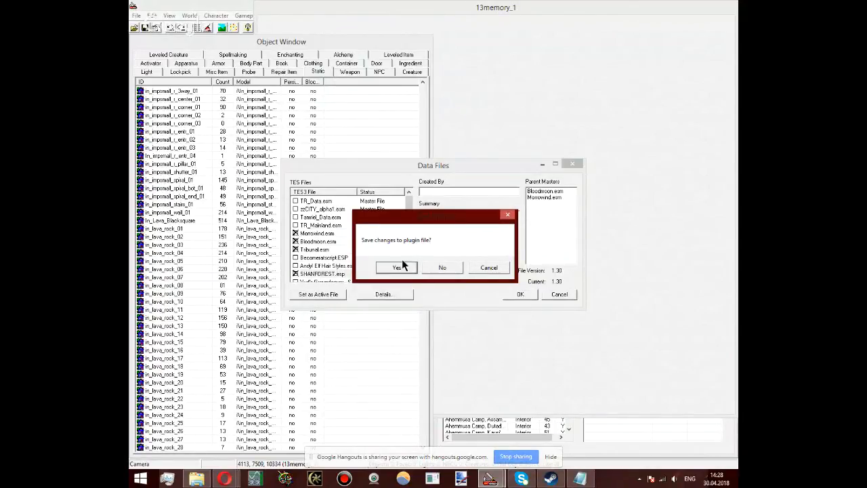
pyautogui.click(436, 268)
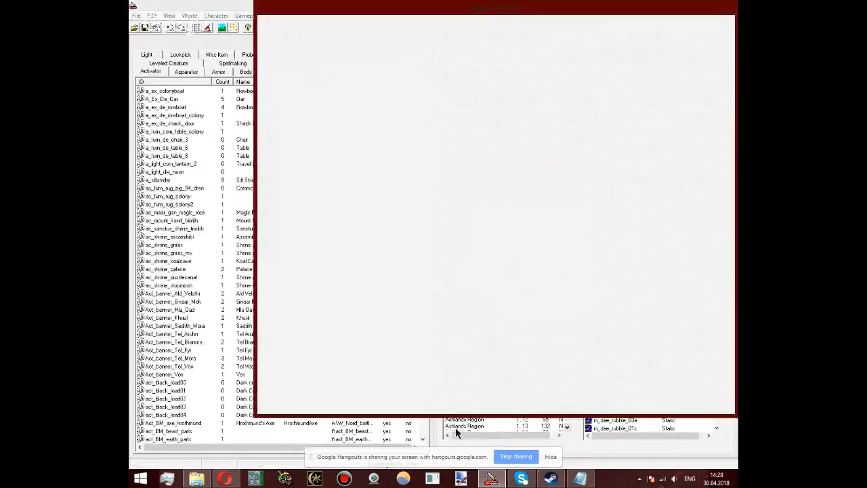
# Step: Look through the reloaded cell list, checking the objects of an Ashlands Region cell and an Abandoned Shipwreck interior
pyautogui.click(501, 433)
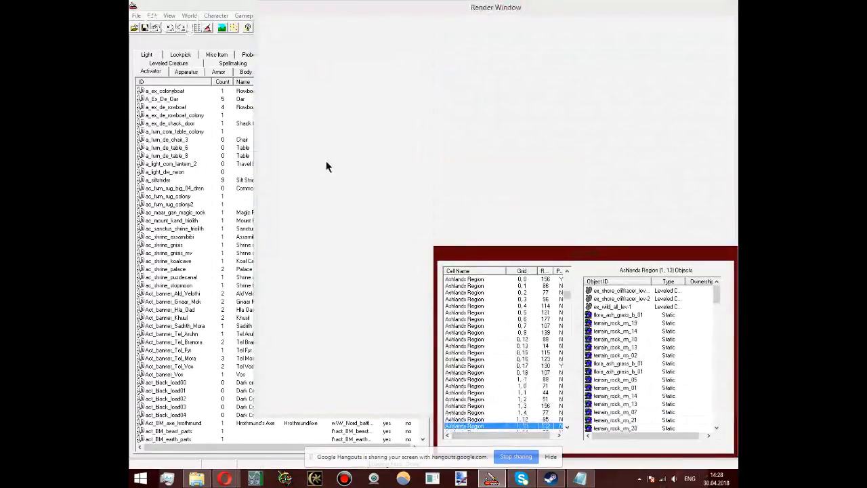
pyautogui.click(474, 292)
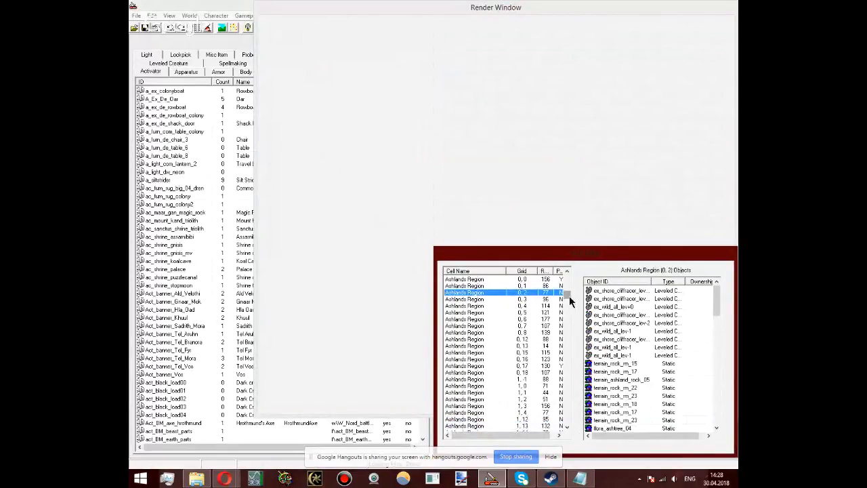
pyautogui.moveTo(569, 295); pyautogui.dragTo(568, 277)
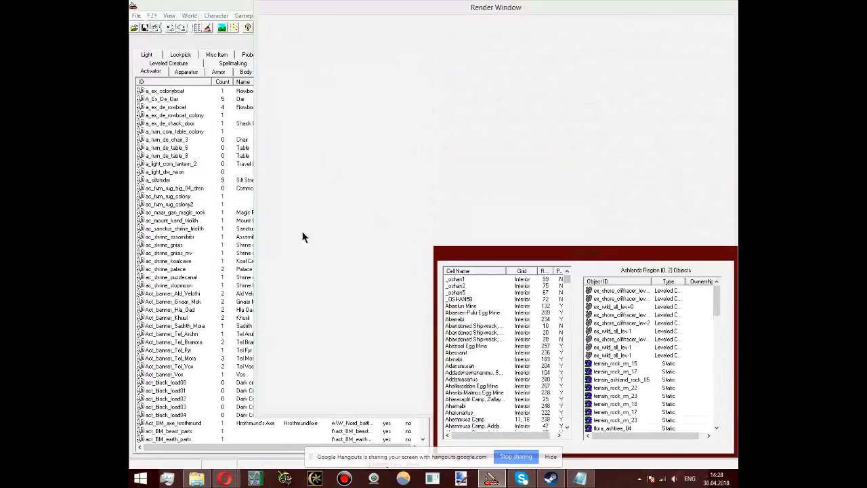
pyautogui.click(520, 325)
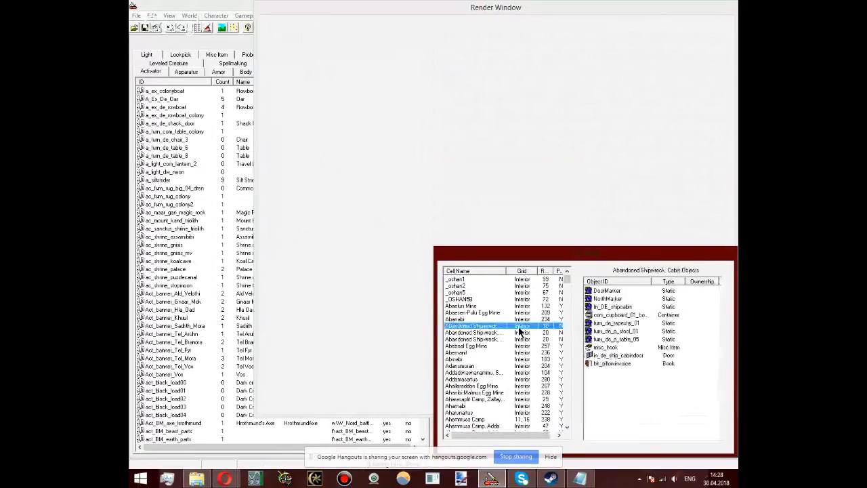
# Step: Find the Oshan1 land, road and rock pieces among the static objects and examine which ones are available
pyautogui.click(167, 170)
pyautogui.click(321, 55)
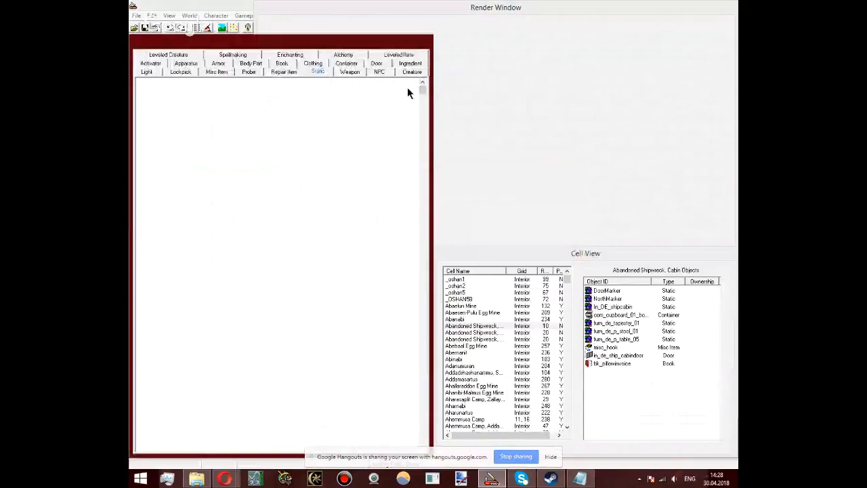
pyautogui.click(312, 180)
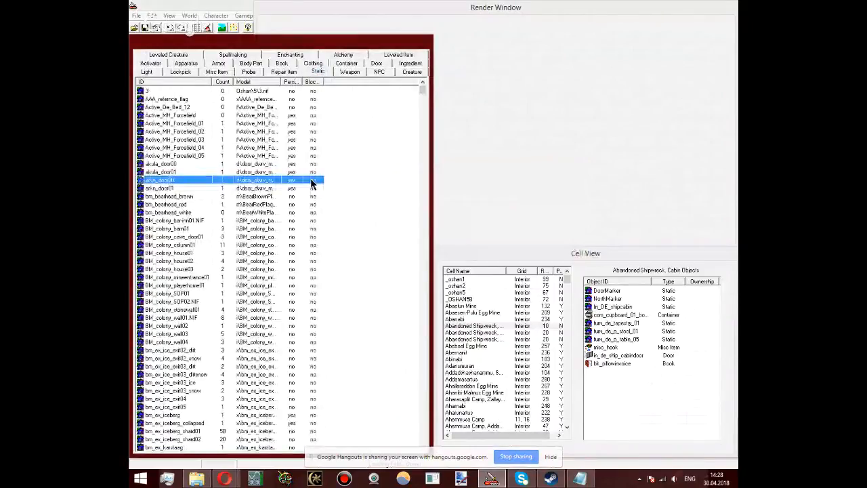
pyautogui.press('o')
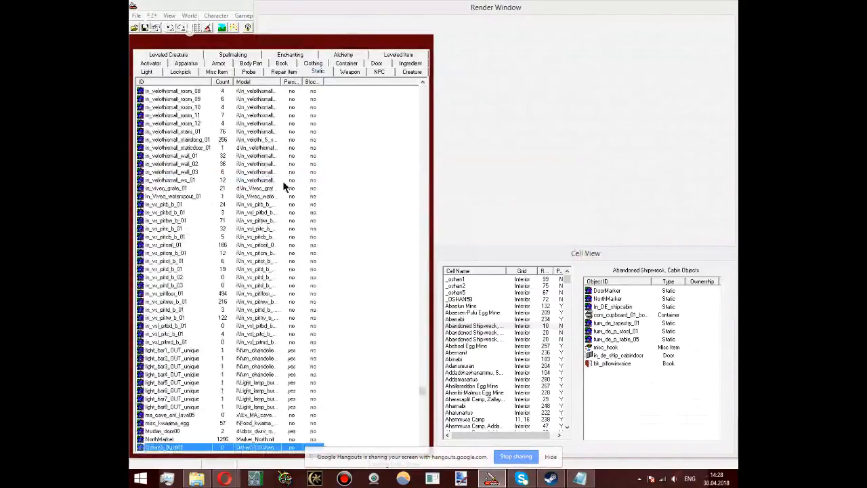
pyautogui.scroll(-9, 168, 214)
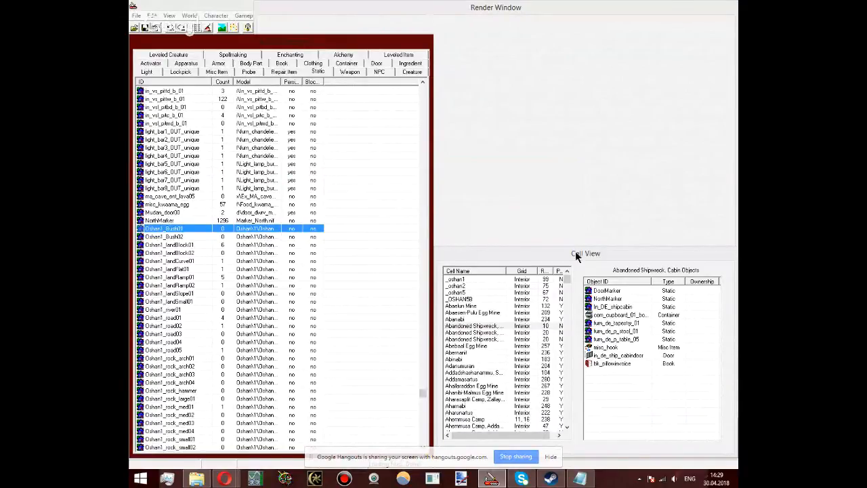
pyautogui.click(499, 119)
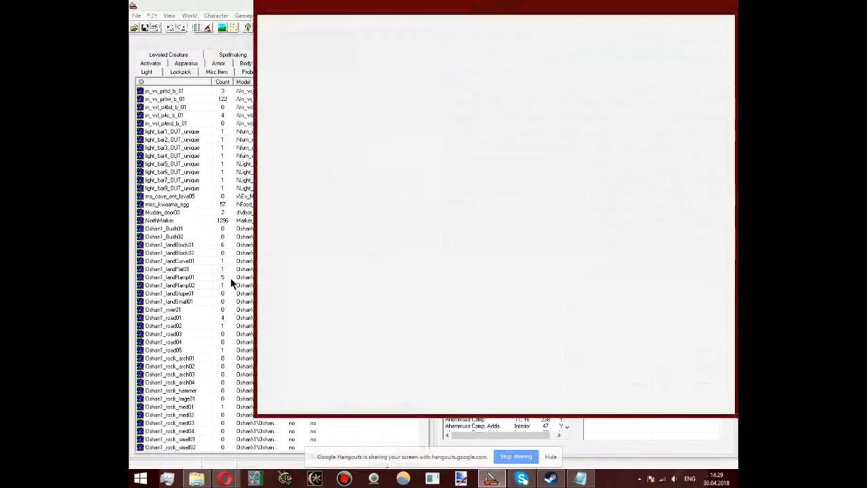
pyautogui.click(231, 279)
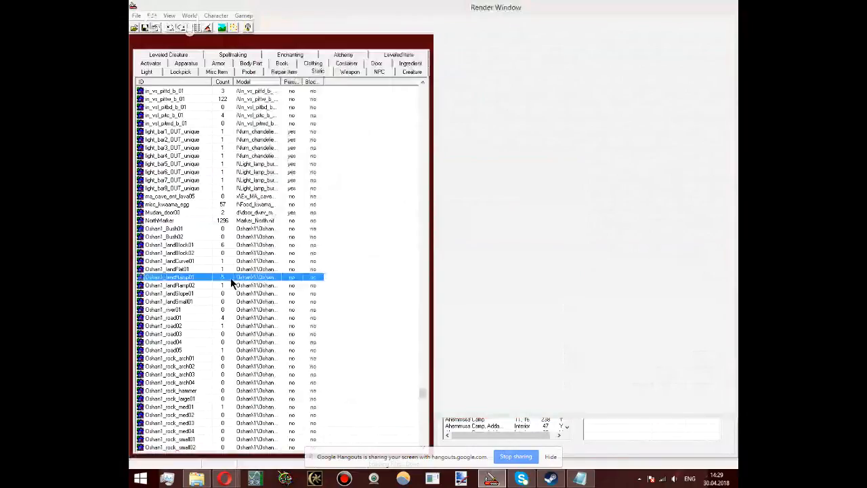
pyautogui.click(512, 433)
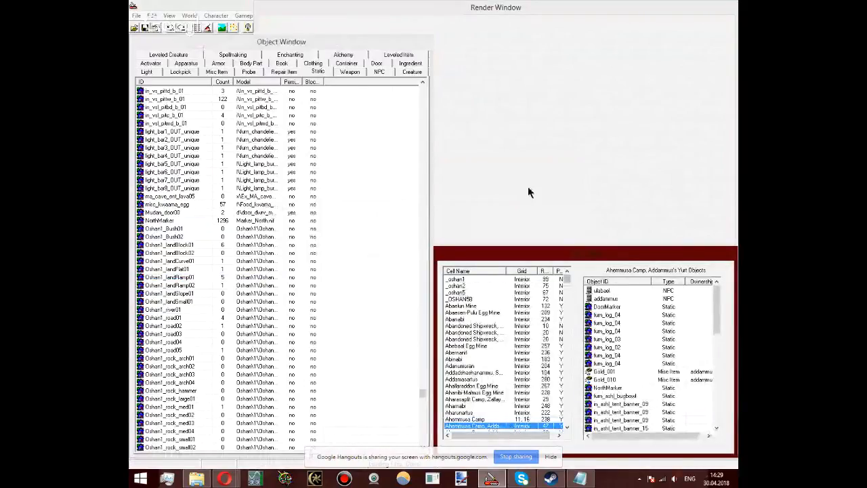
# Step: Create a new interior cell named 13_world1488 and accept its default settings
pyautogui.click(191, 15)
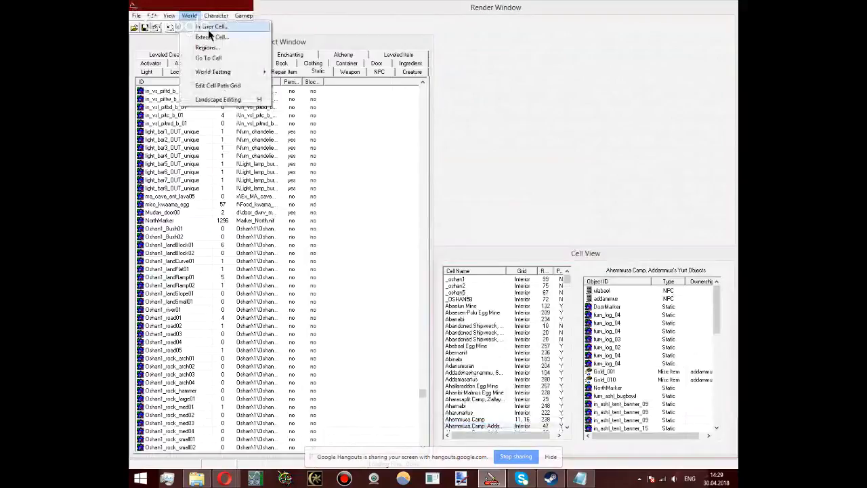
pyautogui.click(208, 29)
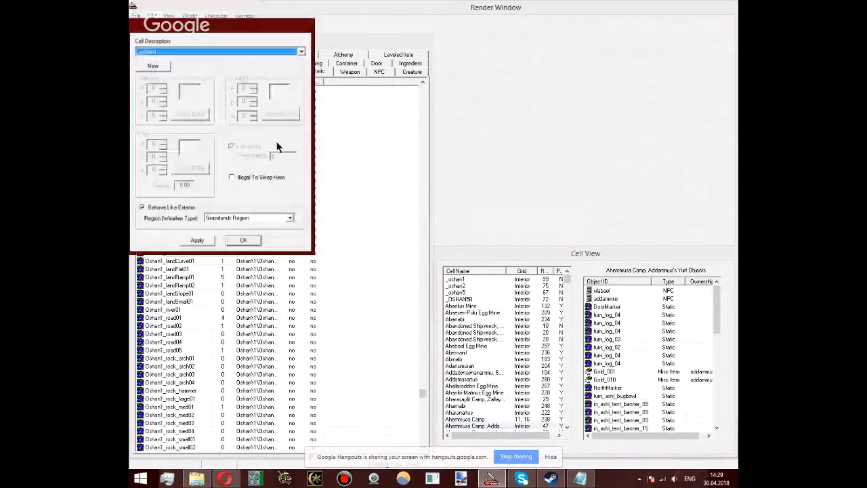
pyautogui.click(188, 209)
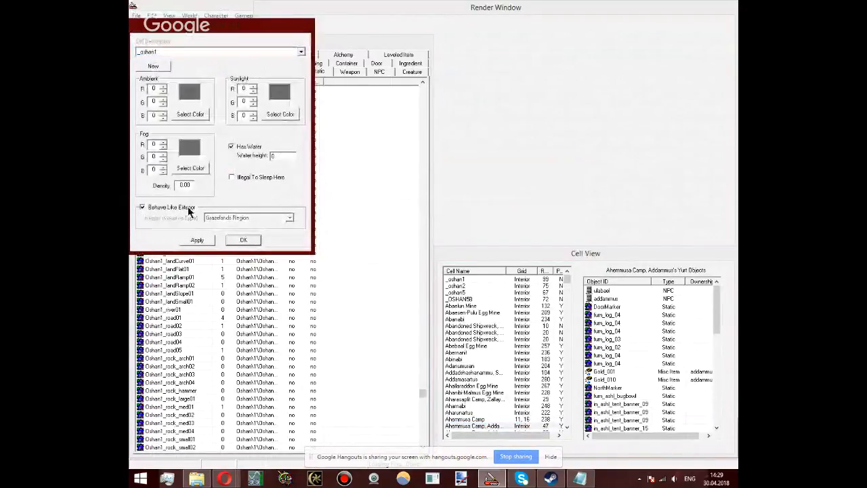
pyautogui.click(159, 65)
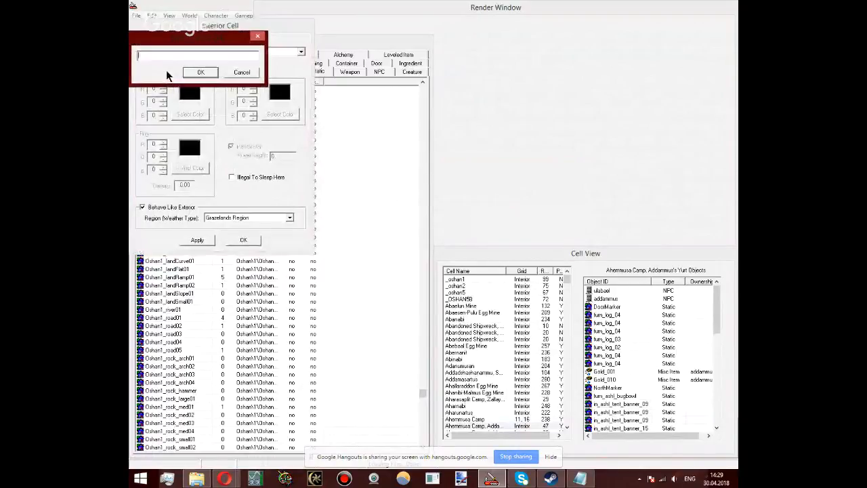
pyautogui.write('13')
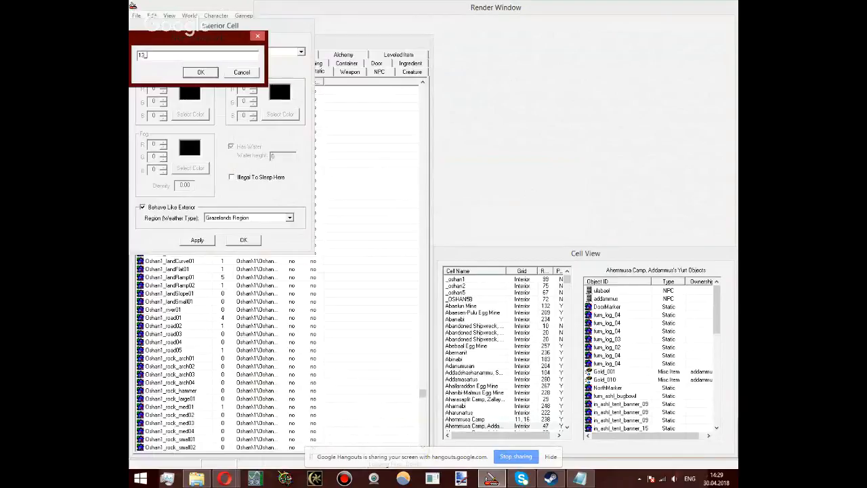
pyautogui.write('_world1488')
pyautogui.press('Return')
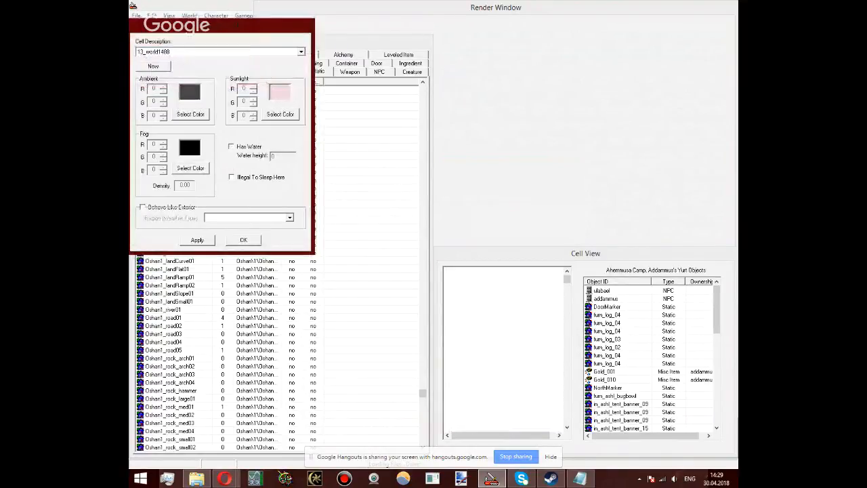
pyautogui.click(245, 241)
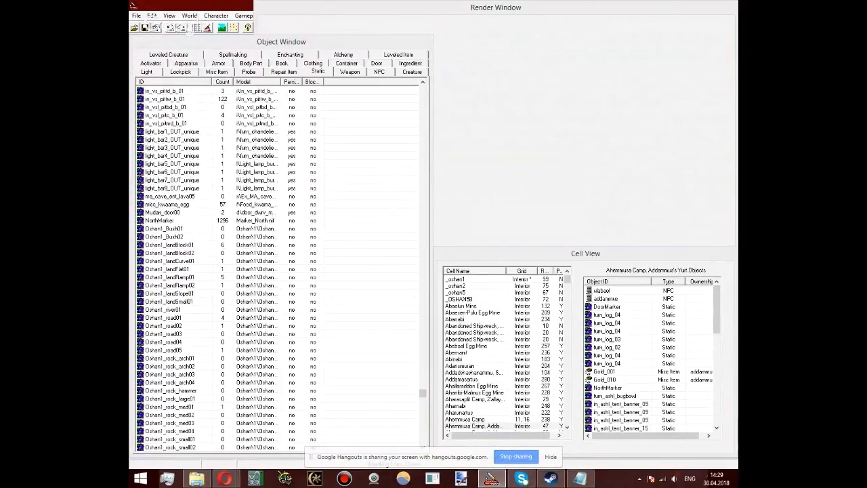
# Step: Switch to the Google Hangouts window in Opera to check the live broadcast, and return to the Construction Set
pyautogui.click(224, 478)
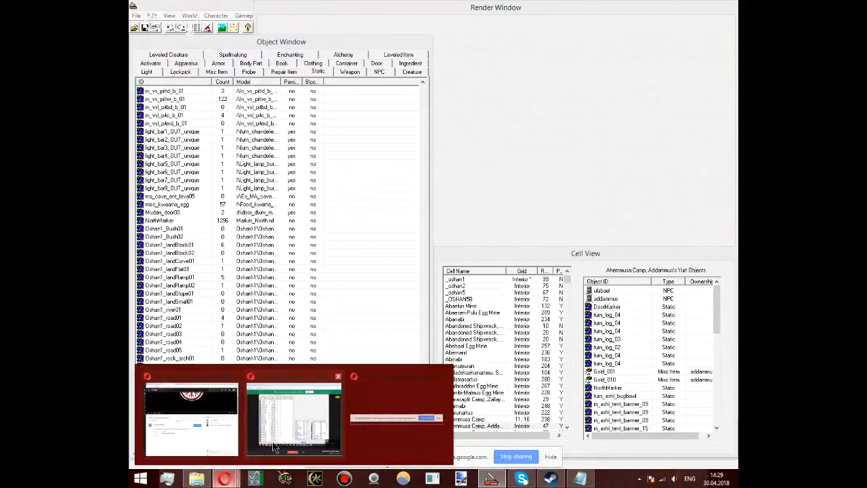
pyautogui.click(274, 445)
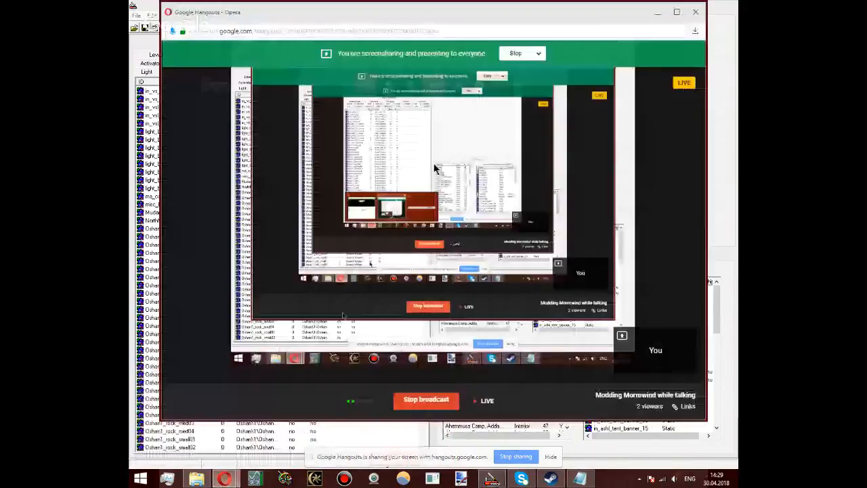
pyautogui.moveTo(694, 202)
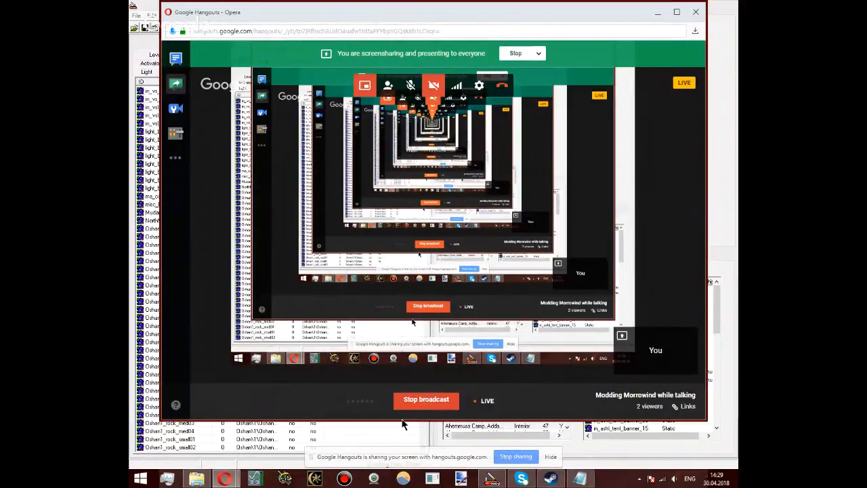
pyautogui.click(631, 457)
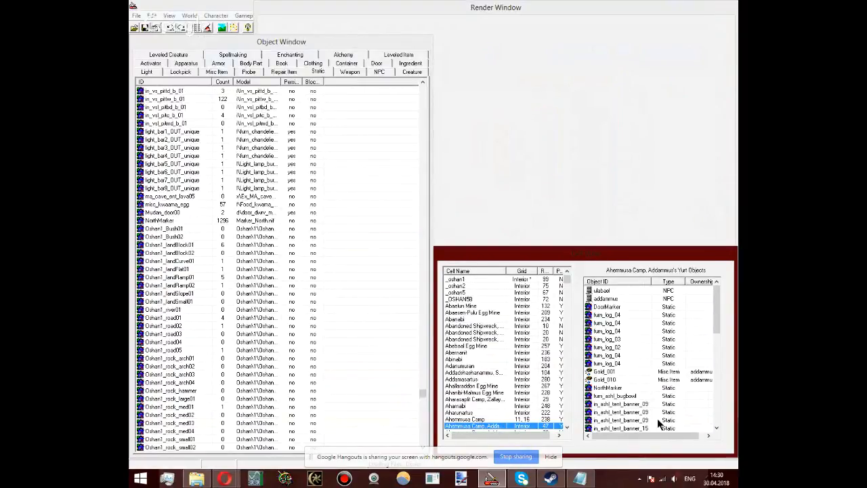
# Step: Open the new interior cell 13_world1488 in the render view
pyautogui.click(464, 301)
pyautogui.scroll(1, 465, 300)
pyautogui.doubleClick(472, 279)
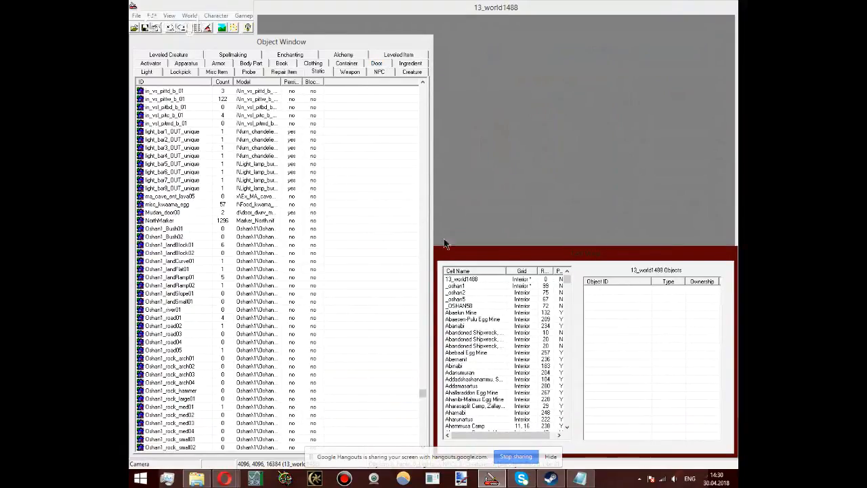
pyautogui.click(538, 109)
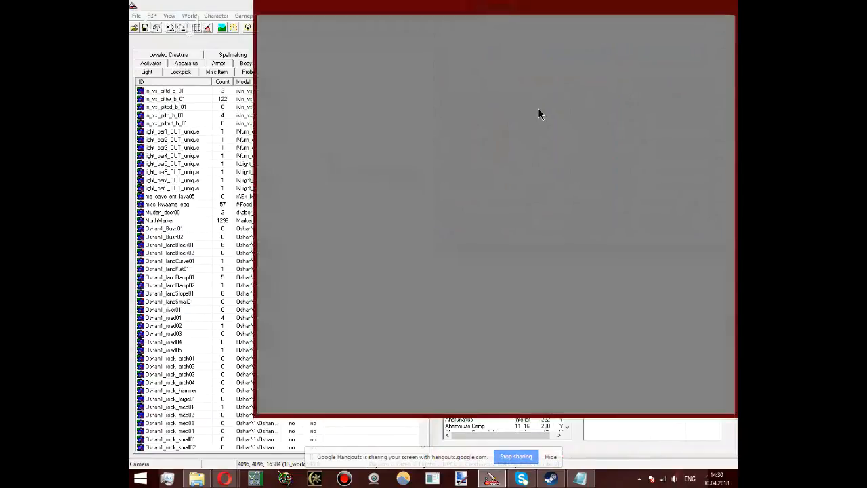
# Step: View the NPC list and return to the Oshan1 pieces among the static objects
pyautogui.click(233, 54)
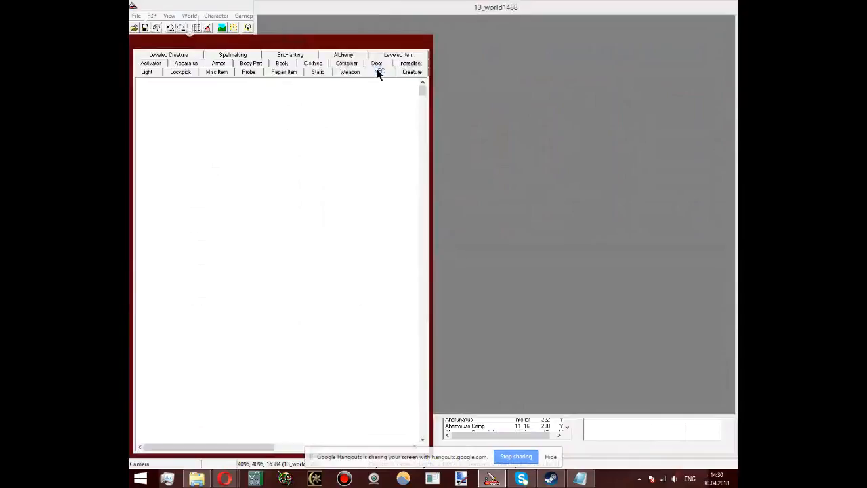
pyautogui.click(378, 72)
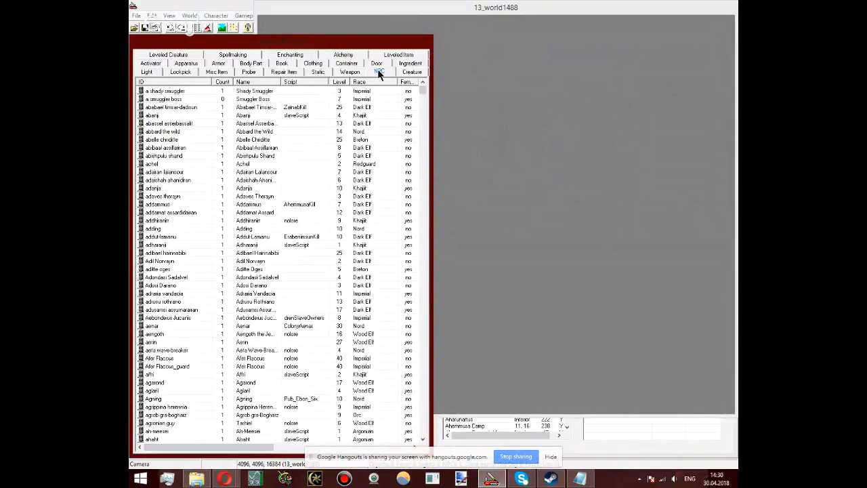
pyautogui.click(625, 194)
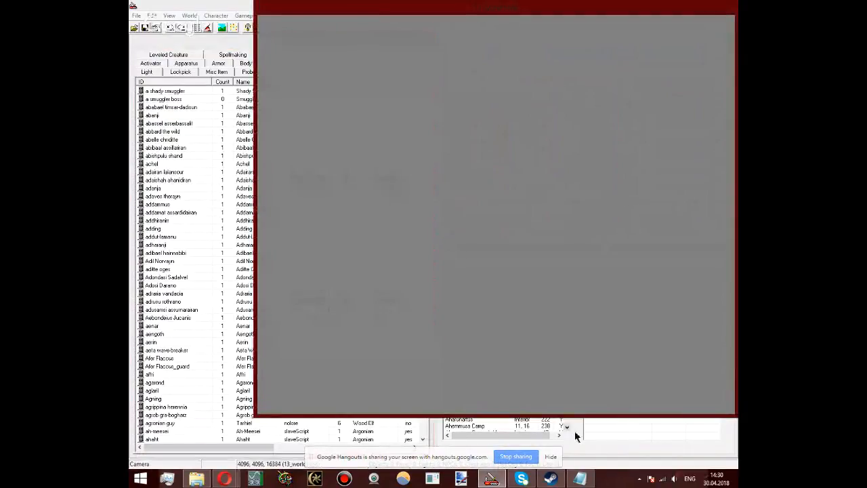
pyautogui.click(579, 439)
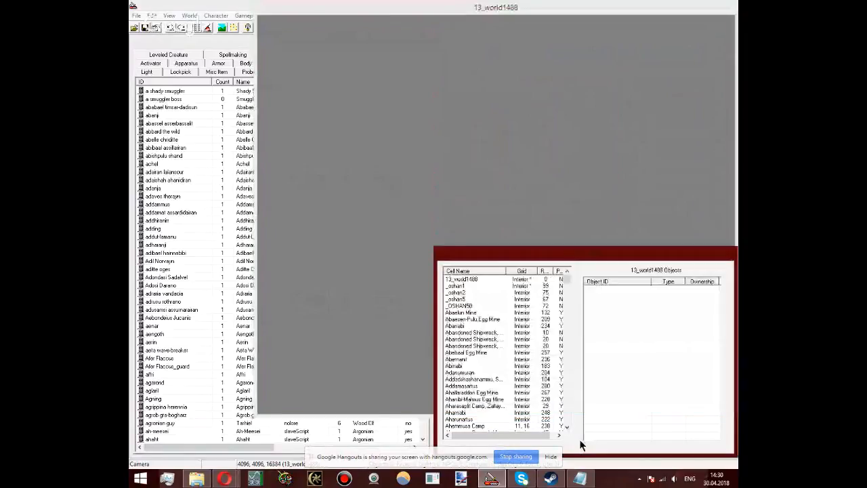
pyautogui.click(356, 116)
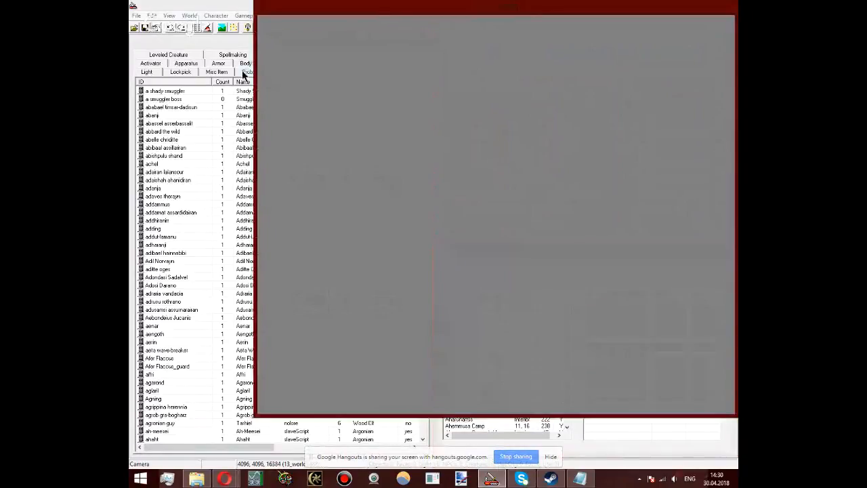
pyautogui.click(214, 54)
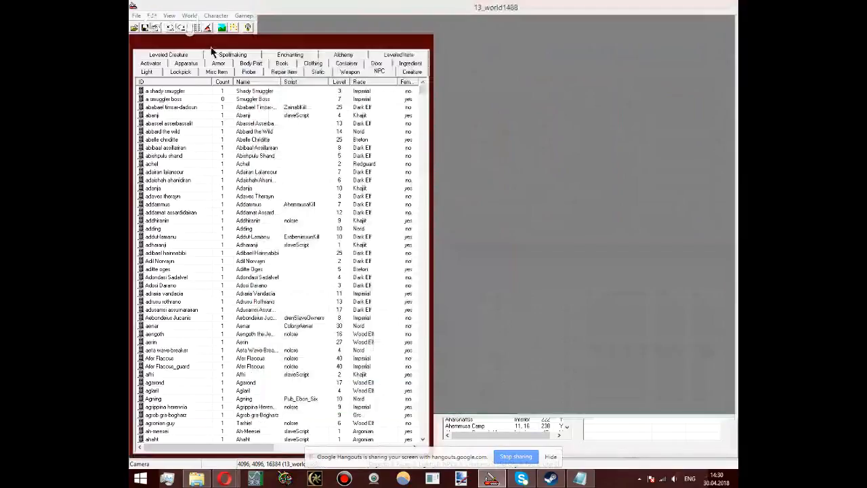
pyautogui.click(316, 71)
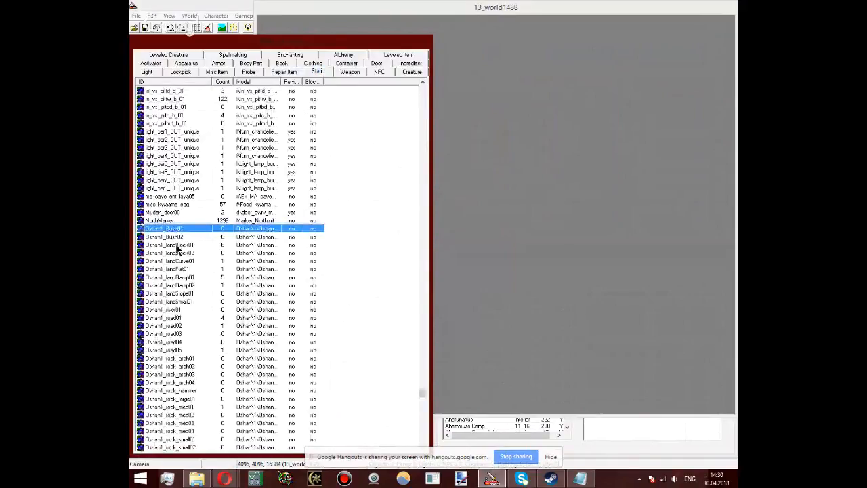
# Step: Try the Oshan1_Bush02 static in the cell, and delete it
pyautogui.press('Down')
pyautogui.moveTo(514, 230); pyautogui.dragTo(536, 245)
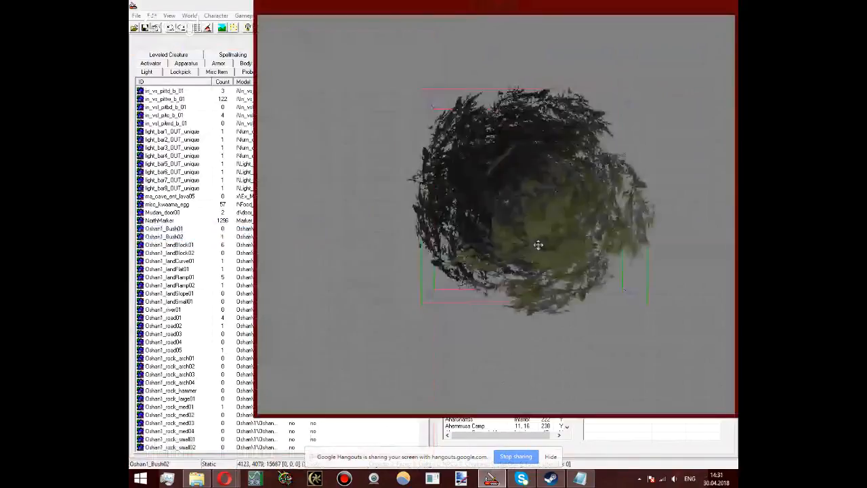
pyautogui.scroll(-2, 538, 246)
pyautogui.keyDown('shift'); pyautogui.moveTo(537, 246); pyautogui.dragTo(555, 45, button='middle'); pyautogui.keyUp('shift')
pyautogui.press('Delete')
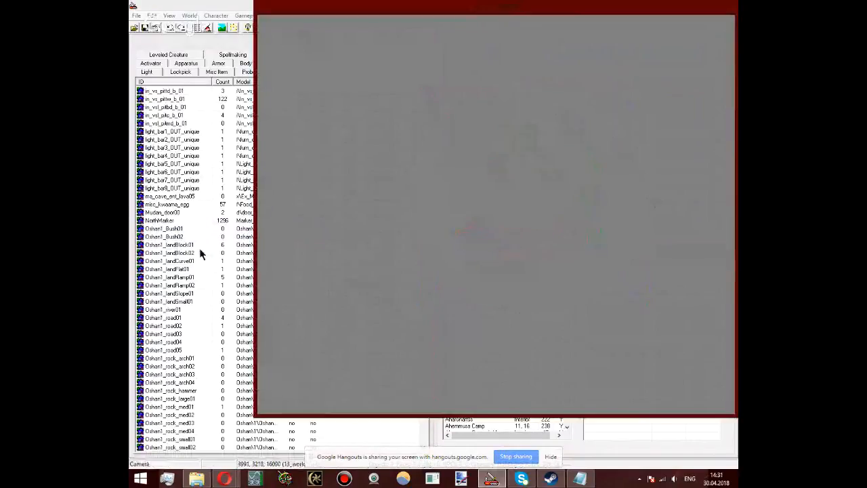
# Step: Place an Oshan1_road01 piece in the empty 13_world1488 cell
pyautogui.click(169, 316)
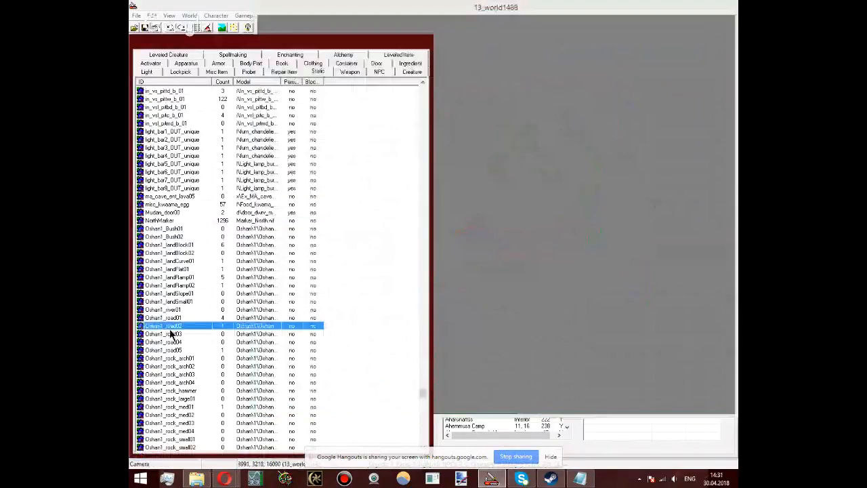
pyautogui.moveTo(516, 187); pyautogui.dragTo(518, 188)
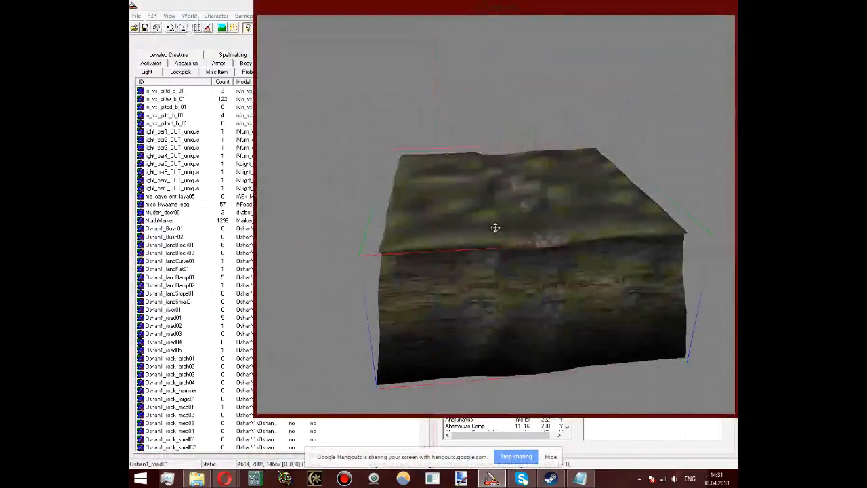
pyautogui.keyDown('shift'); pyautogui.moveTo(531, 305); pyautogui.dragTo(512, 347, button='middle'); pyautogui.keyUp('shift')
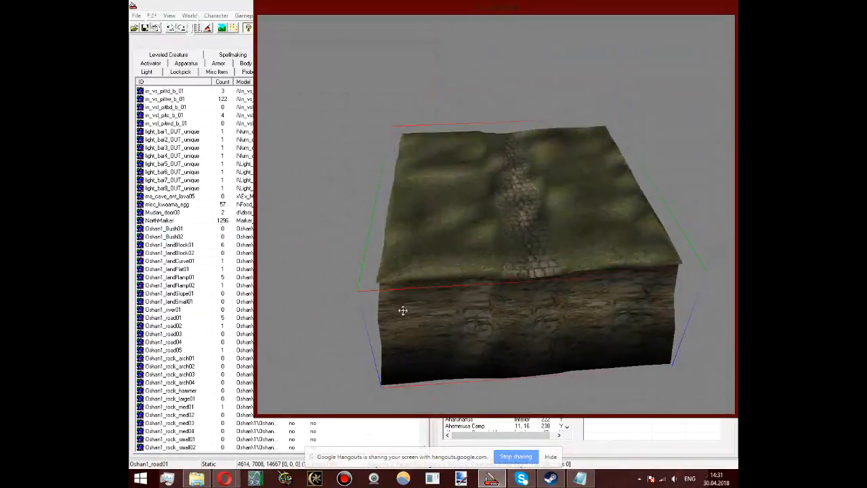
# Step: Examine the placed road piece from several sides and up close, including its paved surface and rocky edges
pyautogui.moveTo(195, 481)
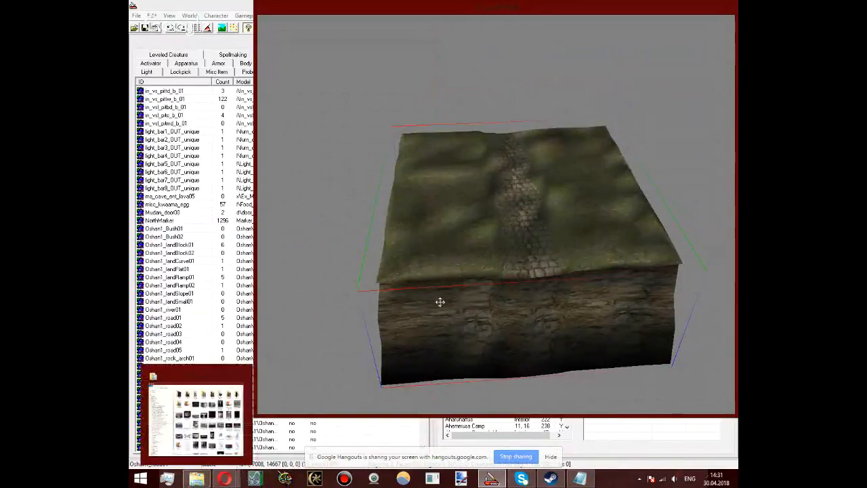
pyautogui.keyDown('shift'); pyautogui.moveTo(508, 141); pyautogui.dragTo(484, 286, button='middle'); pyautogui.keyUp('shift')
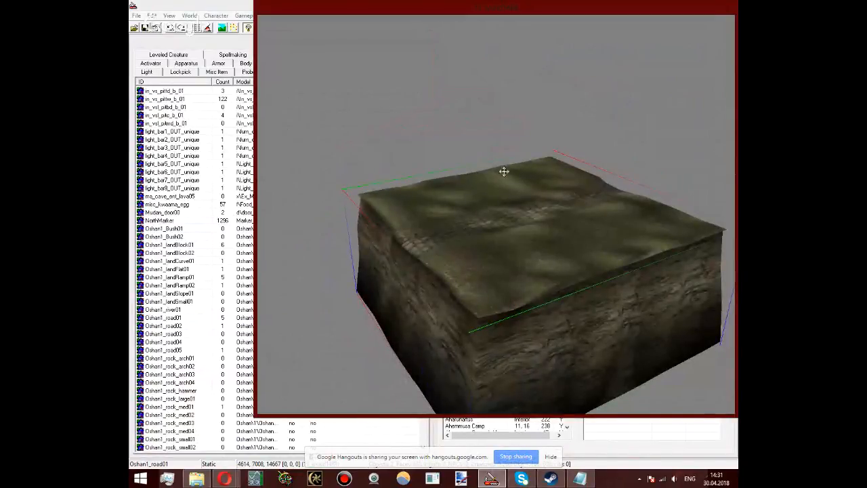
pyautogui.keyDown('shift'); pyautogui.moveTo(521, 306); pyautogui.dragTo(623, 264, button='middle'); pyautogui.keyUp('shift')
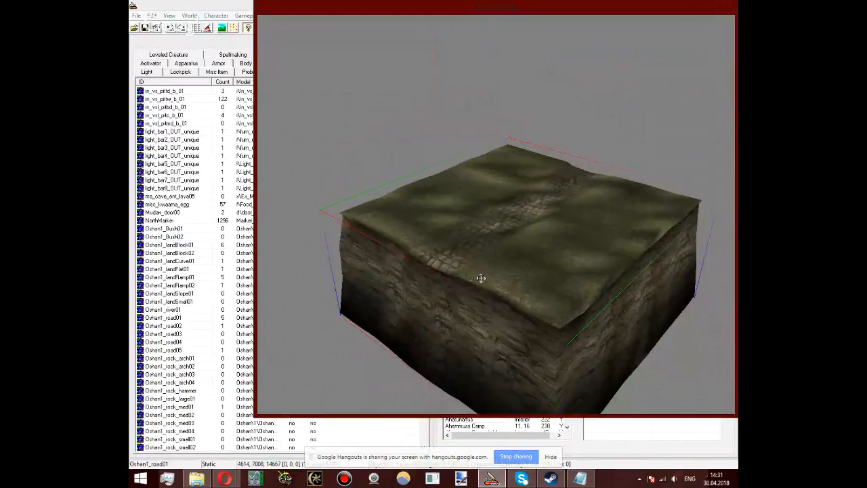
pyautogui.keyDown('shift'); pyautogui.moveTo(457, 237); pyautogui.dragTo(312, 271, button='middle'); pyautogui.keyUp('shift')
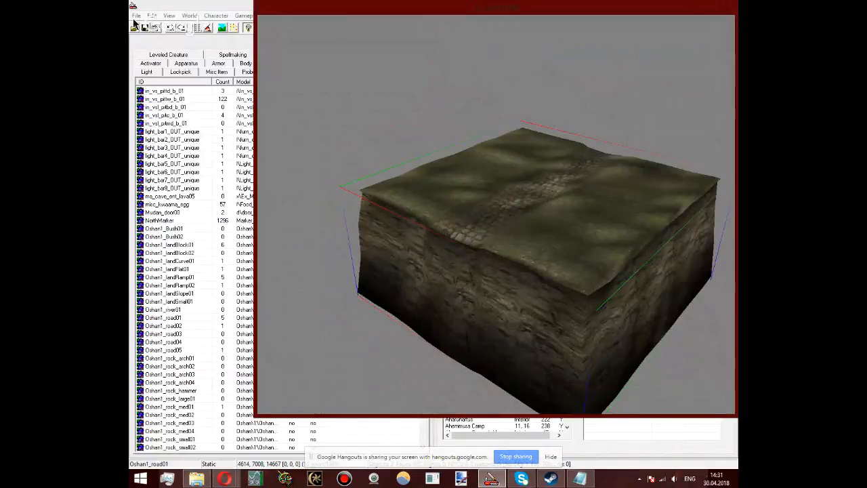
pyautogui.scroll(-3, 526, 254)
pyautogui.scroll(3, 526, 254)
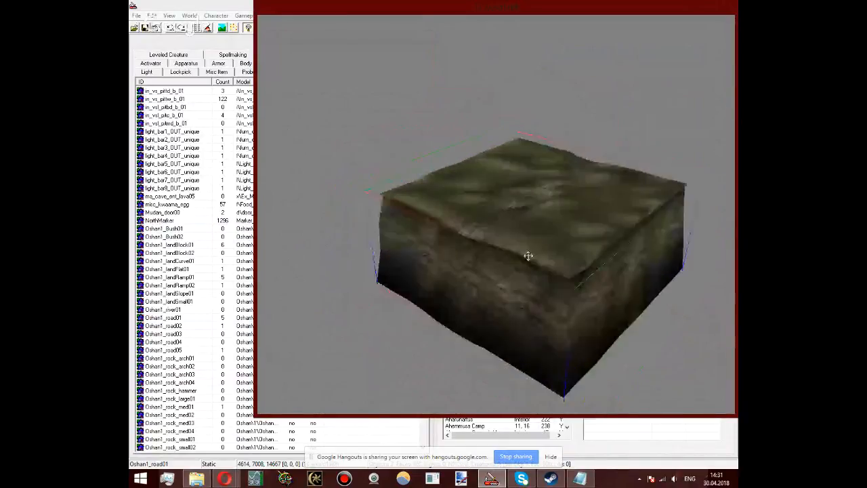
pyautogui.scroll(5, 528, 256)
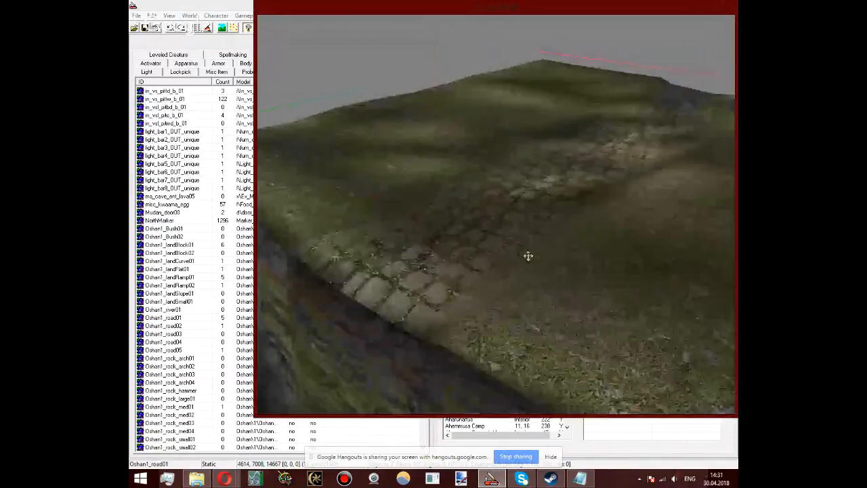
pyautogui.moveTo(528, 256); pyautogui.dragTo(503, 260, button='right')
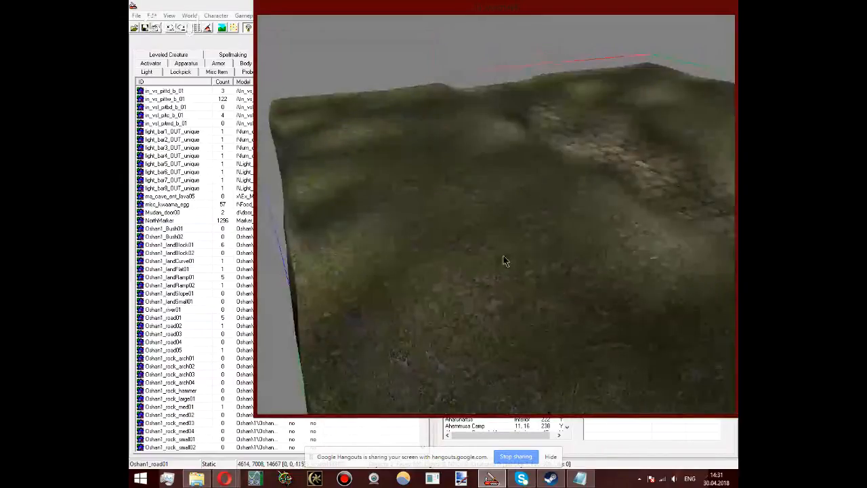
# Step: Delete the Oshan1_road01 piece from the cell
pyautogui.click(135, 16)
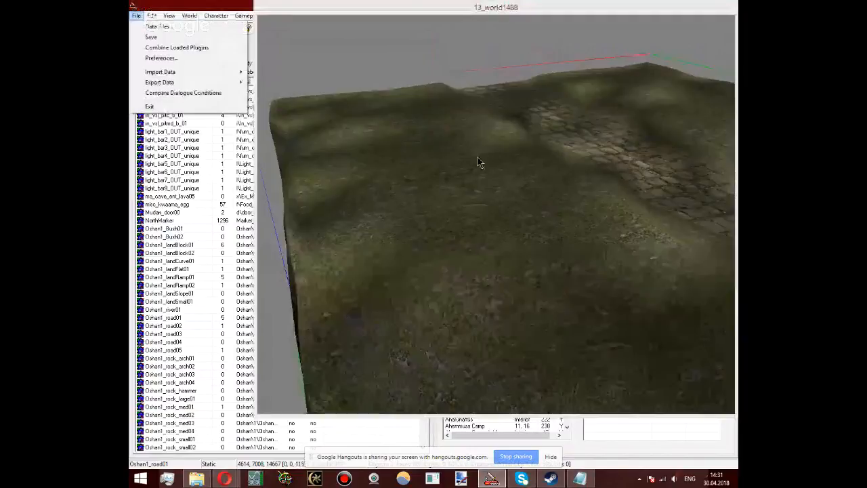
pyautogui.click(478, 163)
pyautogui.scroll(-5, 547, 270)
pyautogui.moveTo(547, 270); pyautogui.dragTo(404, 276, button='middle')
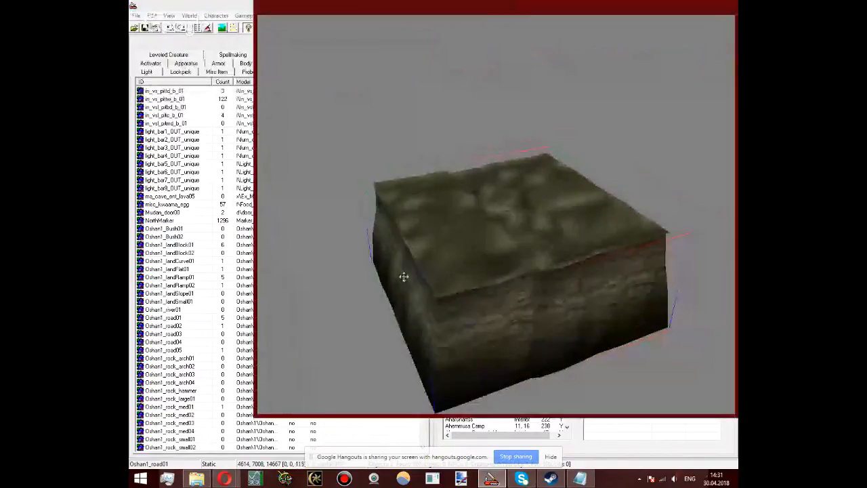
pyautogui.press('Delete')
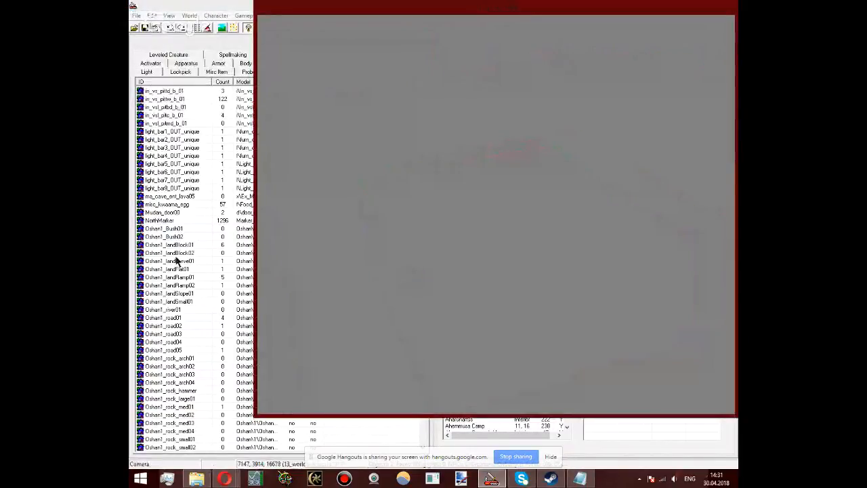
# Step: Place an Oshan1_road01 and an Oshan1_road02 piece and join them end to end so the paved road continues
pyautogui.click(157, 319)
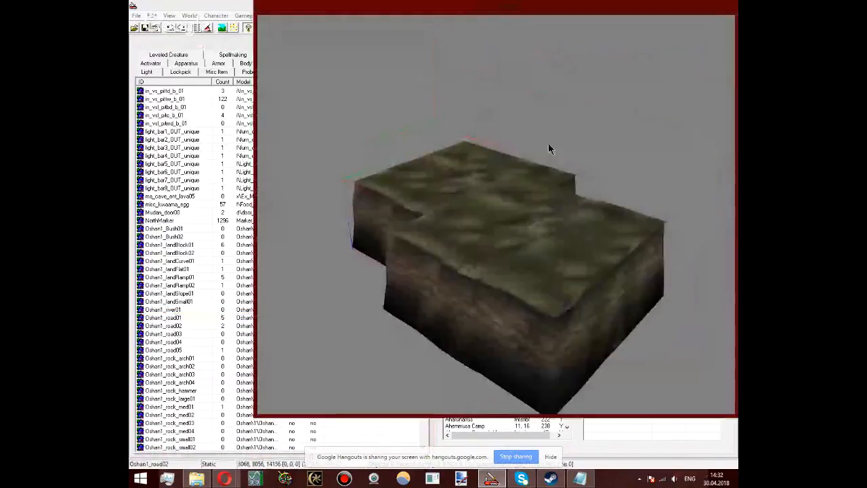
pyautogui.moveTo(548, 149); pyautogui.dragTo(456, 255)
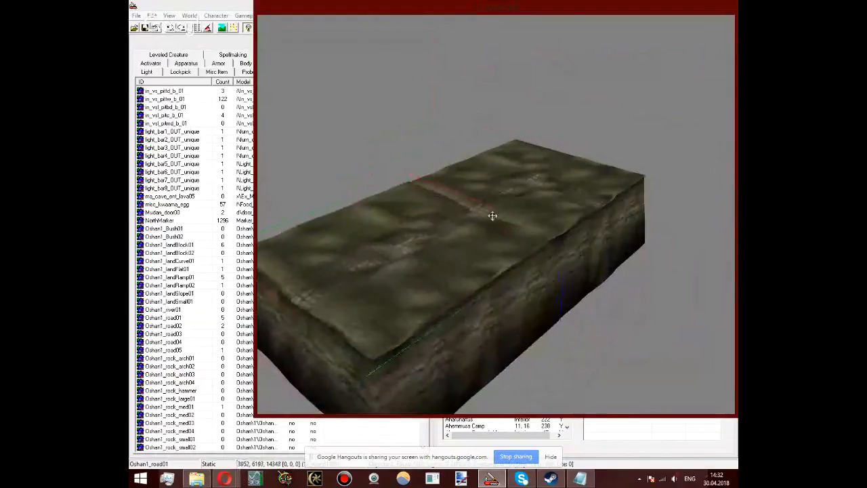
pyautogui.keyDown('shift'); pyautogui.moveTo(492, 216); pyautogui.dragTo(485, 195, button='middle'); pyautogui.keyUp('shift')
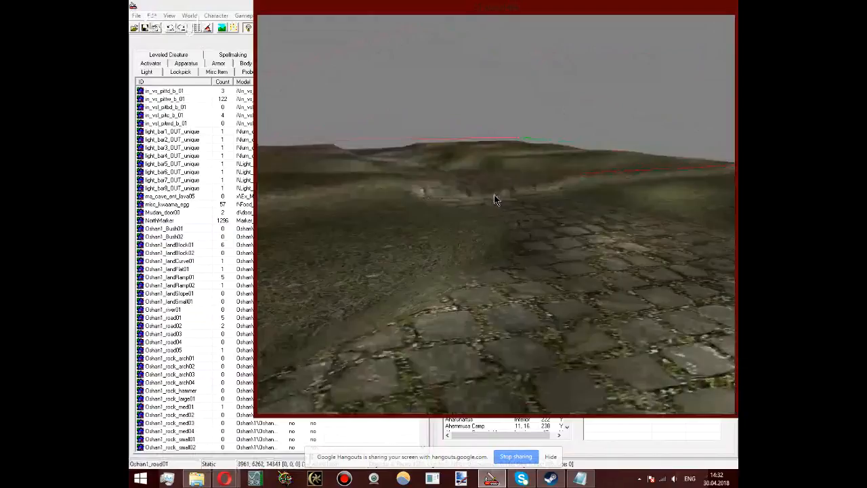
pyautogui.scroll(-5, 494, 199)
pyautogui.keyDown('shift'); pyautogui.moveTo(494, 199); pyautogui.dragTo(561, 298, button='middle'); pyautogui.keyUp('shift')
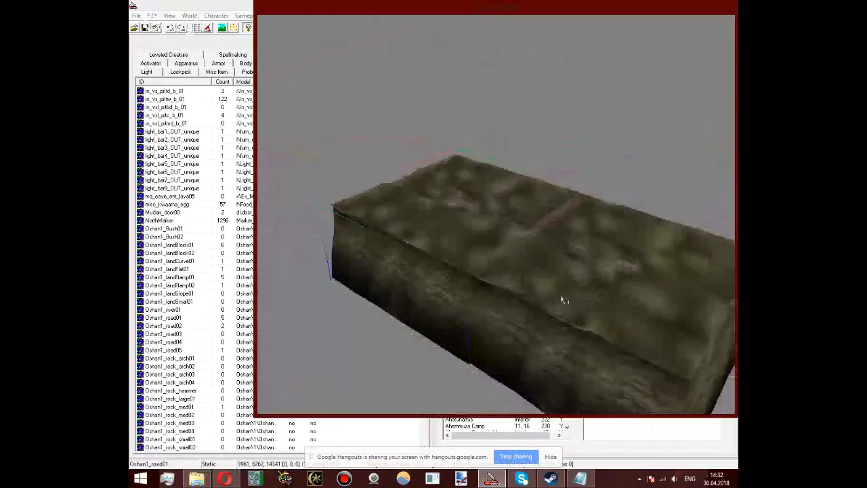
# Step: Open the cells _oshan1 and _oshan5 in the render view to examine their landscapes and mountain backdrop
pyautogui.click(521, 426)
pyautogui.doubleClick(457, 286)
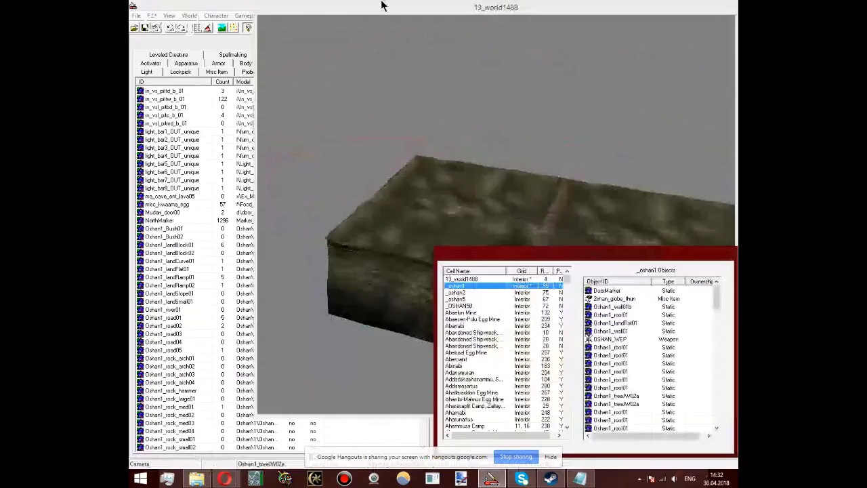
pyautogui.click(454, 151)
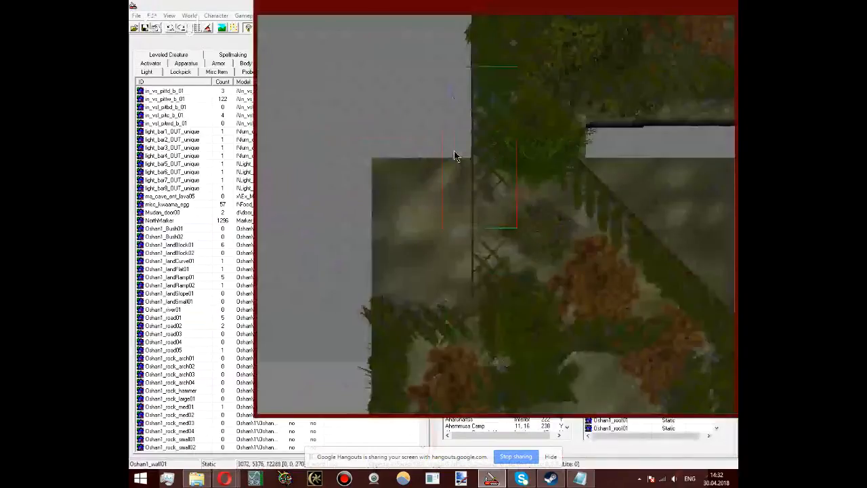
pyautogui.keyDown('shift'); pyautogui.moveTo(454, 150); pyautogui.dragTo(566, 463, button='middle'); pyautogui.keyUp('shift')
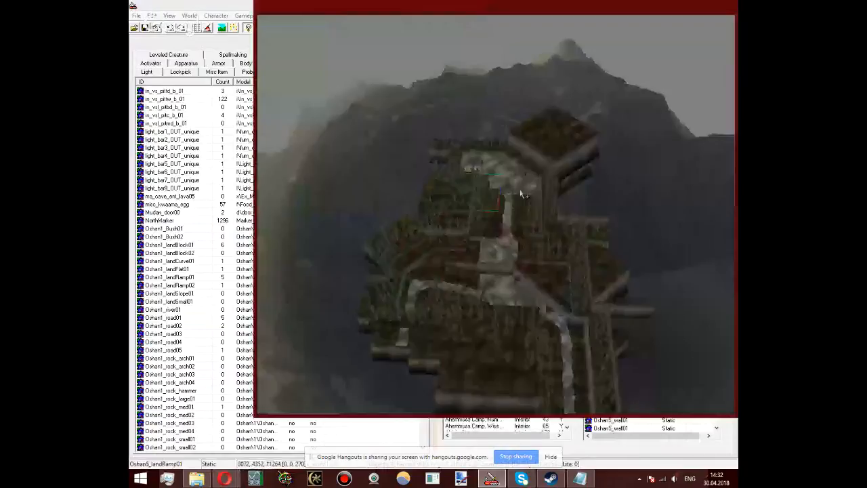
pyautogui.keyDown('shift'); pyautogui.moveTo(521, 195); pyautogui.dragTo(531, 329, button='middle'); pyautogui.keyUp('shift')
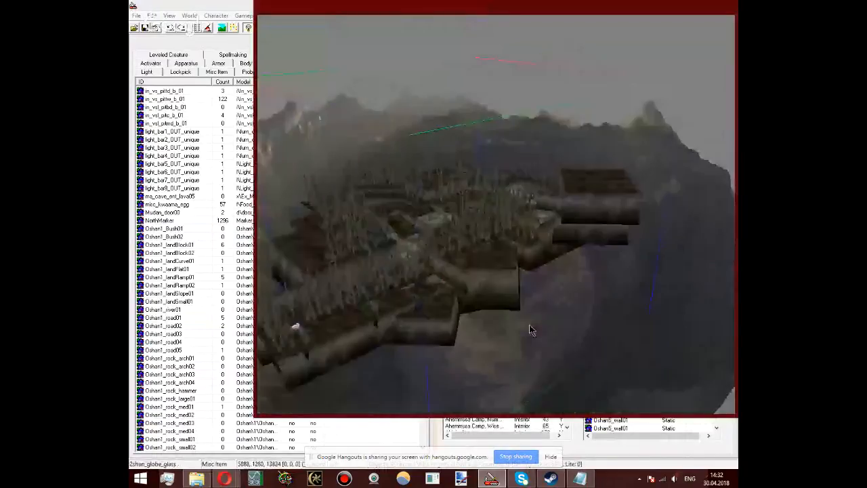
# Step: List the miscellaneous items and reopen the cell 13_world1488 in the render view
pyautogui.click(209, 222)
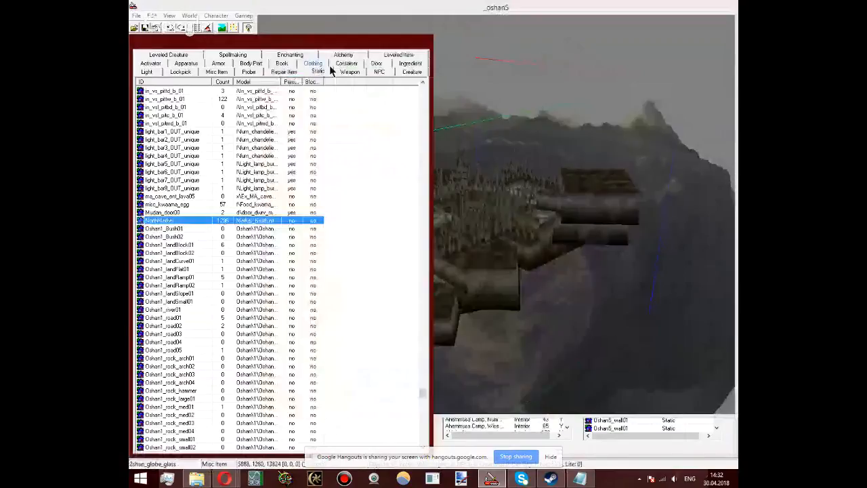
pyautogui.click(217, 71)
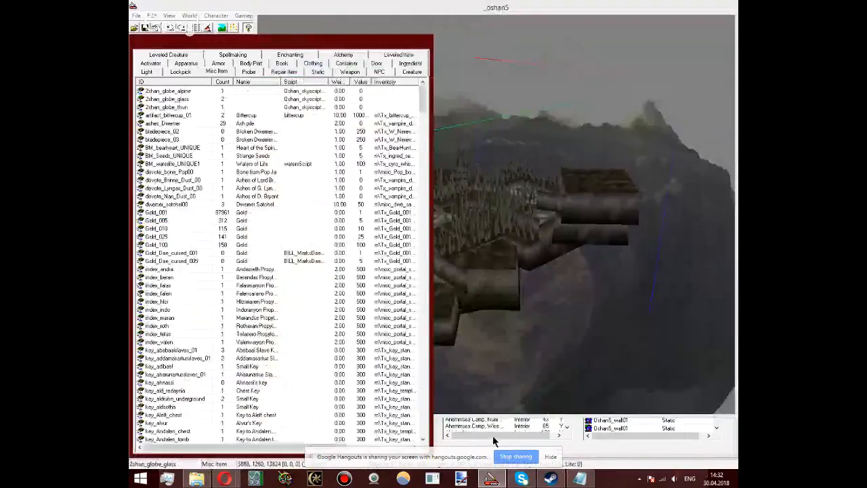
pyautogui.moveTo(552, 415); pyautogui.dragTo(552, 246)
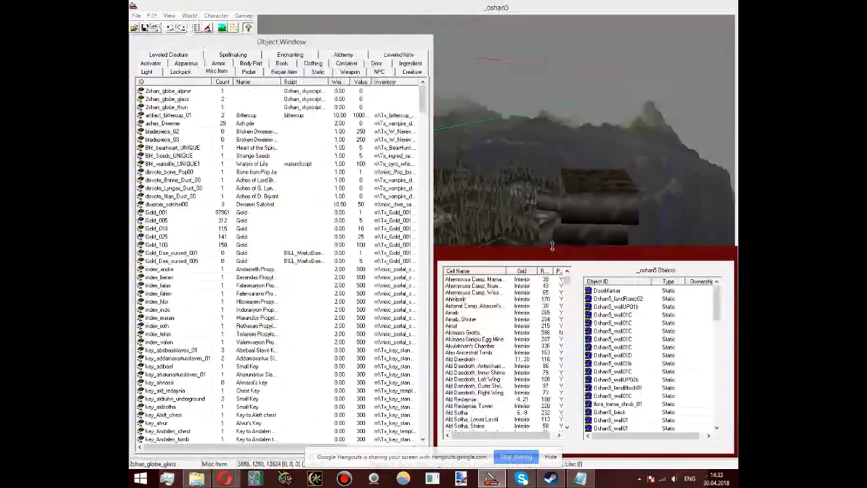
pyautogui.click(561, 271)
pyautogui.doubleClick(495, 279)
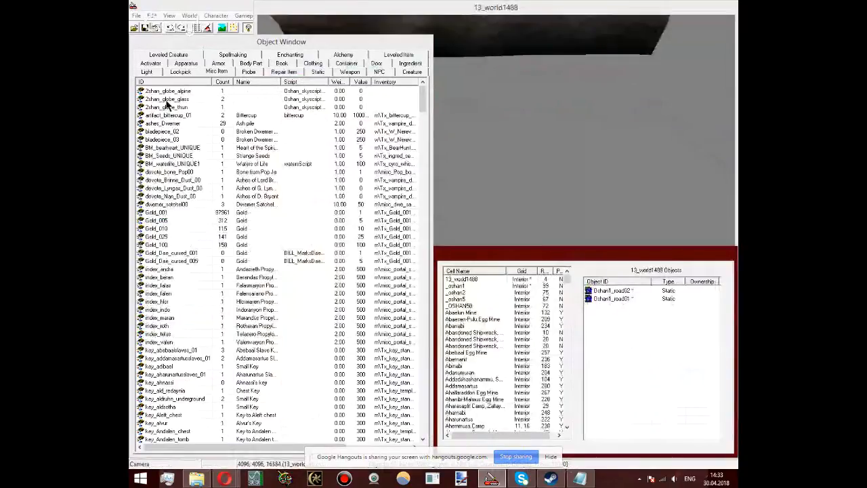
# Step: Place the 2shan_globe_glass backdrop in the cell and move it around the road pieces, to about 3852, 8449, 22411
pyautogui.moveTo(166, 100); pyautogui.dragTo(508, 109)
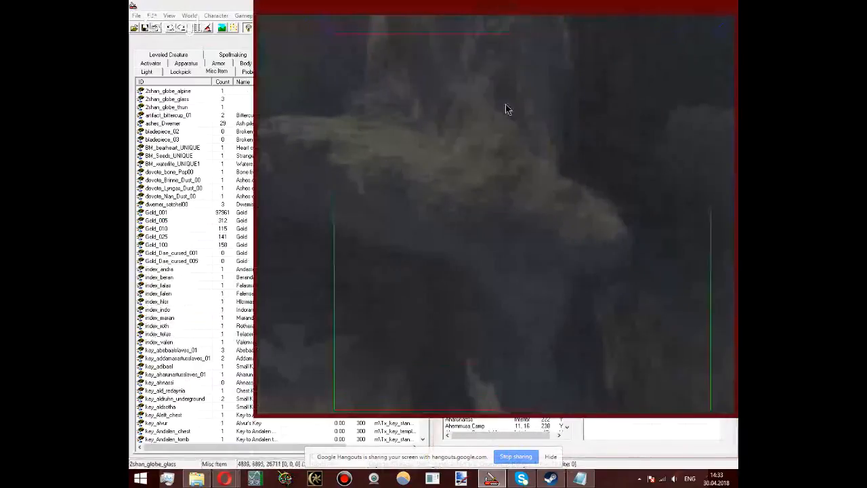
pyautogui.keyDown('shift'); pyautogui.moveTo(506, 107); pyautogui.dragTo(319, 198, button='middle'); pyautogui.keyUp('shift')
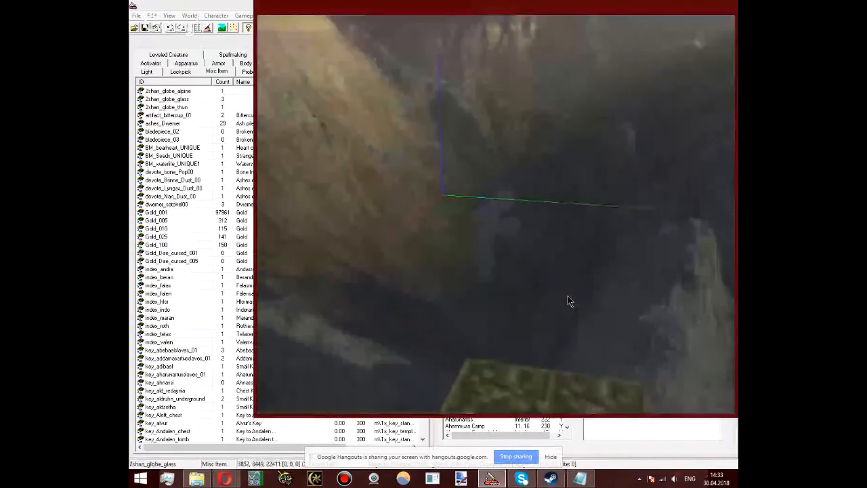
pyautogui.scroll(-4, 569, 302)
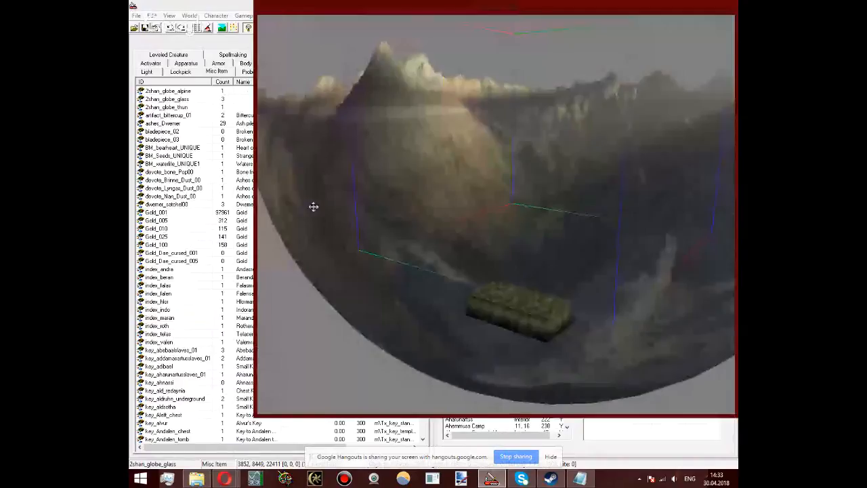
pyautogui.moveTo(313, 206); pyautogui.dragTo(162, 105, button='middle')
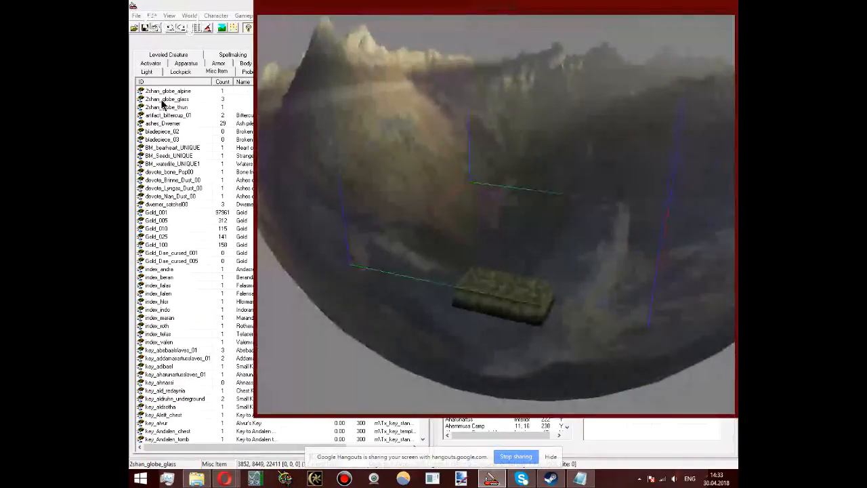
# Step: Try the 2shan_globe_alpine backdrop around the road pieces, and delete it
pyautogui.moveTo(166, 91); pyautogui.dragTo(604, 212)
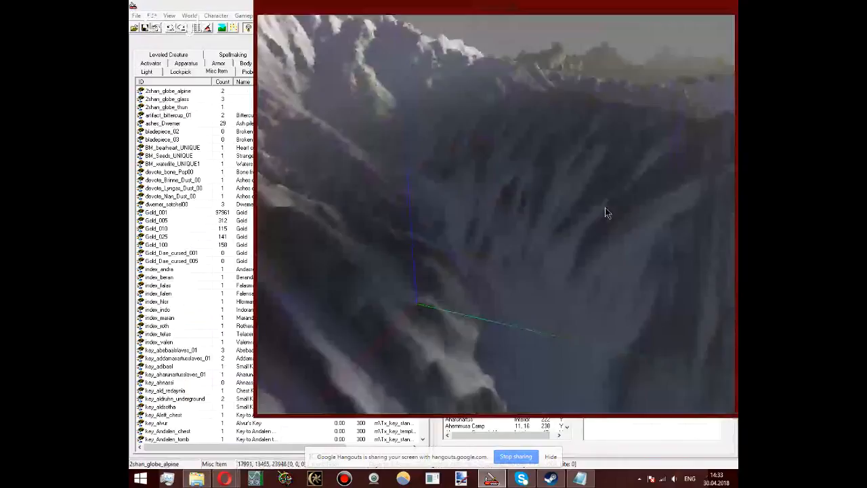
pyautogui.scroll(-5, 605, 212)
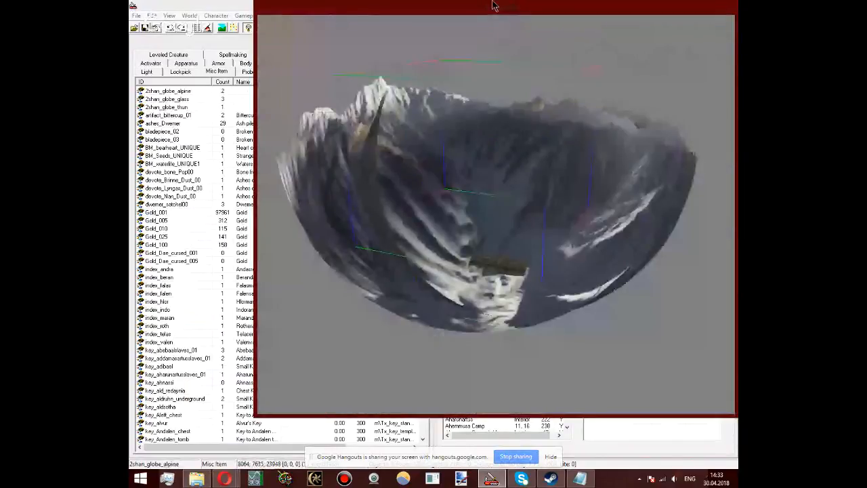
pyautogui.moveTo(494, 5); pyautogui.dragTo(564, 189, button='middle')
pyautogui.press('Delete')
# Step: Lower the 2shan_globe_glass backdrop around the road pieces to a height of about 20101
pyautogui.click(539, 122)
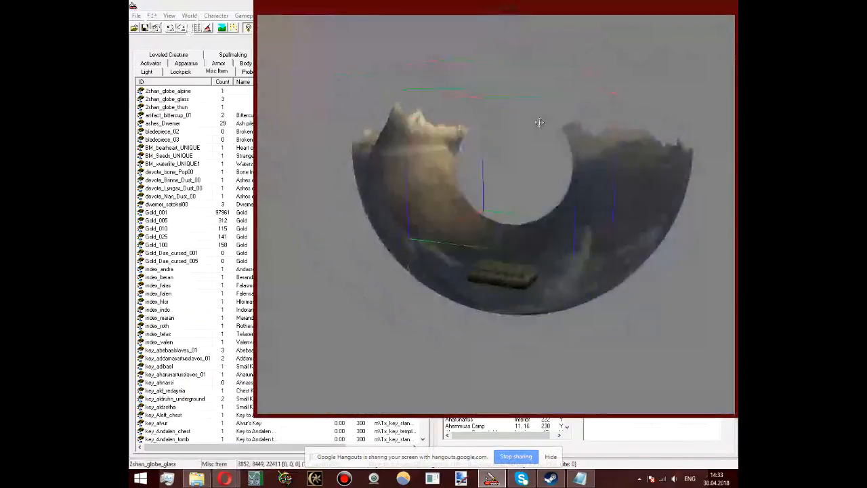
pyautogui.scroll(4, 539, 123)
pyautogui.scroll(3, 583, 224)
pyautogui.moveTo(583, 224); pyautogui.dragTo(486, 278, button='middle')
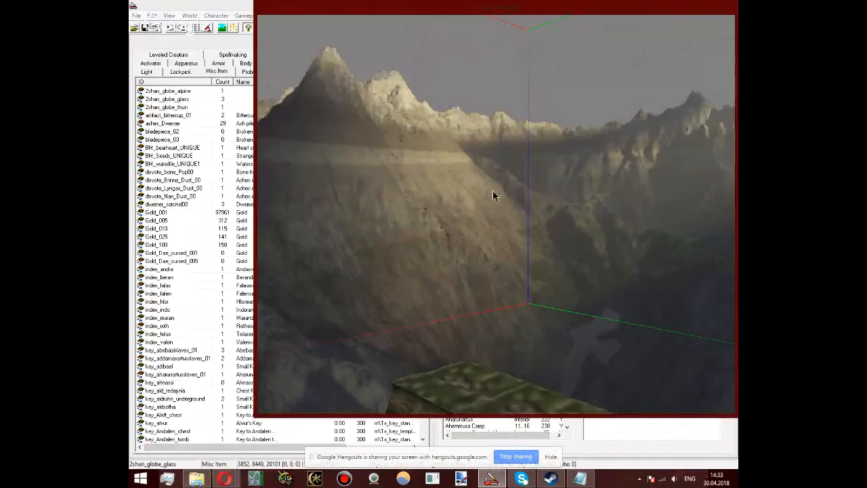
# Step: Examine the 2shan_globe_glass mountain backdrop around the road pieces from several angles and select the Oshan1_road02 piece
pyautogui.scroll(-2, 493, 192)
pyautogui.keyDown('shift'); pyautogui.moveTo(496, 192); pyautogui.dragTo(520, 92, button='middle'); pyautogui.keyUp('shift')
pyautogui.scroll(-2, 368, 302)
pyautogui.scroll(3, 449, 86)
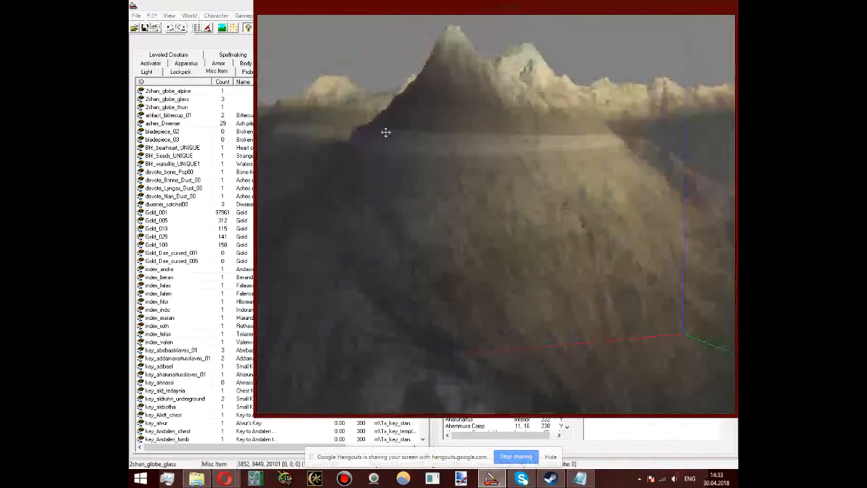
pyautogui.keyDown('shift'); pyautogui.moveTo(497, 236); pyautogui.dragTo(582, 225, button='middle'); pyautogui.keyUp('shift')
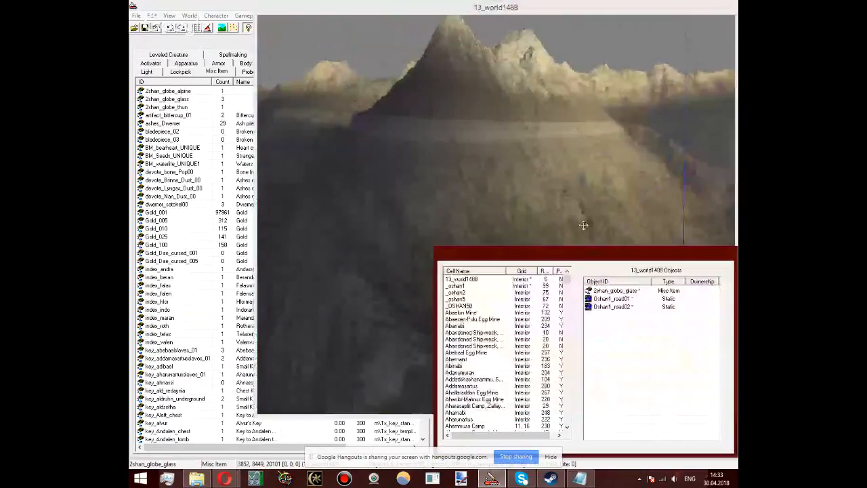
pyautogui.click(583, 225)
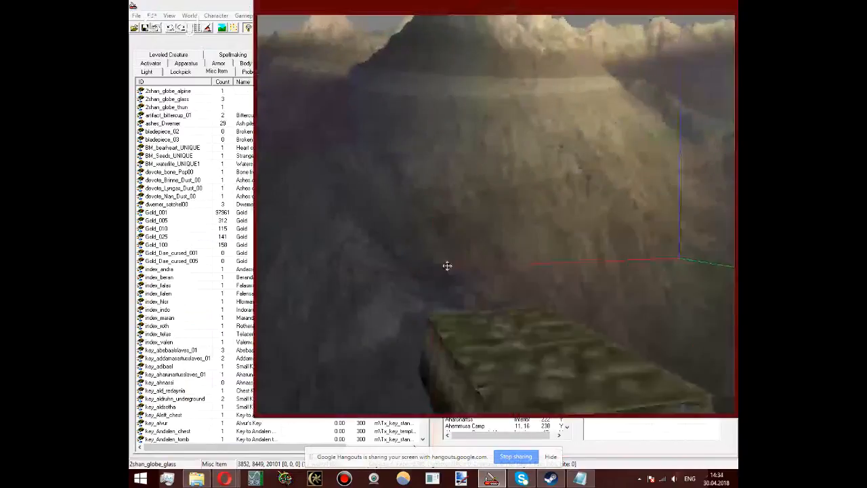
pyautogui.moveTo(447, 266); pyautogui.dragTo(424, 330, button='middle')
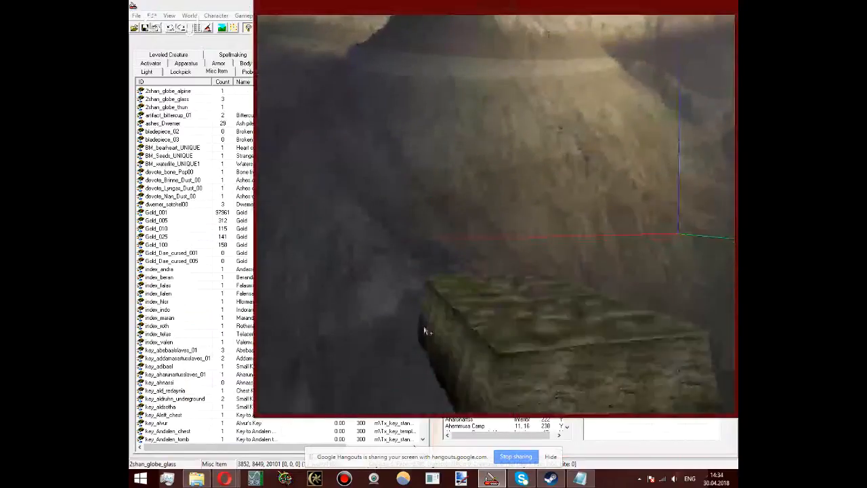
pyautogui.click(480, 328)
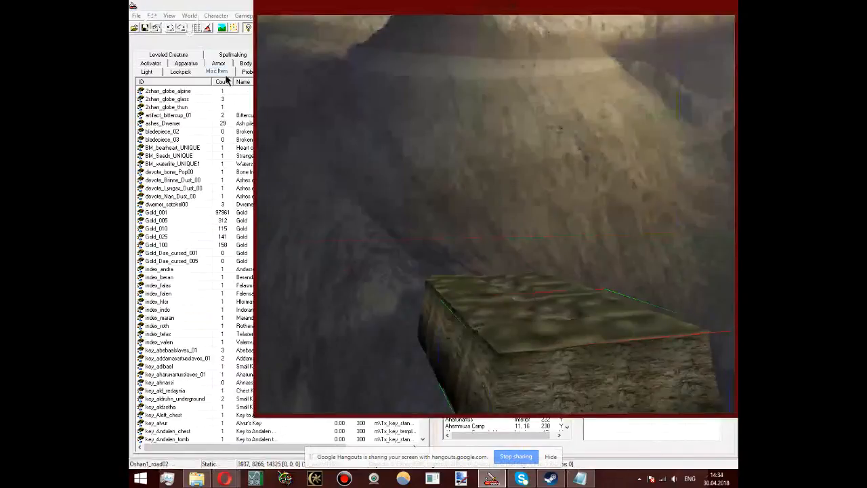
# Step: In the data files, exclude SHANFOREST.esp and set the 13_KaldaskerlandWIP plugin as the active file
pyautogui.click(136, 15)
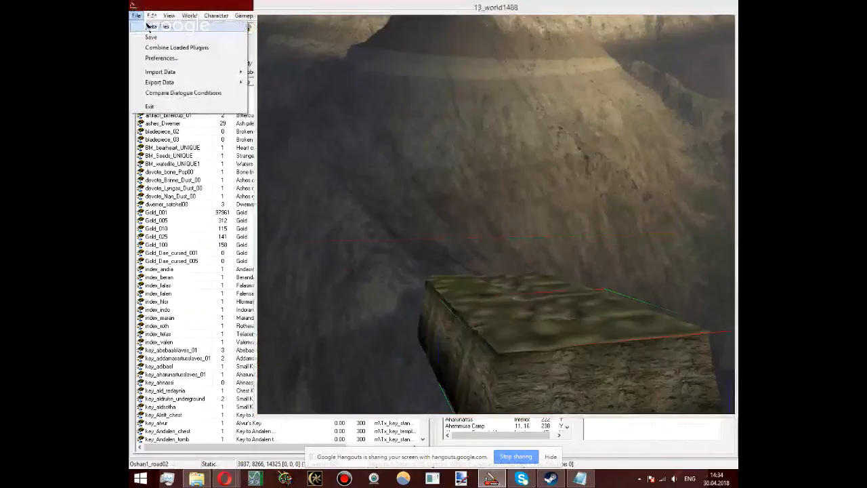
pyautogui.click(149, 26)
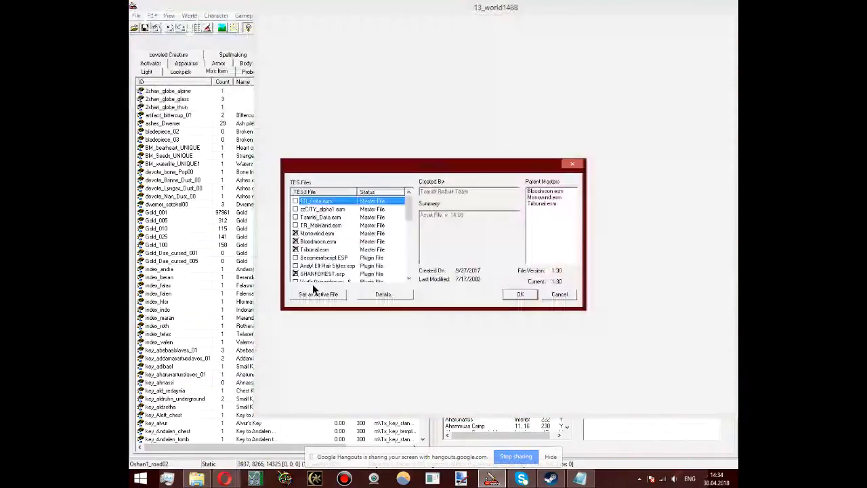
pyautogui.doubleClick(319, 273)
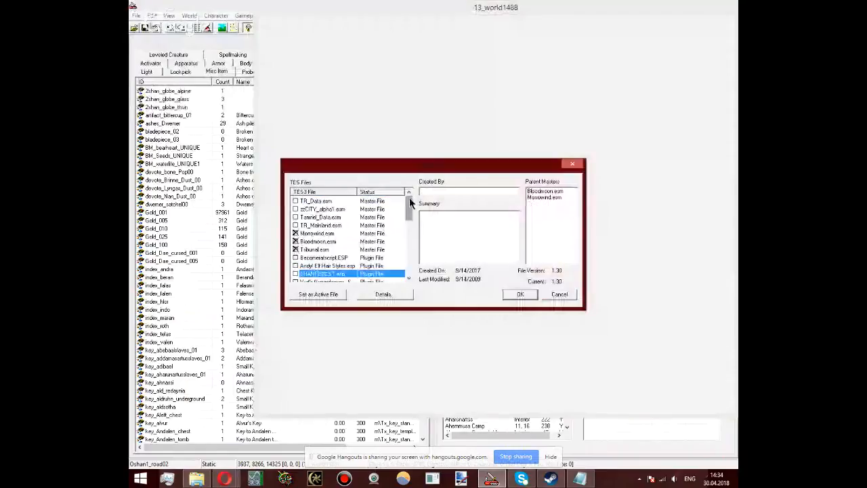
pyautogui.moveTo(409, 198); pyautogui.dragTo(409, 267)
pyautogui.click(327, 273)
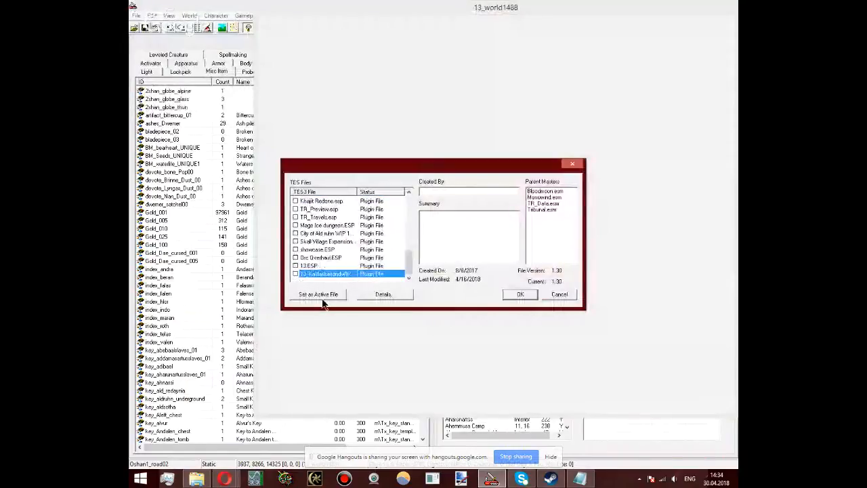
pyautogui.click(321, 297)
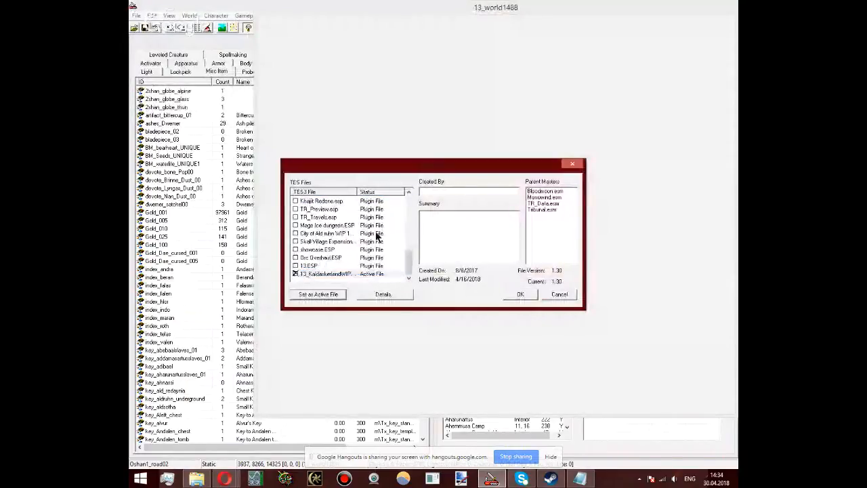
# Step: Load the chosen data files without saving the changes to the current plugin
pyautogui.click(344, 257)
pyautogui.scroll(1, 338, 231)
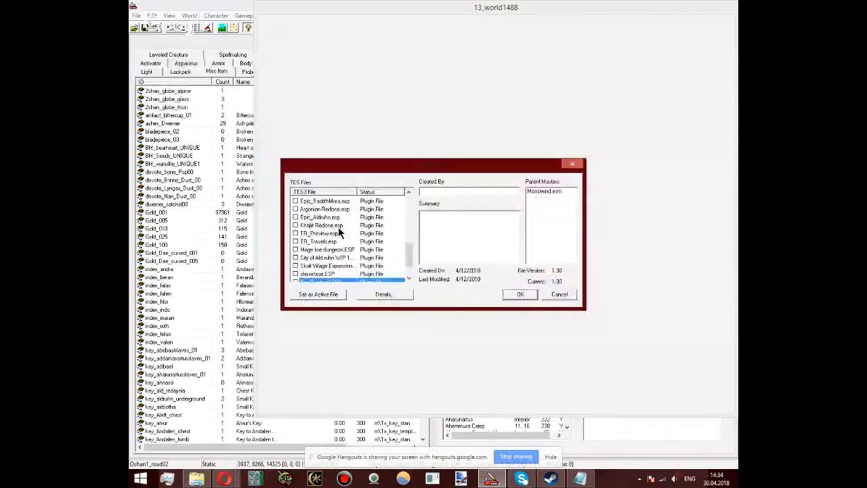
pyautogui.scroll(7, 338, 231)
pyautogui.click(520, 293)
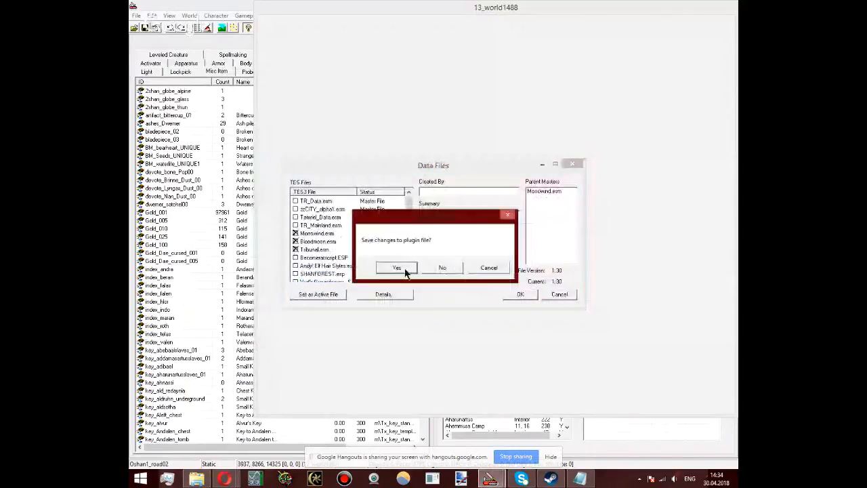
pyautogui.click(427, 265)
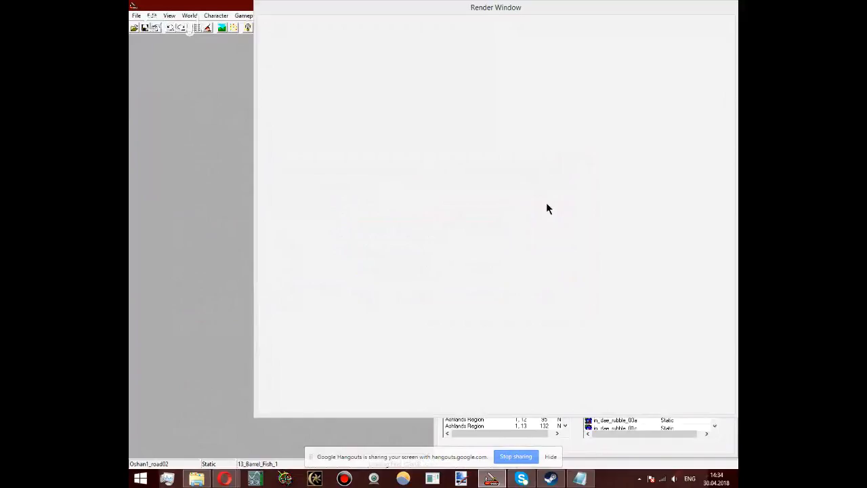
# Step: Load the interior cell 13pilgrim in the render view and examine its in_ashl_tent_01 tent from the side
pyautogui.click(470, 6)
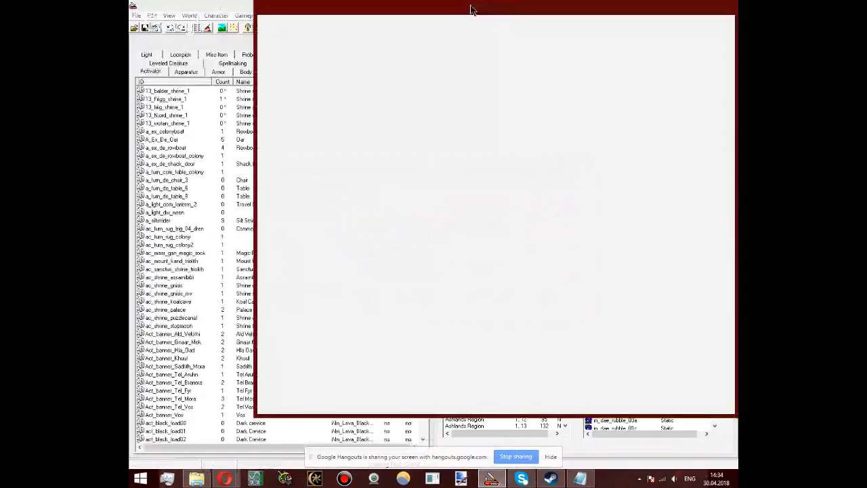
pyautogui.click(571, 443)
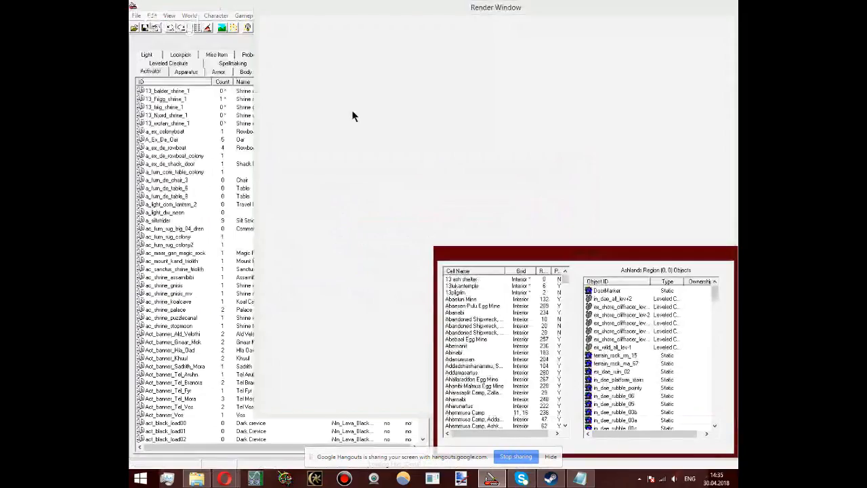
pyautogui.click(505, 292)
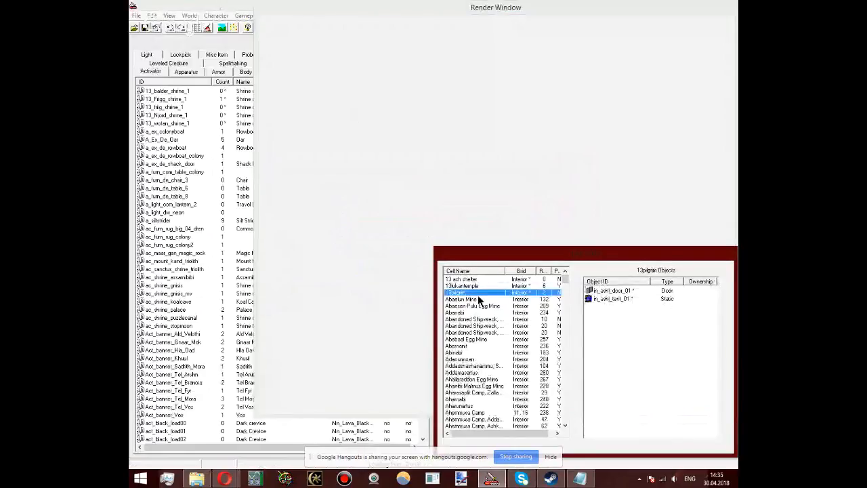
pyautogui.doubleClick(477, 294)
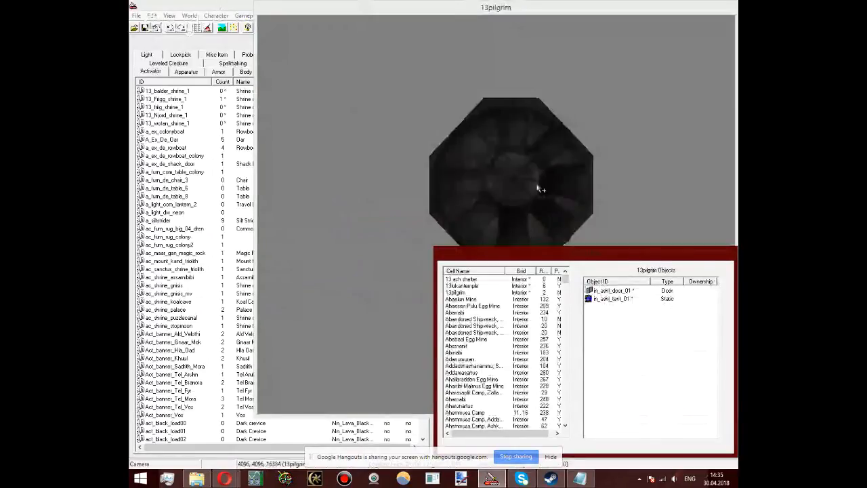
pyautogui.click(540, 189)
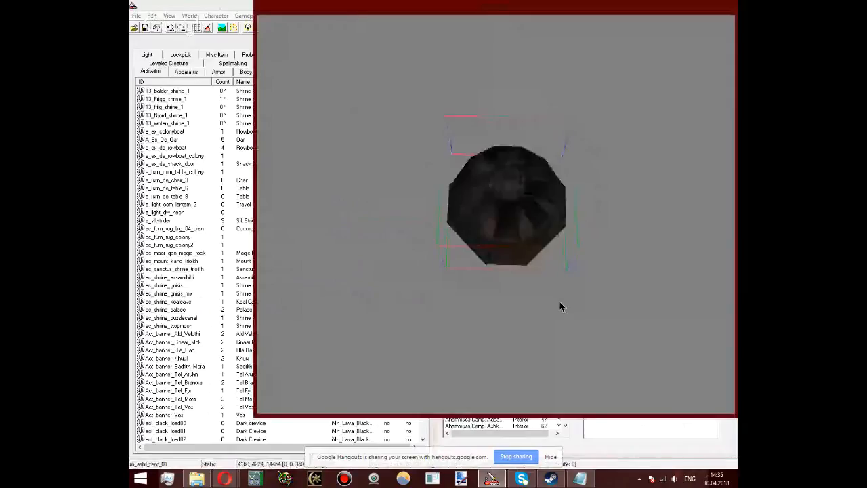
pyautogui.press('t')
pyautogui.scroll(8, 456, 262)
pyautogui.keyDown('shift'); pyautogui.moveTo(506, 244); pyautogui.dragTo(338, 178, button='middle'); pyautogui.keyUp('shift')
pyautogui.scroll(-5, 389, 248)
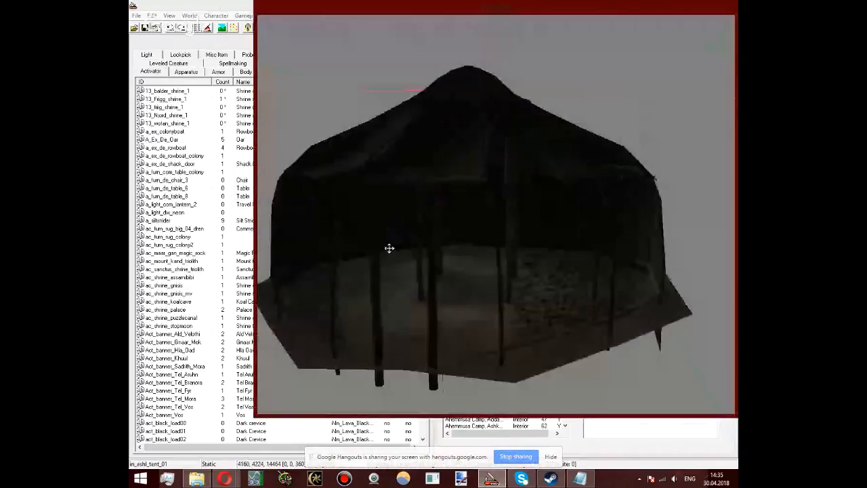
# Step: Find the Kaldaskerland exterior cells, load a plains one in the render view and look over its mountainside
pyautogui.click(501, 441)
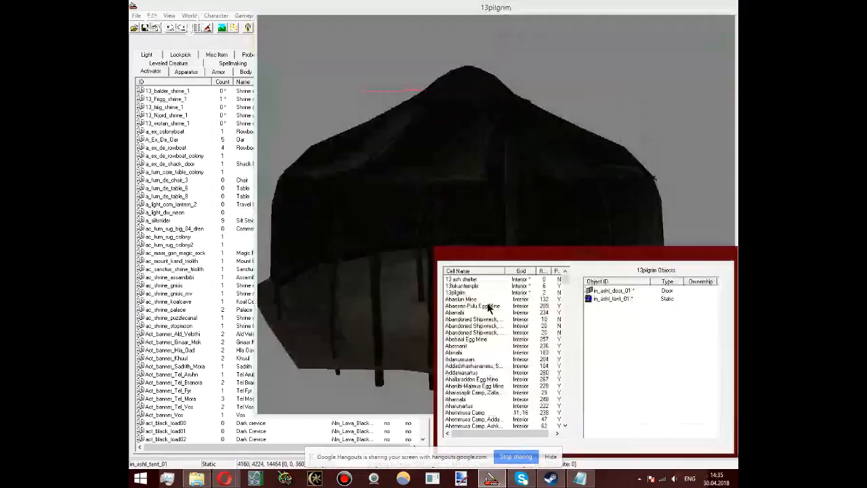
pyautogui.press('k')
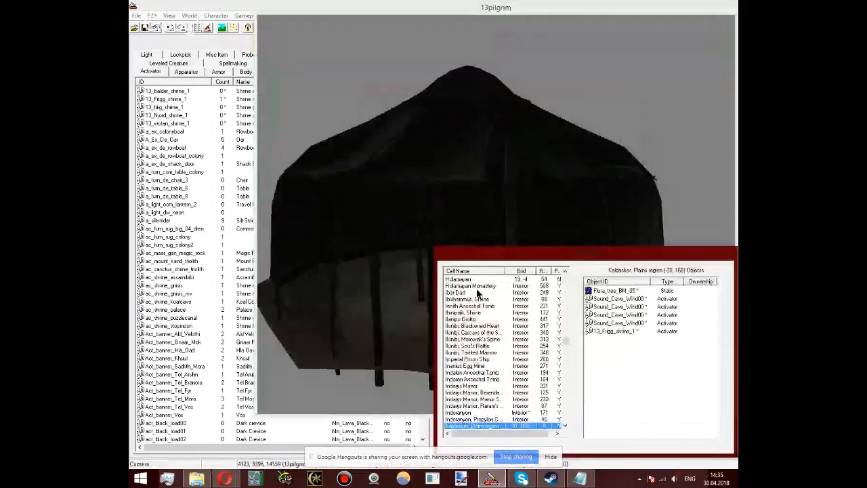
pyautogui.scroll(-3, 477, 293)
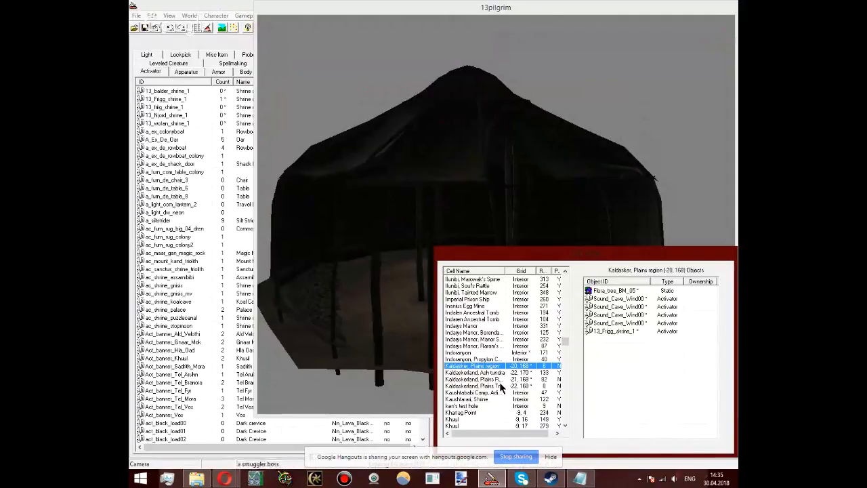
pyautogui.doubleClick(499, 385)
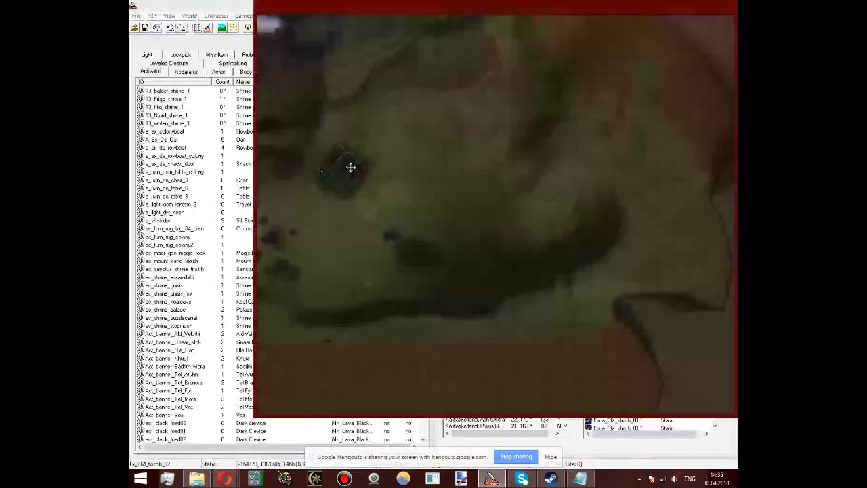
pyautogui.scroll(-3, 350, 168)
pyautogui.keyDown('shift'); pyautogui.moveTo(350, 168); pyautogui.dragTo(549, 188, button='middle'); pyautogui.keyUp('shift')
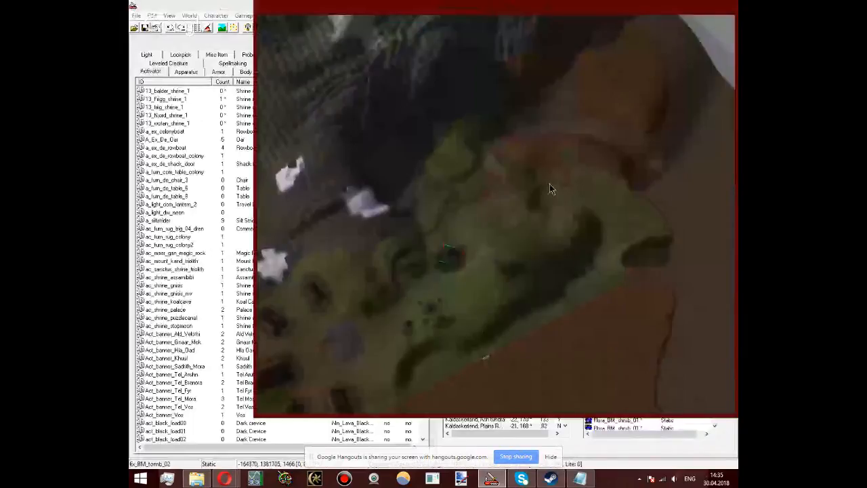
pyautogui.moveTo(549, 184); pyautogui.dragTo(681, 206, button='middle')
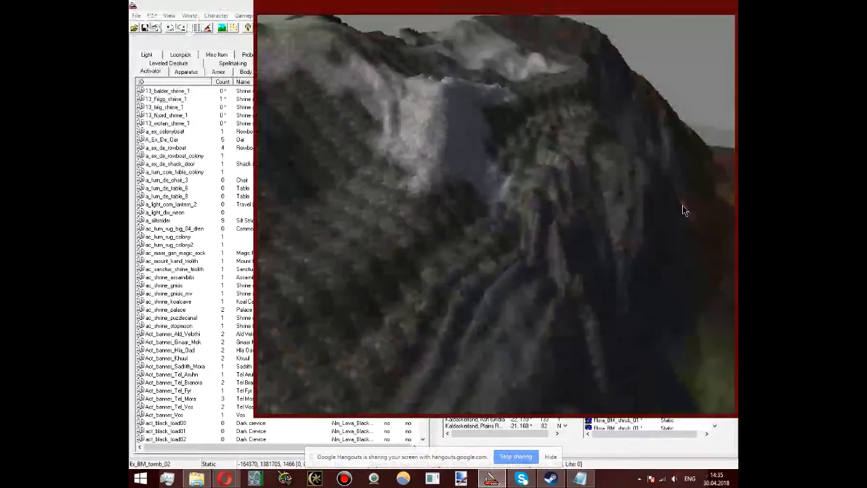
# Step: Turn on Soften Vertices in the landscape edit settings and close them
pyautogui.press('h')
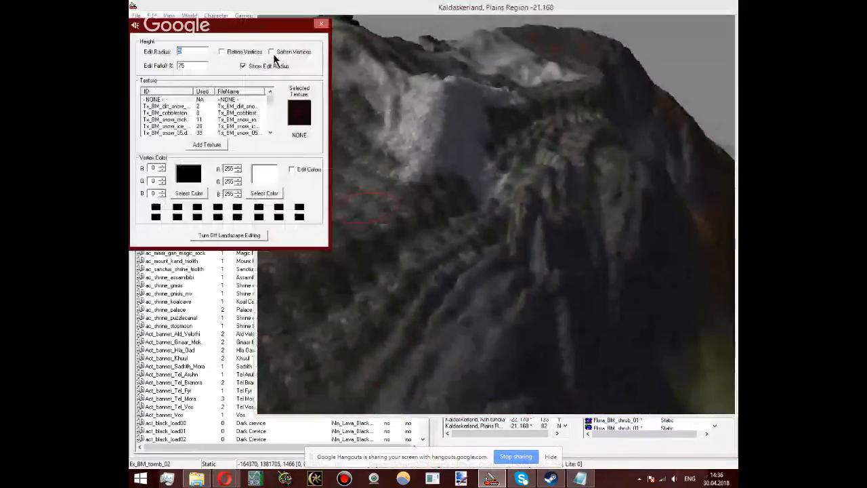
pyautogui.click(434, 268)
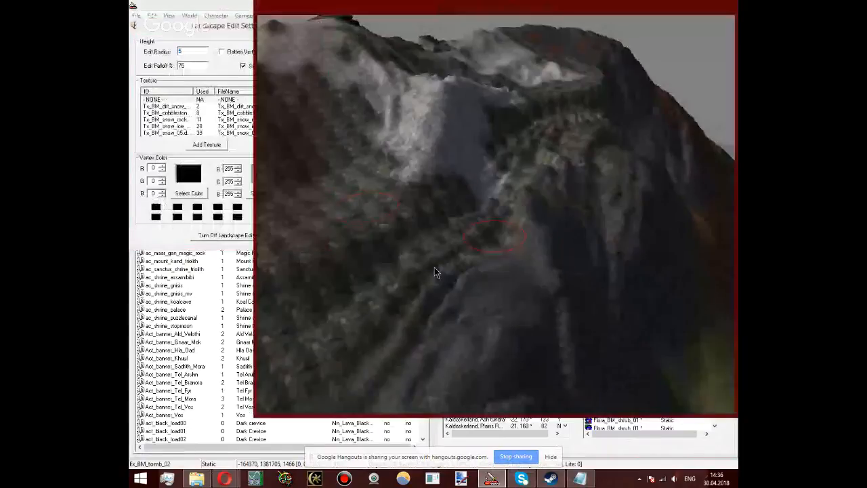
pyautogui.click(223, 26)
pyautogui.click(271, 52)
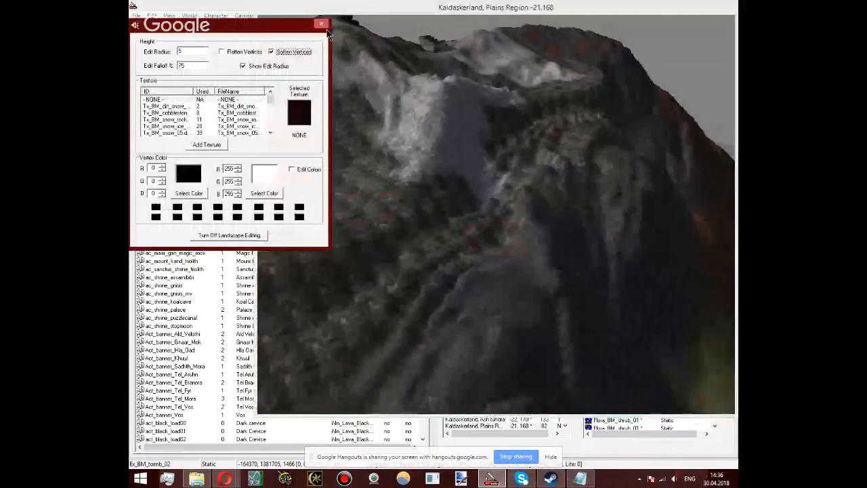
pyautogui.click(323, 25)
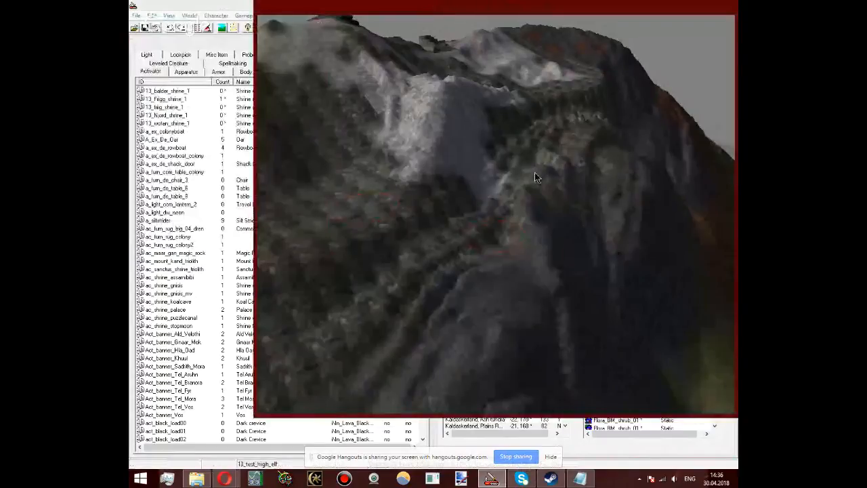
# Step: Examine the Kaldaskerland mountain, its snowy forest and the village plains from several angles and distances
pyautogui.scroll(-3, 534, 172)
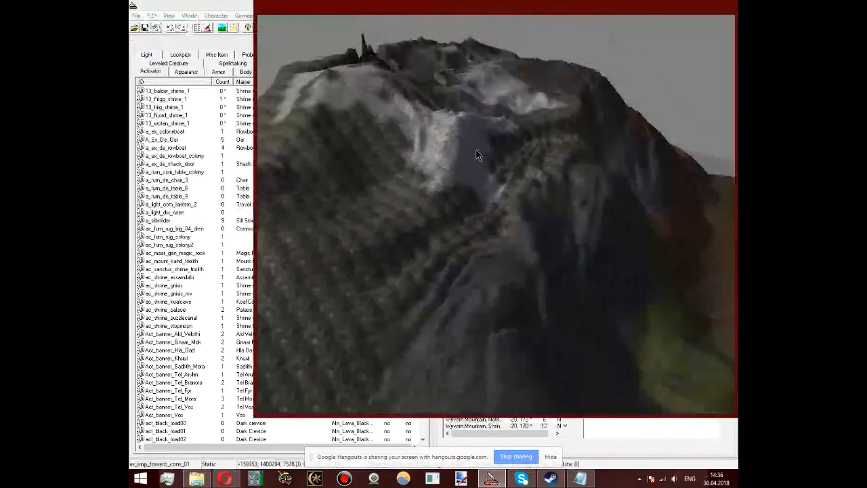
pyautogui.scroll(-3, 443, 271)
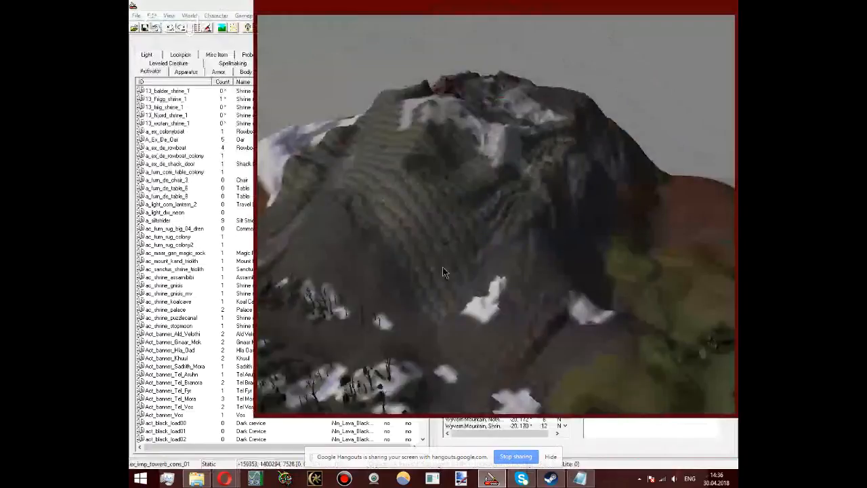
pyautogui.moveTo(444, 271); pyautogui.dragTo(555, 266, button='middle')
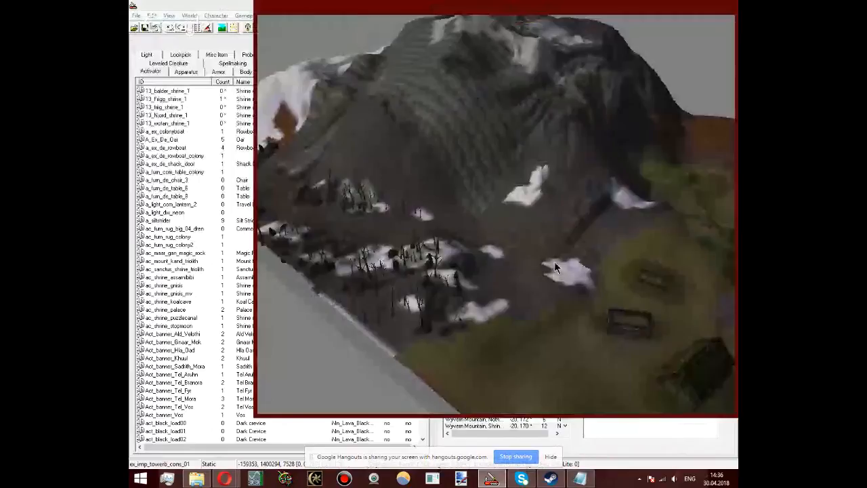
pyautogui.moveTo(554, 263); pyautogui.dragTo(372, 284, button='middle')
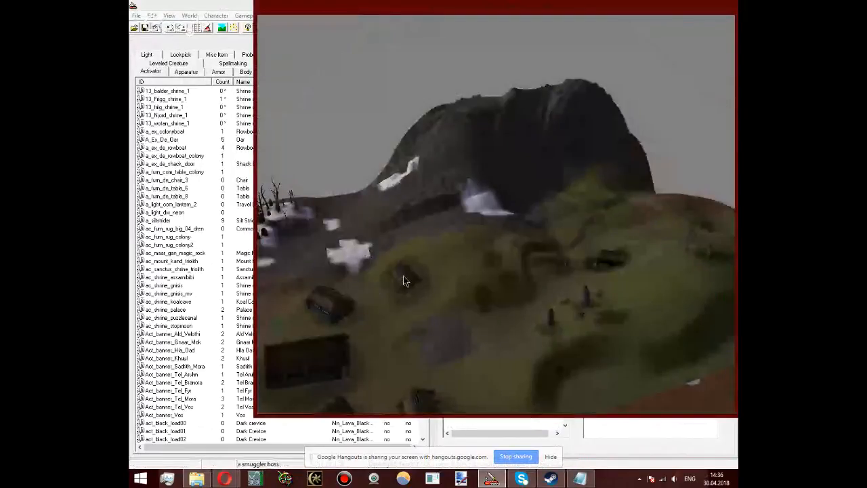
pyautogui.moveTo(403, 281); pyautogui.dragTo(698, 384, button='middle')
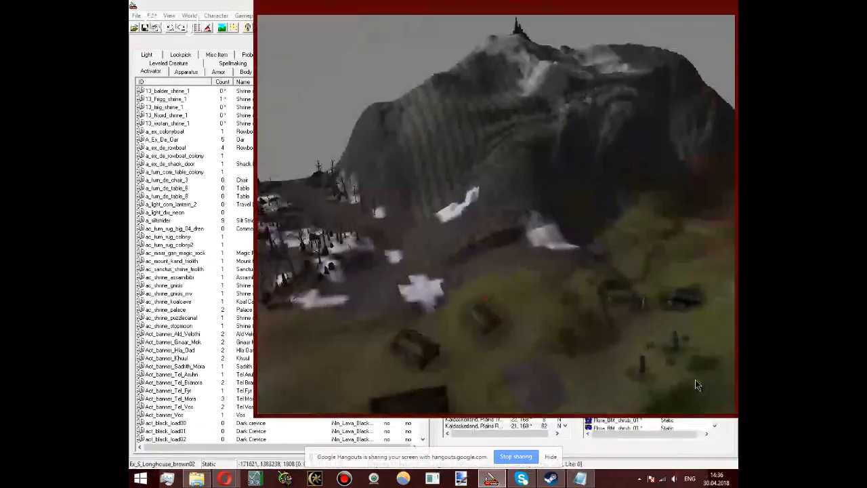
pyautogui.moveTo(695, 380); pyautogui.dragTo(227, 436, button='middle')
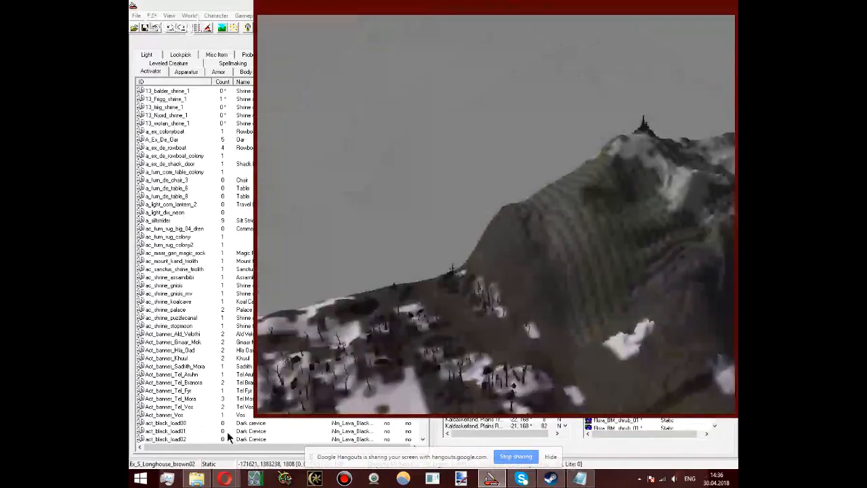
# Step: Examine the ash-tree forest at the mountain's foot, both at an angle and from directly above
pyautogui.scroll(5, 397, 302)
pyautogui.moveTo(398, 302); pyautogui.dragTo(478, 363)
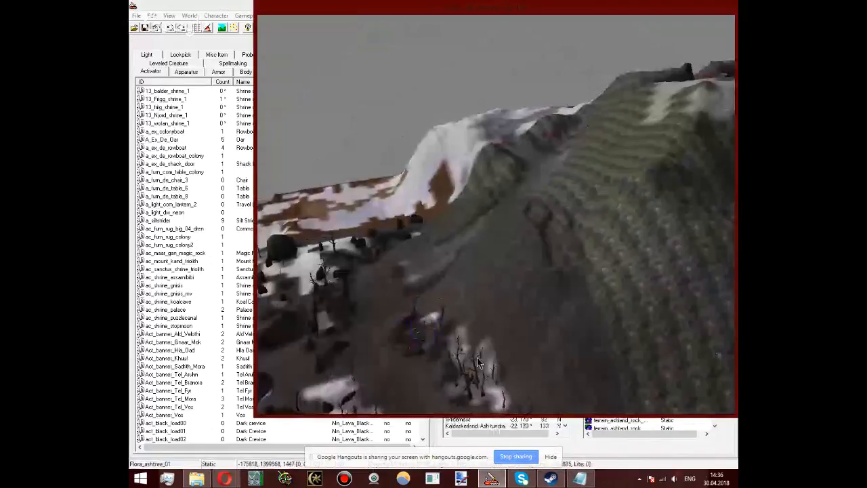
pyautogui.moveTo(477, 363); pyautogui.dragTo(499, 290, button='middle')
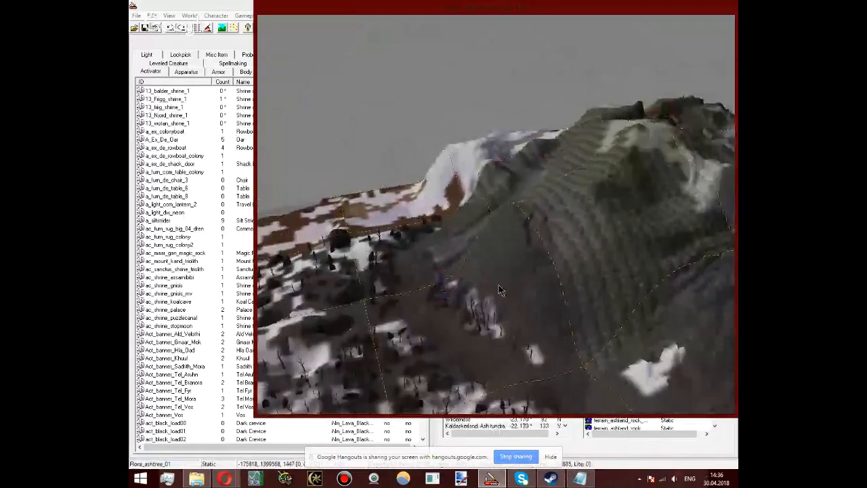
pyautogui.press('t')
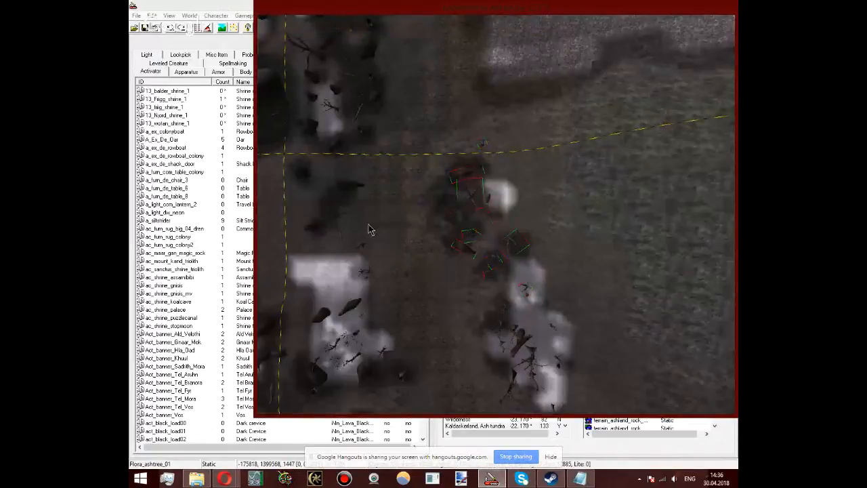
pyautogui.moveTo(450, 233)
pyautogui.keyDown('shift'); pyautogui.mouseDown(button='middle')
pyautogui.moveTo(520, 111)
pyautogui.moveTo(530, 198)
pyautogui.moveTo(528, 166)
pyautogui.moveTo(277, 306)
pyautogui.moveTo(466, 327)
pyautogui.mouseUp(button='middle'); pyautogui.keyUp('shift')
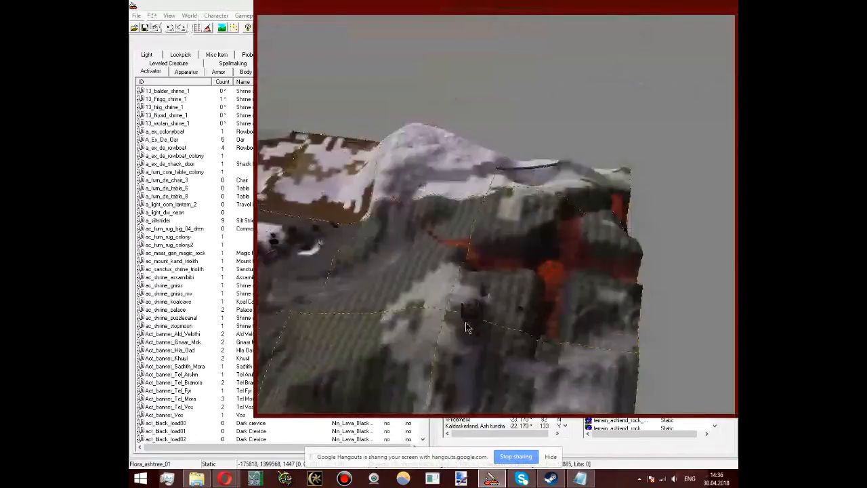
# Step: Select the Ex_BM_tomb_03 and ex_imp_towerb_cons_01 objects on Wyvern Mountain and look over the lava fissures around them
pyautogui.click(467, 326)
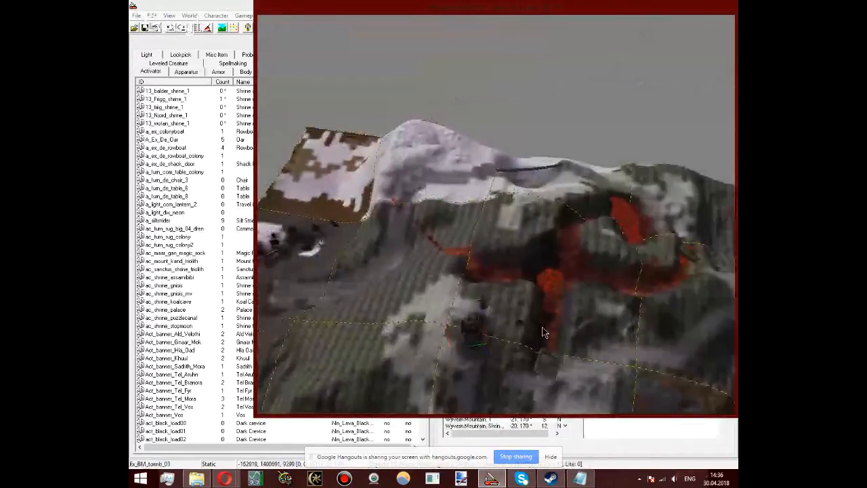
pyautogui.moveTo(546, 332); pyautogui.dragTo(472, 239, button='middle')
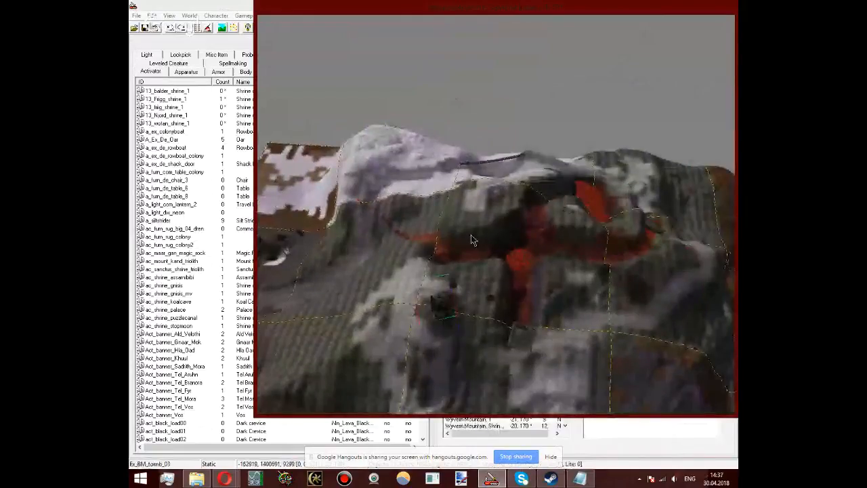
pyautogui.keyDown('shift'); pyautogui.moveTo(472, 239); pyautogui.dragTo(535, 346, button='middle'); pyautogui.keyUp('shift')
pyautogui.click(536, 346)
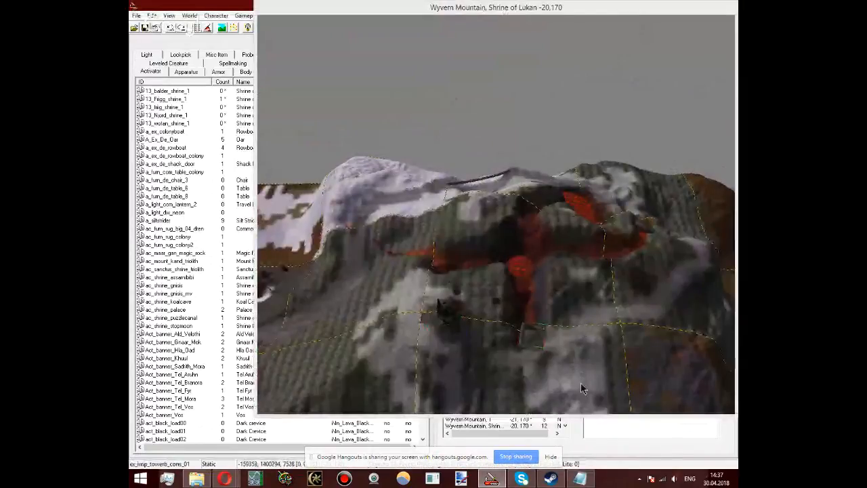
pyautogui.click(537, 338)
pyautogui.scroll(4, 540, 342)
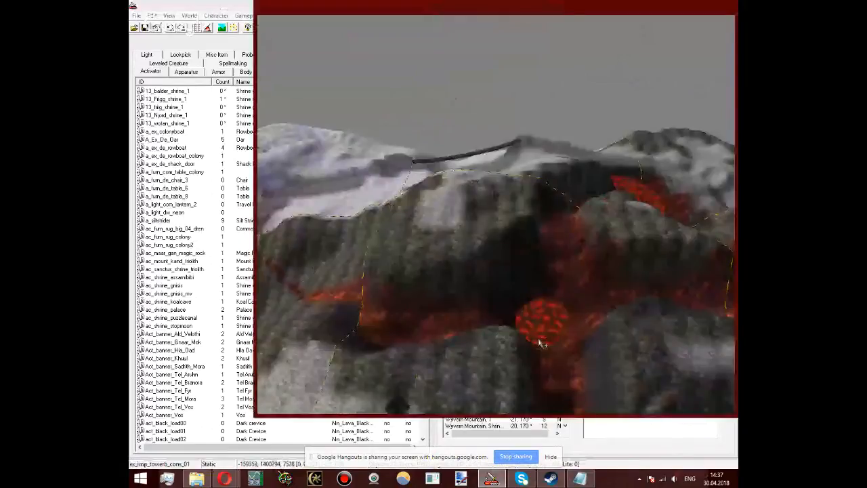
pyautogui.scroll(-5, 539, 342)
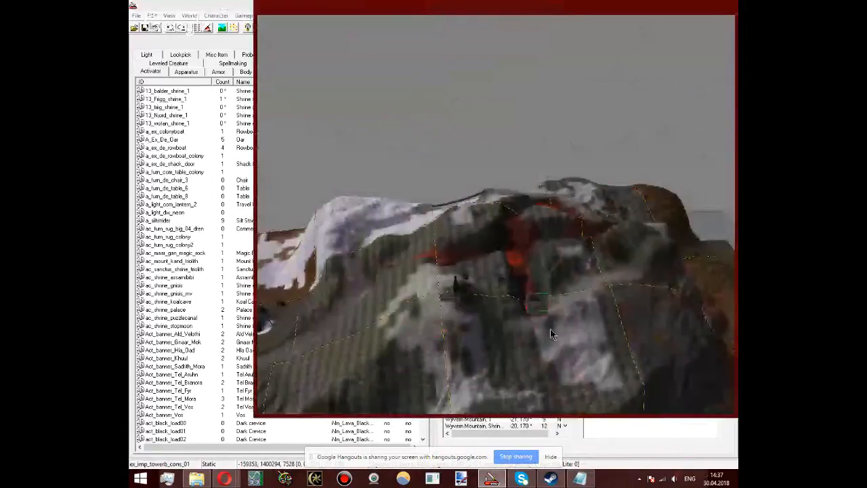
pyautogui.scroll(5, 550, 332)
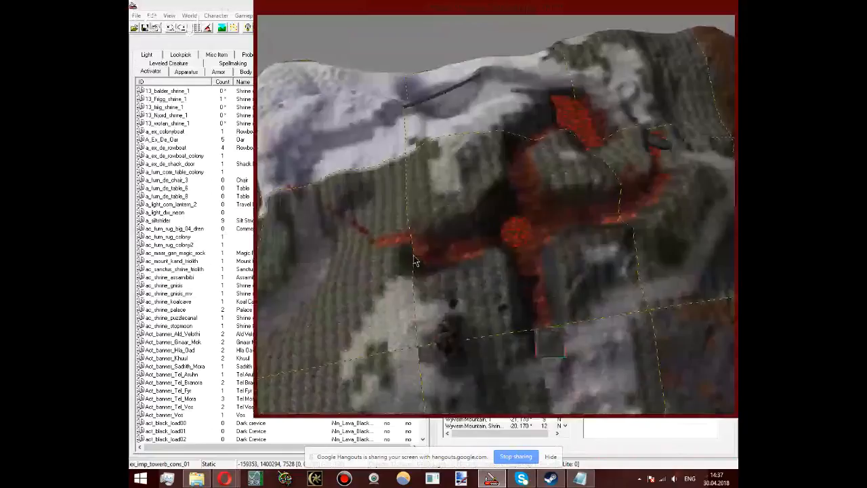
# Step: Select the ex_ropebridge_2048_01 bridge on the snowy ridge, reselect Ex_BM_tomb_03 and examine the mountain's slopes down to the forest
pyautogui.click(452, 89)
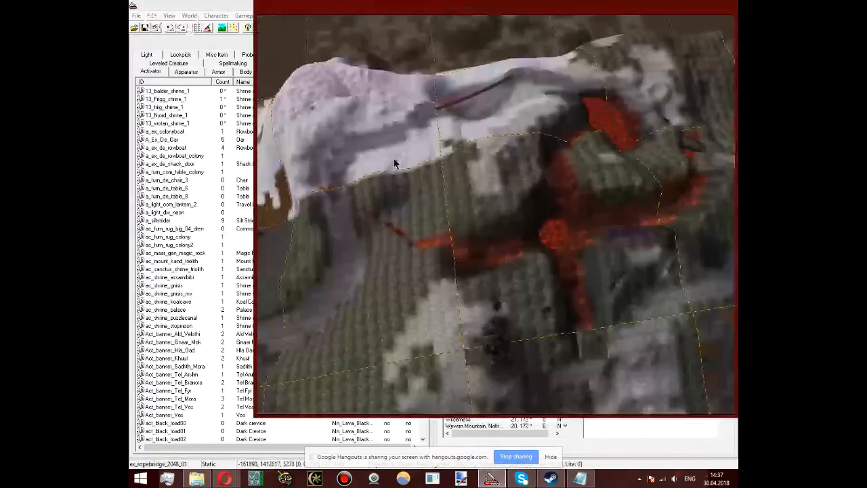
pyautogui.moveTo(394, 160); pyautogui.dragTo(271, 199, button='middle')
pyautogui.scroll(-3, 566, 207)
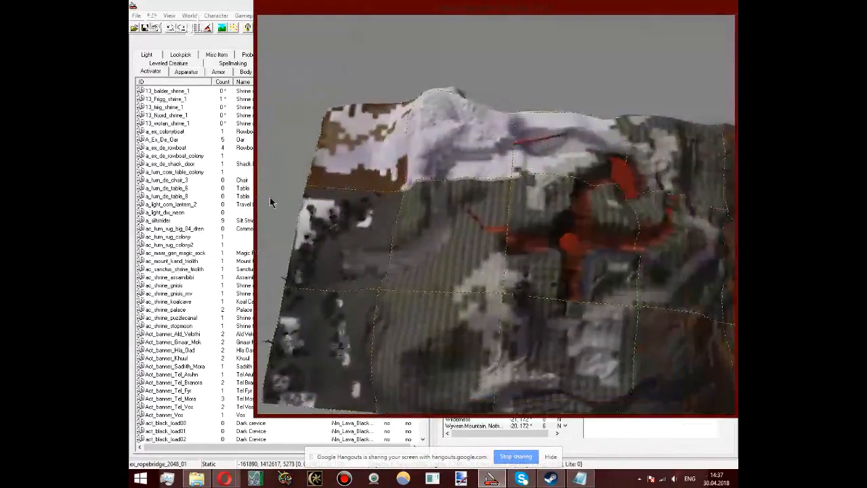
pyautogui.scroll(1, 489, 284)
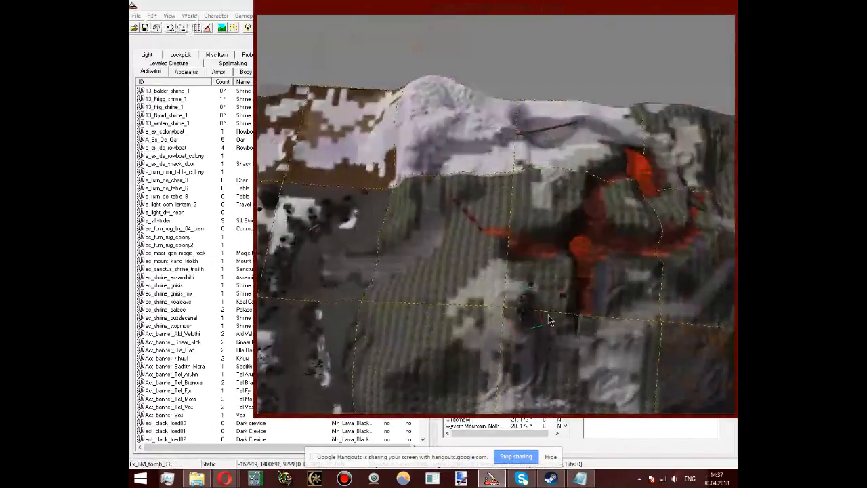
pyautogui.moveTo(651, 317); pyautogui.dragTo(640, 241, button='middle')
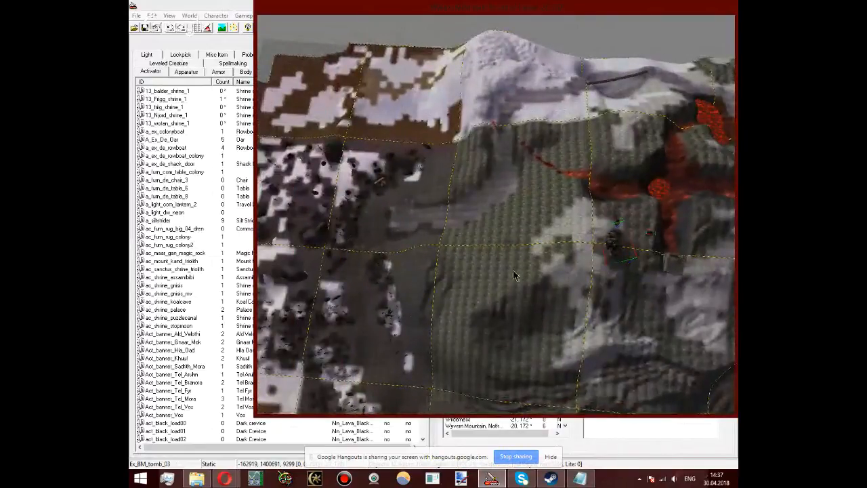
pyautogui.moveTo(404, 216); pyautogui.dragTo(572, 51, button='middle')
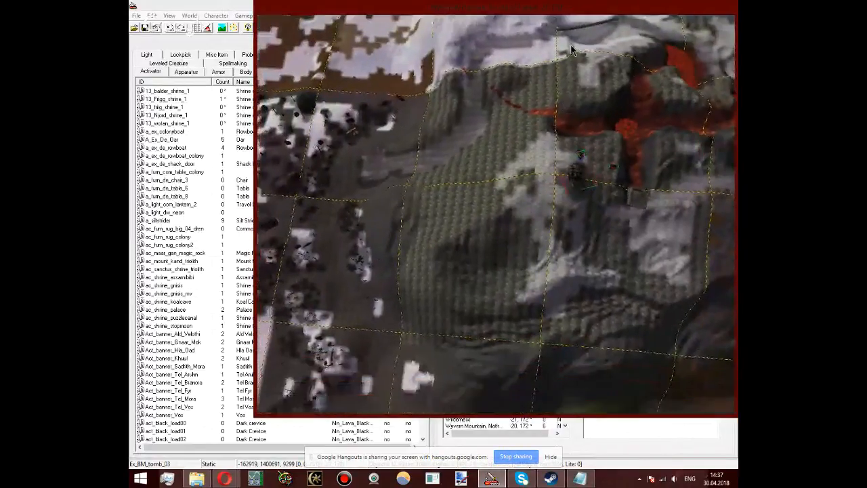
pyautogui.moveTo(580, 86); pyautogui.dragTo(546, 276, button='middle')
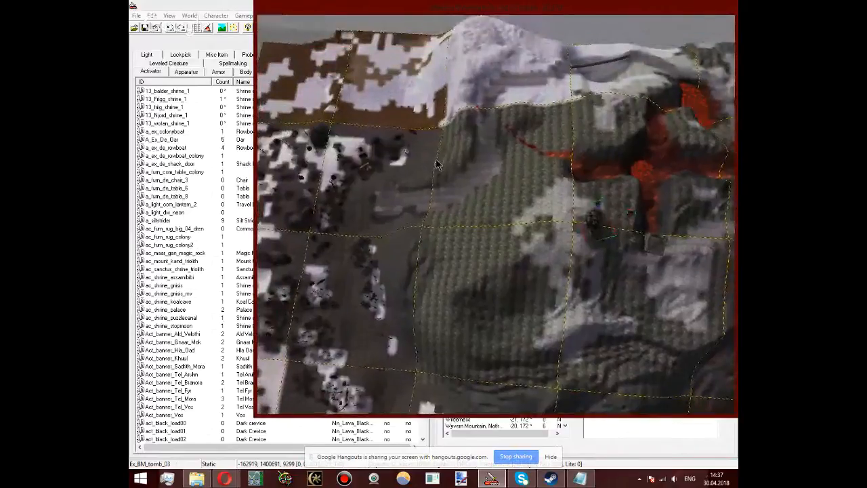
pyautogui.moveTo(589, 192); pyautogui.dragTo(555, 282, button='middle')
# Step: Examine the Ex_BM_tomb_03 stone spire and the tower beside the lava chasm up close
pyautogui.scroll(2, 554, 282)
pyautogui.scroll(-5, 554, 283)
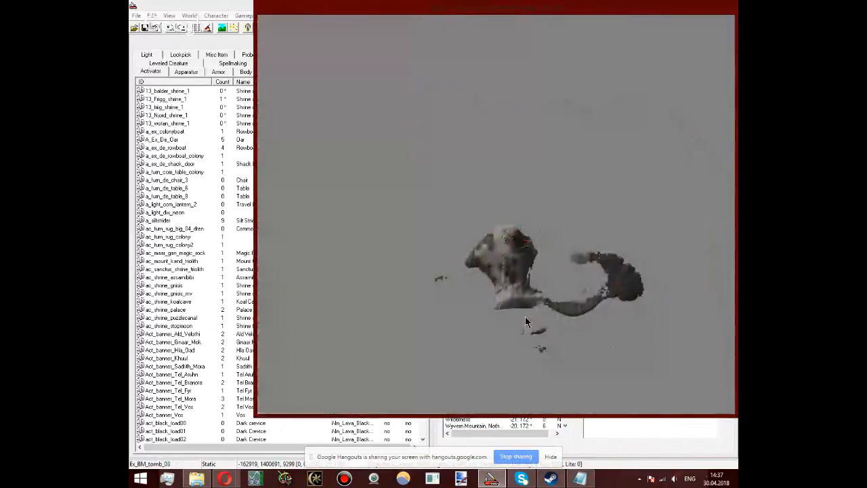
pyautogui.scroll(8, 525, 316)
pyautogui.scroll(-3, 489, 288)
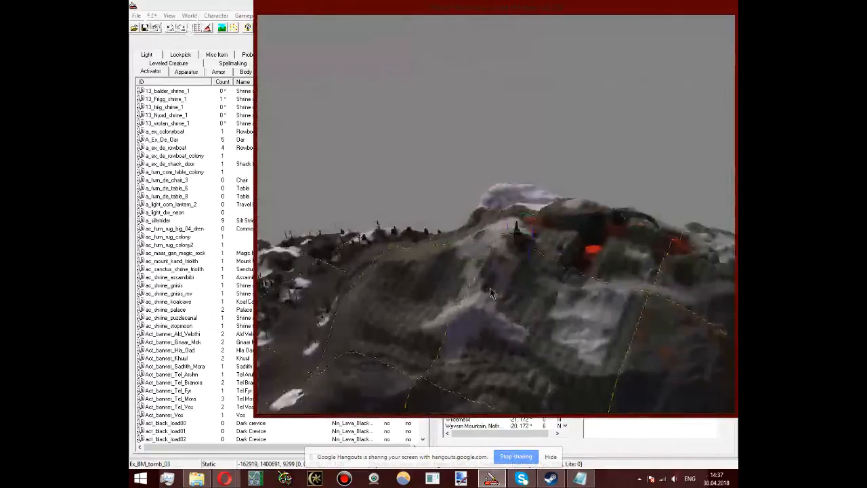
pyautogui.scroll(6, 490, 288)
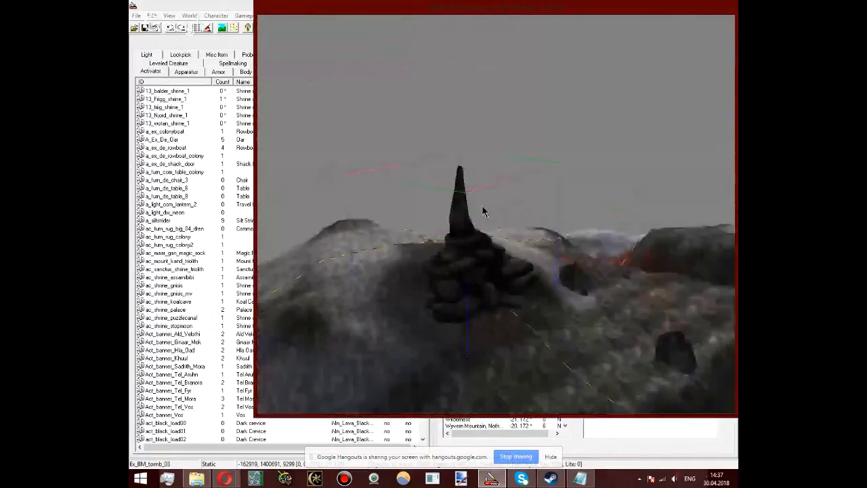
pyautogui.scroll(6, 483, 211)
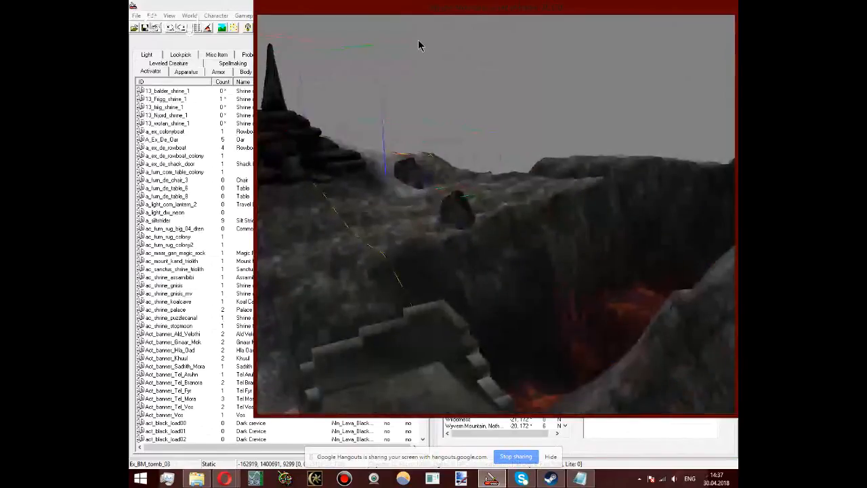
pyautogui.scroll(4, 501, 274)
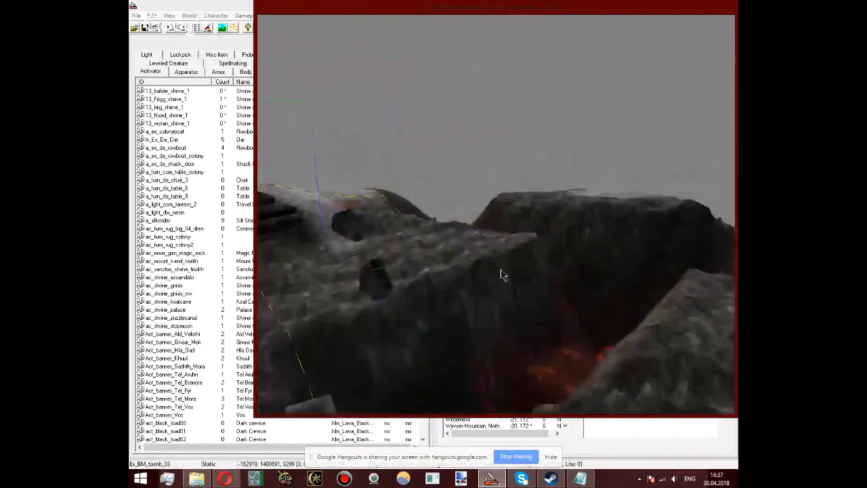
# Step: Examine the lava canyons around the Wyvern Mountain summit and select the 13_test_high_elf NPC standing there
pyautogui.moveTo(502, 274)
pyautogui.mouseDown(button='middle')
pyautogui.moveTo(682, 291)
pyautogui.moveTo(159, 281)
pyautogui.mouseUp(button='middle')
pyautogui.moveTo(421, 265); pyautogui.dragTo(219, 373, button='middle')
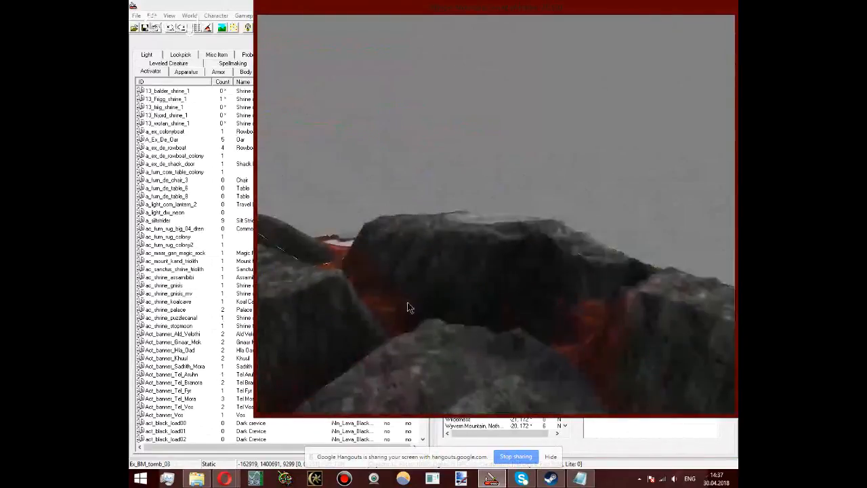
pyautogui.moveTo(407, 307); pyautogui.dragTo(564, 251, button='middle')
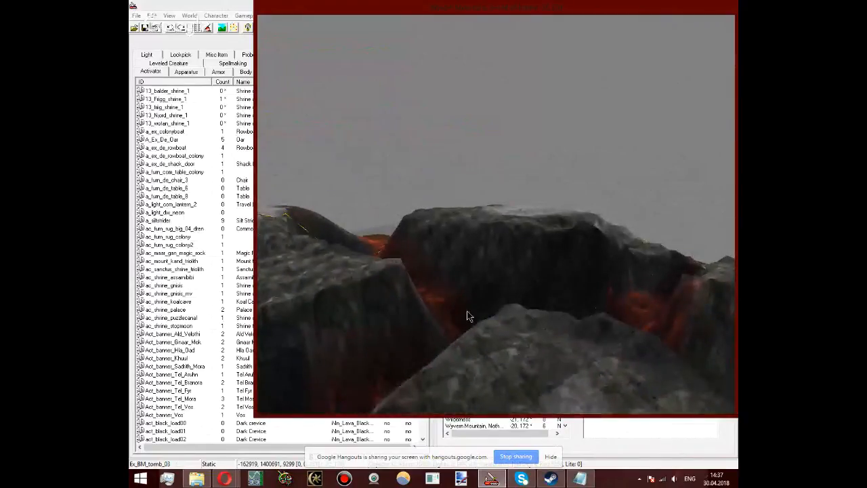
pyautogui.moveTo(467, 315); pyautogui.dragTo(466, 269, button='middle')
pyautogui.scroll(-2, 498, 320)
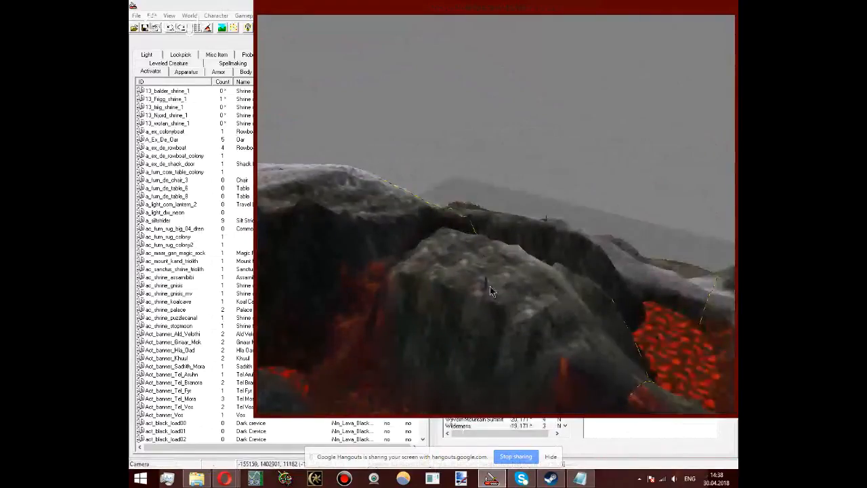
pyautogui.scroll(3, 486, 287)
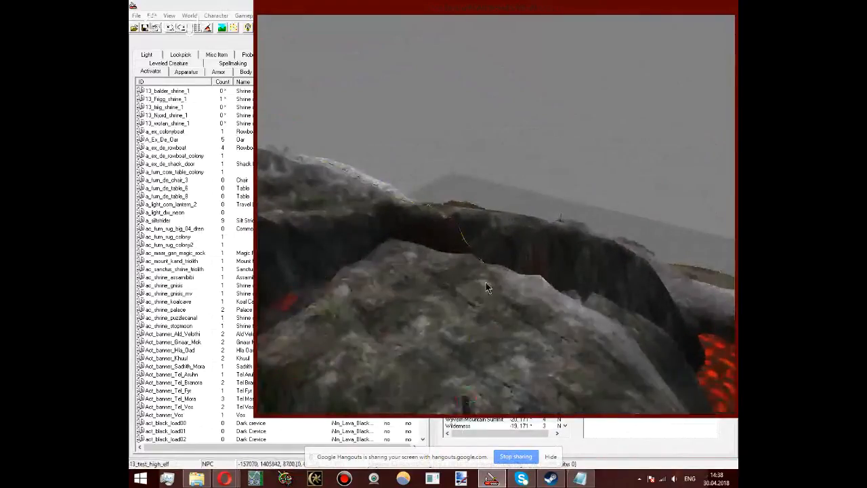
pyautogui.keyDown('shift'); pyautogui.moveTo(486, 287); pyautogui.dragTo(568, 146, button='middle'); pyautogui.keyUp('shift')
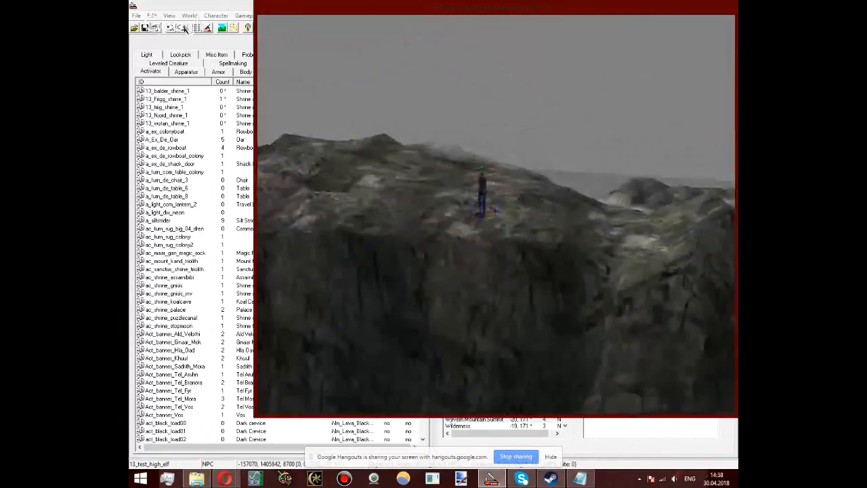
# Step: Open the character race settings, browse the list of races and close the dialog with Orc still chosen
pyautogui.click(216, 16)
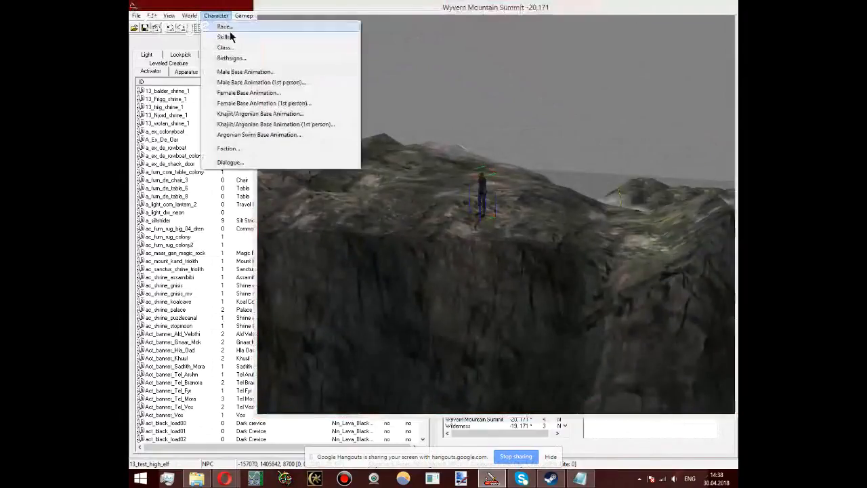
pyautogui.click(229, 30)
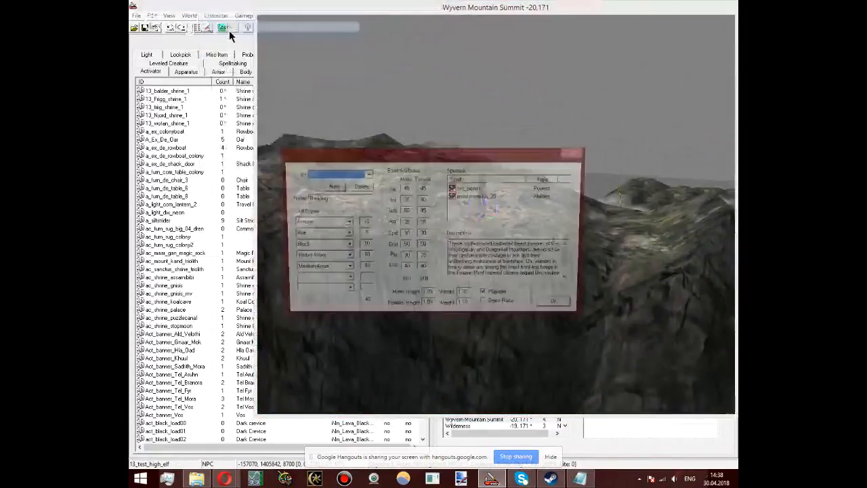
pyautogui.click(338, 174)
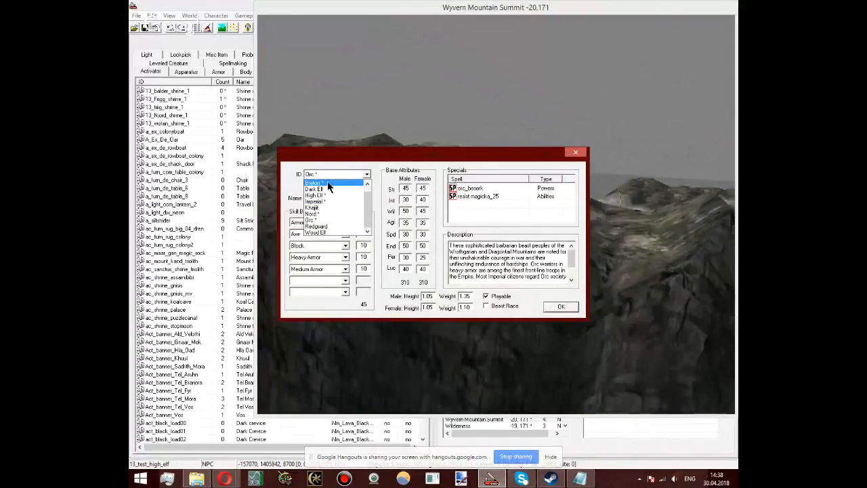
pyautogui.scroll(1, 330, 184)
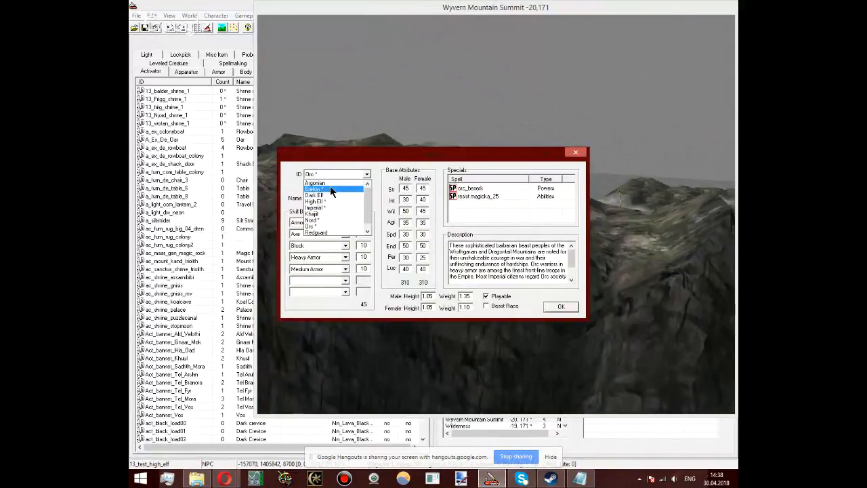
pyautogui.scroll(-1, 331, 206)
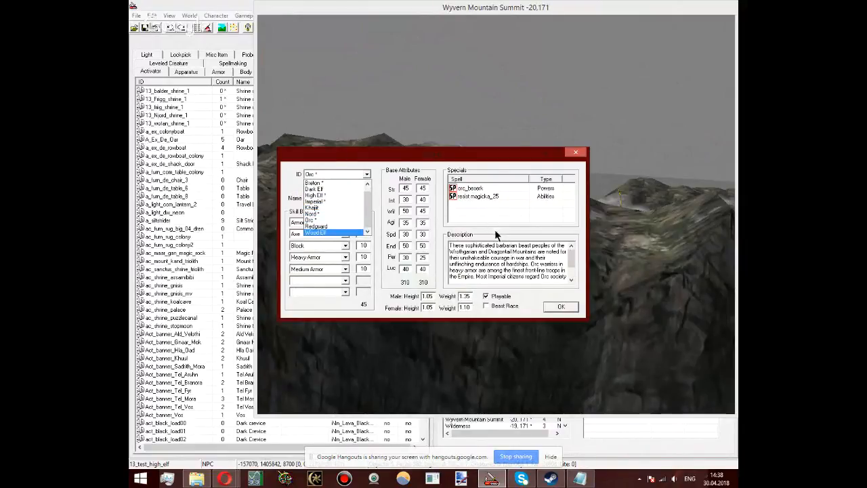
pyautogui.click(559, 307)
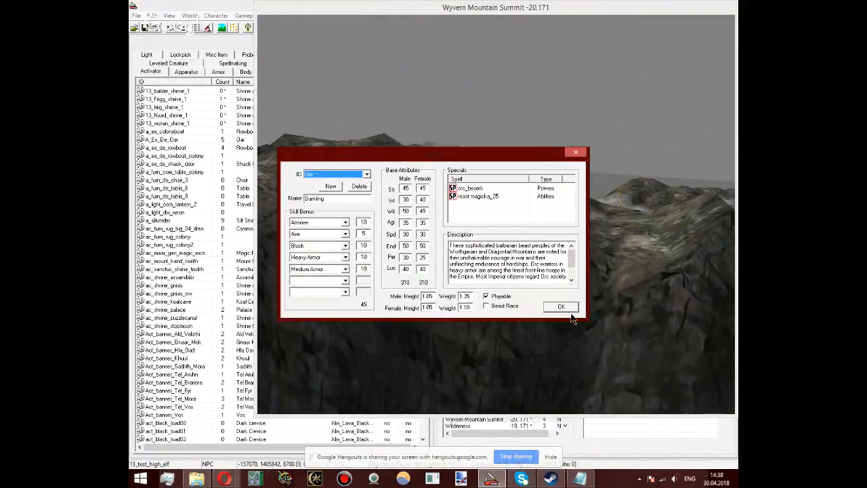
pyautogui.click(567, 307)
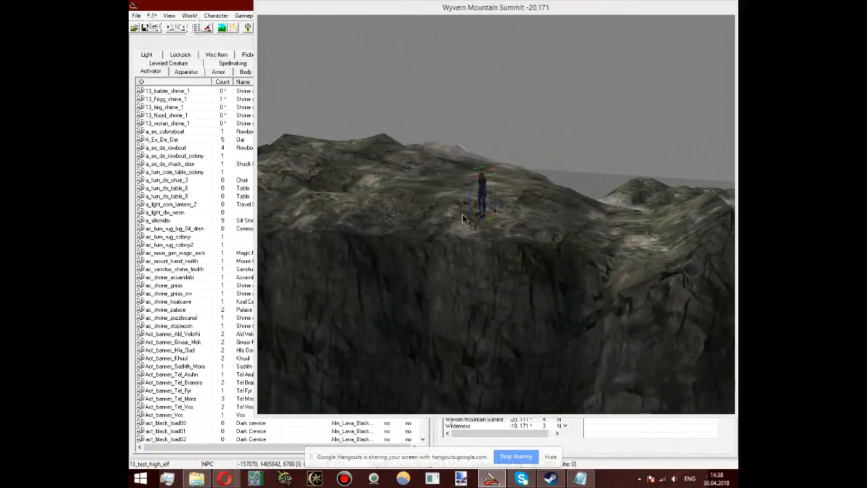
# Step: Look over the summit plateau around the 13_test_high_elf NPC and the lava surrounding it from farther away
pyautogui.click(488, 187)
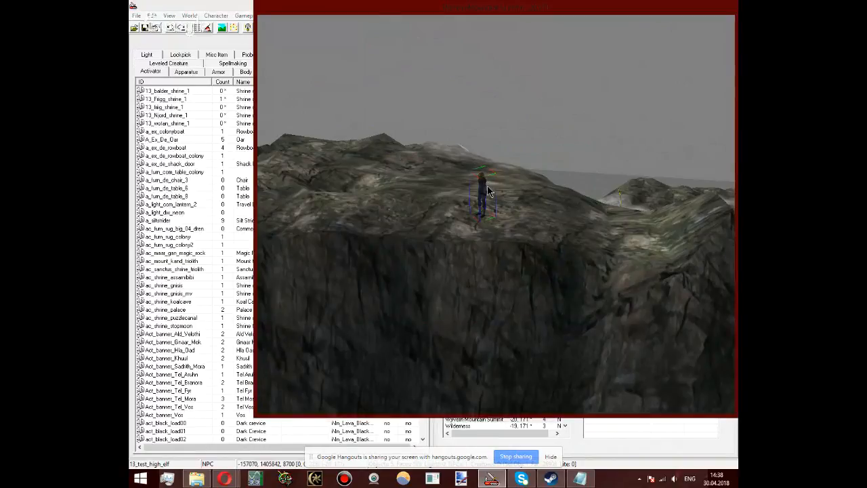
pyautogui.scroll(-5, 488, 187)
pyautogui.scroll(-3, 488, 189)
pyautogui.keyDown('shift'); pyautogui.moveTo(489, 192); pyautogui.dragTo(518, 251, button='middle'); pyautogui.keyUp('shift')
pyautogui.scroll(4, 506, 217)
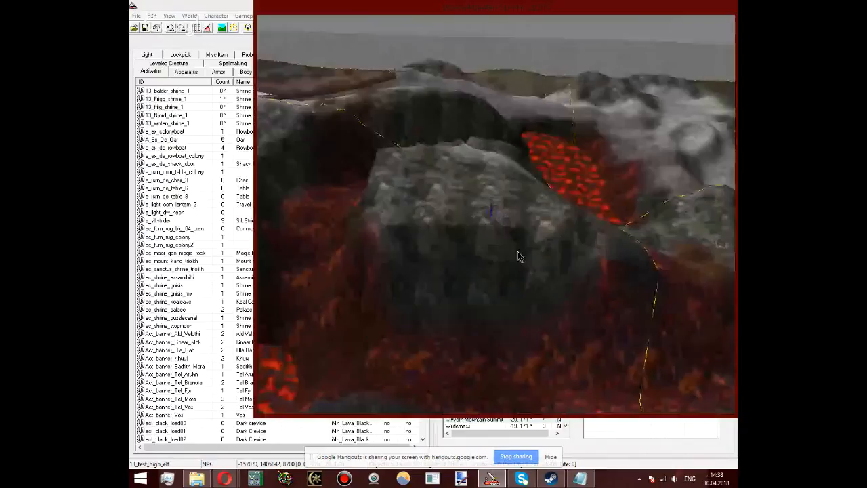
# Step: Open the landscape editing settings over the Wyvern Mountain summit, view the terrain with the edit radius shown, and close the settings
pyautogui.press('h')
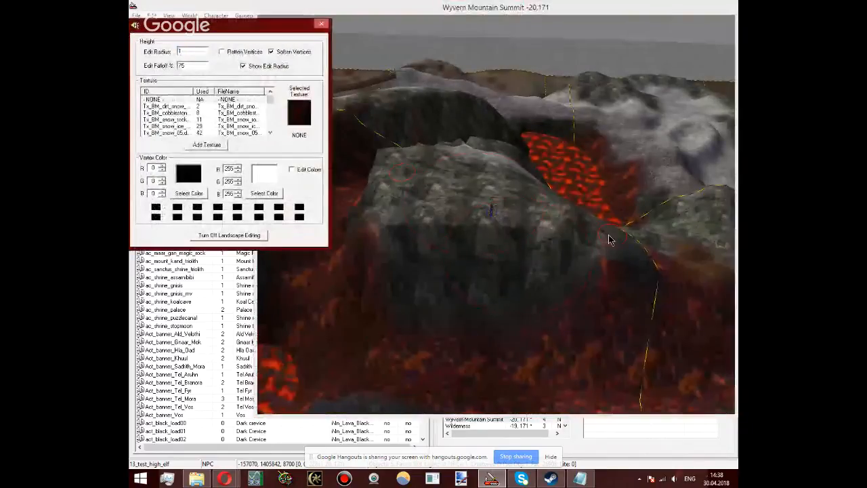
pyautogui.click(541, 230)
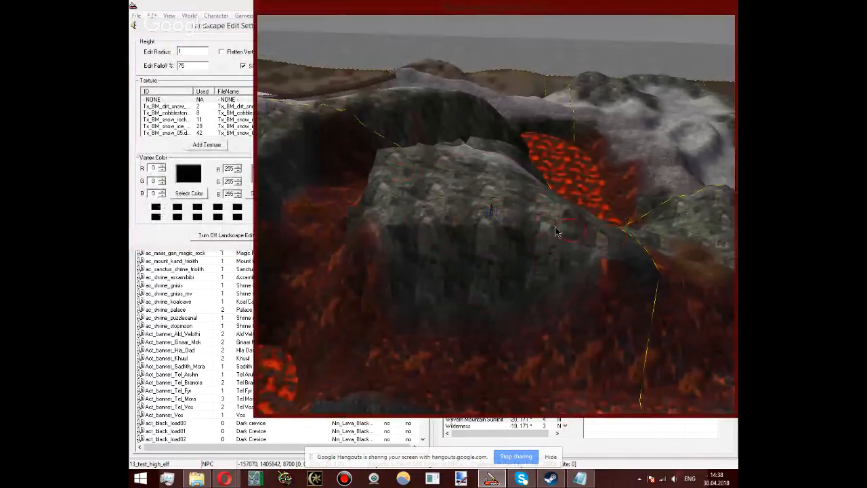
pyautogui.scroll(-5, 555, 227)
pyautogui.keyDown('shift'); pyautogui.moveTo(555, 228); pyautogui.dragTo(231, 6, button='middle'); pyautogui.keyUp('shift')
pyautogui.scroll(-5, 631, 208)
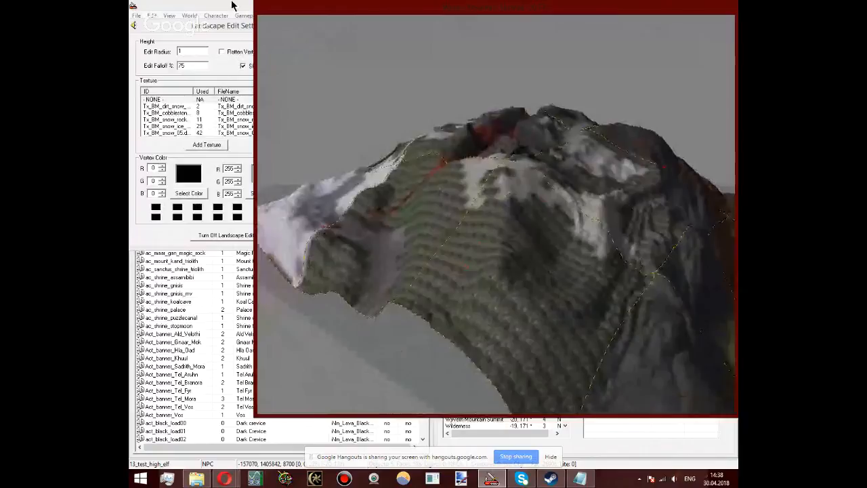
pyautogui.click(247, 25)
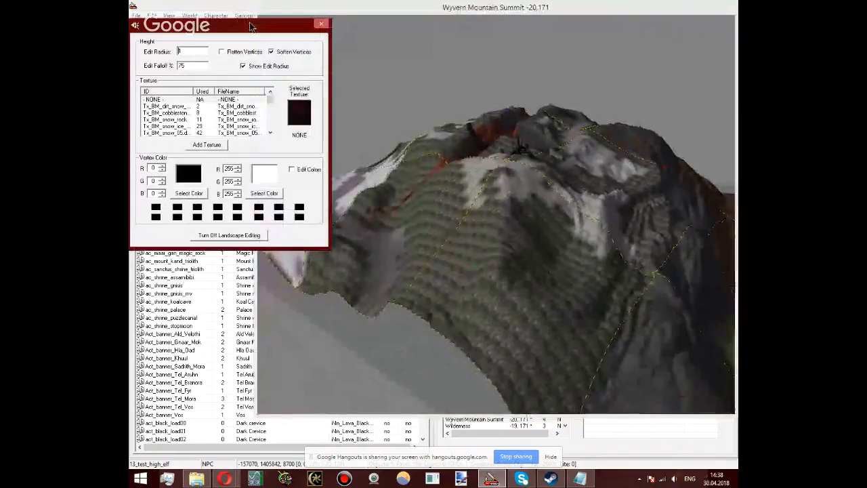
pyautogui.click(322, 24)
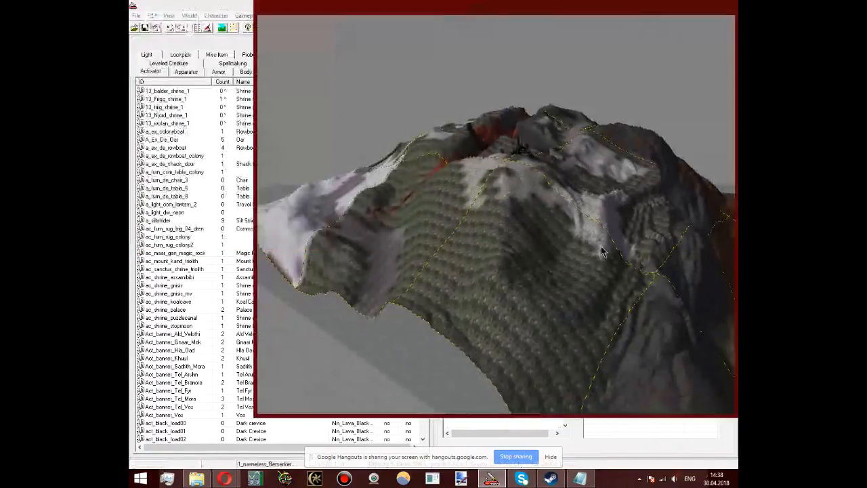
# Step: Examine the slopes and summit of Wyvern Mountain from the terrain_ashland_rock_01 boulder area at the mountain's foot
pyautogui.keyDown('shift'); pyautogui.moveTo(603, 252); pyautogui.dragTo(284, 303, button='middle'); pyautogui.keyUp('shift')
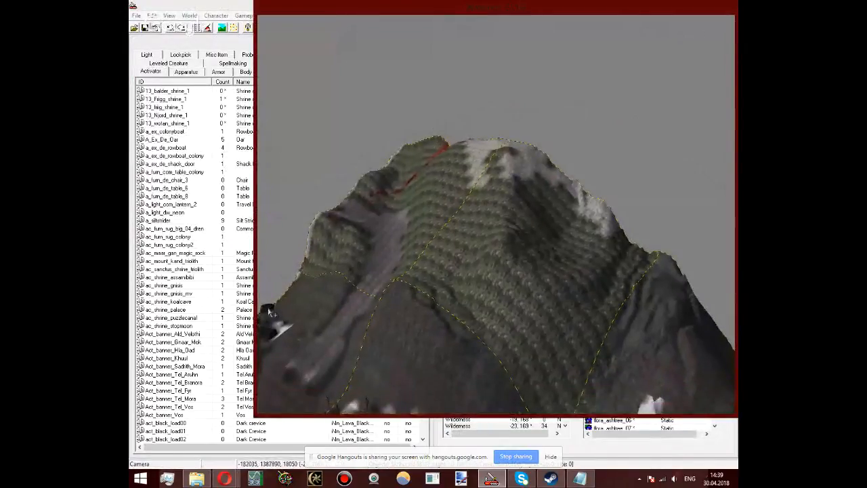
pyautogui.click(268, 308)
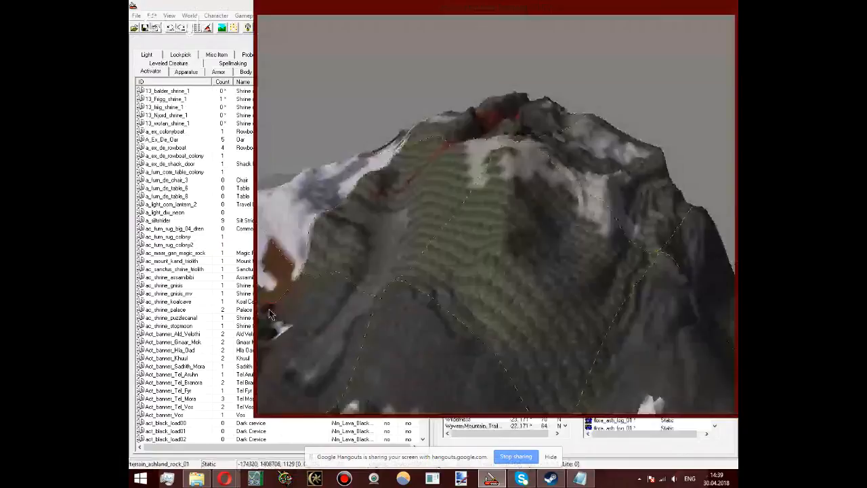
pyautogui.scroll(-1, 384, 205)
pyautogui.scroll(3, 393, 203)
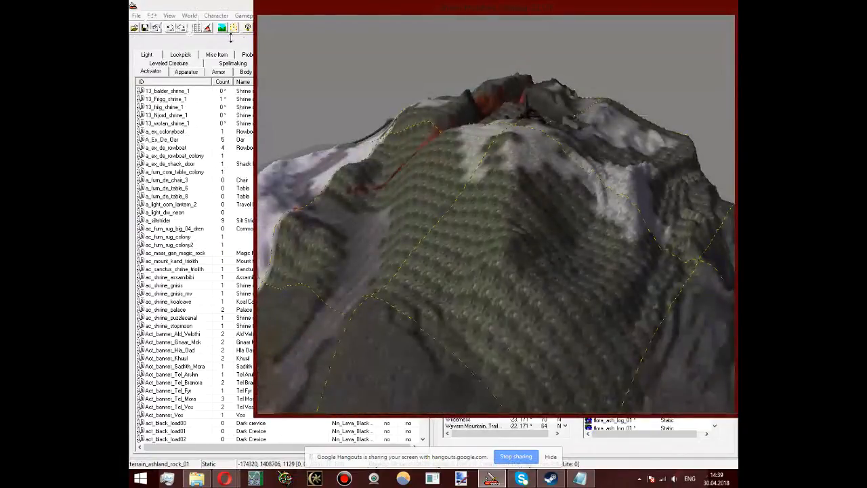
pyautogui.click(231, 38)
pyautogui.click(328, 293)
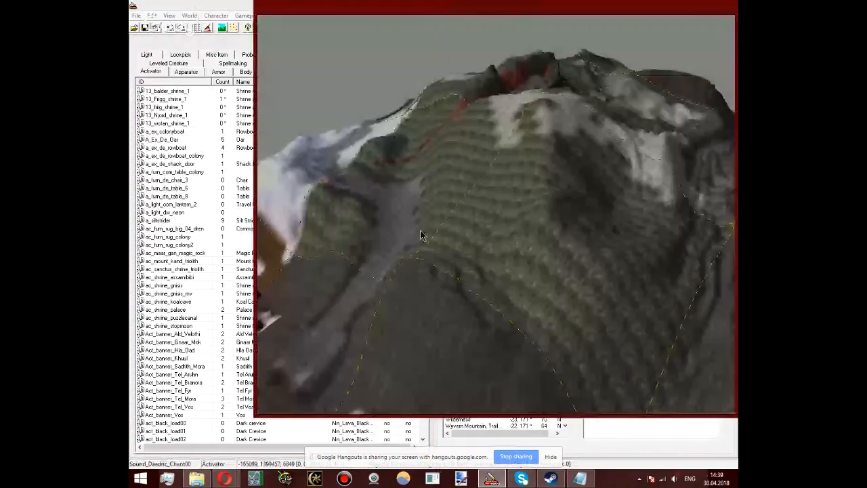
# Step: Look over the snowy ash forest, boulders and dead trees below Wyvern Mountain, from close up and from farther away
pyautogui.moveTo(420, 235); pyautogui.dragTo(539, 153, button='middle')
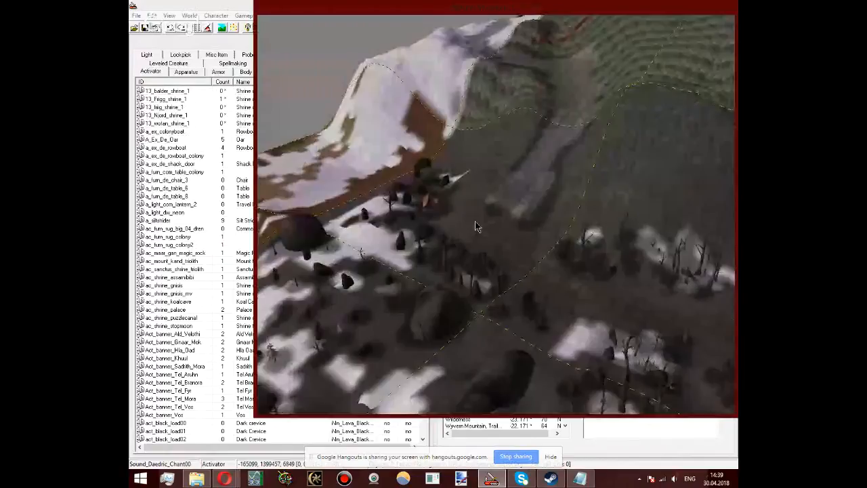
pyautogui.moveTo(467, 178); pyautogui.dragTo(732, 3, button='middle')
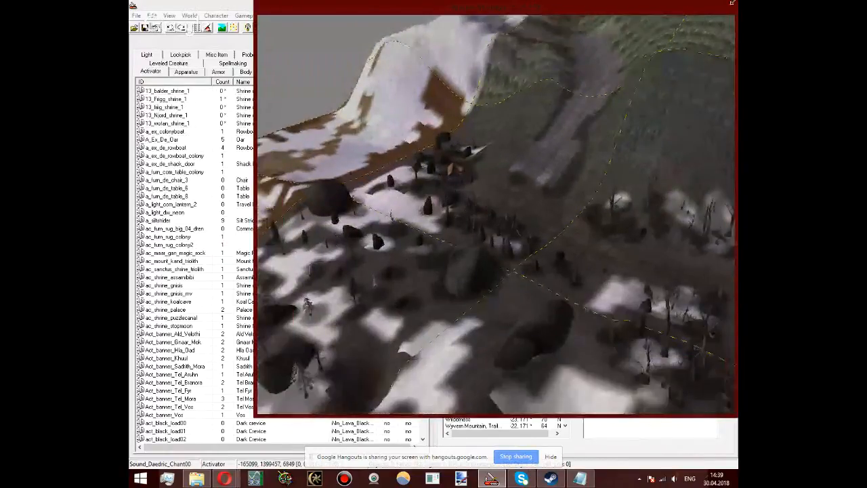
pyautogui.moveTo(484, 224); pyautogui.dragTo(527, 127, button='middle')
pyautogui.moveTo(541, 220); pyautogui.dragTo(619, 102, button='middle')
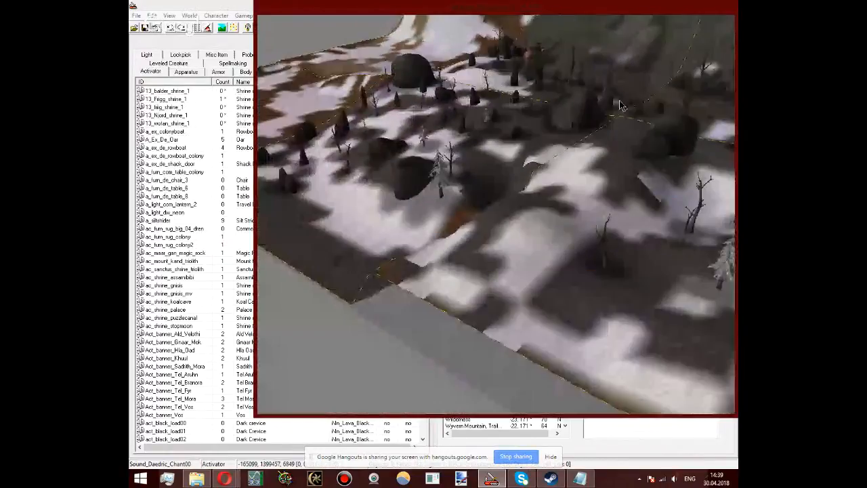
pyautogui.click(218, 47)
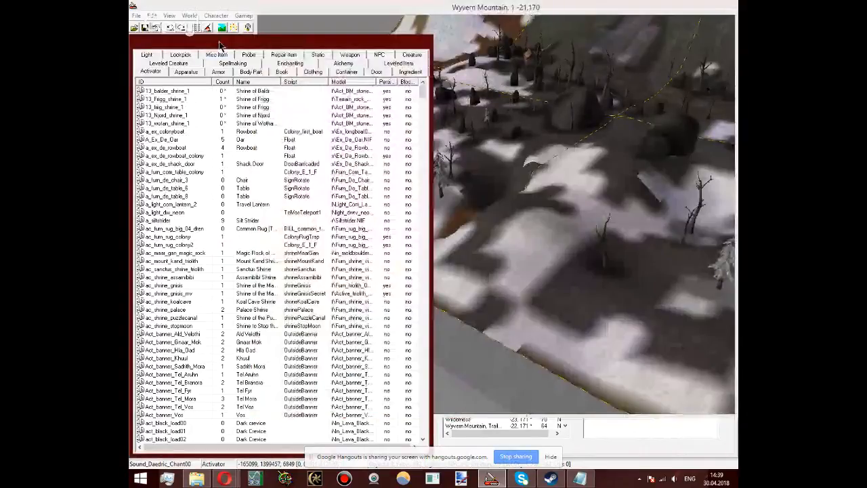
pyautogui.click(604, 245)
pyautogui.scroll(-5, 648, 281)
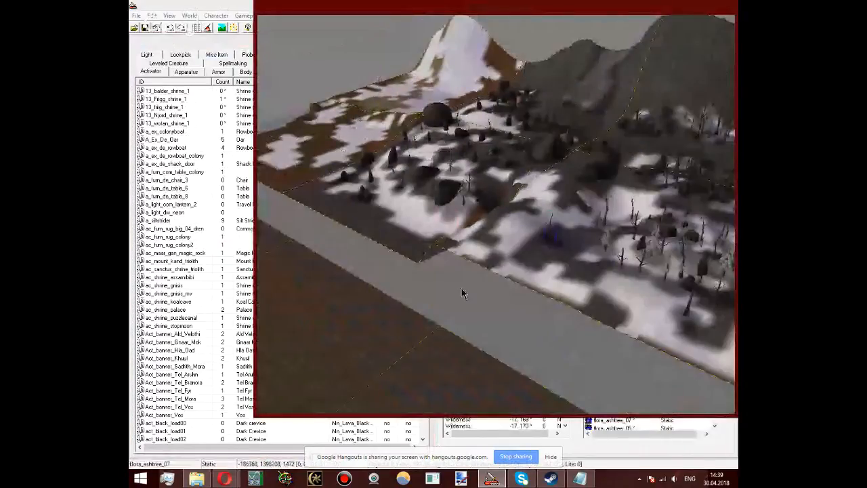
pyautogui.keyDown('shift'); pyautogui.moveTo(474, 222); pyautogui.dragTo(322, 216, button='middle'); pyautogui.keyUp('shift')
pyautogui.scroll(4, 467, 242)
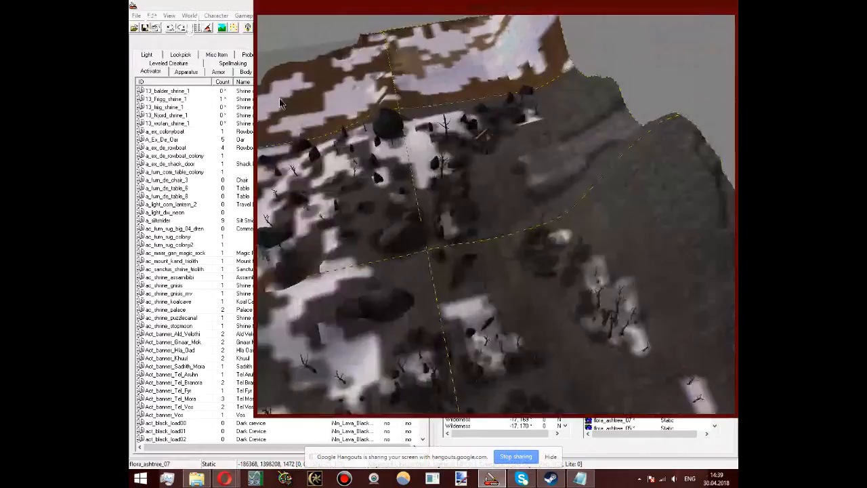
# Step: Browse the static and miscellaneous item lists, and jump to the Oshan entries among the statics
pyautogui.click(228, 51)
pyautogui.click(318, 54)
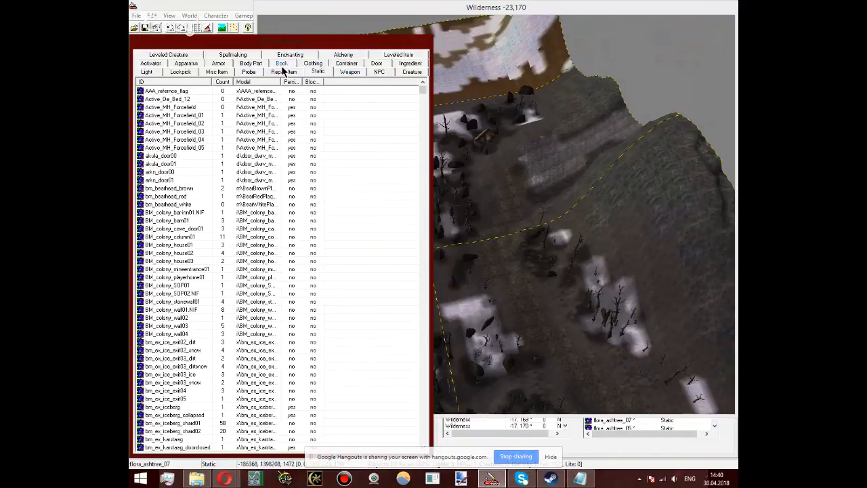
pyautogui.click(217, 72)
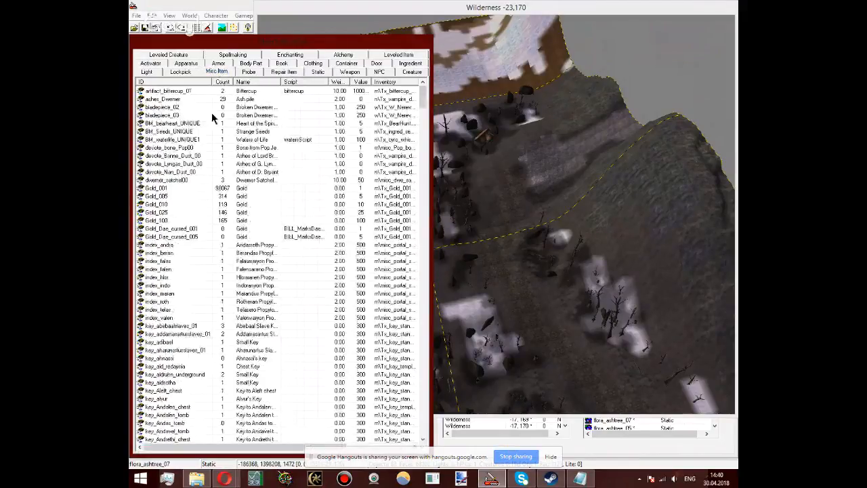
pyautogui.click(190, 99)
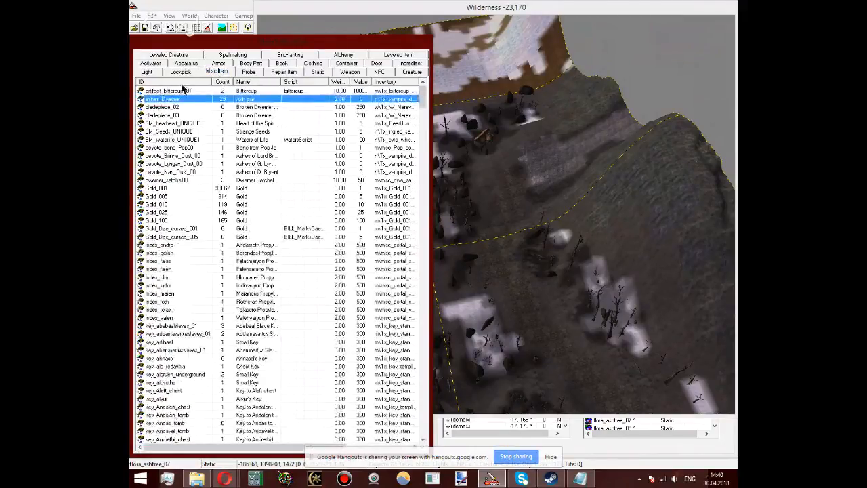
pyautogui.click(318, 72)
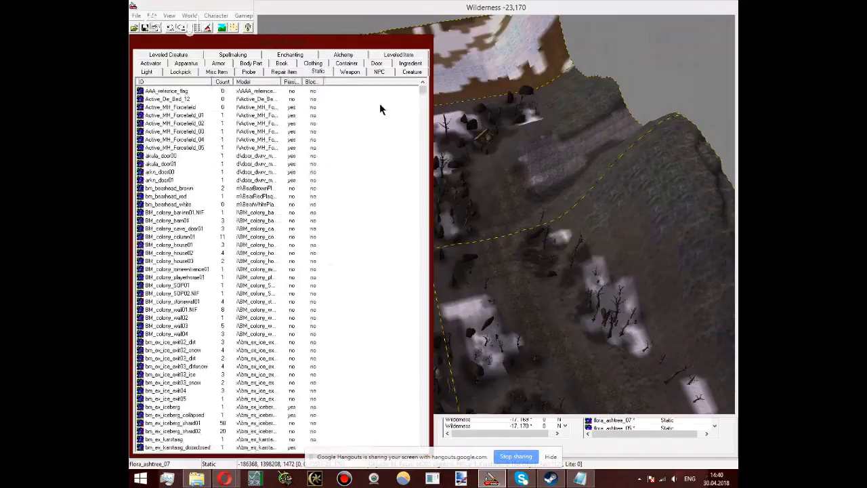
pyautogui.press('o')
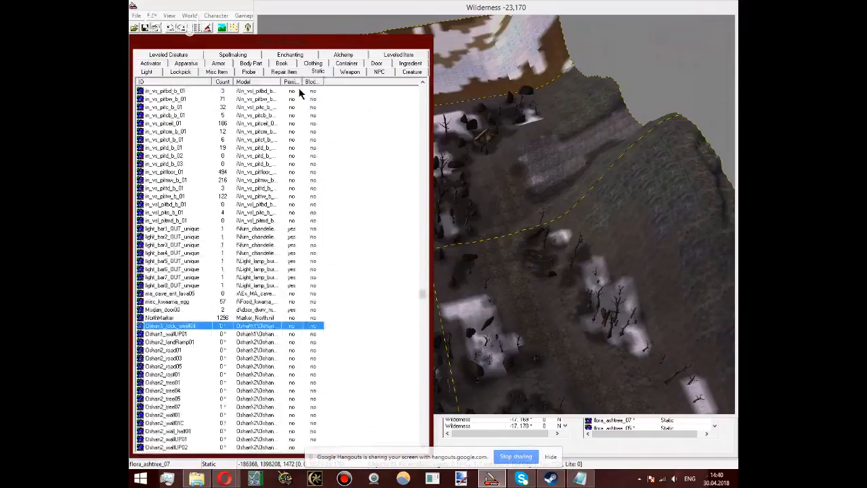
# Step: Search the cell list for Oshan cells among the names starting with O, and return to the start of the alphabetical list
pyautogui.click(486, 436)
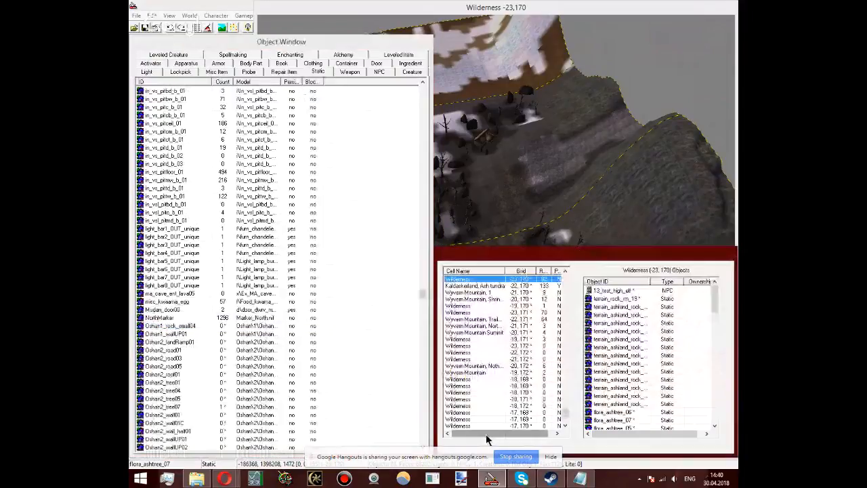
pyautogui.moveTo(565, 413); pyautogui.dragTo(586, 281)
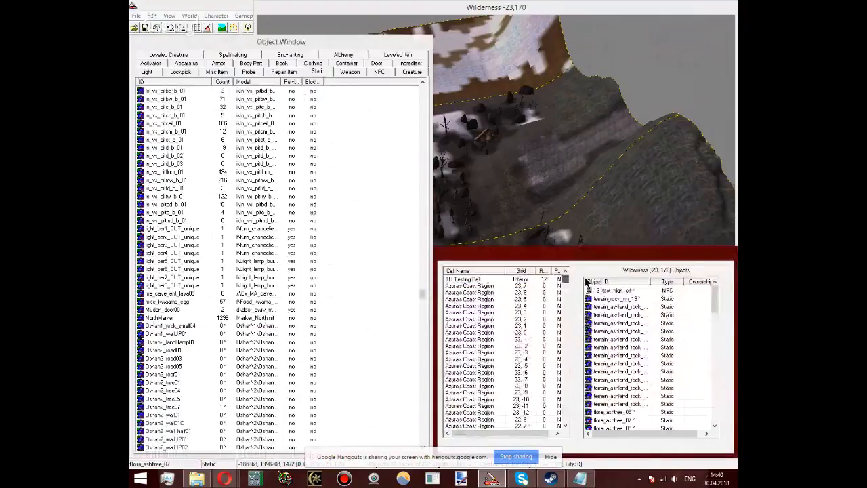
pyautogui.click(477, 279)
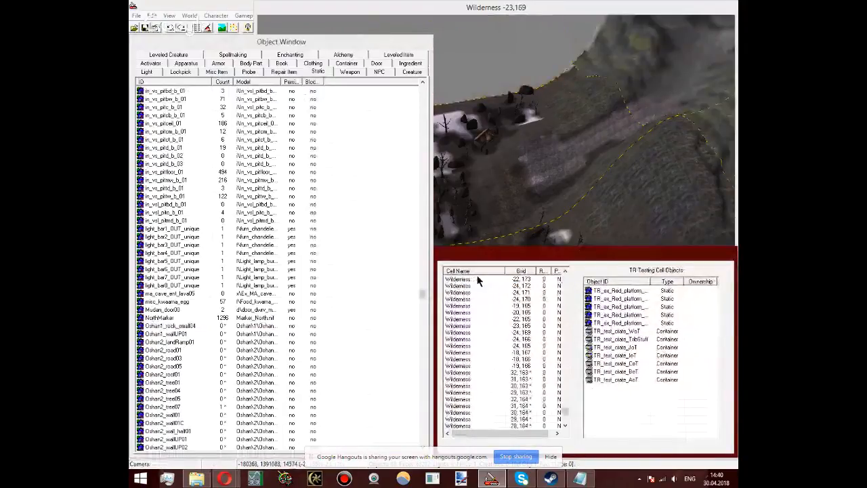
pyautogui.press('o')
pyautogui.scroll(-5, 515, 309)
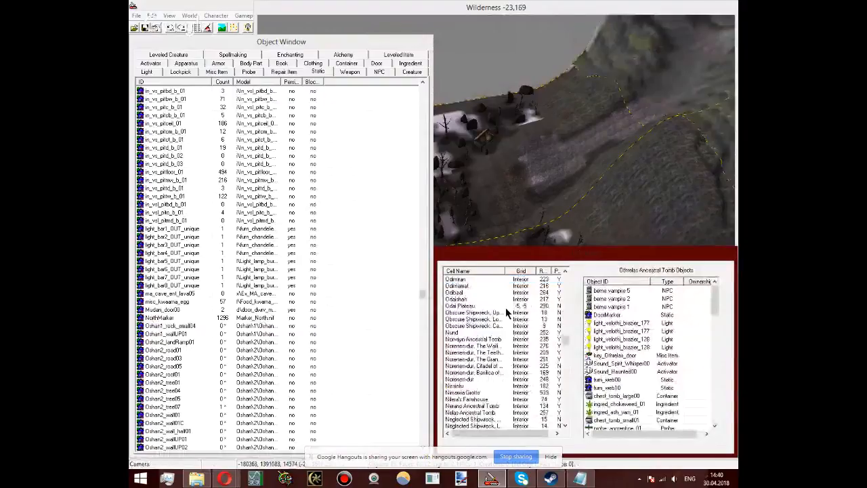
pyautogui.scroll(2, 507, 313)
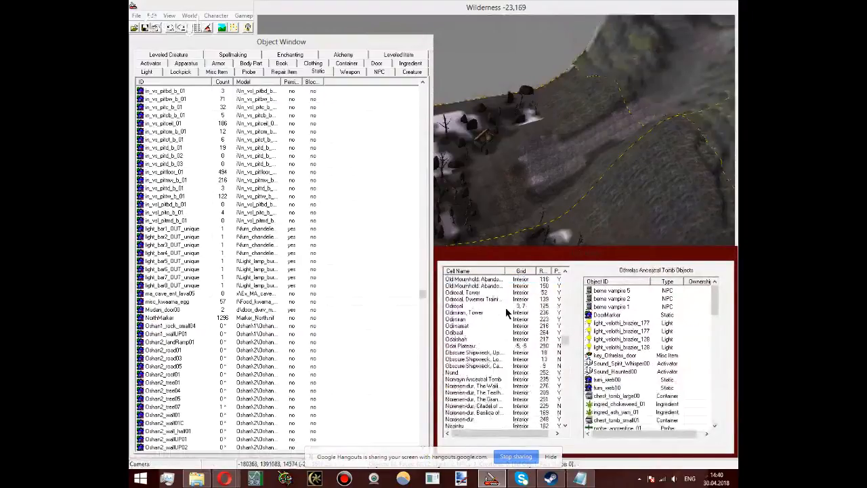
pyautogui.scroll(-6, 484, 314)
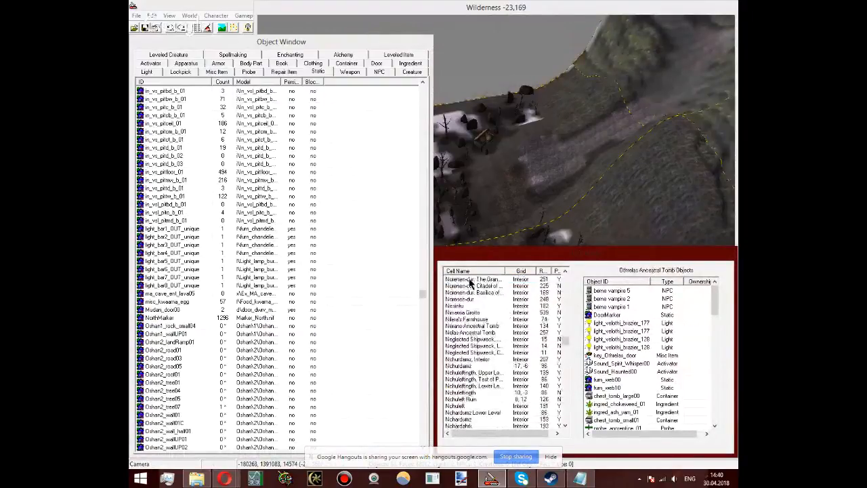
pyautogui.click(464, 273)
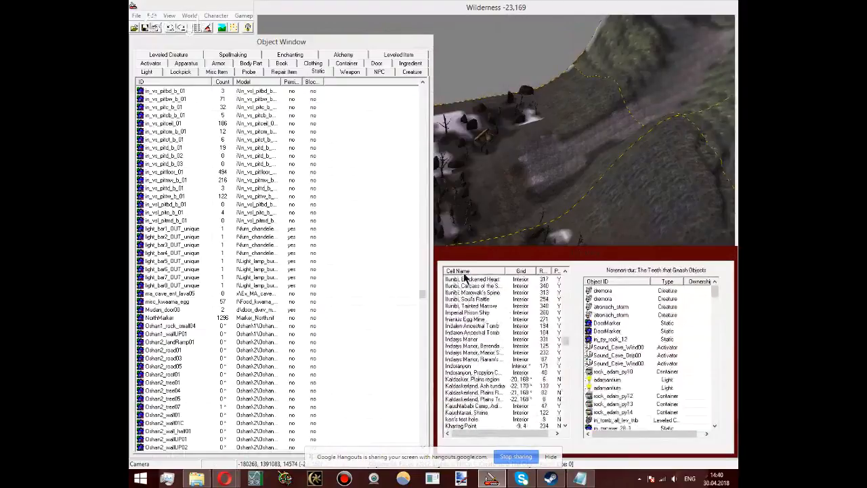
pyautogui.press('Home')
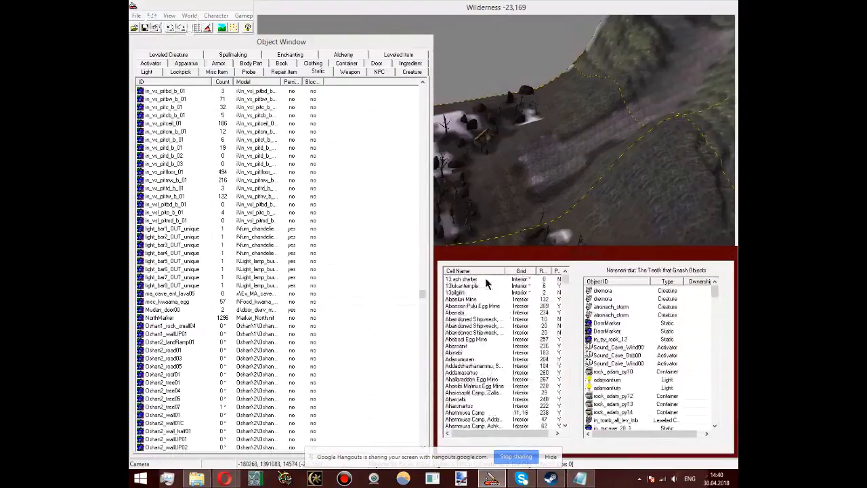
# Step: Reload the data files with SHANFOREST.esp enabled together with the required master files
pyautogui.click(137, 16)
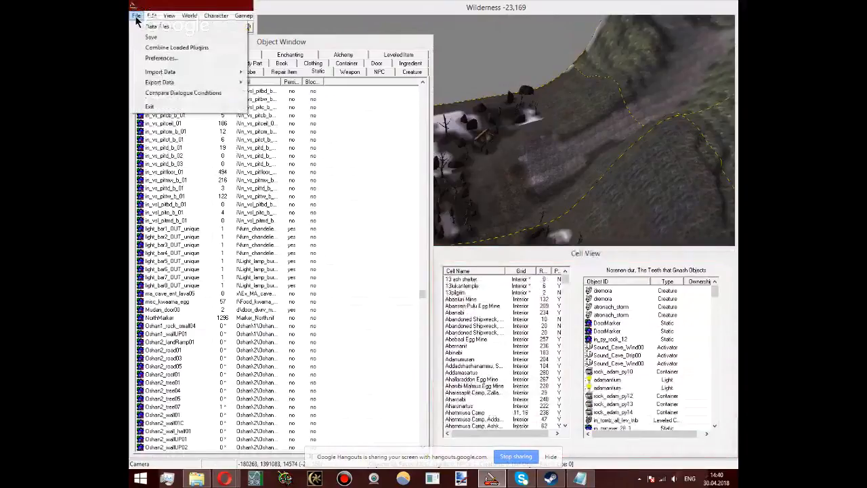
pyautogui.click(157, 26)
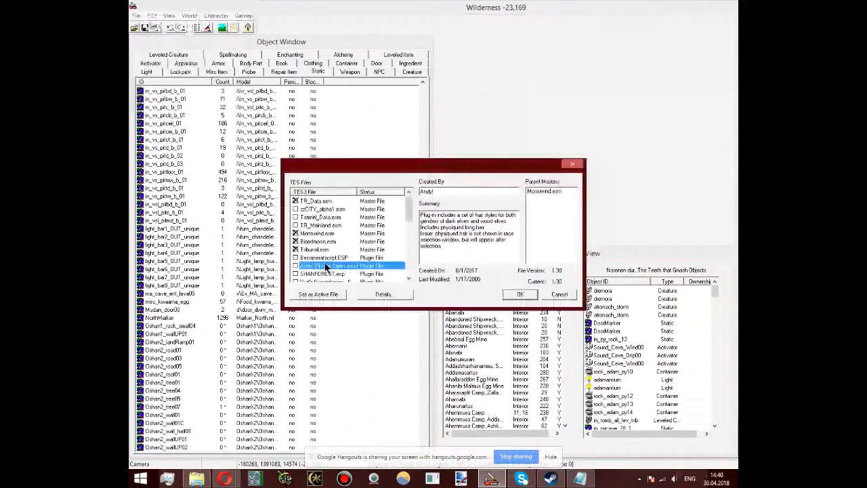
pyautogui.scroll(-8, 325, 267)
pyautogui.click(317, 272)
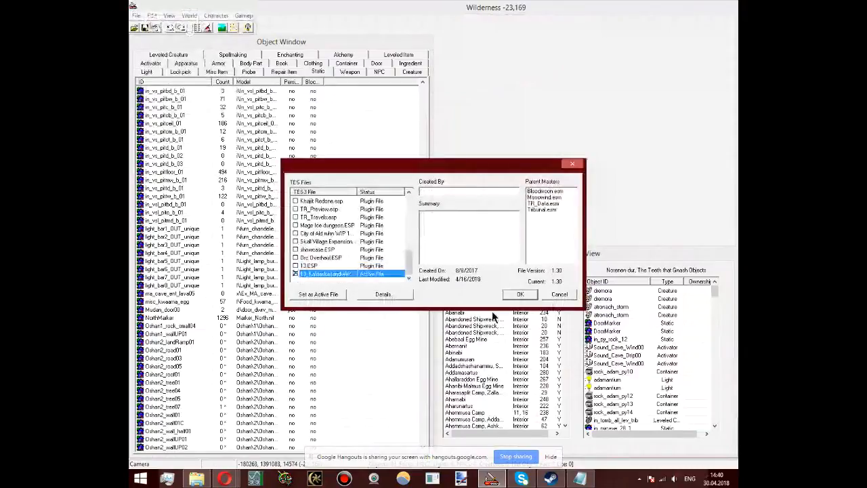
pyautogui.click(519, 293)
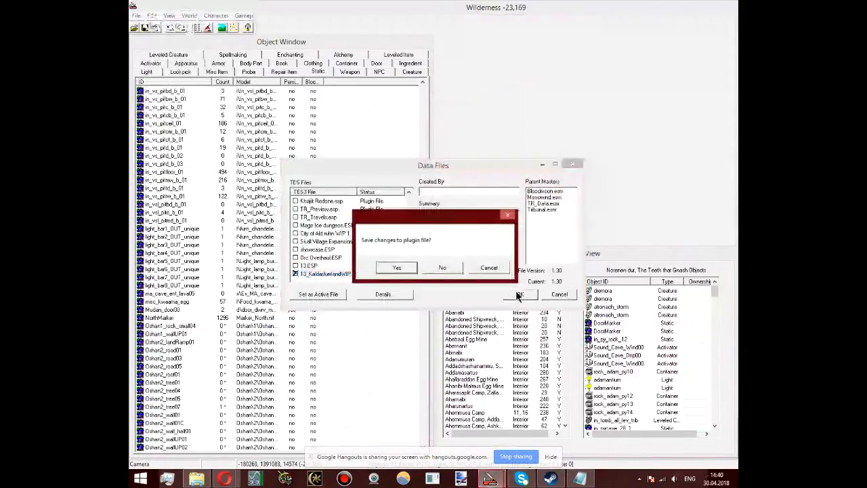
pyautogui.click(412, 262)
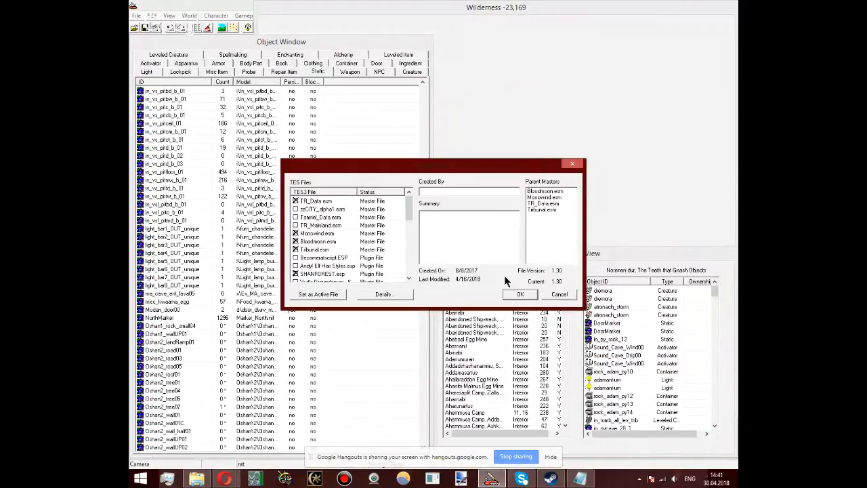
pyautogui.click(521, 296)
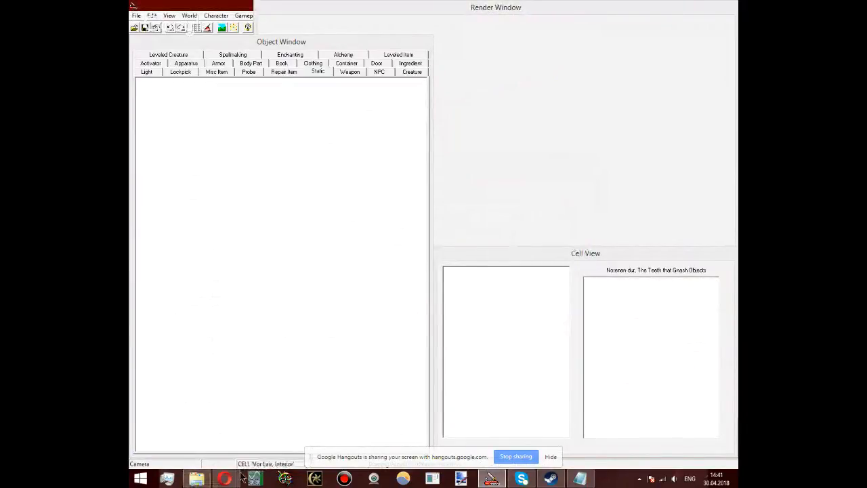
pyautogui.moveTo(226, 477)
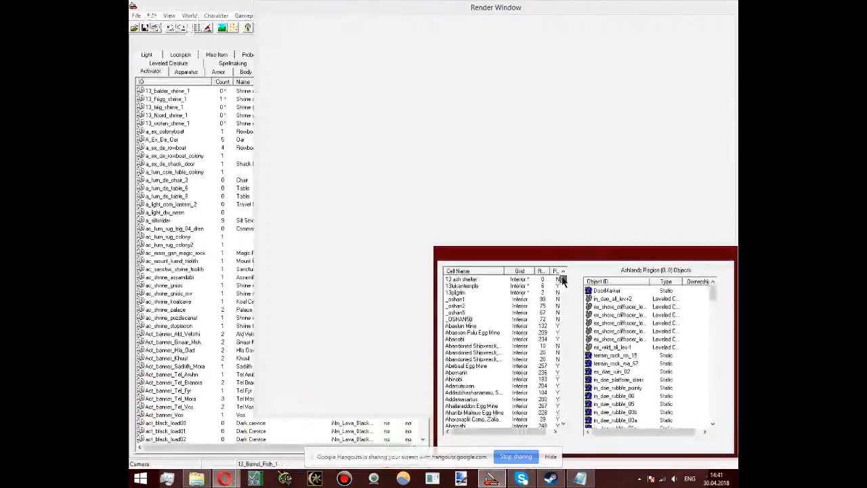
# Step: Find the Wyvern Mountain cell at -19, 172 in the cell list and load it into the render window
pyautogui.click(227, 131)
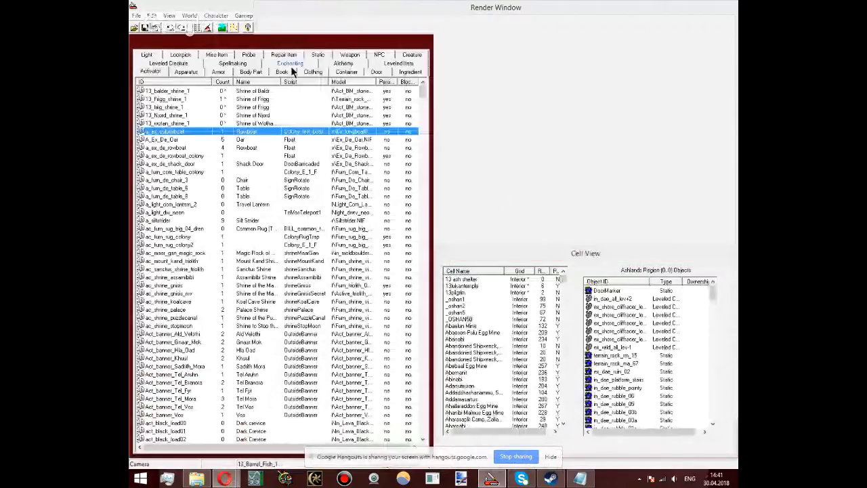
pyautogui.click(458, 354)
pyautogui.press('k')
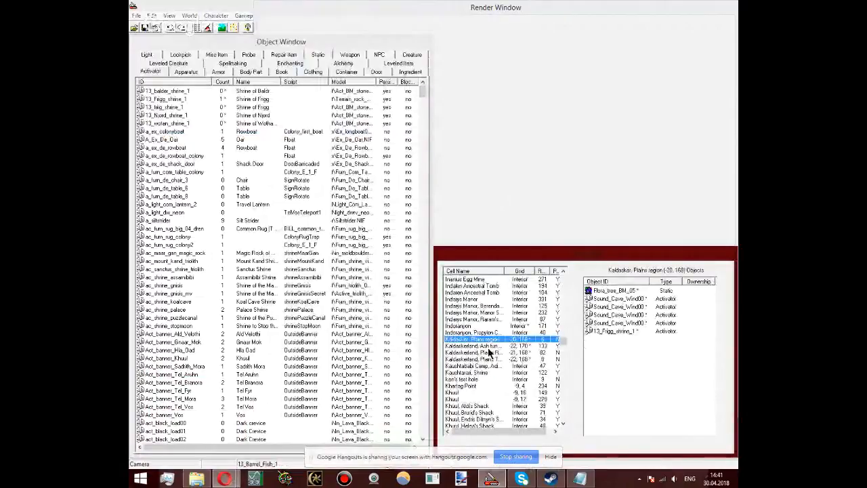
pyautogui.click(477, 346)
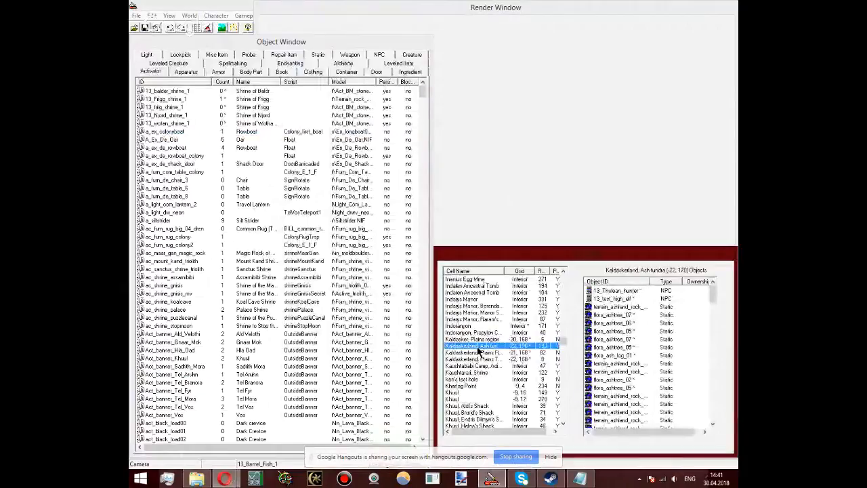
pyautogui.press('w')
pyautogui.scroll(-10, 470, 381)
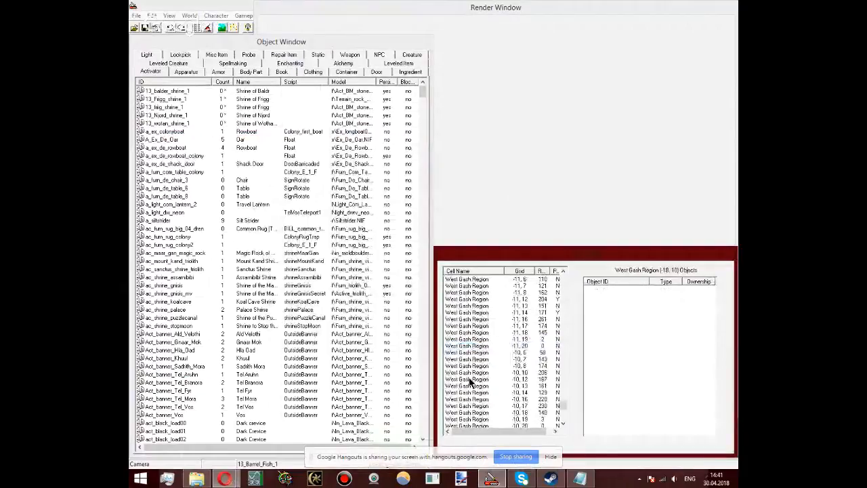
pyautogui.scroll(-10, 470, 382)
pyautogui.click(513, 380)
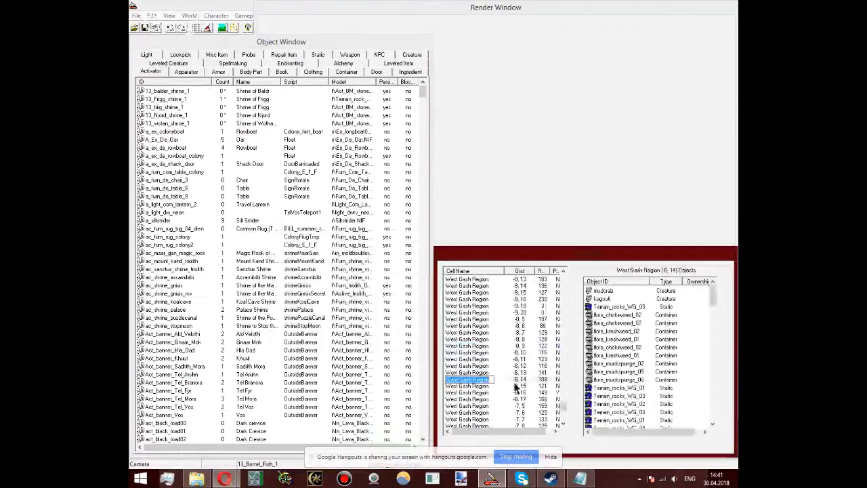
pyautogui.scroll(7, 562, 409)
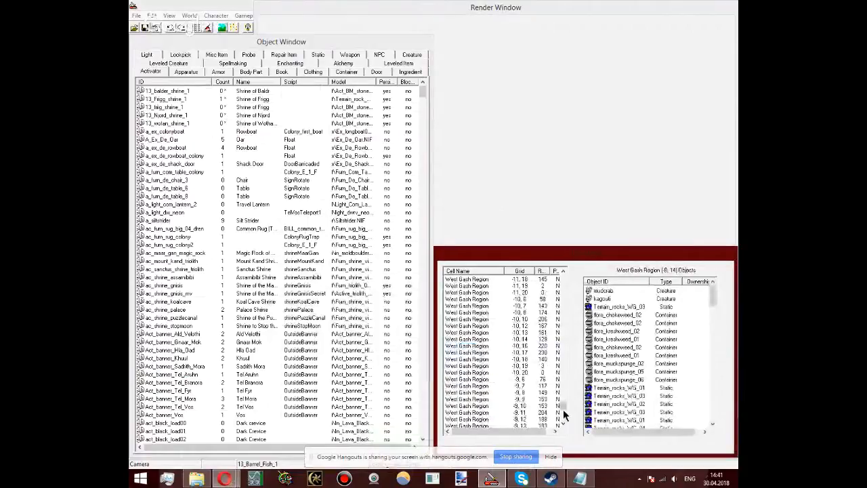
pyautogui.press('z')
pyautogui.scroll(10, 505, 343)
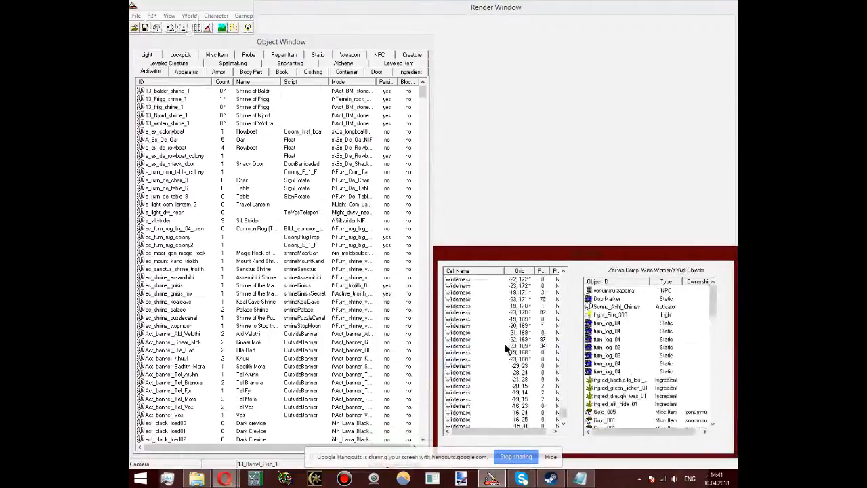
pyautogui.doubleClick(504, 343)
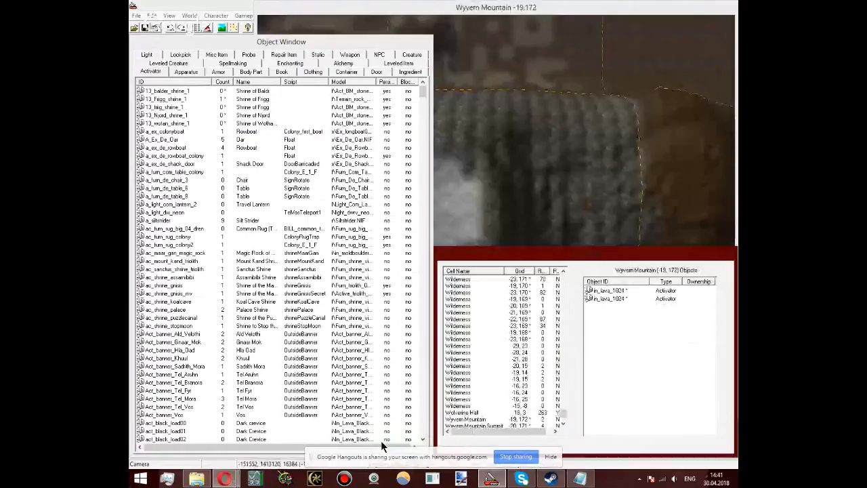
# Step: Try the misc item 2shan_globe_thun as a mountain backdrop over Wyvern Mountain, and delete the placed globe
pyautogui.click(507, 219)
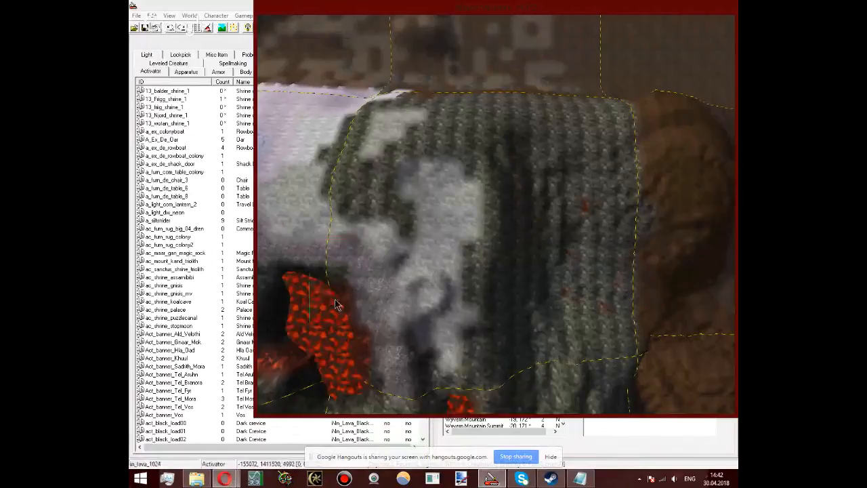
pyautogui.scroll(-3, 337, 305)
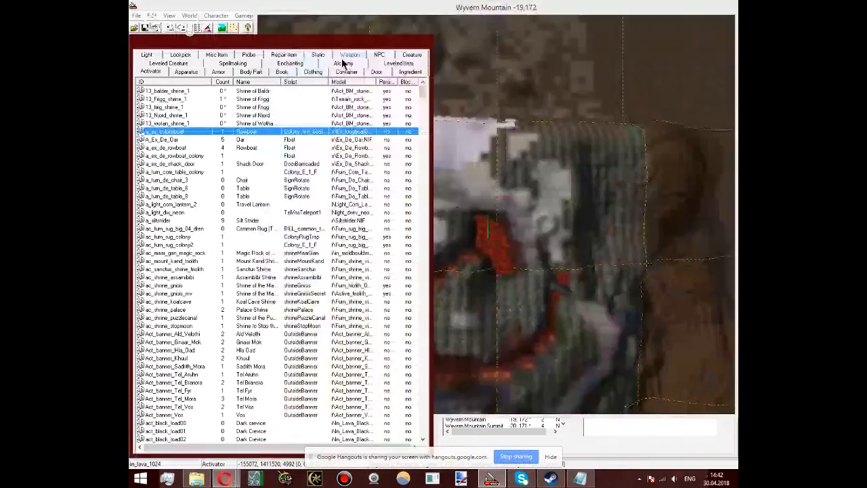
pyautogui.click(318, 54)
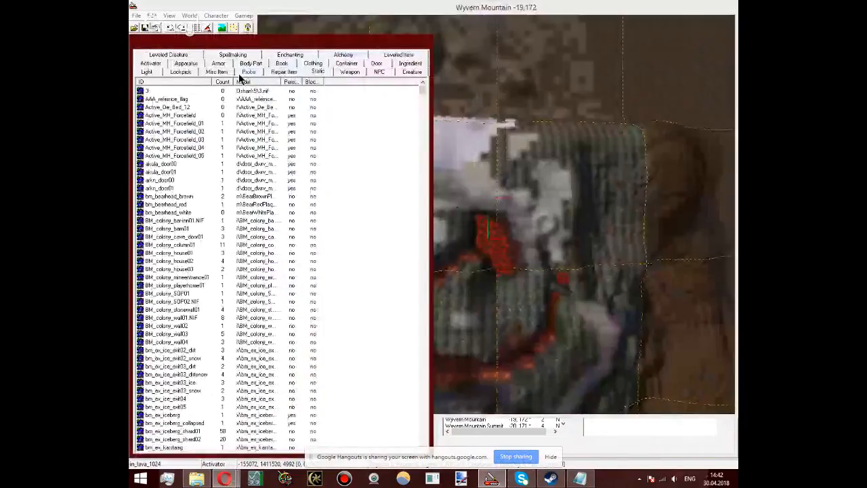
pyautogui.click(217, 71)
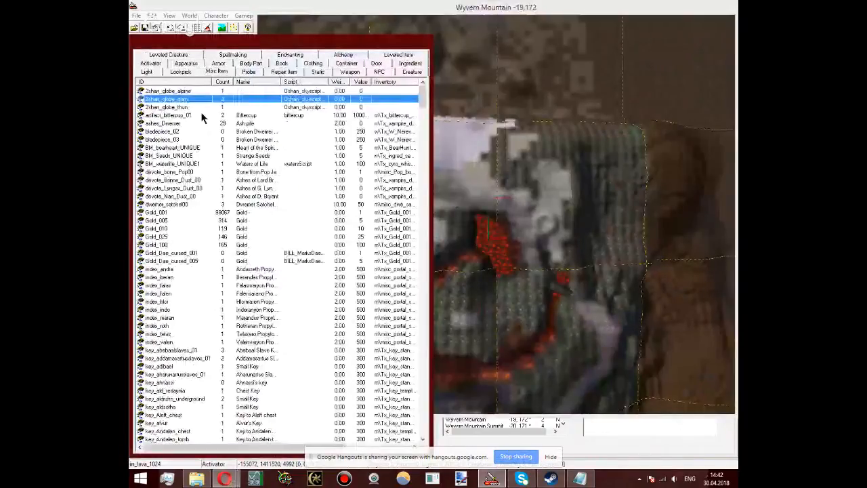
pyautogui.moveTo(177, 107); pyautogui.dragTo(524, 195)
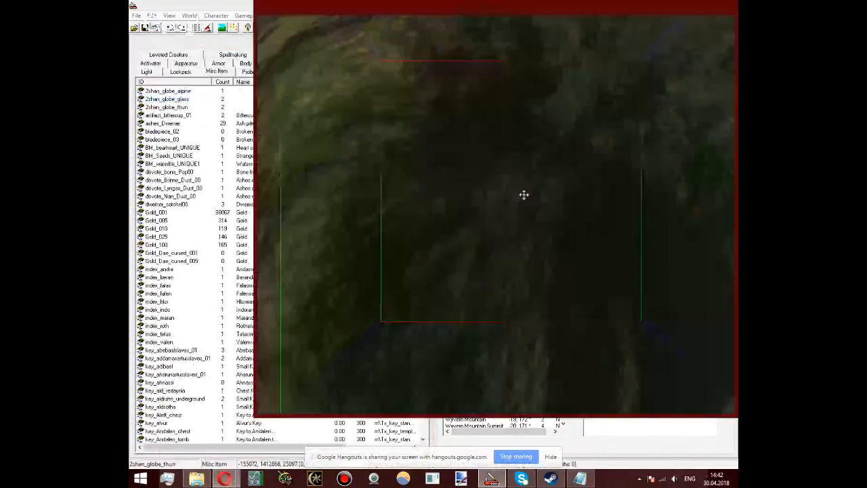
pyautogui.keyDown('shift'); pyautogui.moveTo(523, 195); pyautogui.dragTo(499, 54, button='middle'); pyautogui.keyUp('shift')
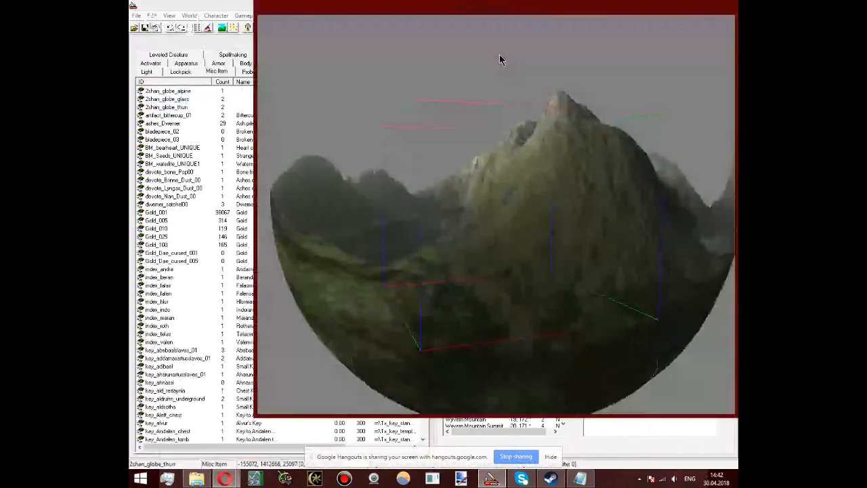
pyautogui.press('Delete')
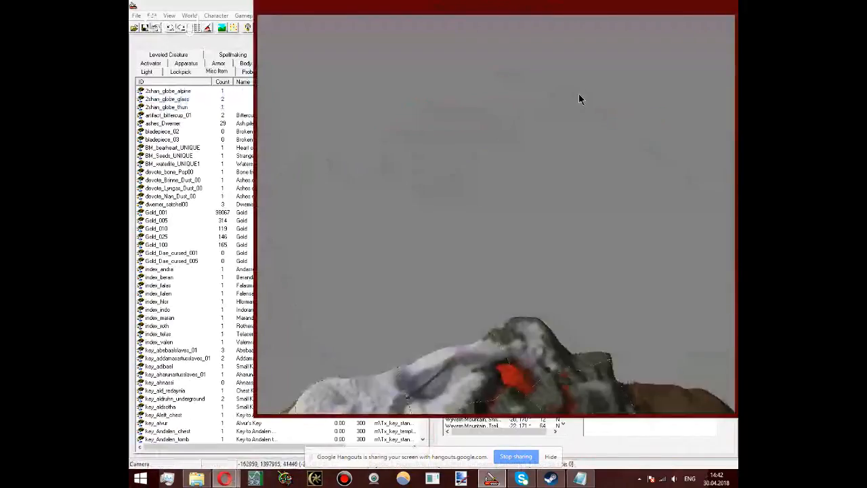
# Step: Place the misc item 2shan_globe_glass over the lava crater of Wyvern Mountain
pyautogui.keyDown('shift'); pyautogui.moveTo(579, 95); pyautogui.dragTo(377, 207, button='middle'); pyautogui.keyUp('shift')
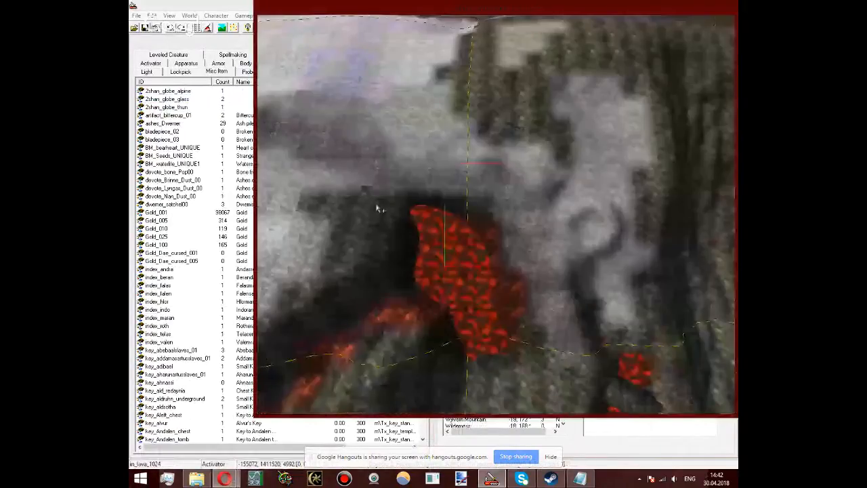
pyautogui.click(179, 100)
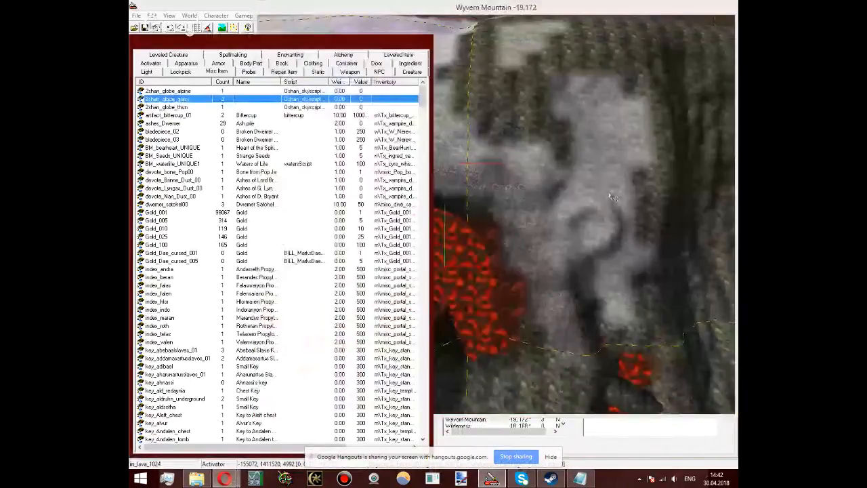
pyautogui.moveTo(613, 197); pyautogui.dragTo(535, 249)
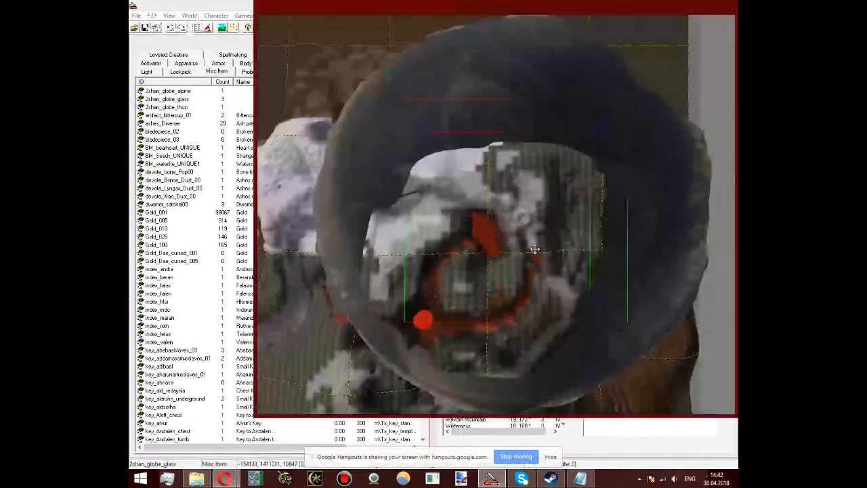
# Step: Set the placed glass globe's 3D scale to 2 and shift it over the Wyvern Mountain Summit cell
pyautogui.doubleClick(535, 249)
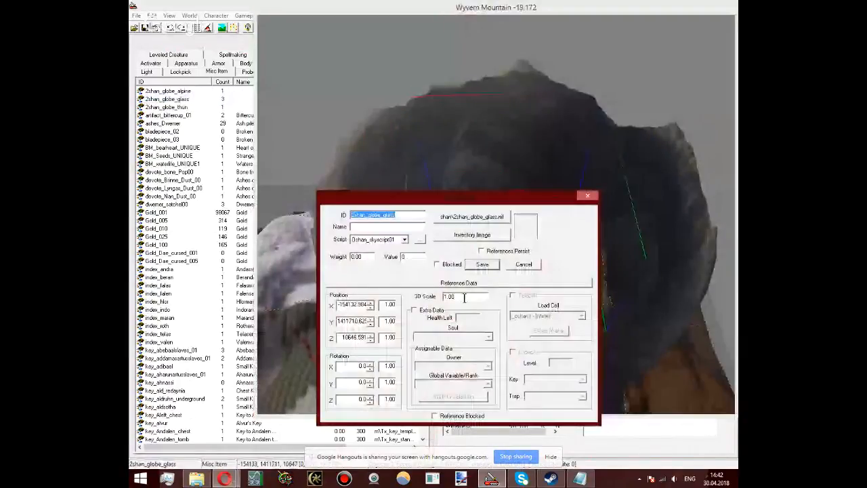
pyautogui.doubleClick(465, 298)
pyautogui.write('2')
pyautogui.click(525, 266)
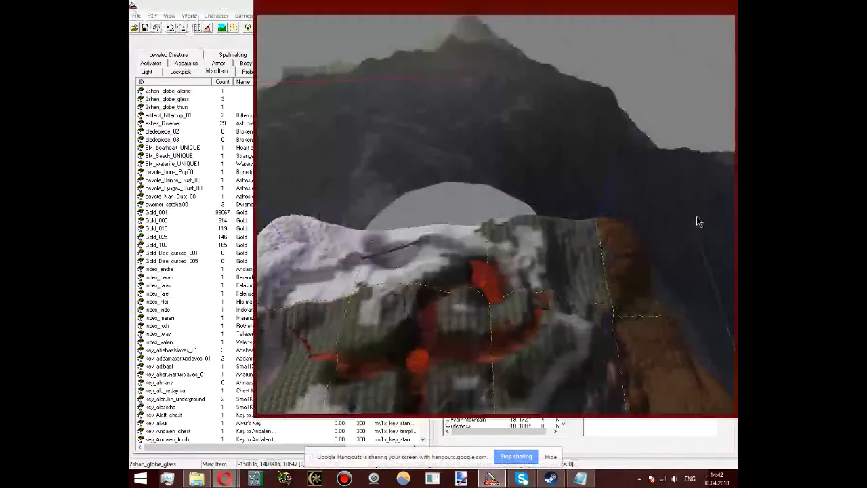
pyautogui.moveTo(696, 216); pyautogui.dragTo(528, 300, button='middle')
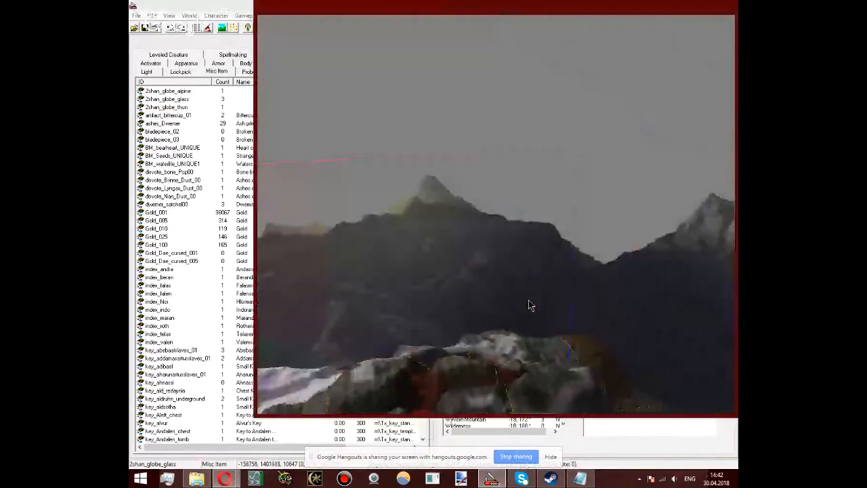
# Step: View the glass globe's mountain backdrop from several angles, and remove the globe to compare the bare landscape
pyautogui.moveTo(530, 306); pyautogui.dragTo(501, 228, button='middle')
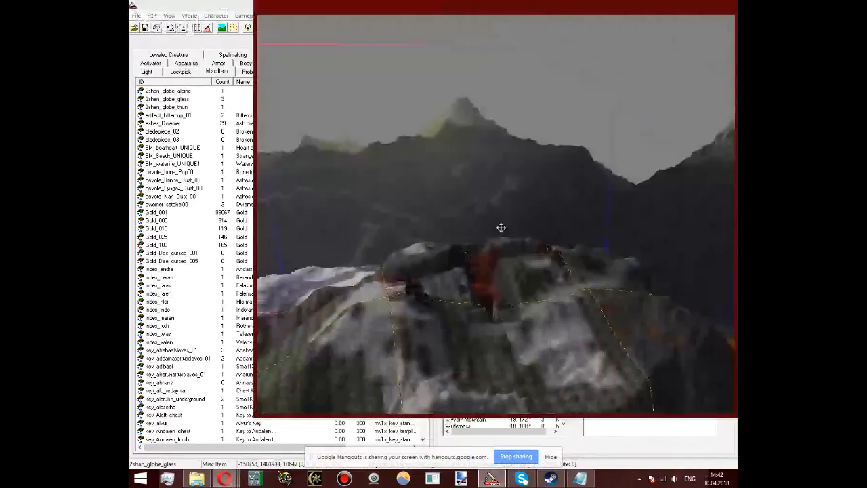
pyautogui.moveTo(502, 227); pyautogui.dragTo(436, 248, button='middle')
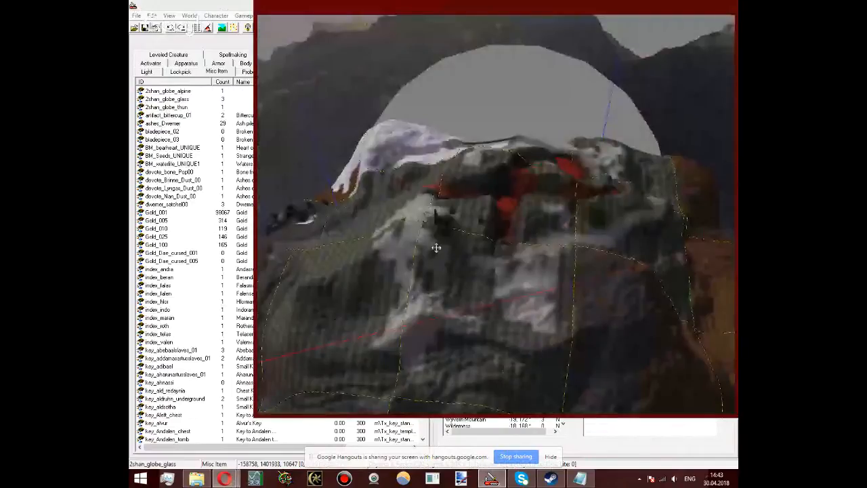
pyautogui.moveTo(436, 248); pyautogui.dragTo(327, 140, button='middle')
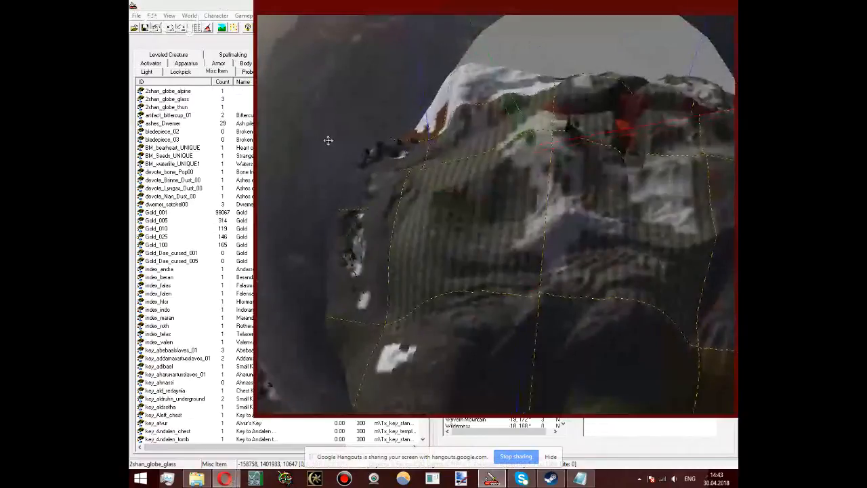
pyautogui.press('Delete')
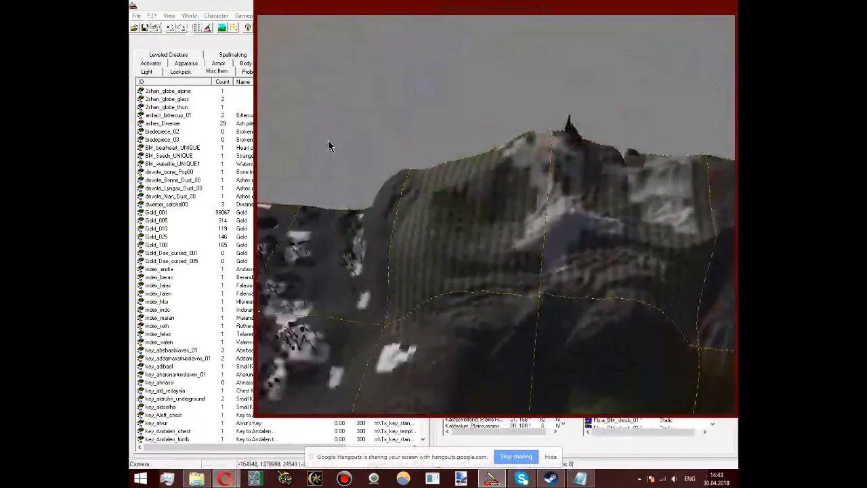
# Step: Compare the properties of the misc item 2shan_globe_glass with those of the Shrine of Njord activator, leaving both unedited
pyautogui.click(174, 99)
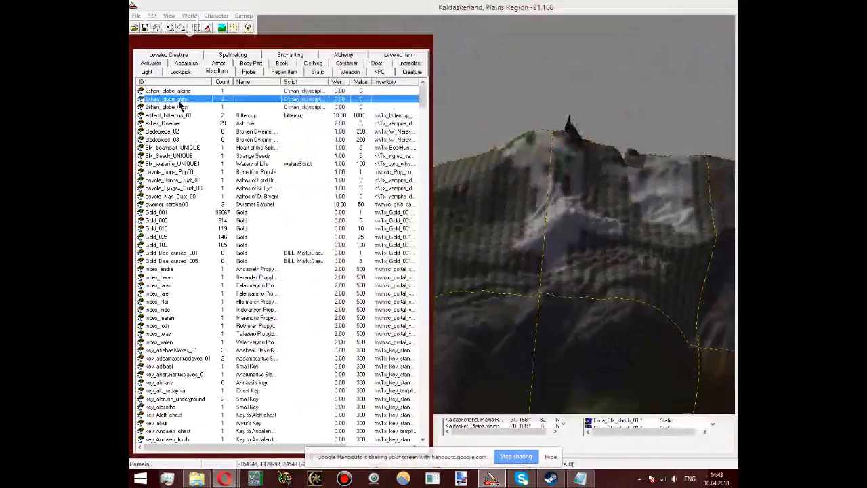
pyautogui.doubleClick(178, 100)
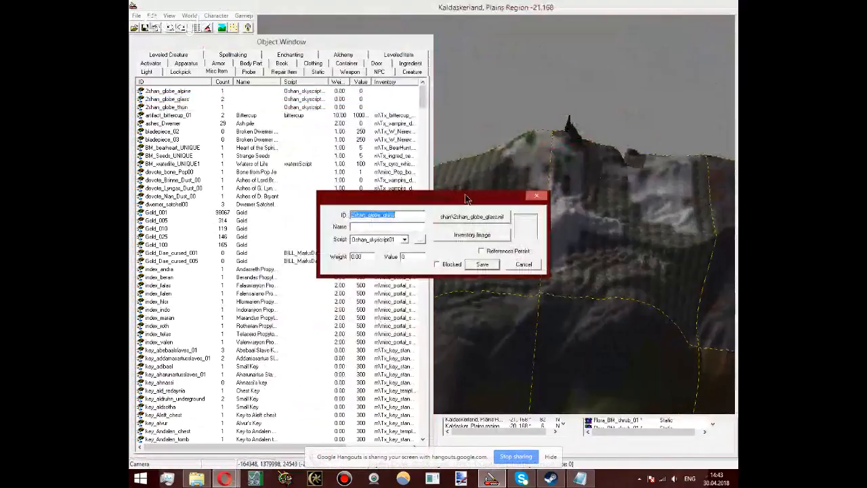
pyautogui.moveTo(465, 198); pyautogui.dragTo(601, 90)
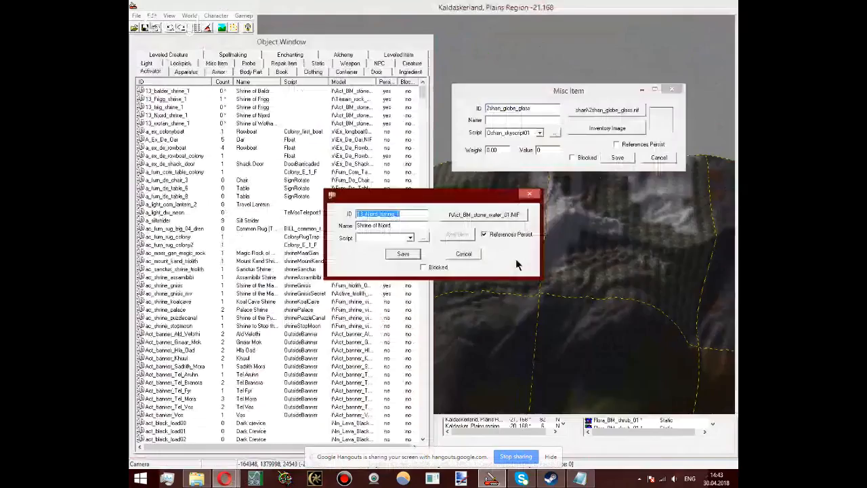
pyautogui.click(529, 194)
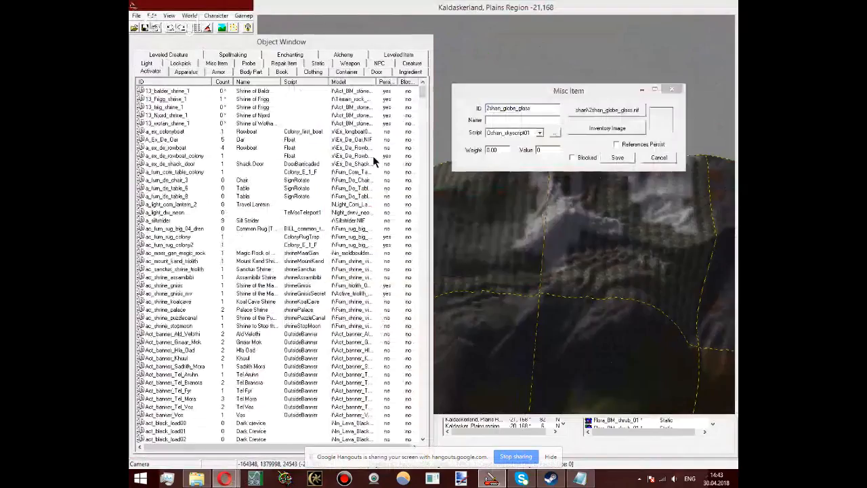
pyautogui.click(658, 161)
# Step: Bring back the deleted glass globe and examine its mountain horizon around the summit from the side and from above
pyautogui.click(576, 141)
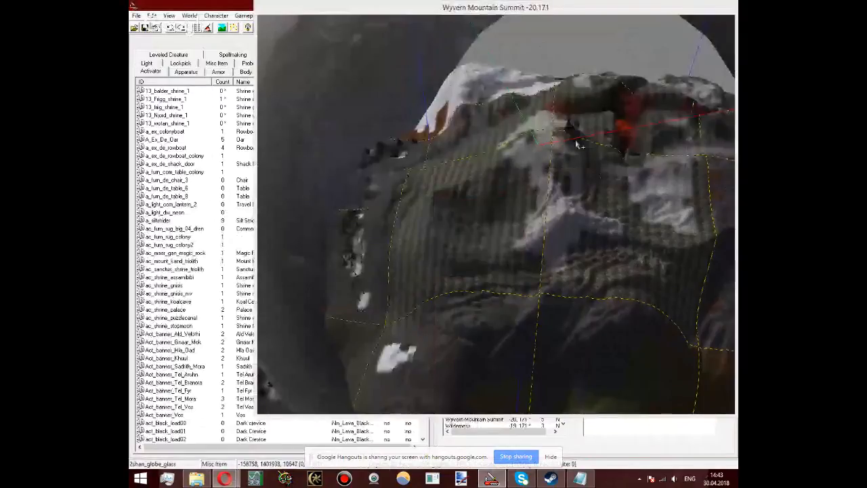
pyautogui.moveTo(577, 144); pyautogui.dragTo(327, 485, button='middle')
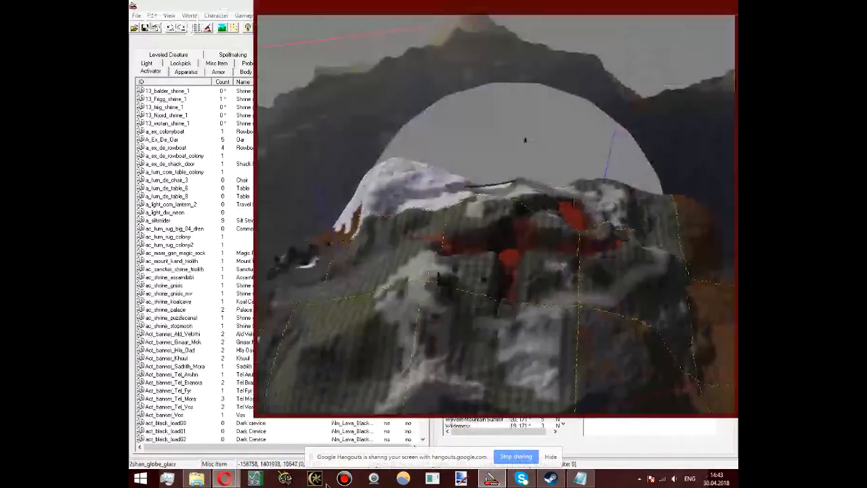
pyautogui.moveTo(327, 483); pyautogui.dragTo(545, 298, button='middle')
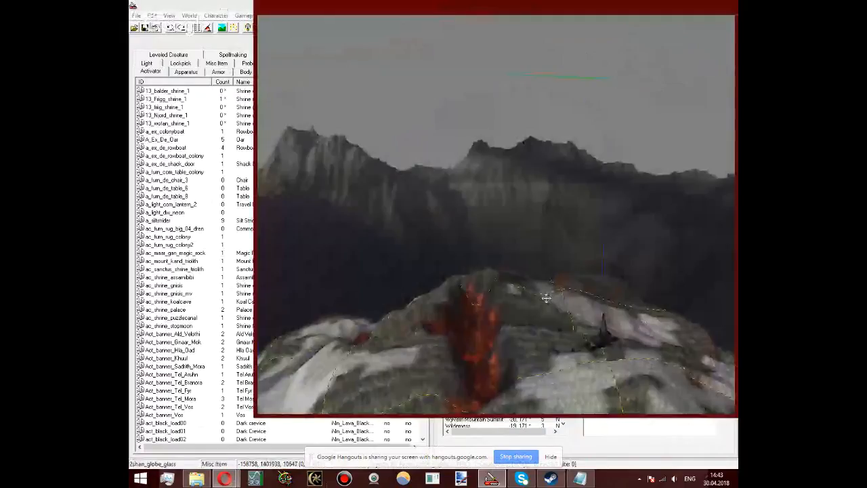
pyautogui.keyDown('shift'); pyautogui.moveTo(546, 298); pyautogui.dragTo(555, 323, button='middle'); pyautogui.keyUp('shift')
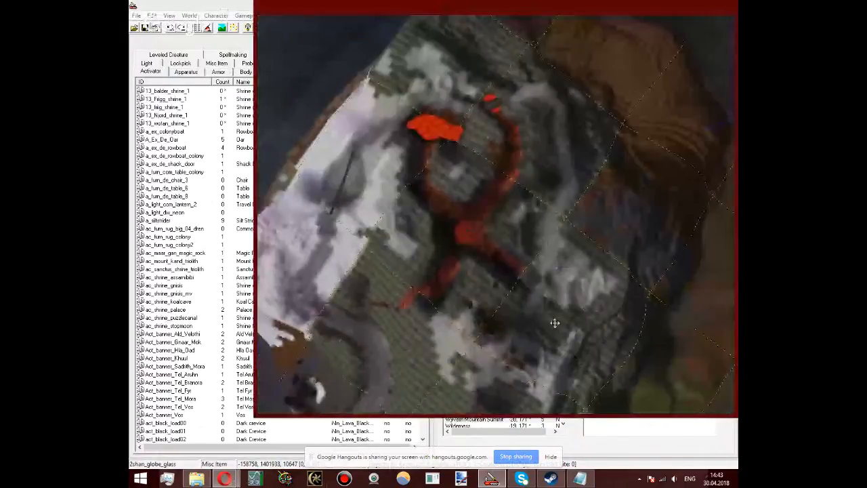
# Step: Reposition the glass globe around the Wyvern Mountain summit and lower it to a height of about 5800
pyautogui.moveTo(554, 323)
pyautogui.keyDown('shift'); pyautogui.mouseDown(button='middle')
pyautogui.moveTo(573, 256)
pyautogui.moveTo(439, 145)
pyautogui.moveTo(447, 155)
pyautogui.mouseUp(button='middle'); pyautogui.keyUp('shift')
pyautogui.moveTo(446, 155); pyautogui.dragTo(484, 141)
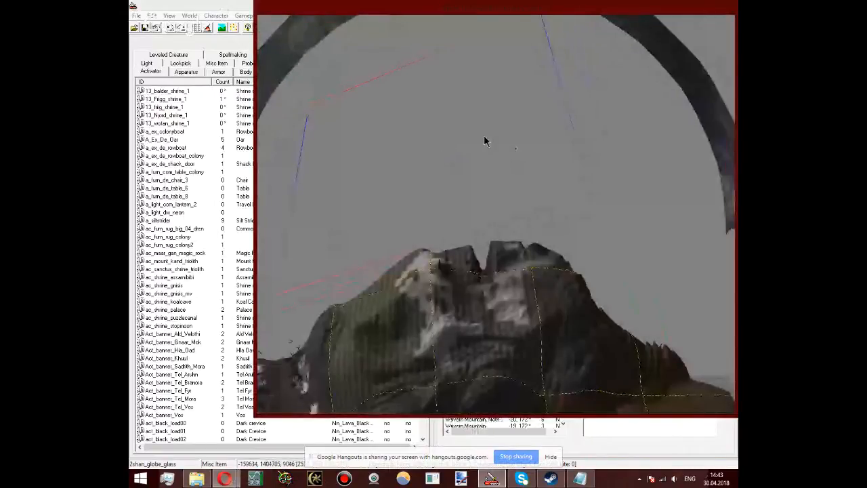
pyautogui.keyDown('shift'); pyautogui.moveTo(484, 141); pyautogui.dragTo(460, 215, button='middle'); pyautogui.keyUp('shift')
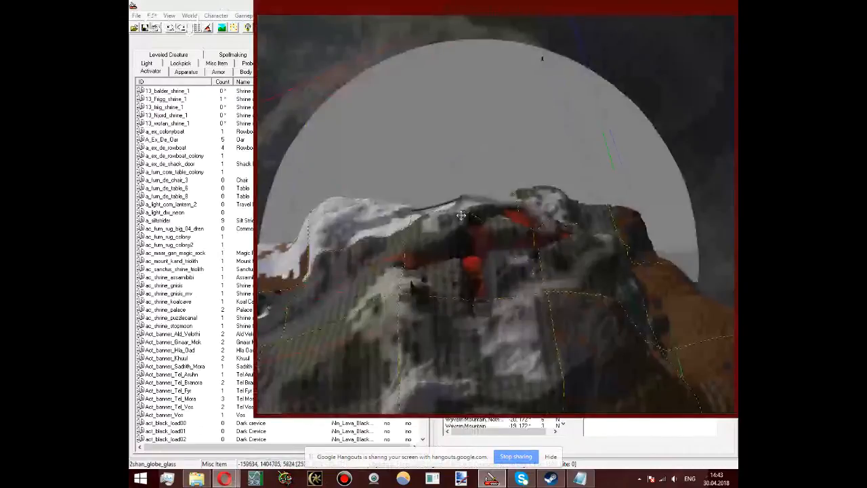
# Step: Lower the glass globe to a height of about -8715 and shift it to about X -153410, Y 1409924 behind the mountain tower
pyautogui.keyDown('shift'); pyautogui.moveTo(460, 216); pyautogui.dragTo(472, 266, button='middle'); pyautogui.keyUp('shift')
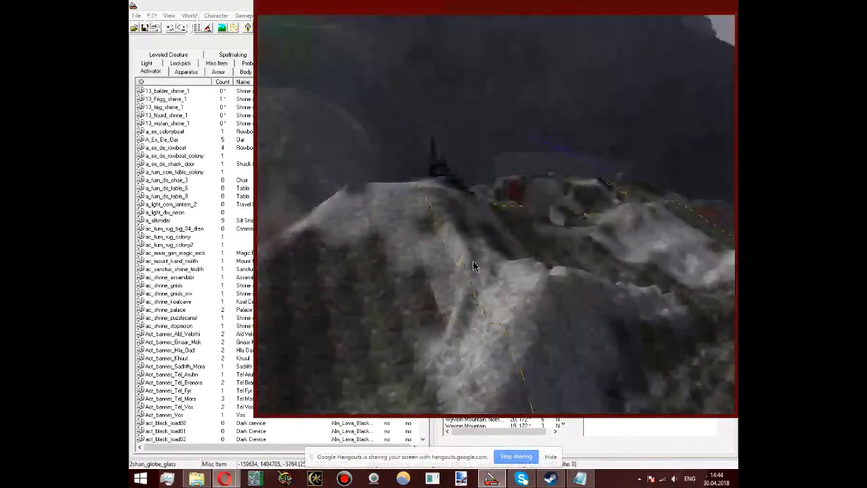
pyautogui.moveTo(484, 114); pyautogui.dragTo(490, 153)
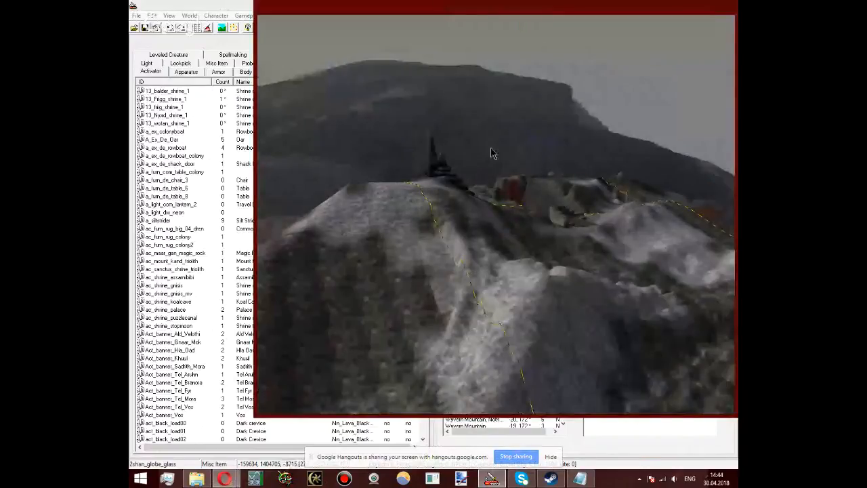
pyautogui.moveTo(491, 148)
pyautogui.mouseDown(button='right')
pyautogui.moveTo(497, 158)
pyautogui.moveTo(504, 151)
pyautogui.mouseUp(button='right')
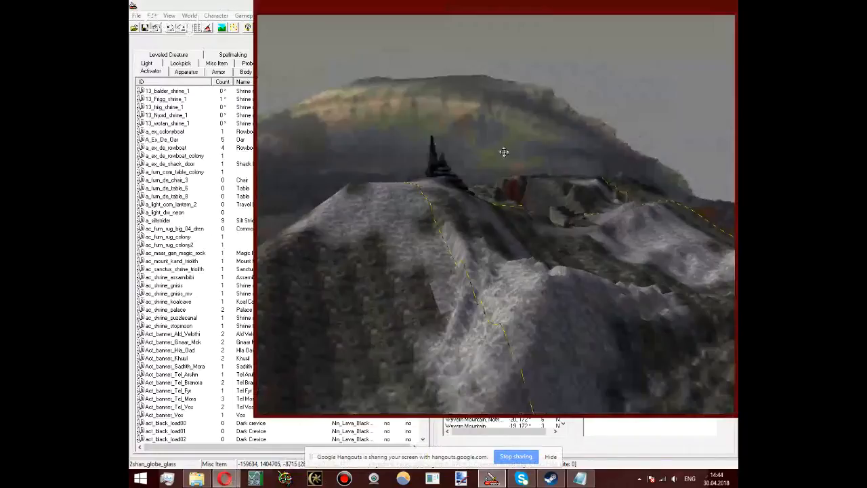
pyautogui.moveTo(504, 151); pyautogui.dragTo(524, 89)
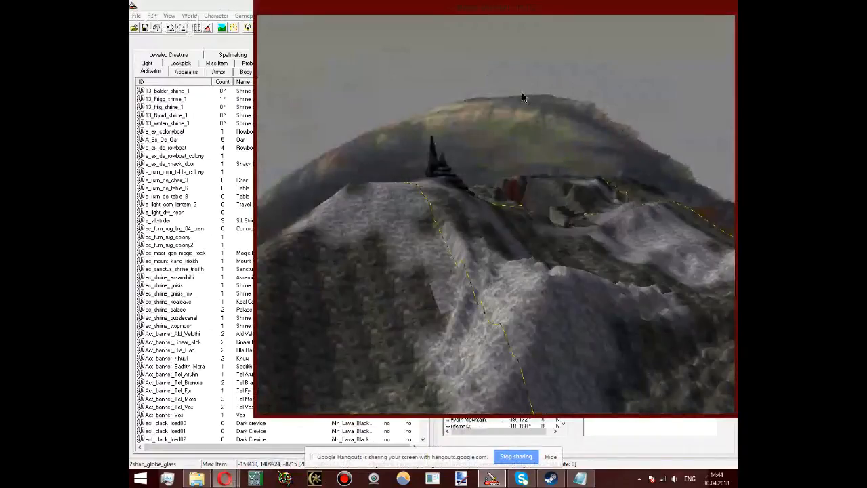
pyautogui.scroll(-3, 535, 143)
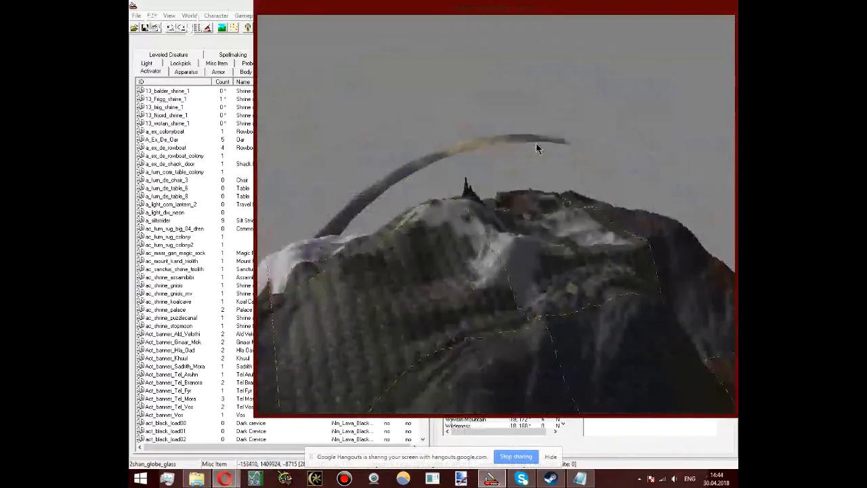
pyautogui.scroll(5, 536, 147)
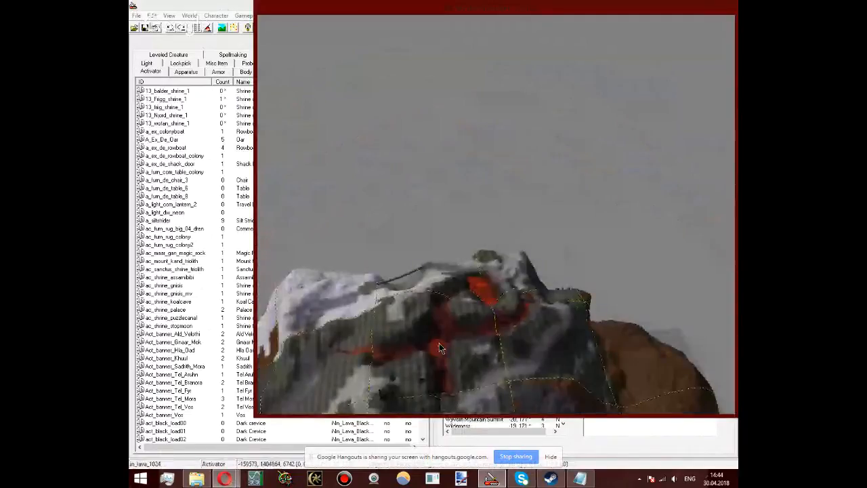
# Step: Load the Thule exterior cell at grid 30, 166 and bring its village around the main hall into view
pyautogui.click(491, 437)
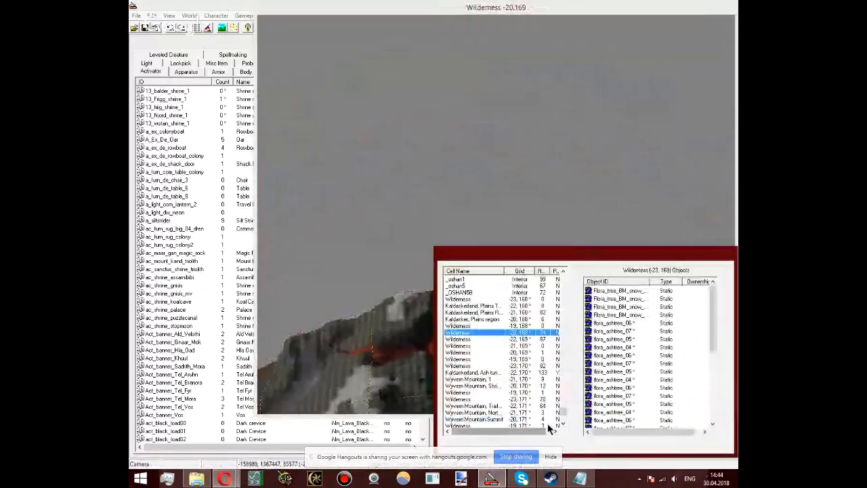
pyautogui.moveTo(562, 412); pyautogui.dragTo(560, 422)
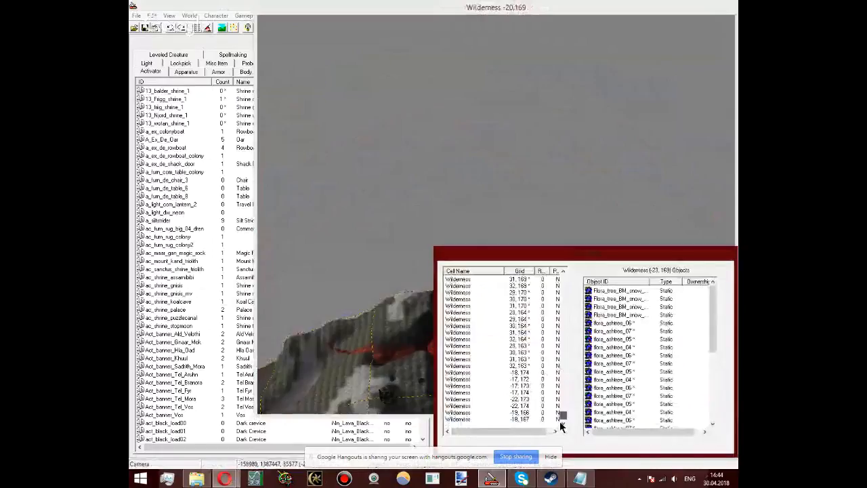
pyautogui.click(471, 419)
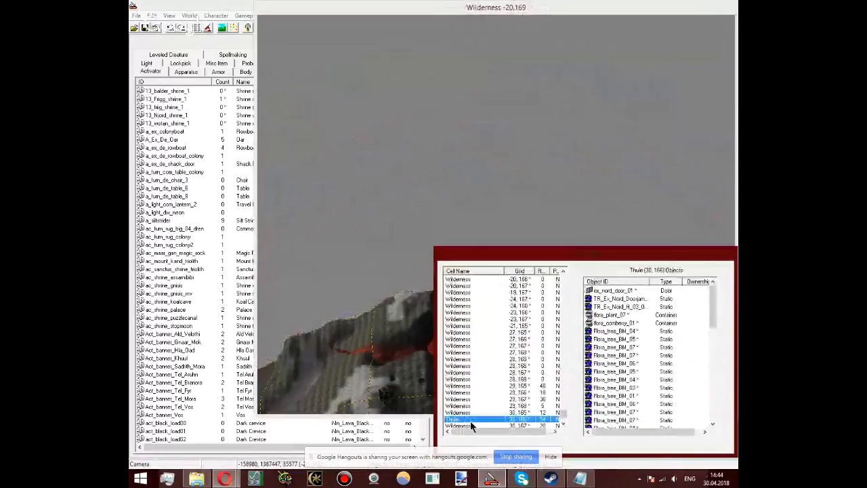
pyautogui.doubleClick(470, 421)
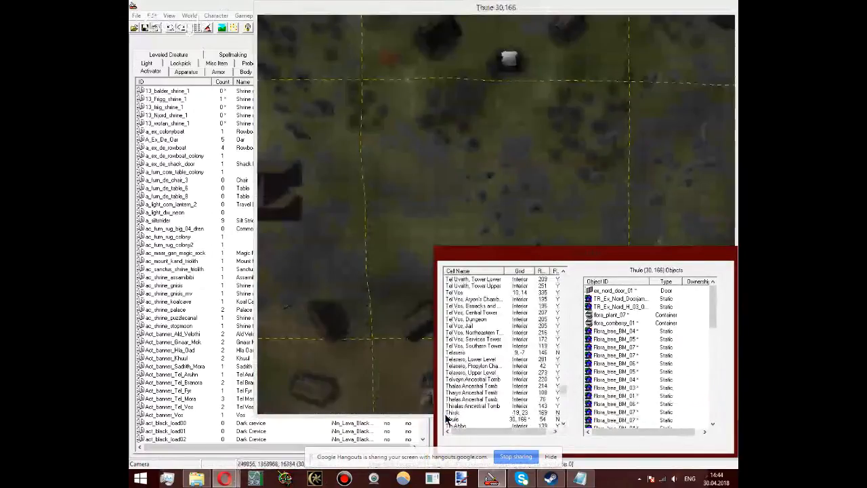
pyautogui.click(427, 125)
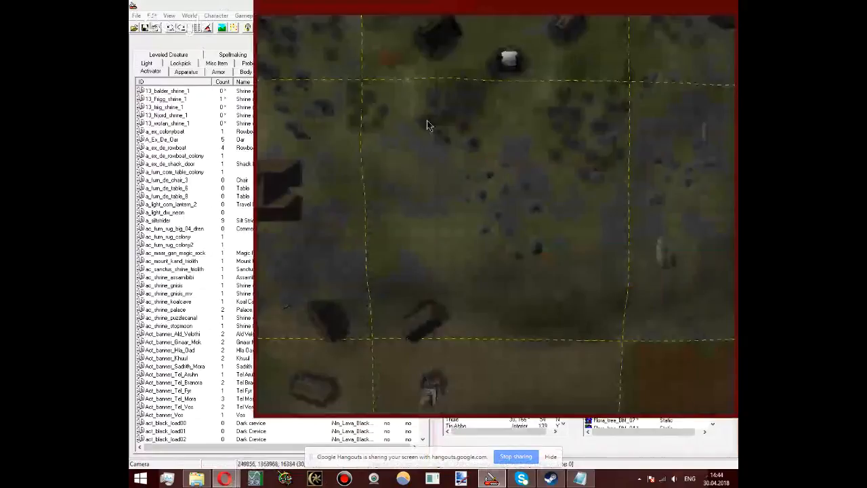
pyautogui.moveTo(427, 124); pyautogui.dragTo(450, 170, button='middle')
pyautogui.moveTo(449, 170); pyautogui.dragTo(520, 206)
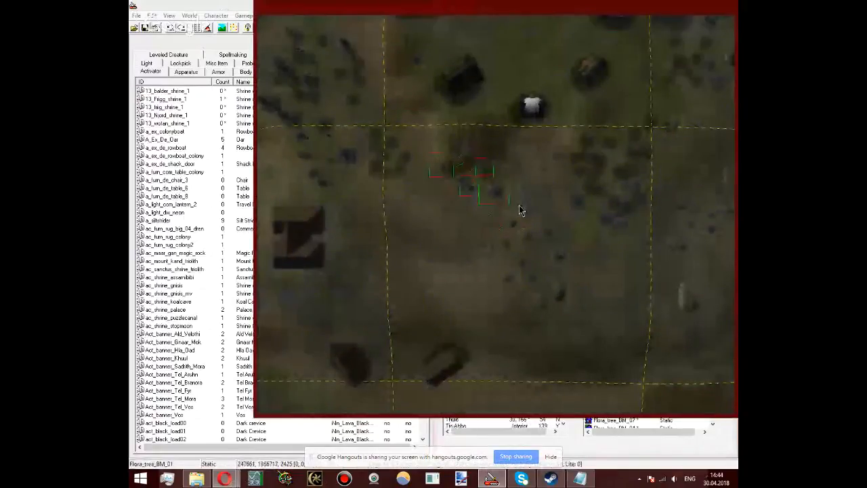
pyautogui.press('Up')
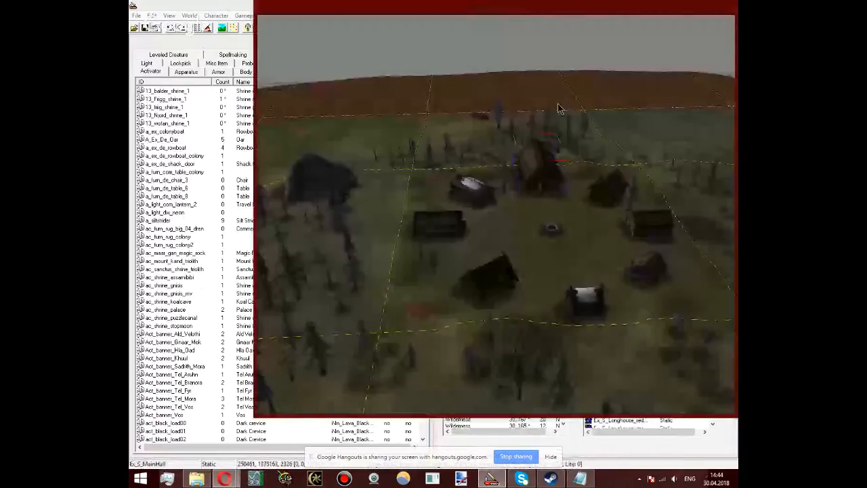
pyautogui.scroll(5, 500, 265)
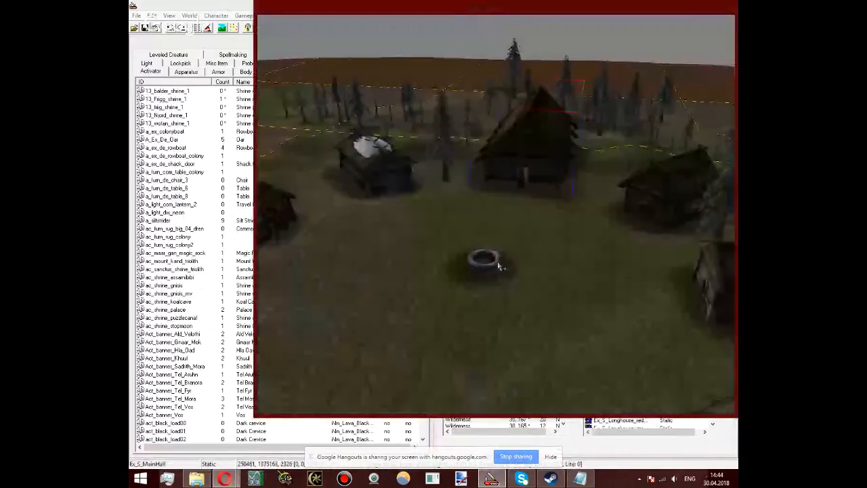
# Step: Reposition the fire pit in the centre of the Thule village to about X 250018, Y 1371935
pyautogui.click(500, 267)
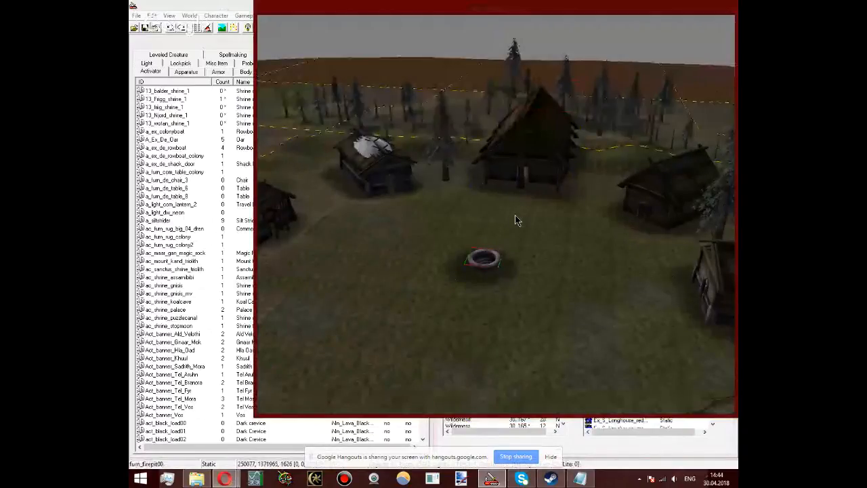
pyautogui.press('t')
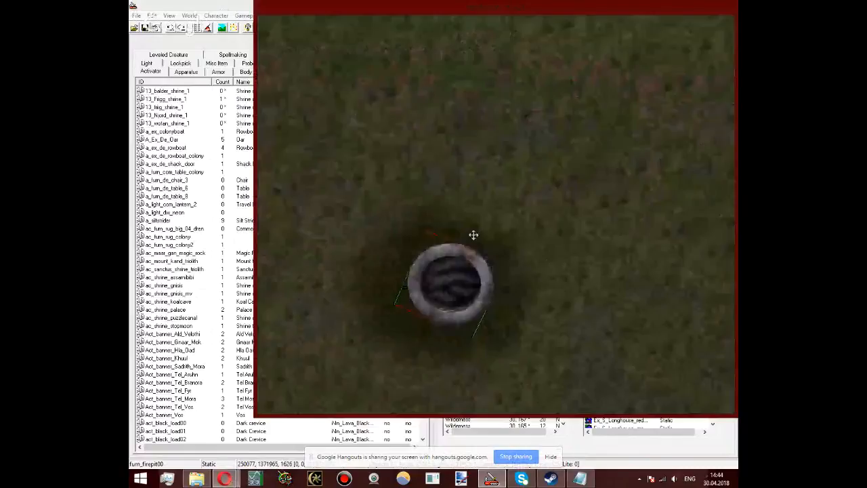
pyautogui.scroll(-3, 458, 254)
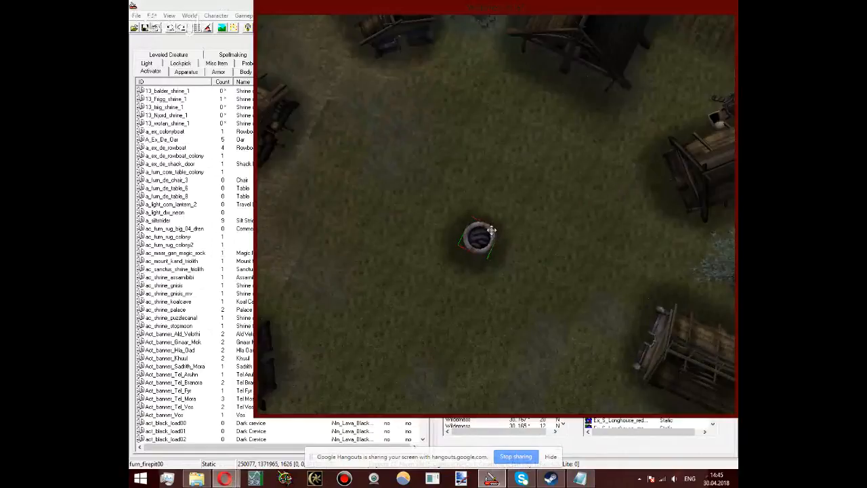
pyautogui.moveTo(489, 230); pyautogui.dragTo(493, 232)
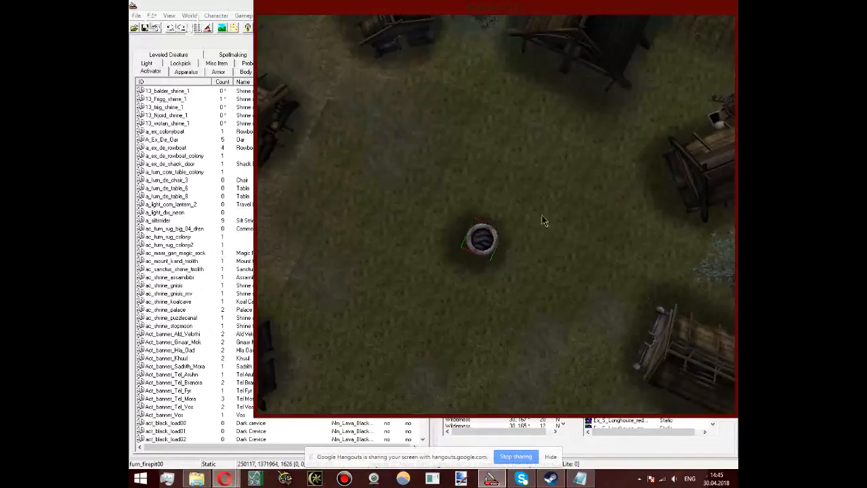
pyautogui.keyDown('shift'); pyautogui.moveTo(542, 216); pyautogui.dragTo(552, 191, button='middle'); pyautogui.keyUp('shift')
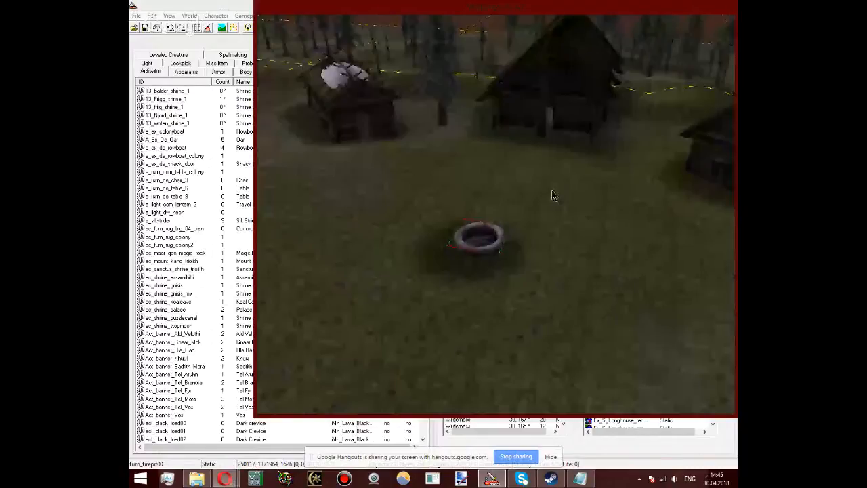
pyautogui.keyDown('shift'); pyautogui.moveTo(552, 196); pyautogui.dragTo(454, 284, button='middle'); pyautogui.keyUp('shift')
pyautogui.scroll(-3, 474, 271)
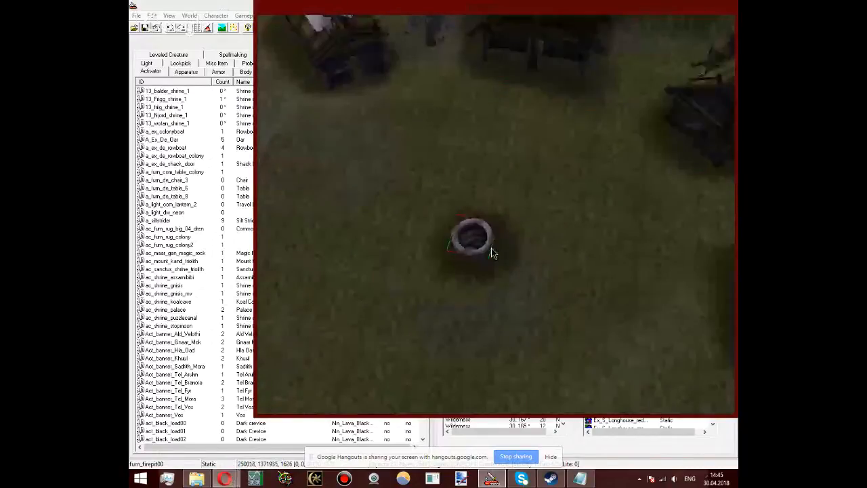
# Step: Examine the Thule village's ring of houses, the nearby forest and the outlying buildings from above and from lower angles
pyautogui.scroll(-5, 491, 249)
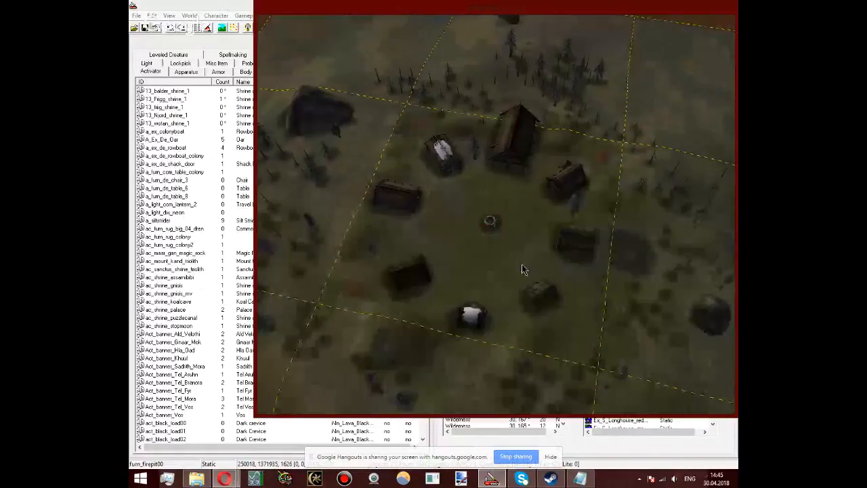
pyautogui.scroll(5, 521, 264)
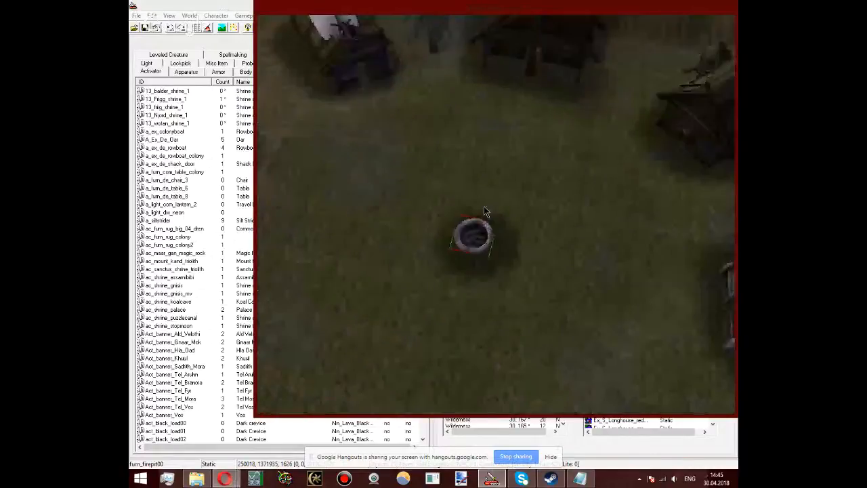
pyautogui.moveTo(484, 207); pyautogui.dragTo(511, 134, button='middle')
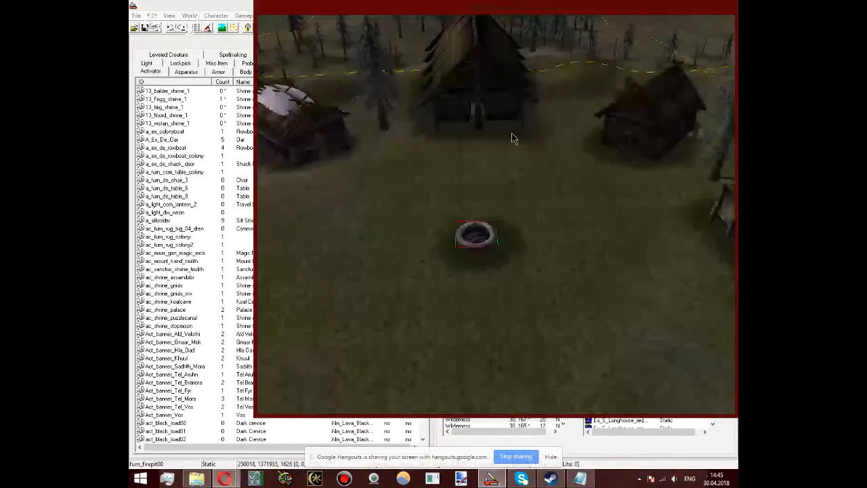
pyautogui.scroll(-5, 415, 166)
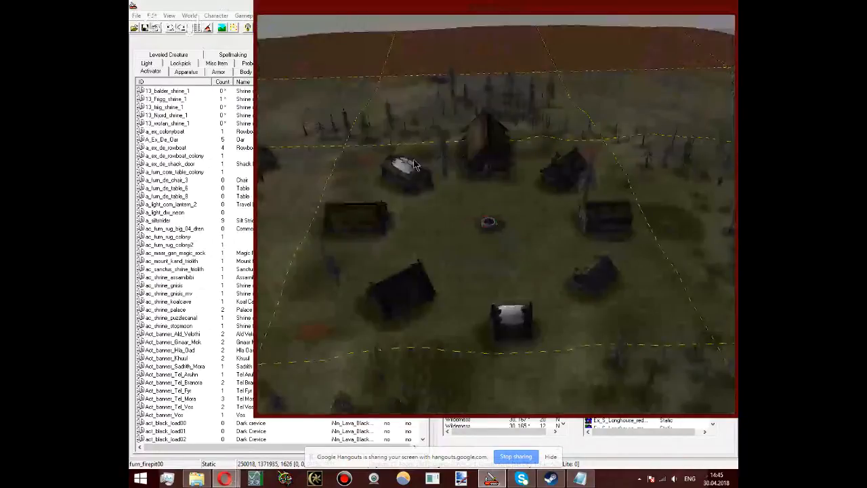
pyautogui.moveTo(415, 166); pyautogui.dragTo(645, 246, button='middle')
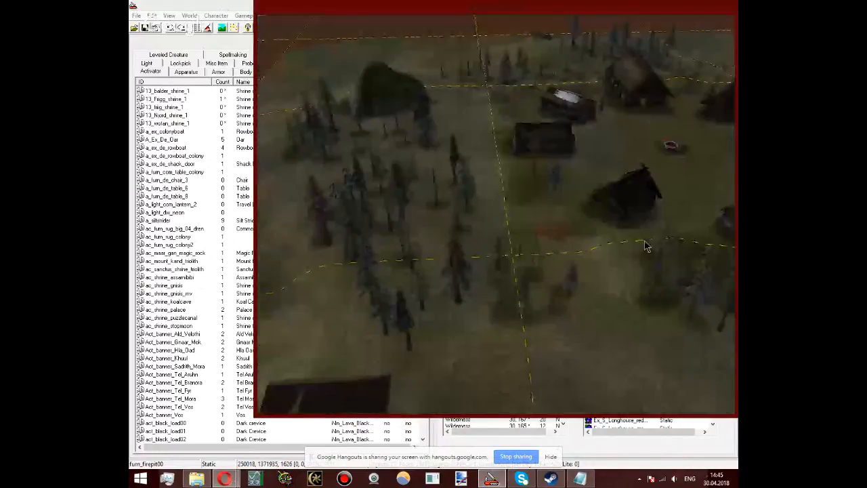
pyautogui.scroll(-4, 645, 247)
pyautogui.moveTo(646, 246); pyautogui.dragTo(410, 224, button='middle')
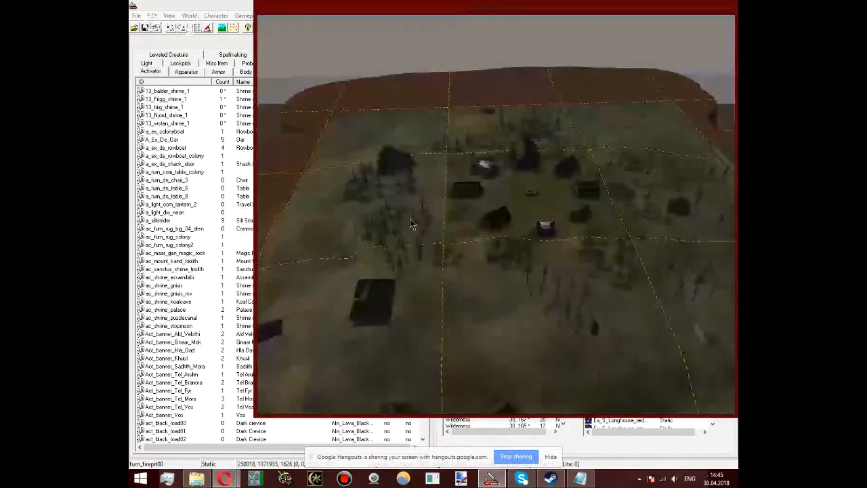
pyautogui.moveTo(410, 219); pyautogui.dragTo(369, 293, button='middle')
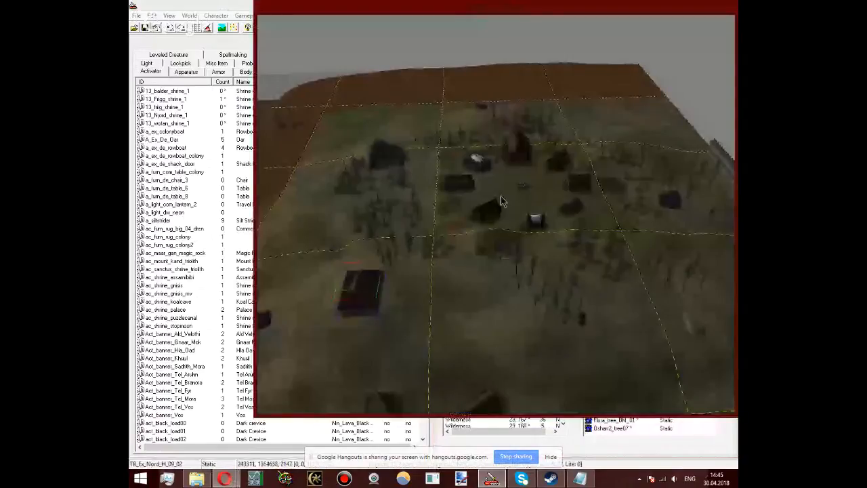
pyautogui.moveTo(501, 201); pyautogui.dragTo(557, 95, button='middle')
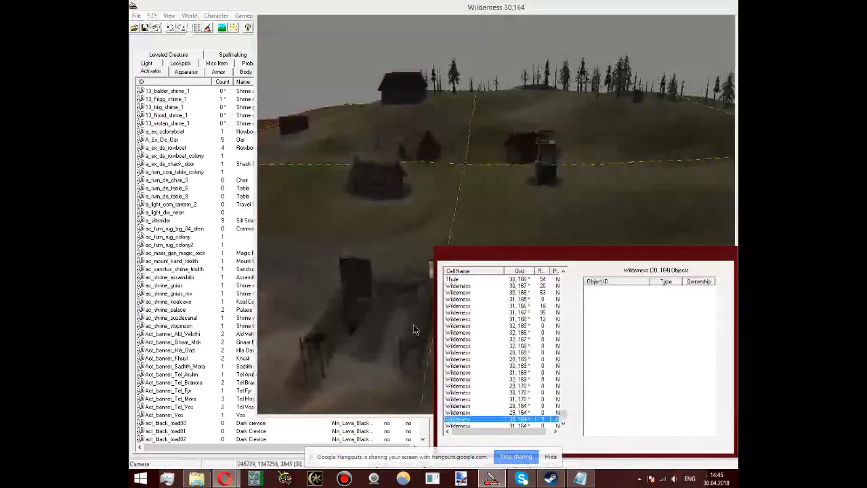
# Step: Inspect the hillside settlement above the docks, including its watchtower and the Nord houses TR_Ex_Nord_H_03_01 and TR_Ex_Nord_H_04_03
pyautogui.click(415, 330)
pyautogui.scroll(3, 583, 167)
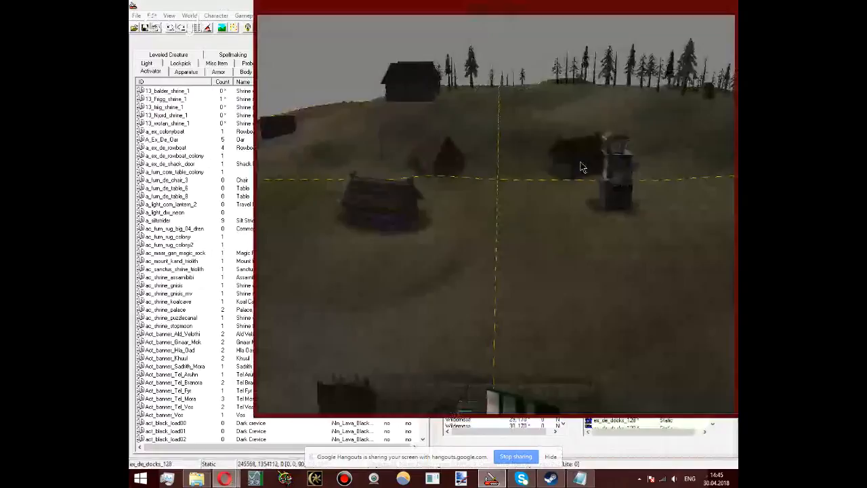
pyautogui.moveTo(583, 167); pyautogui.dragTo(443, 249, button='middle')
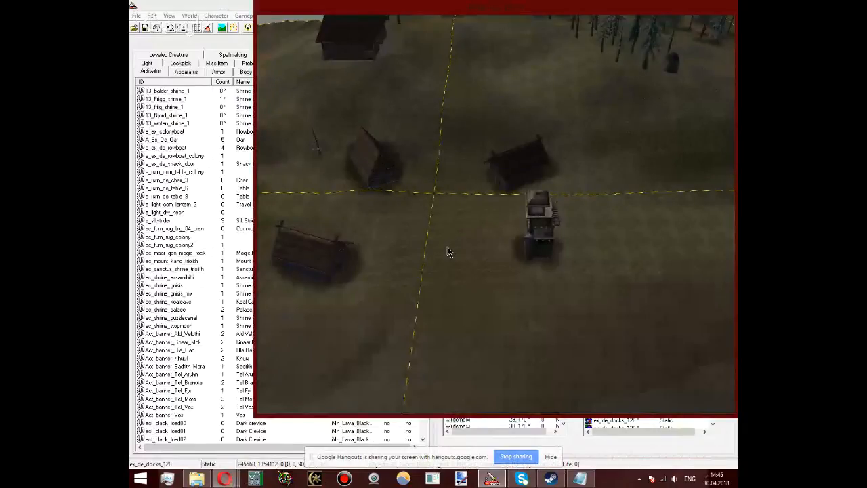
pyautogui.click(518, 165)
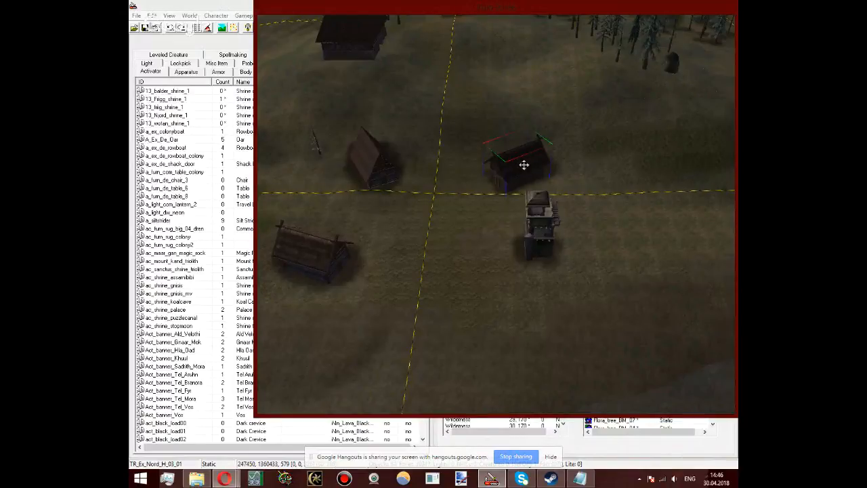
pyautogui.moveTo(524, 165); pyautogui.dragTo(604, 74, button='middle')
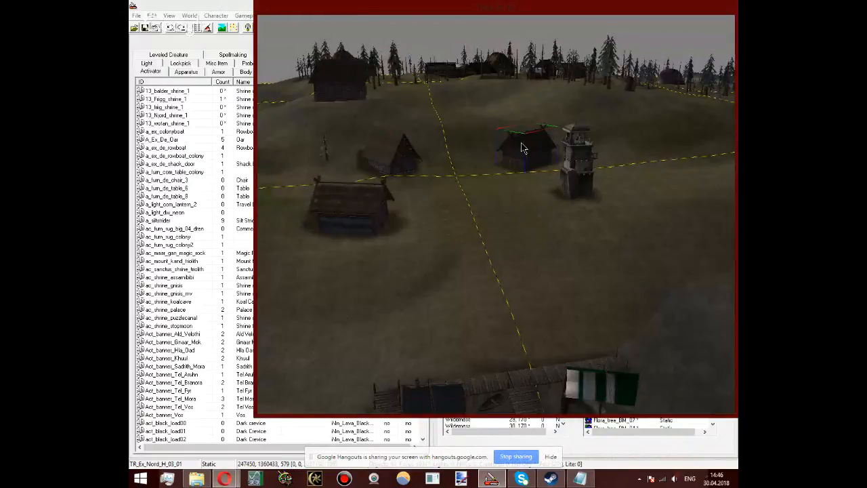
pyautogui.scroll(3, 522, 147)
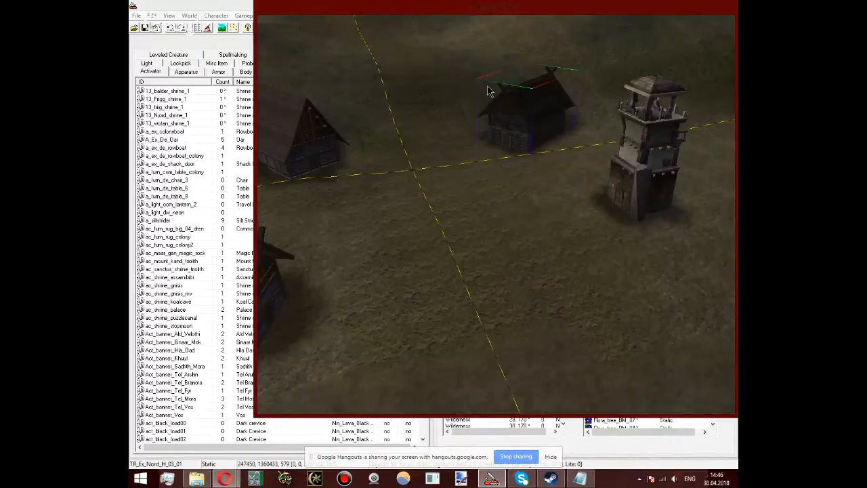
pyautogui.keyDown('shift'); pyautogui.moveTo(506, 108); pyautogui.dragTo(421, 169, button='middle'); pyautogui.keyUp('shift')
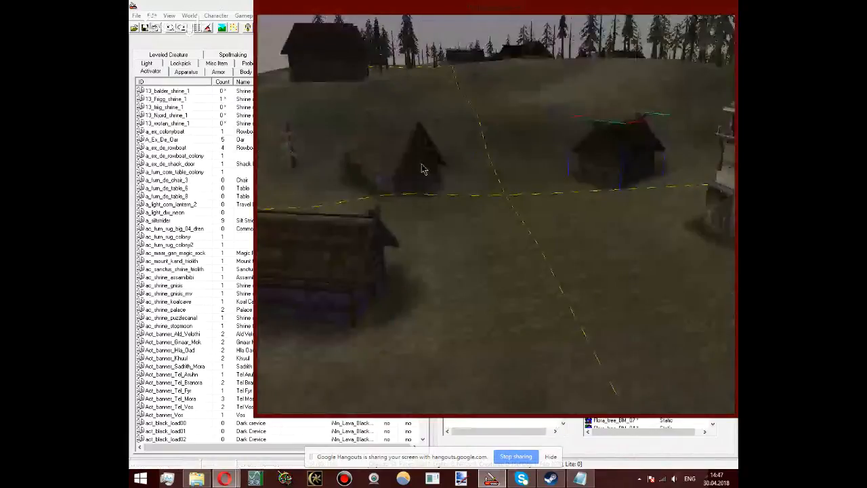
pyautogui.click(414, 160)
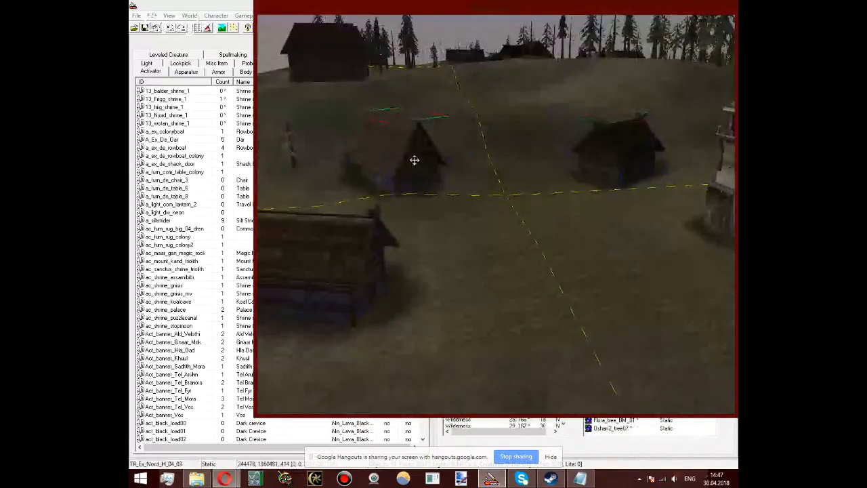
# Step: Return from the hillside settlement to the Thule village and inspect its ring of houses from above, including the longhouse Ex_S_Longhouse_red02
pyautogui.keyDown('shift'); pyautogui.moveTo(414, 160); pyautogui.dragTo(428, 364, button='middle'); pyautogui.keyUp('shift')
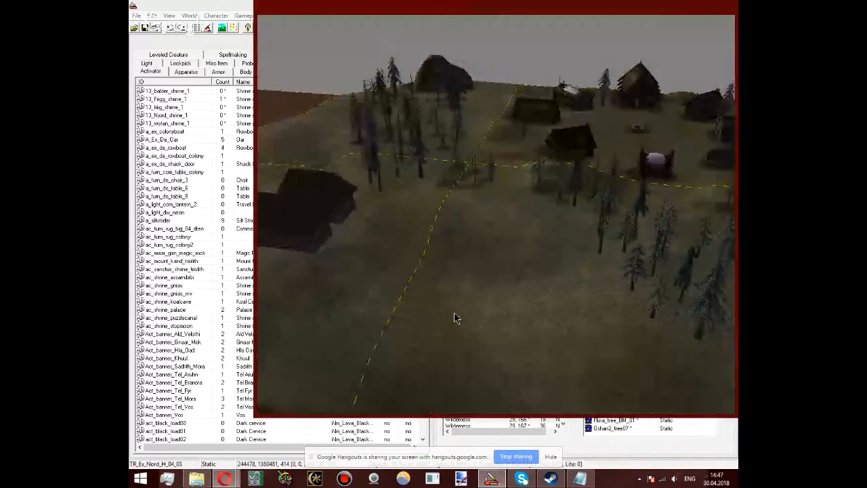
pyautogui.moveTo(454, 312); pyautogui.dragTo(577, 217, button='middle')
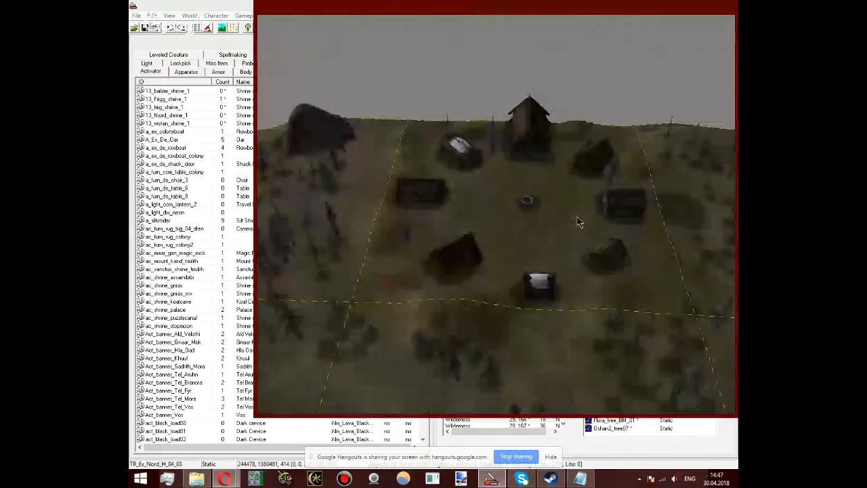
pyautogui.click(461, 261)
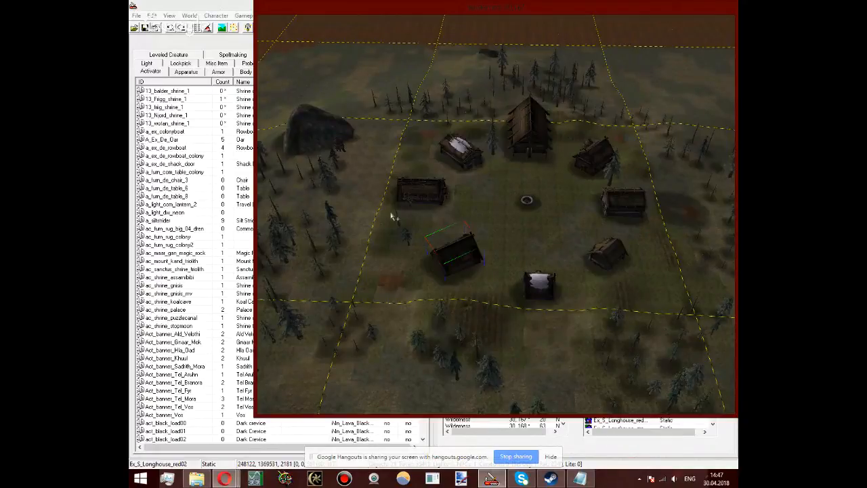
pyautogui.keyDown('shift'); pyautogui.moveTo(421, 193); pyautogui.dragTo(435, 198, button='middle'); pyautogui.keyUp('shift')
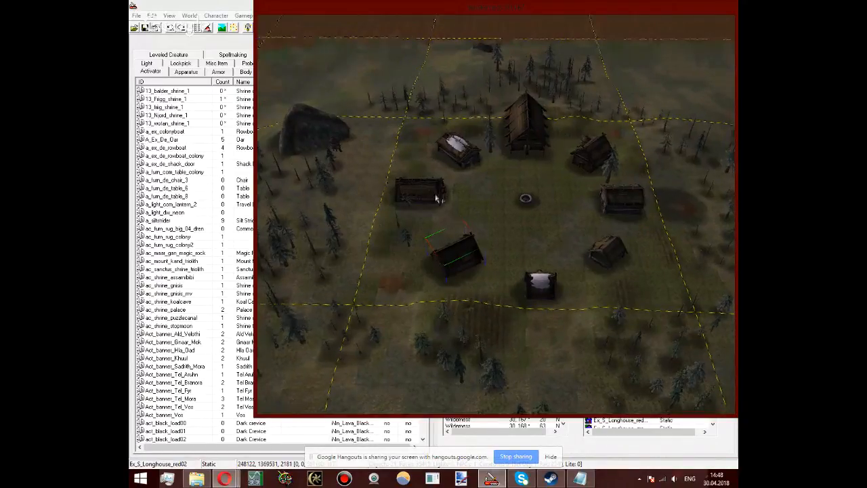
pyautogui.scroll(5, 436, 198)
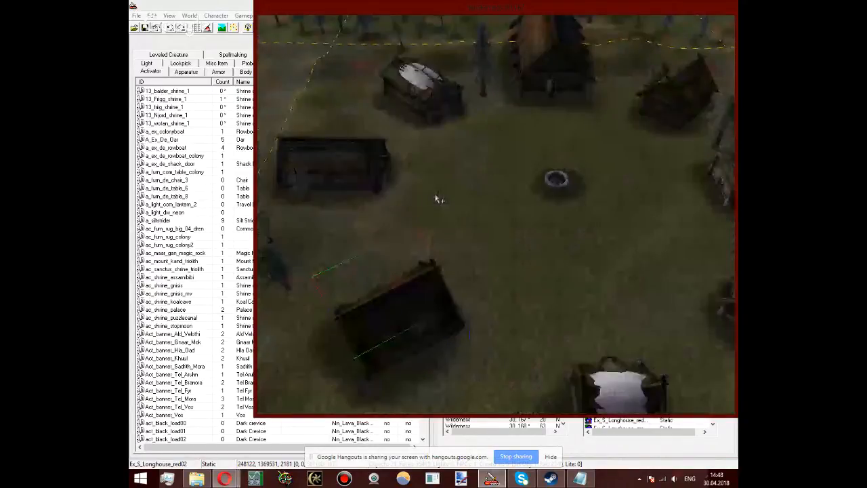
# Step: Inspect the Thule village centre around the fire pit furn_firepit00, the main hall and the food hut Ex_S_FoodHut beside the neighbouring house
pyautogui.keyDown('shift'); pyautogui.moveTo(436, 199); pyautogui.dragTo(501, 254, button='middle'); pyautogui.keyUp('shift')
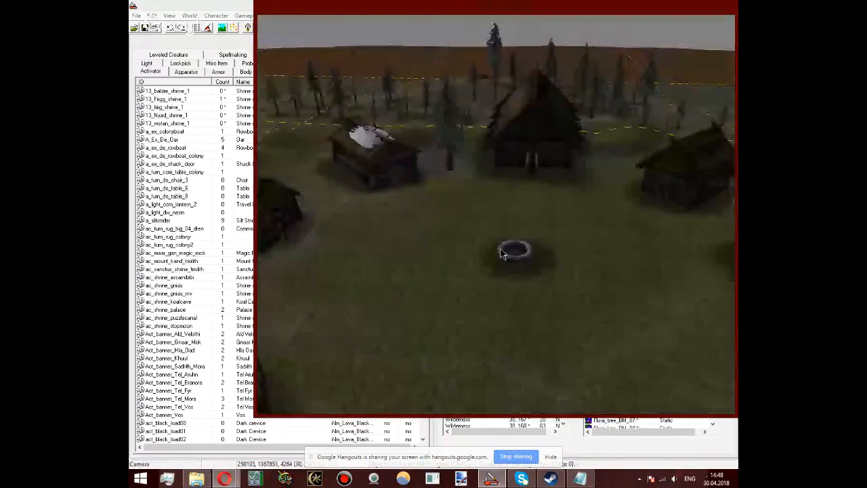
pyautogui.click(501, 253)
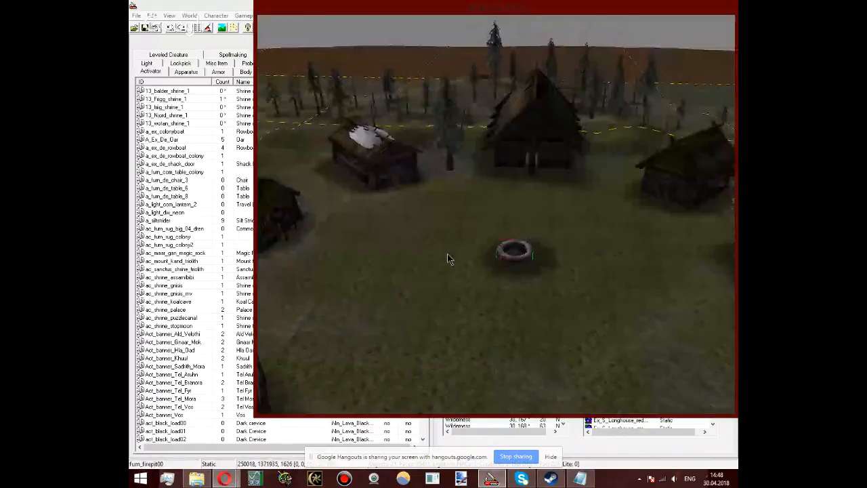
pyautogui.moveTo(447, 259); pyautogui.dragTo(478, 251, button='middle')
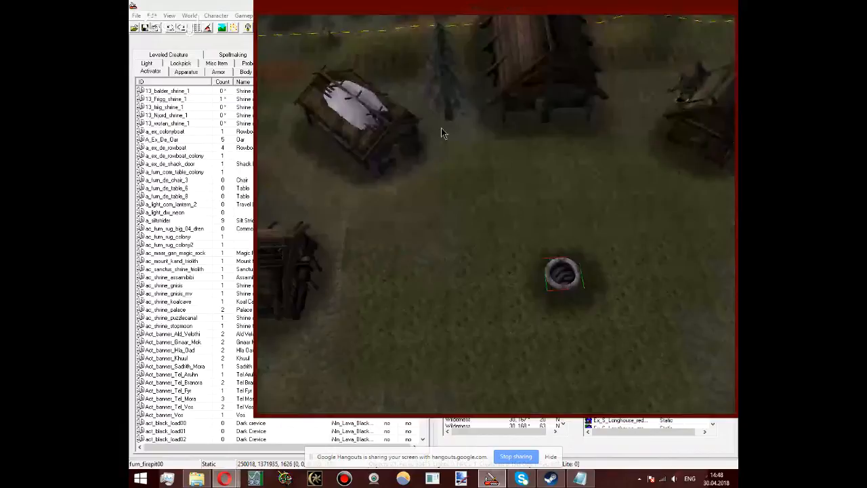
pyautogui.moveTo(440, 128); pyautogui.dragTo(351, 266, button='middle')
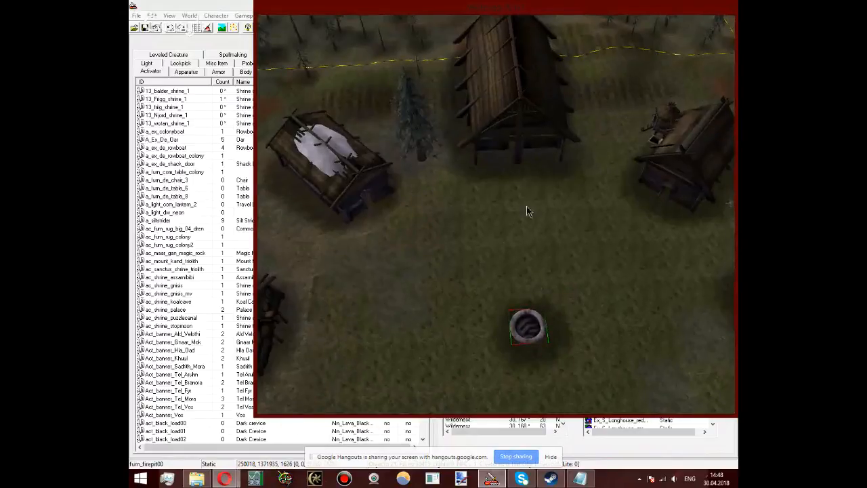
pyautogui.moveTo(527, 205); pyautogui.dragTo(454, 444, button='middle')
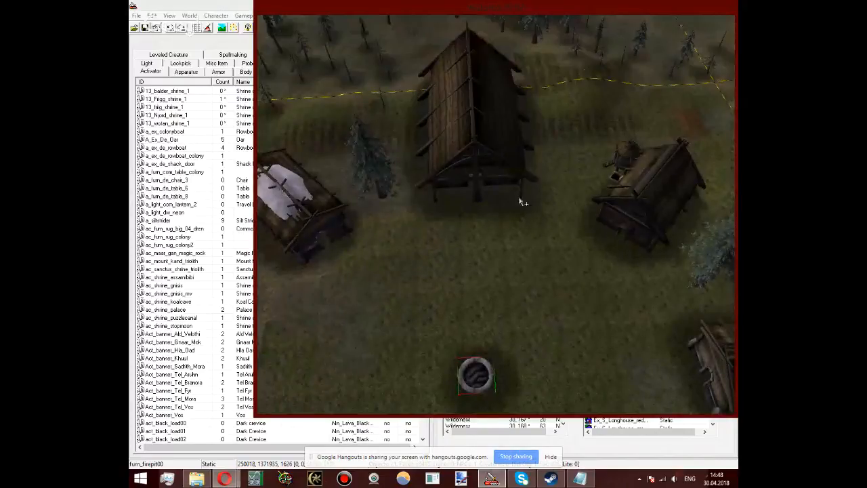
pyautogui.moveTo(519, 199); pyautogui.dragTo(282, 248, button='middle')
pyautogui.click(497, 218)
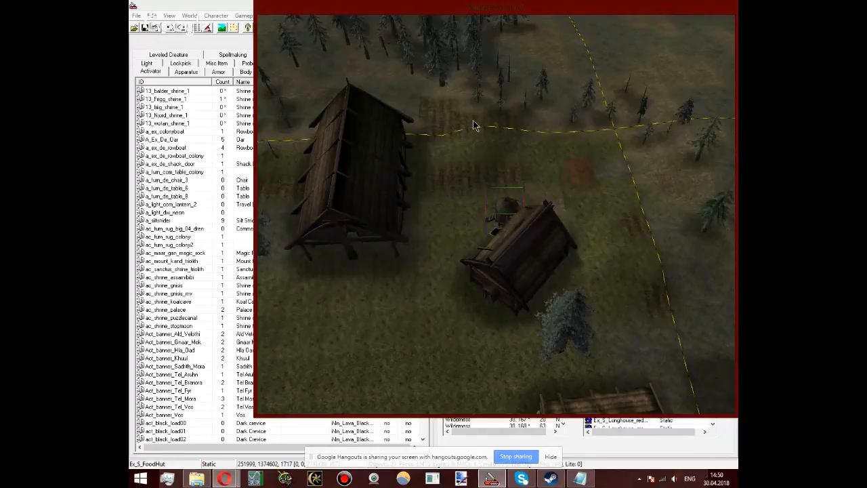
# Step: Inspect the ploughed field and the food hut beside the two neighbouring village houses from above
pyautogui.moveTo(474, 126); pyautogui.dragTo(499, 155, button='middle')
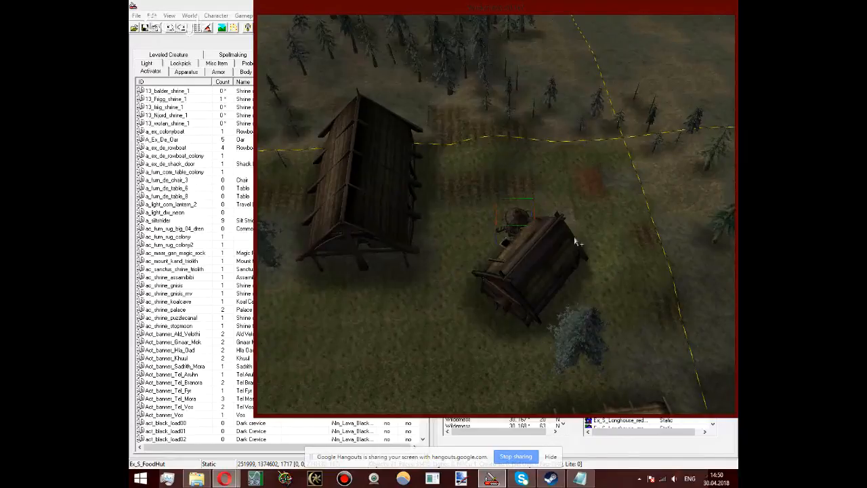
pyautogui.moveTo(484, 211); pyautogui.dragTo(471, 319, button='middle')
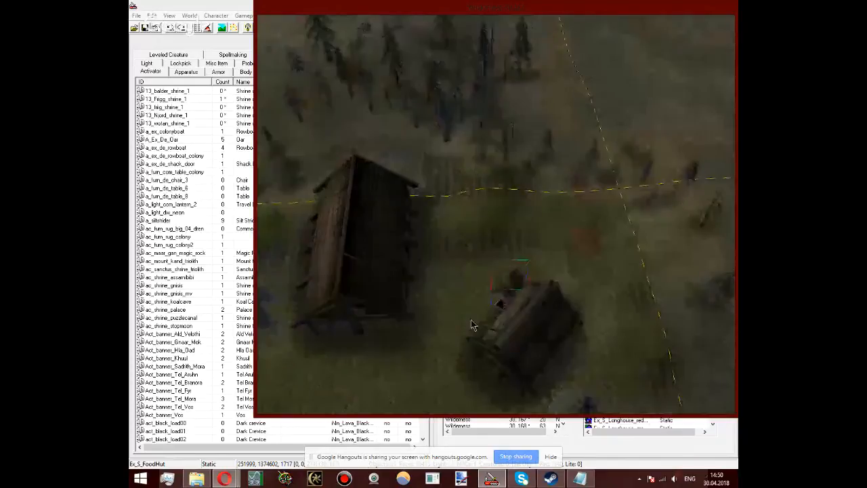
pyautogui.scroll(3, 471, 324)
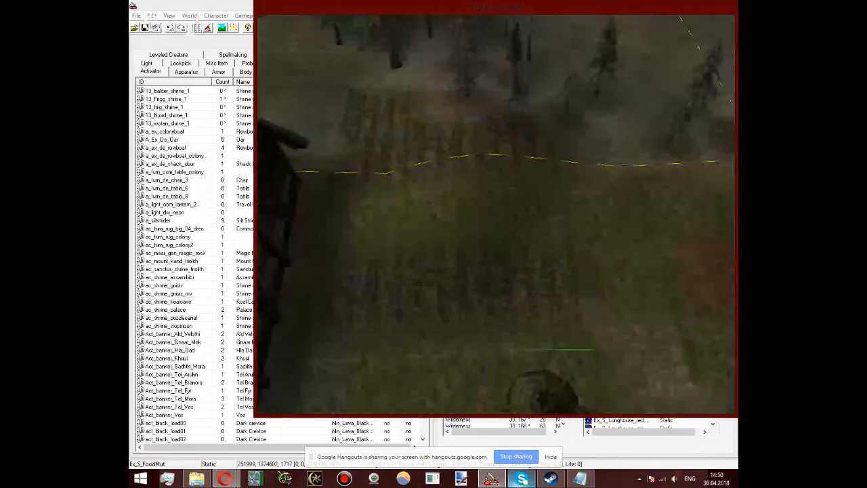
# Step: Switch to Steam and view the game library
pyautogui.click(550, 479)
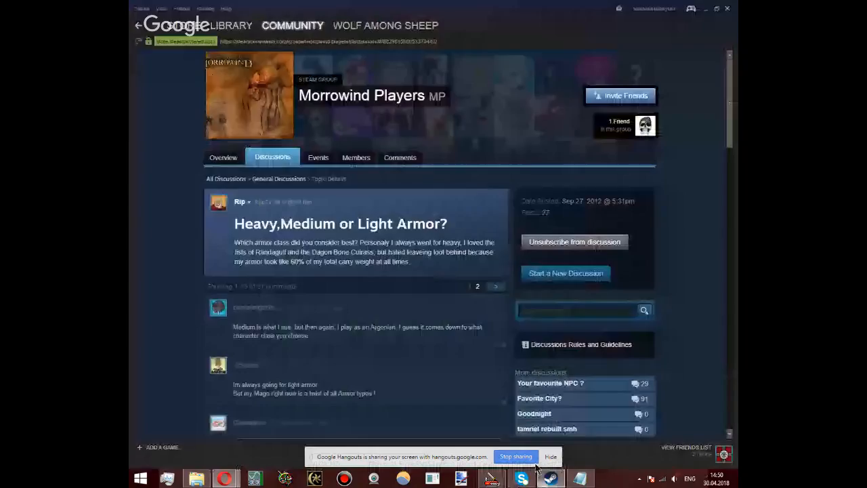
pyautogui.moveTo(241, 30)
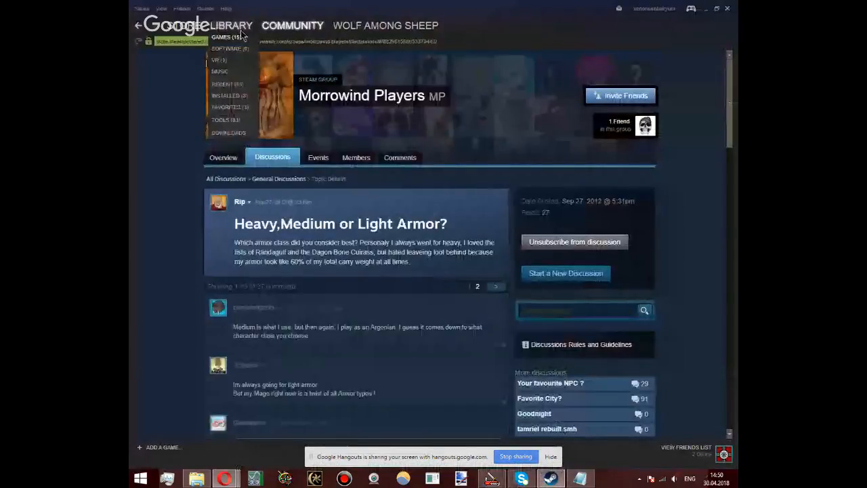
pyautogui.click(242, 30)
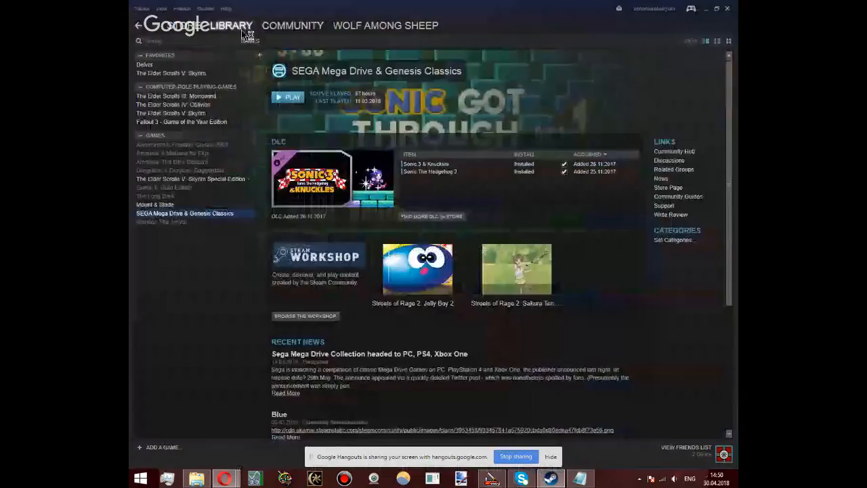
pyautogui.click(185, 27)
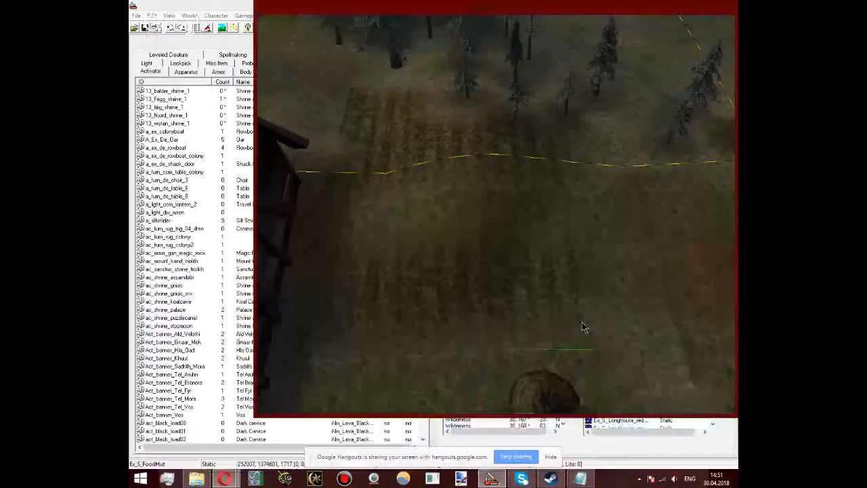
# Step: Inspect the food hut beside the village house, the longhouse Ex_S_Longhouse_brown and the Ex_S_FoodHut by the large rock
pyautogui.scroll(-3, 582, 327)
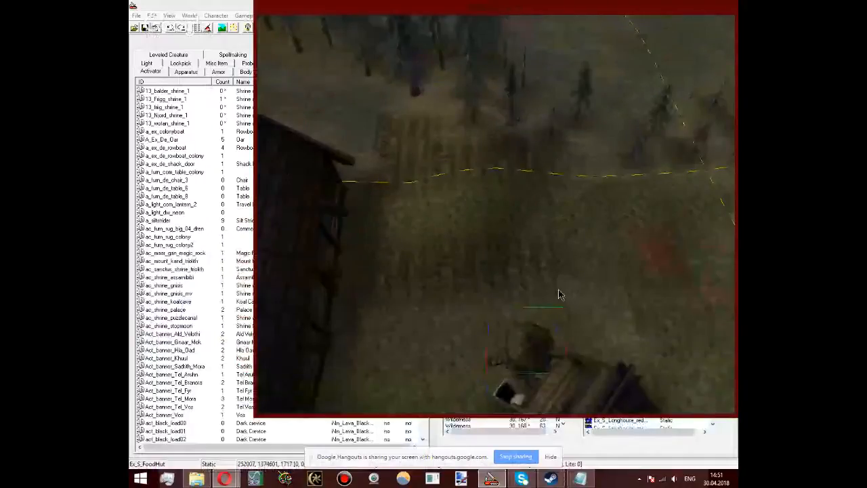
pyautogui.keyDown('shift'); pyautogui.moveTo(559, 294); pyautogui.dragTo(610, 265, button='middle'); pyautogui.keyUp('shift')
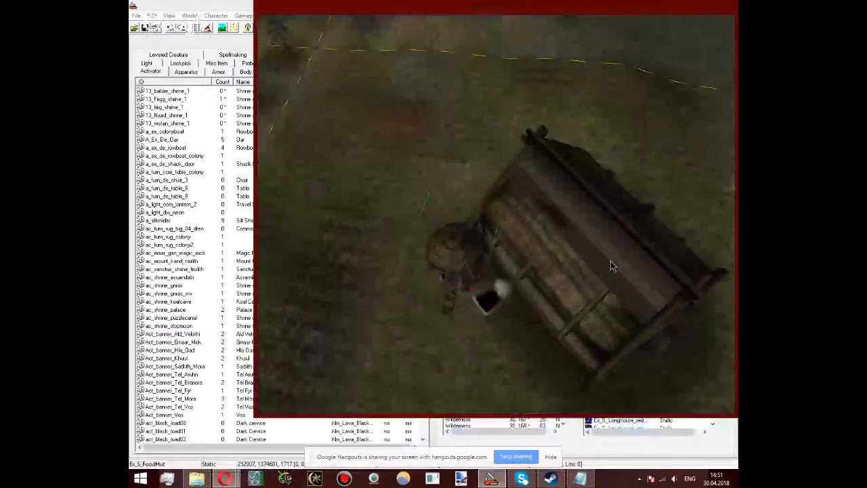
pyautogui.keyDown('shift'); pyautogui.moveTo(611, 265); pyautogui.dragTo(590, 166, button='middle'); pyautogui.keyUp('shift')
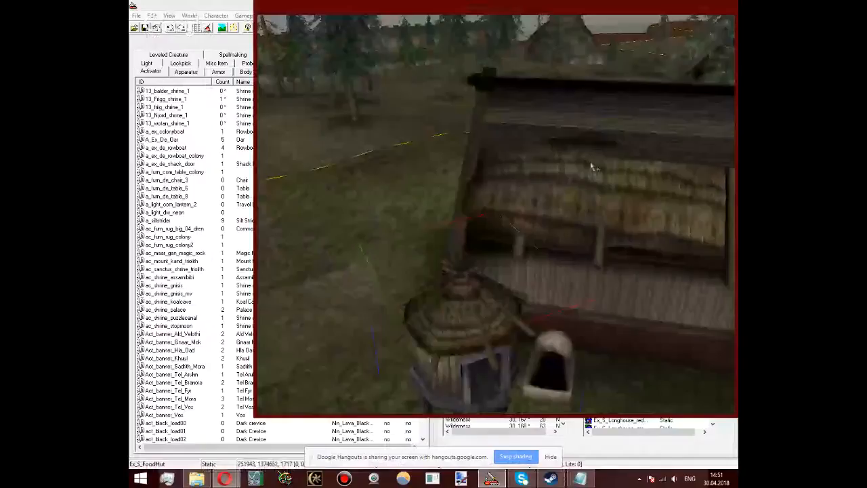
pyautogui.keyDown('shift'); pyautogui.moveTo(591, 166); pyautogui.dragTo(422, 194, button='middle'); pyautogui.keyUp('shift')
pyautogui.scroll(4, 456, 297)
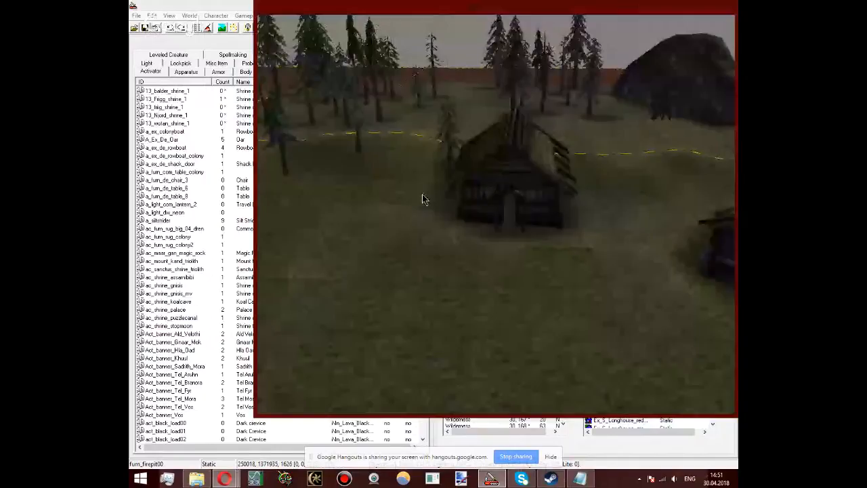
pyautogui.click(486, 183)
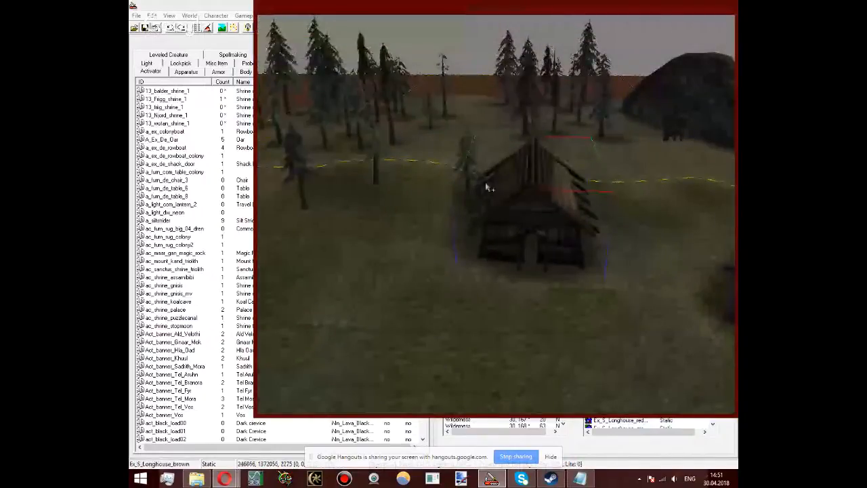
pyautogui.keyDown('shift'); pyautogui.moveTo(486, 187); pyautogui.dragTo(513, 257, button='middle'); pyautogui.keyUp('shift')
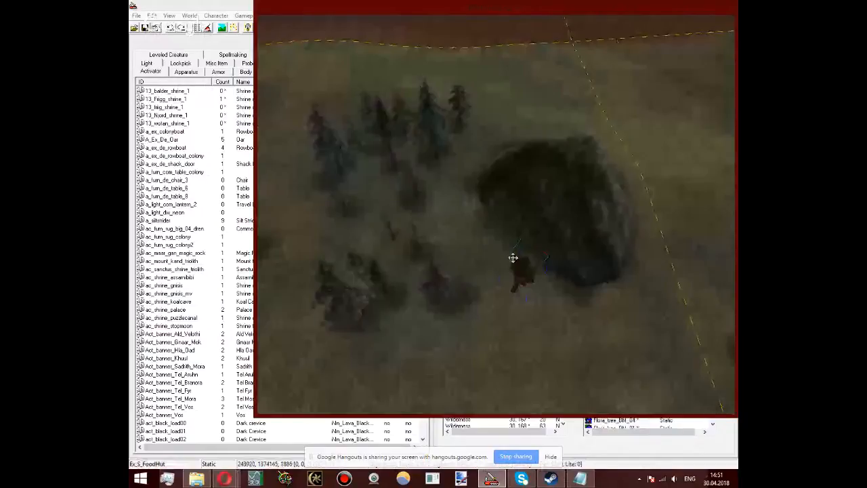
pyautogui.keyDown('shift'); pyautogui.moveTo(513, 257); pyautogui.dragTo(560, 248, button='middle'); pyautogui.keyUp('shift')
pyautogui.scroll(5, 558, 247)
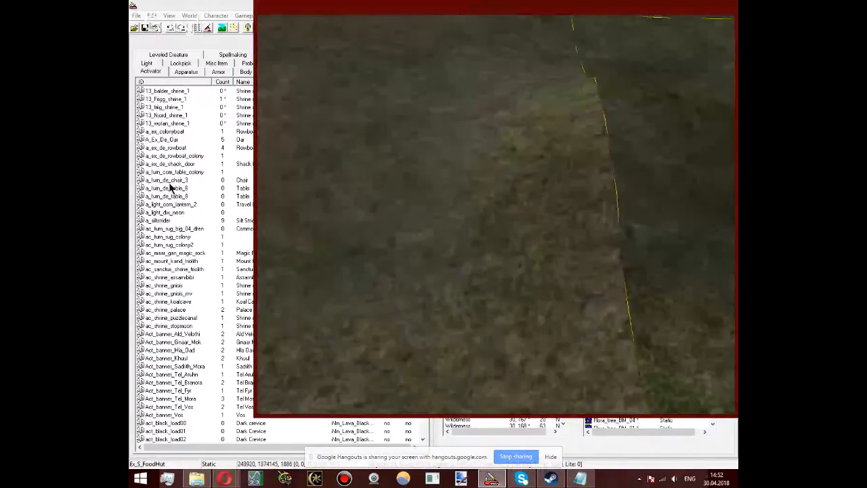
# Step: Bring up the object list and show the static objects
pyautogui.click(166, 115)
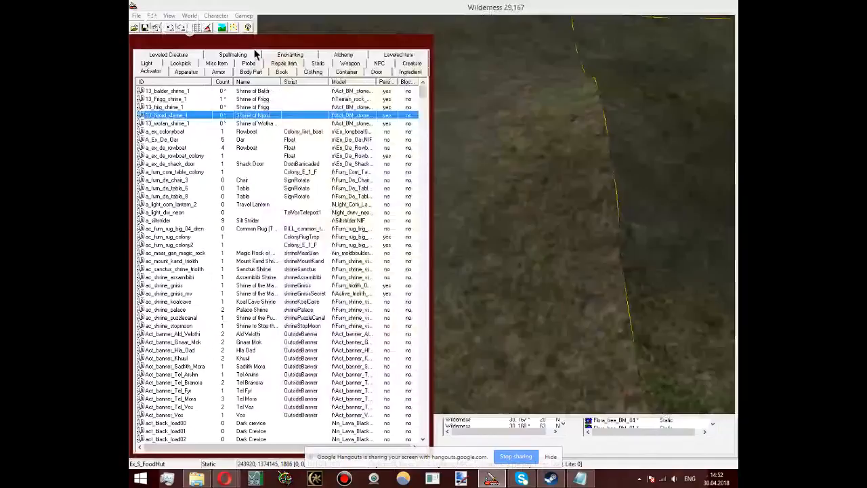
pyautogui.click(317, 63)
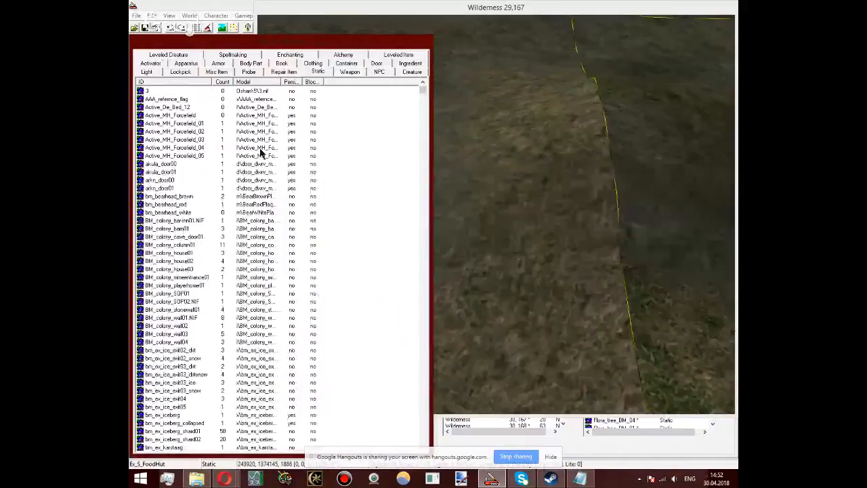
pyautogui.click(224, 478)
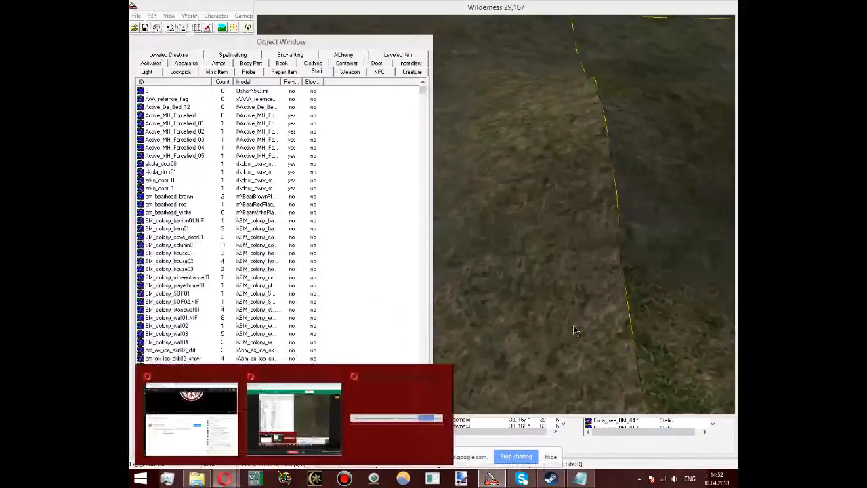
pyautogui.click(577, 448)
# Step: Browse the landscape textures over the open ground near the large rock, selecting Tx_whitestone01.dds and TR_alm_street3.dds
pyautogui.click(581, 214)
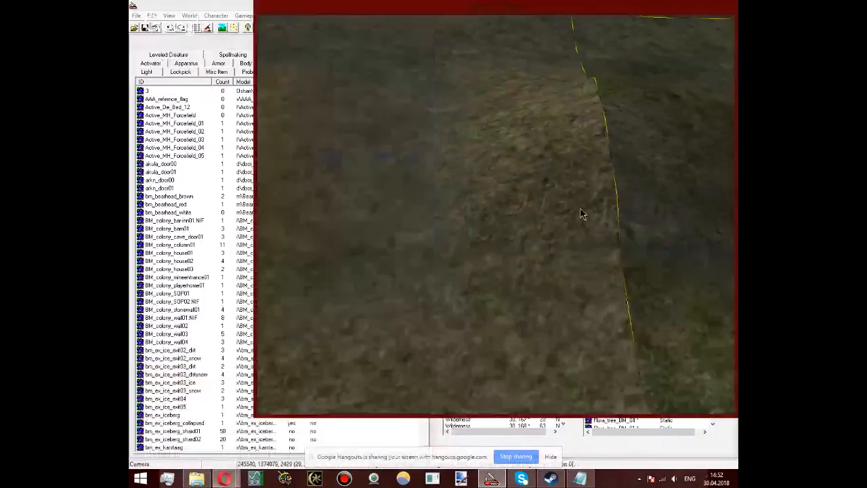
pyautogui.scroll(-5, 602, 205)
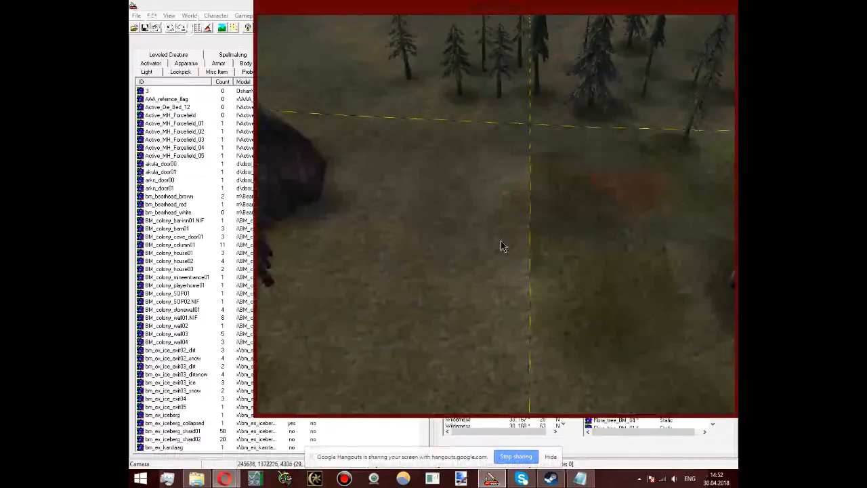
pyautogui.moveTo(441, 163); pyautogui.dragTo(555, 217, button='middle')
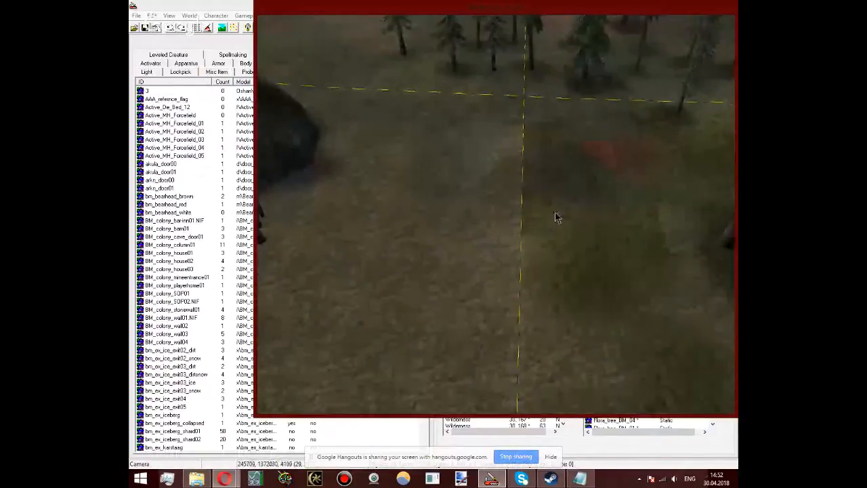
pyautogui.press('h')
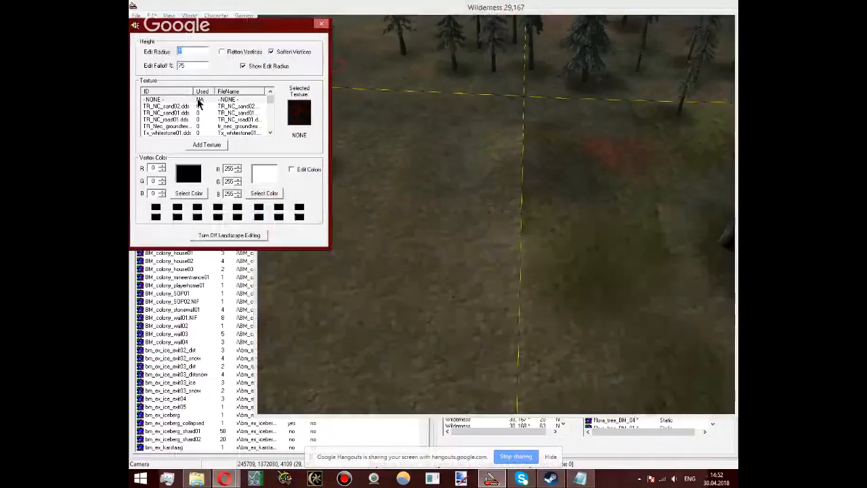
pyautogui.click(164, 133)
pyautogui.scroll(-1, 173, 125)
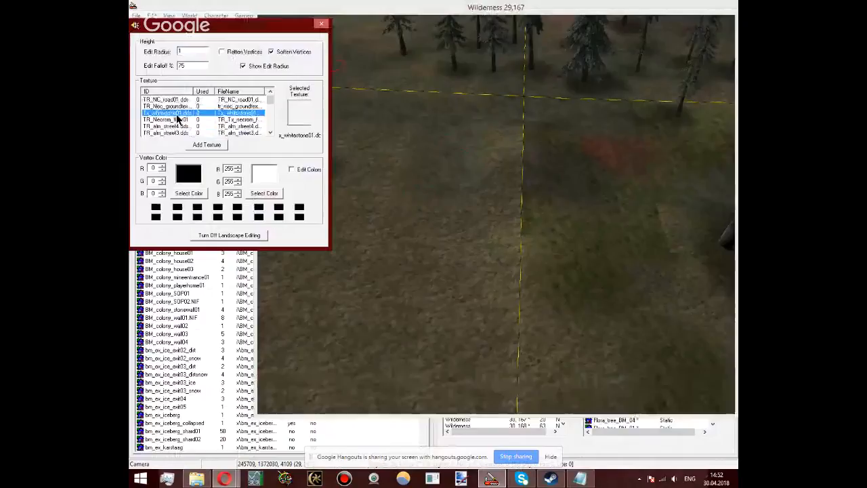
pyautogui.click(179, 133)
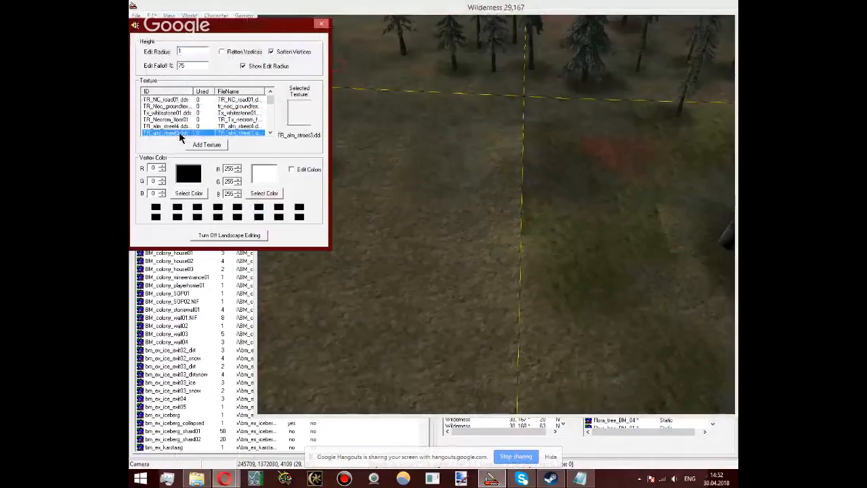
pyautogui.scroll(-3, 180, 137)
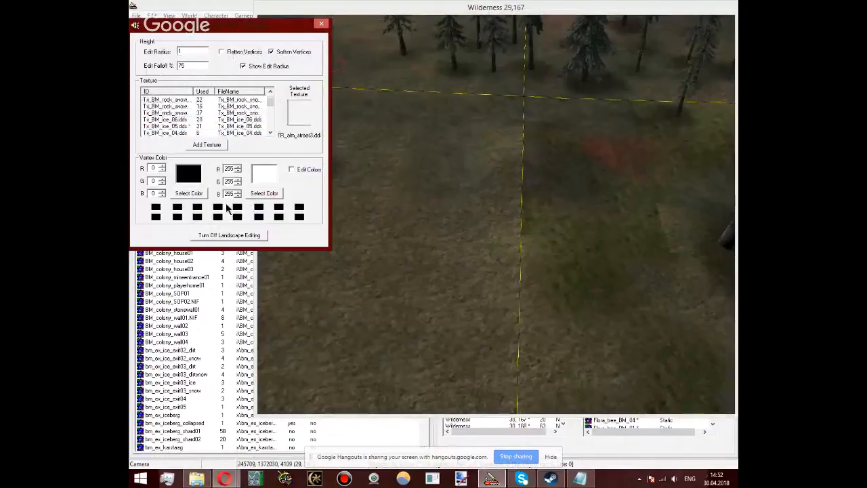
pyautogui.click(459, 284)
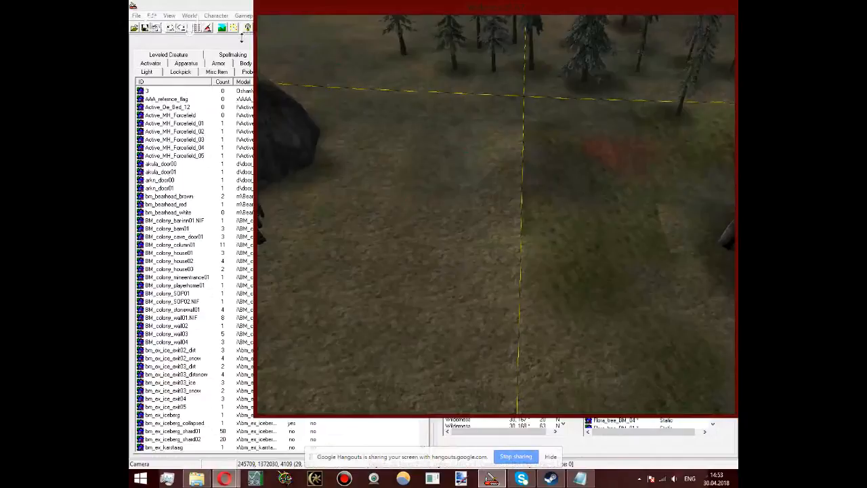
# Step: Find the ex_S village statics and place an ex_S_fence_01 piece on the open ground near the large rock
pyautogui.click(241, 39)
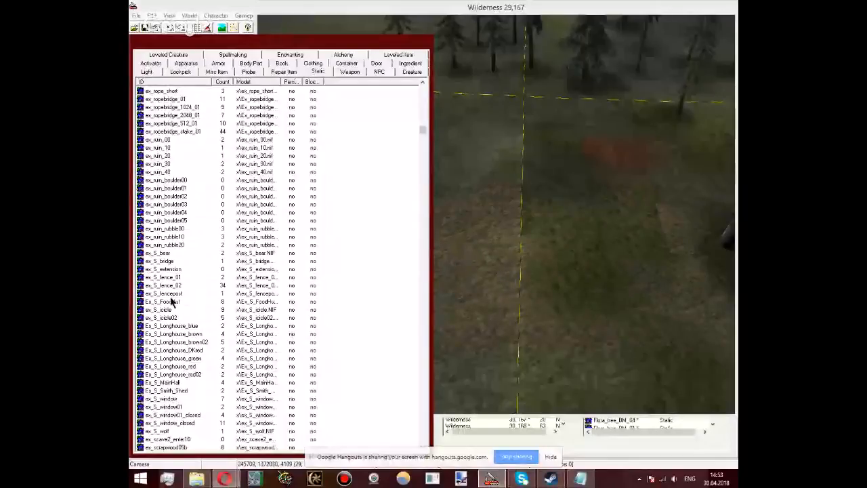
pyautogui.click(169, 269)
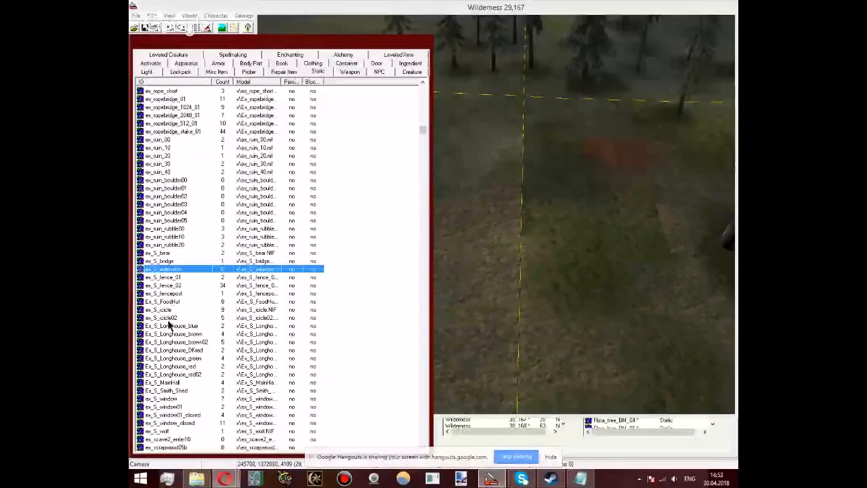
pyautogui.click(180, 213)
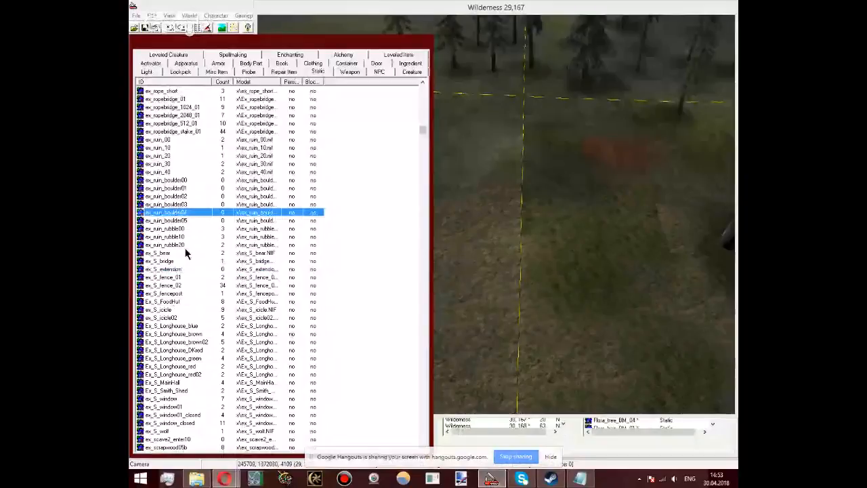
pyautogui.moveTo(184, 247); pyautogui.dragTo(593, 245)
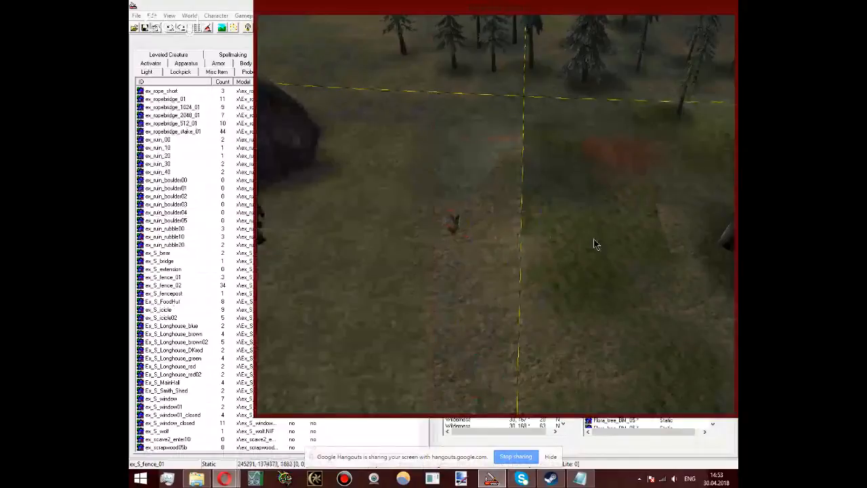
# Step: Shift and raise the ex_S_fence_01 piece out of the terrain, and drop it onto the ground surface
pyautogui.scroll(5, 594, 243)
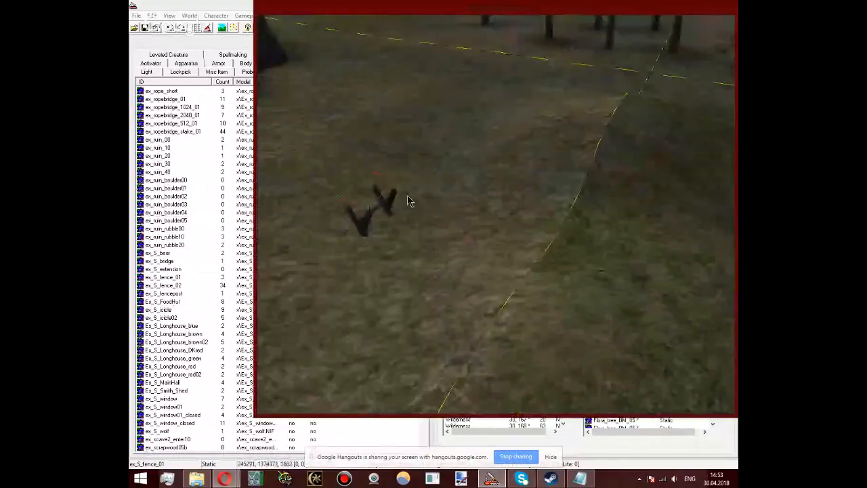
pyautogui.scroll(5, 407, 197)
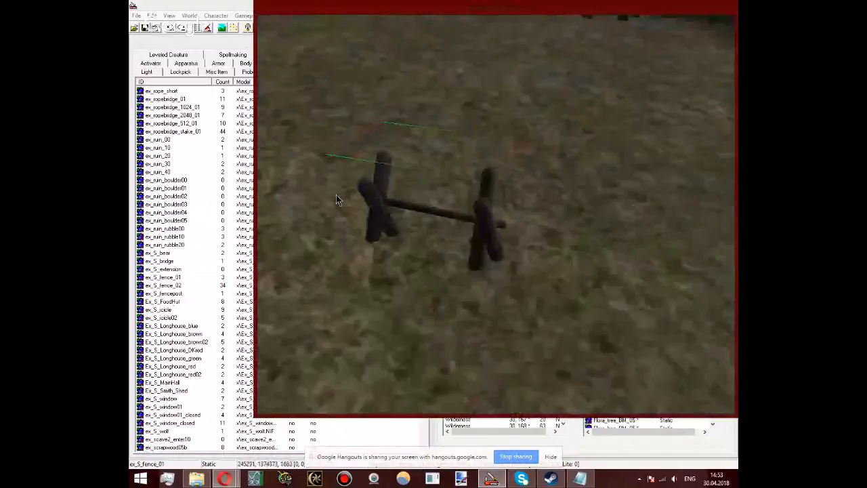
pyautogui.moveTo(336, 194); pyautogui.dragTo(552, 209, button='middle')
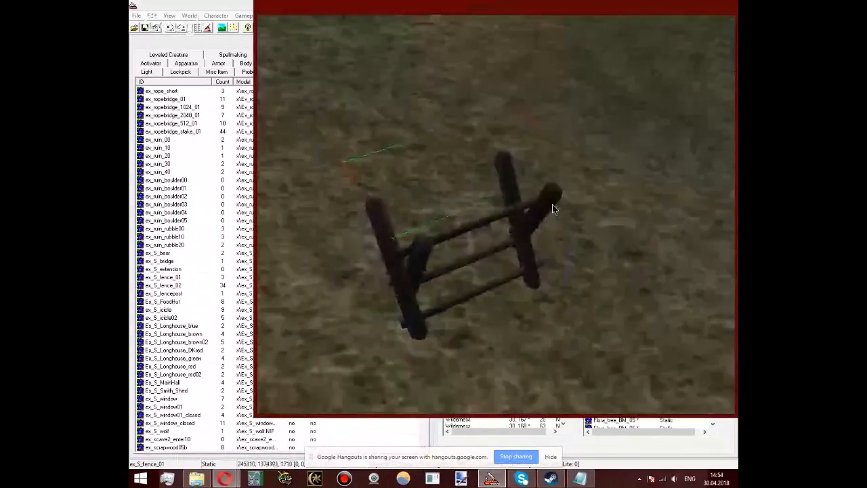
pyautogui.moveTo(551, 204); pyautogui.dragTo(564, 156)
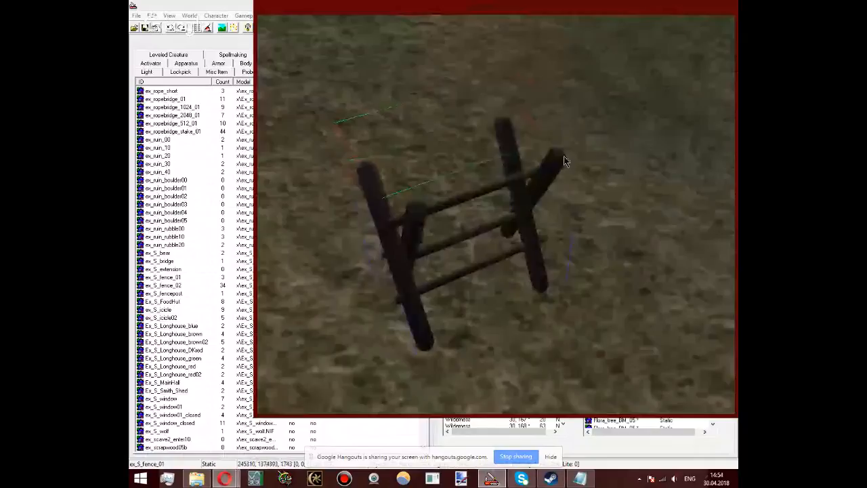
pyautogui.press('f')
pyautogui.scroll(-4, 512, 99)
pyautogui.moveTo(563, 156); pyautogui.dragTo(512, 247, button='middle')
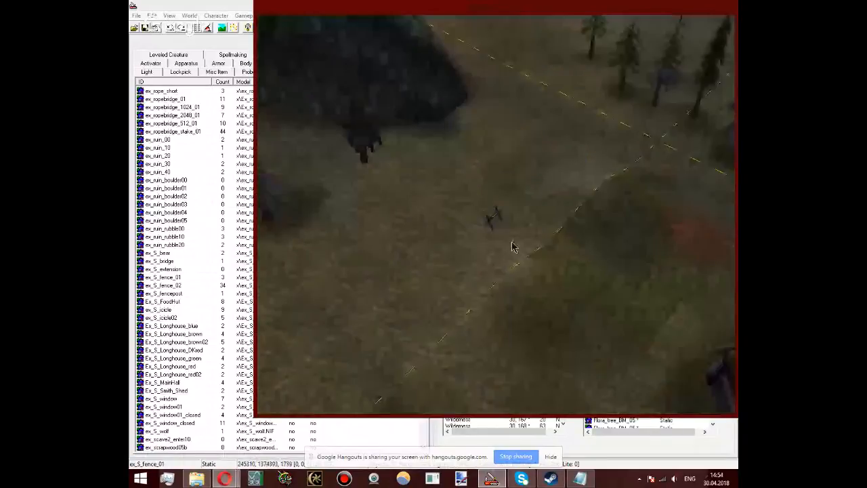
# Step: Browse the landscape textures from the TR and Tx_BM entries to the main road and rock textures, selecting TR_NC_sand02.dds along the way
pyautogui.press('h')
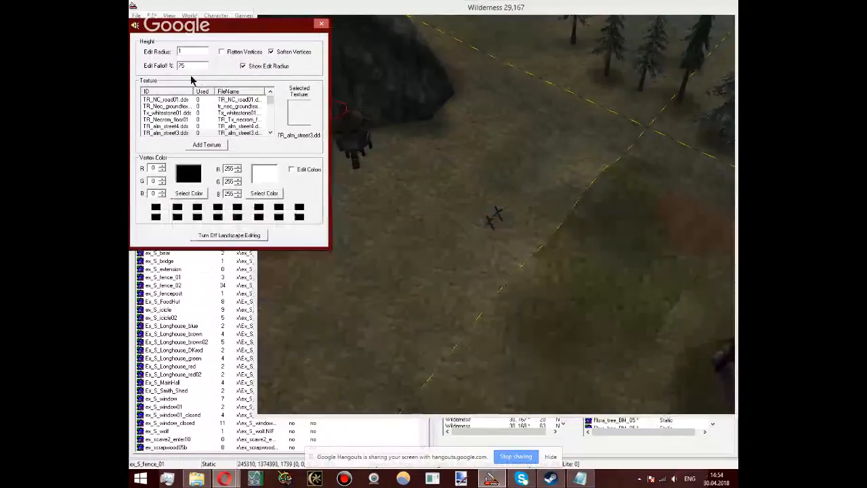
pyautogui.moveTo(269, 100); pyautogui.dragTo(269, 93)
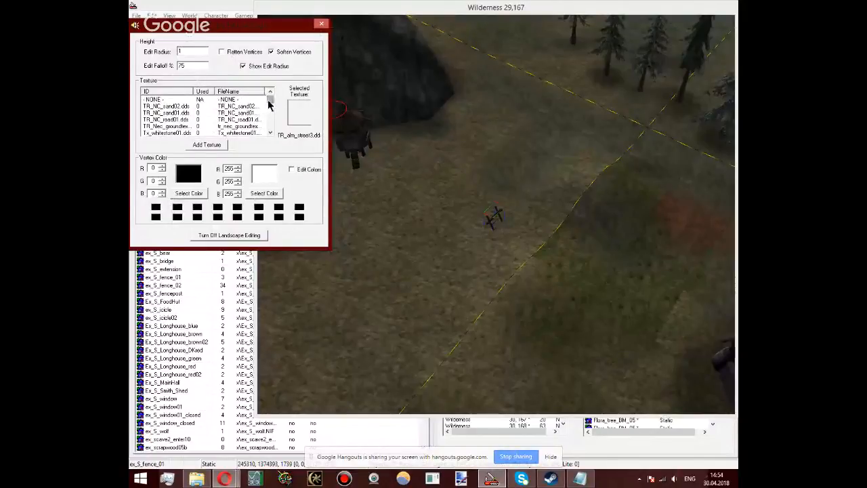
pyautogui.moveTo(270, 103); pyautogui.dragTo(271, 107)
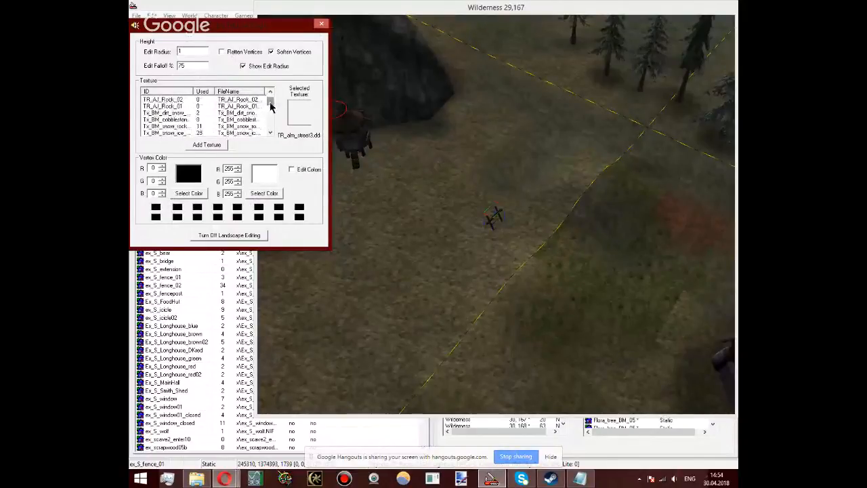
pyautogui.scroll(-1, 273, 119)
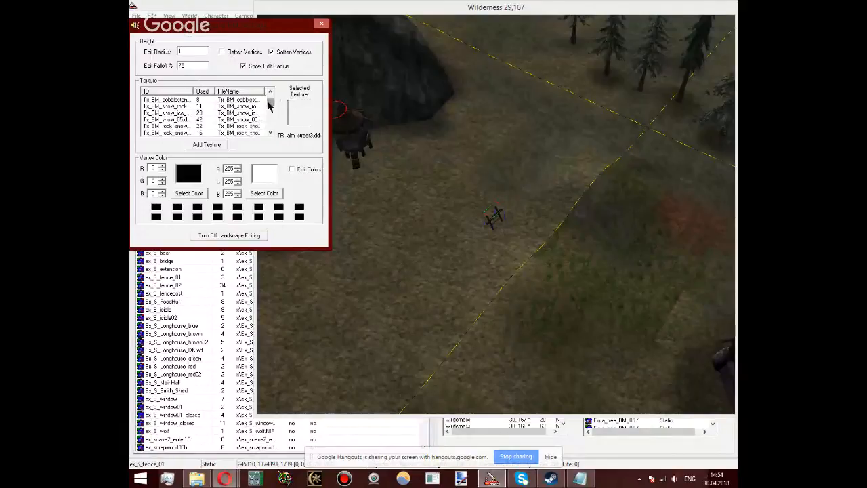
pyautogui.moveTo(269, 103); pyautogui.dragTo(285, 112)
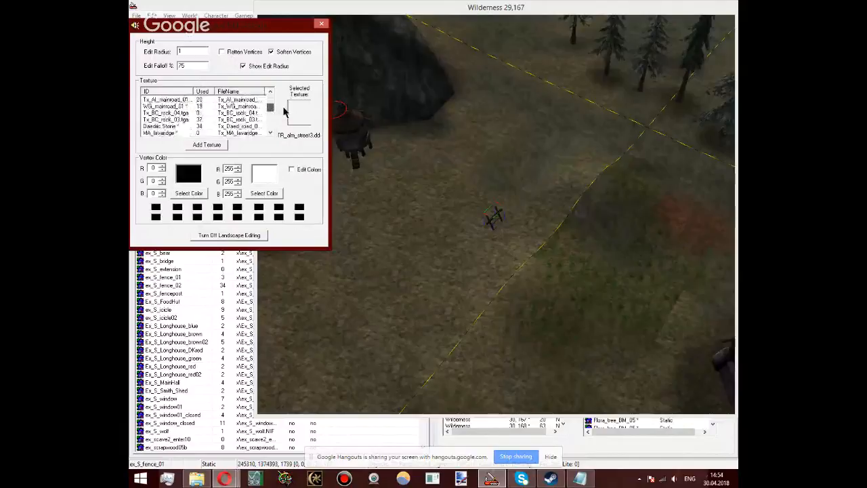
pyautogui.moveTo(285, 112); pyautogui.dragTo(269, 95)
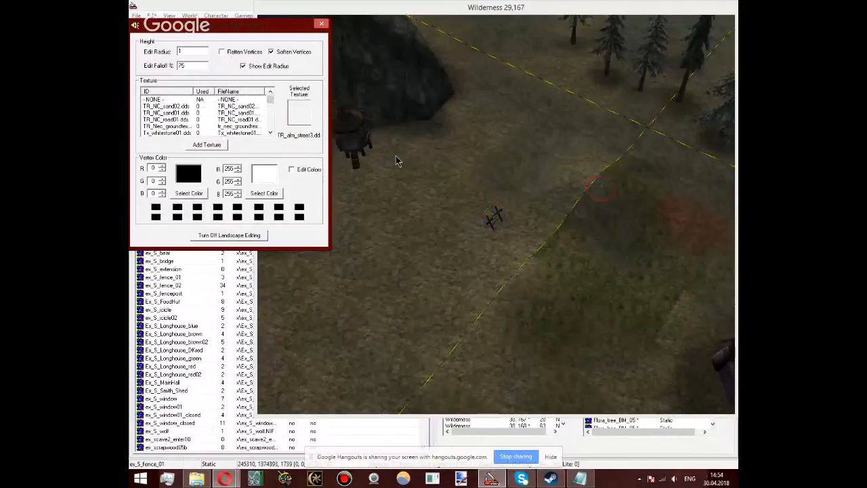
pyautogui.click(180, 107)
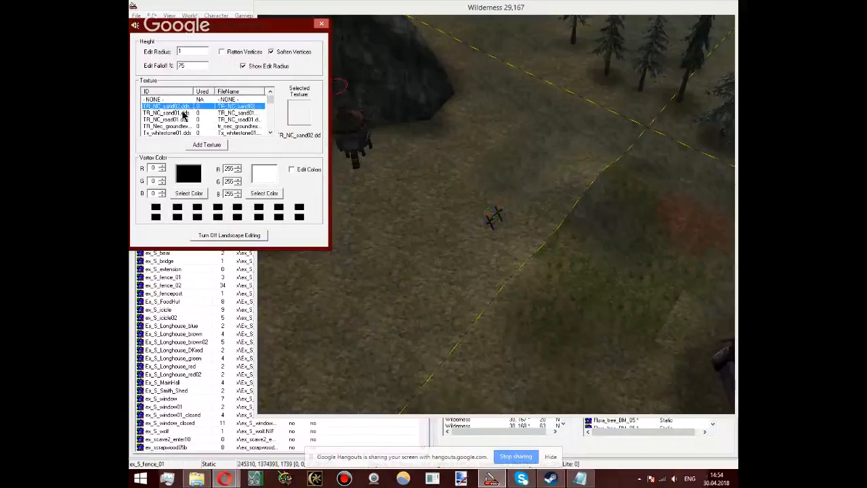
pyautogui.scroll(-5, 183, 116)
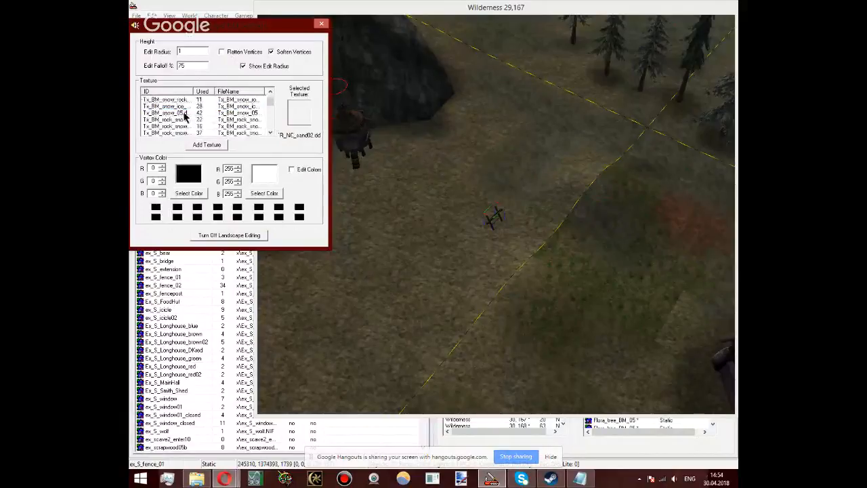
pyautogui.scroll(-3, 183, 117)
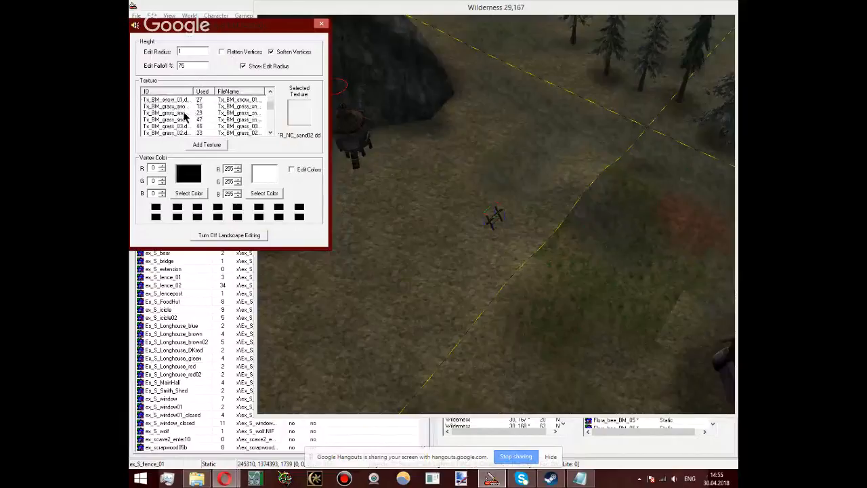
pyautogui.scroll(-3, 185, 117)
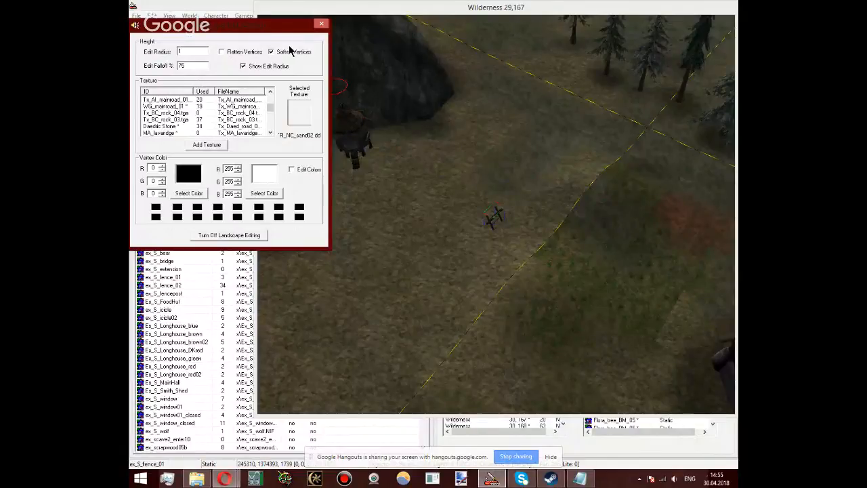
# Step: Set the landscape edit radius to 3 and bring the brush onto the open ground near the fence piece
pyautogui.click(341, 109)
pyautogui.click(190, 53)
pyautogui.press('BackSpace')
pyautogui.write('3')
pyautogui.click(474, 318)
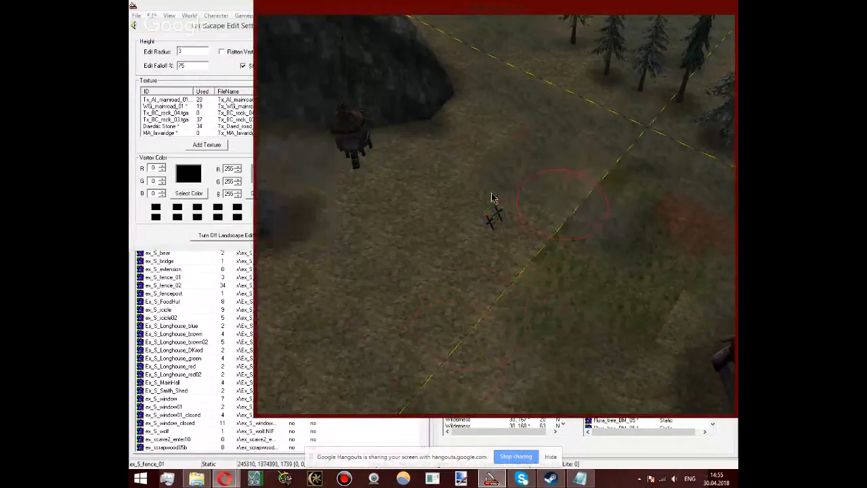
# Step: Try the Flatten Vertices option on the ground near the fence, switch it off again, and leave landscape editing
pyautogui.click(222, 53)
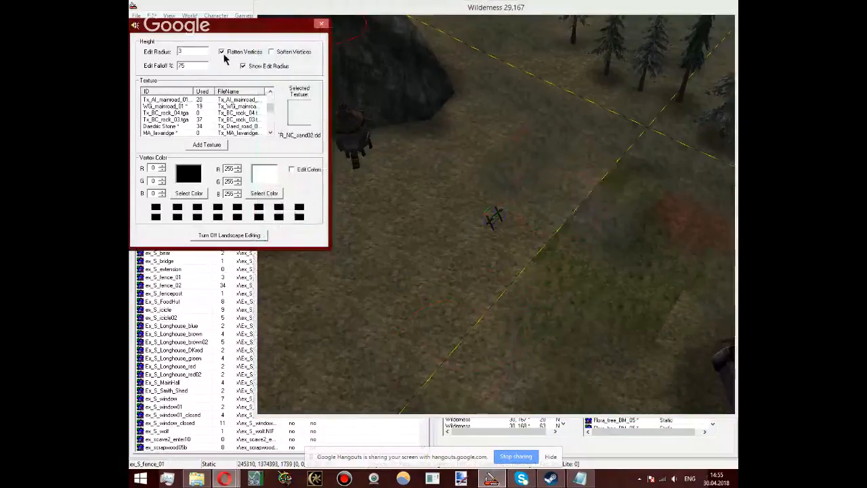
pyautogui.click(521, 188)
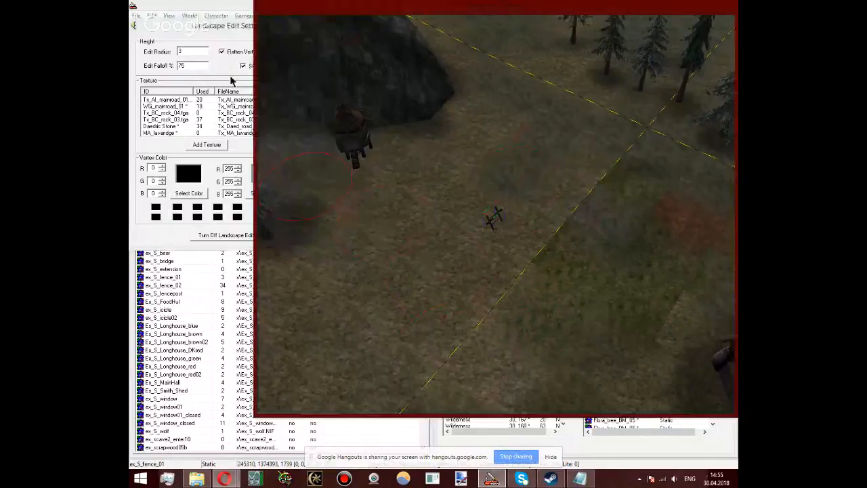
pyautogui.click(221, 52)
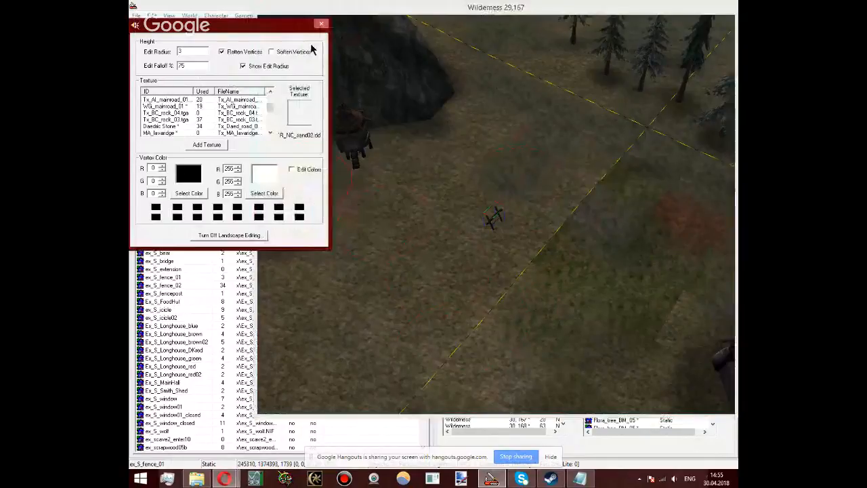
pyautogui.click(311, 63)
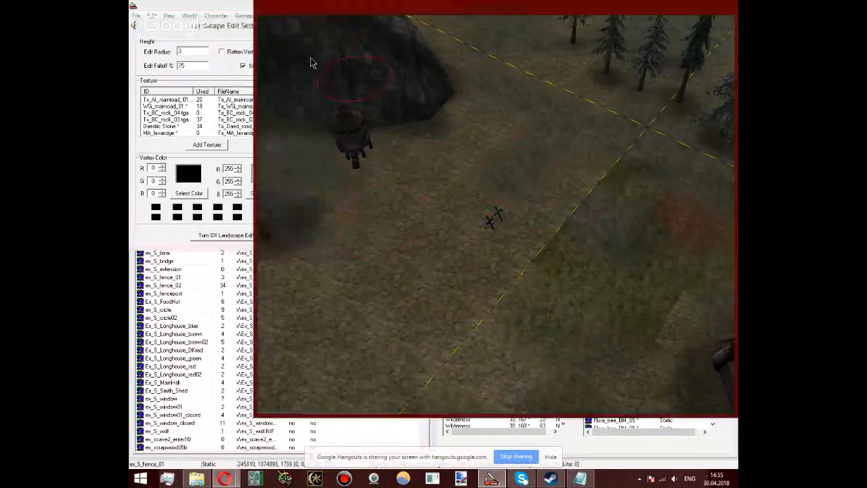
pyautogui.press('h')
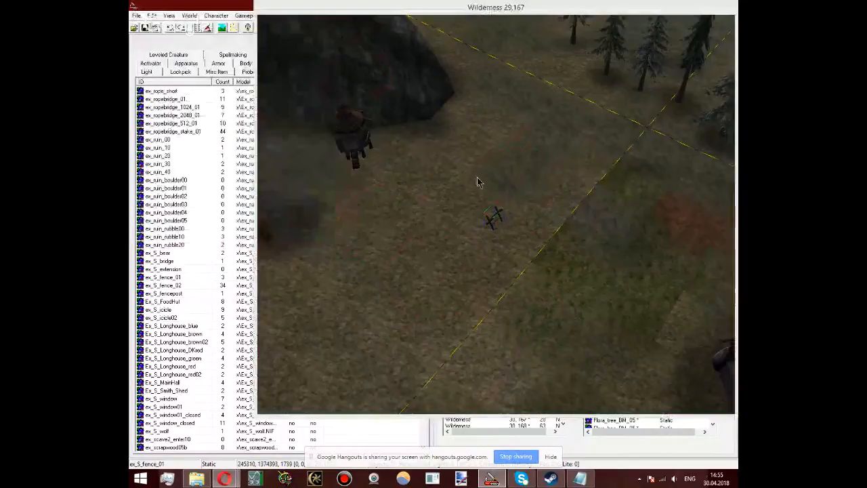
# Step: Move the ex_S_fence_01 piece over to the cell border near the pine trees and adjust its height to the ground
pyautogui.moveTo(494, 215); pyautogui.dragTo(628, 114)
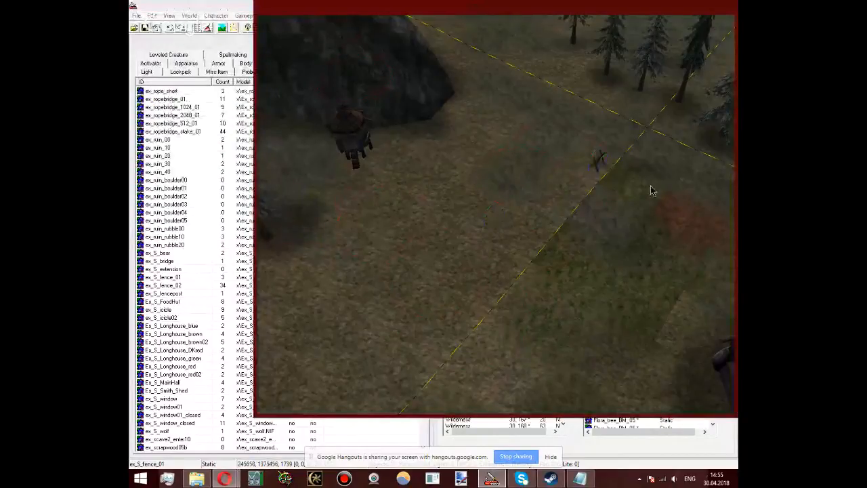
pyautogui.scroll(3, 651, 191)
pyautogui.moveTo(652, 191); pyautogui.dragTo(476, 243, button='middle')
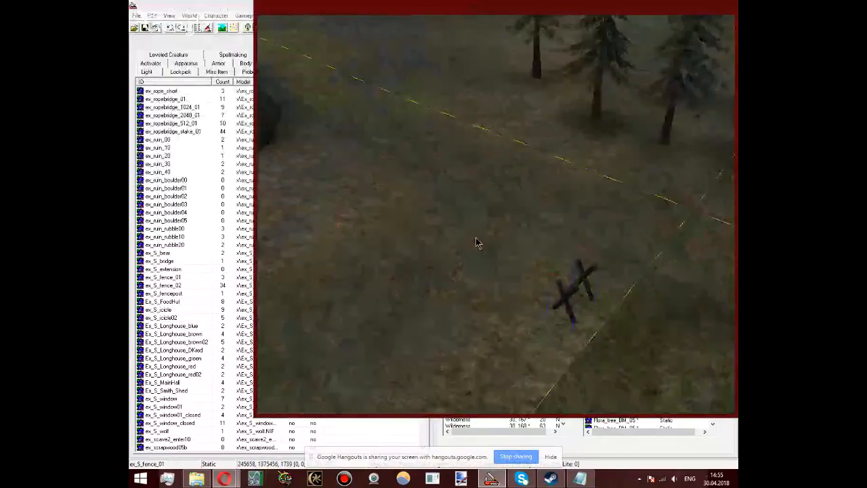
pyautogui.moveTo(586, 345); pyautogui.dragTo(643, 354)
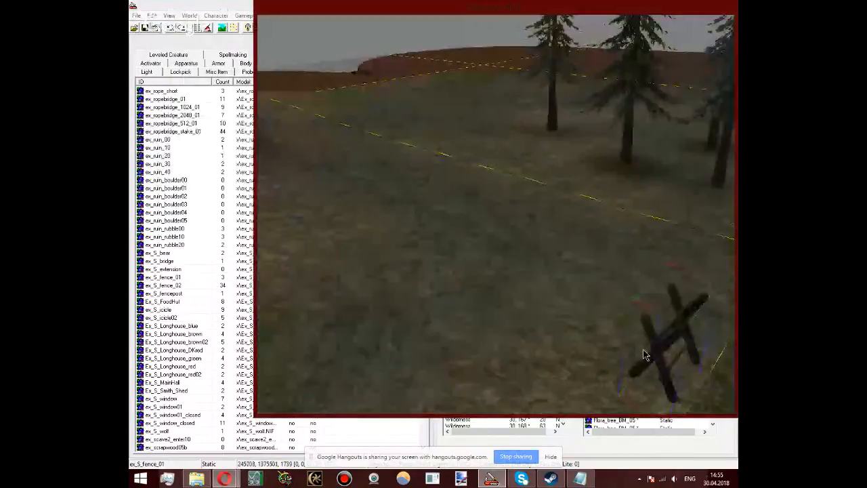
pyautogui.scroll(2, 643, 355)
pyautogui.moveTo(643, 355); pyautogui.dragTo(550, 338, button='middle')
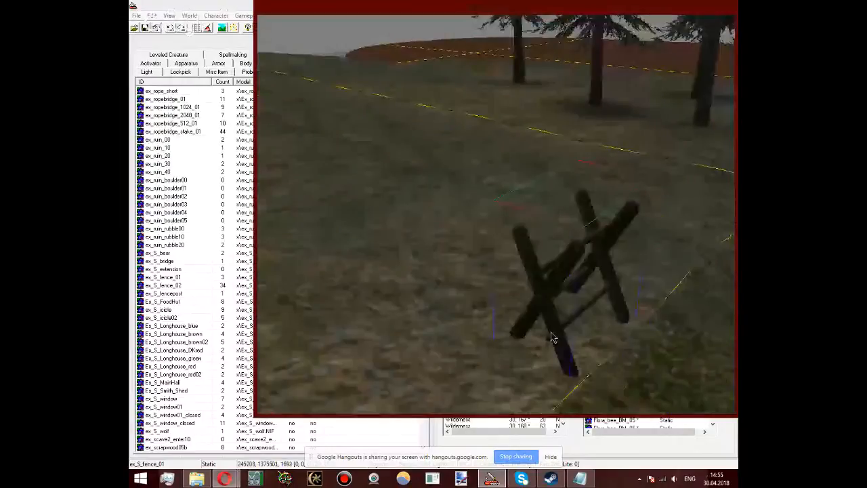
pyautogui.moveTo(550, 337); pyautogui.dragTo(600, 282)
pyautogui.scroll(-5, 530, 242)
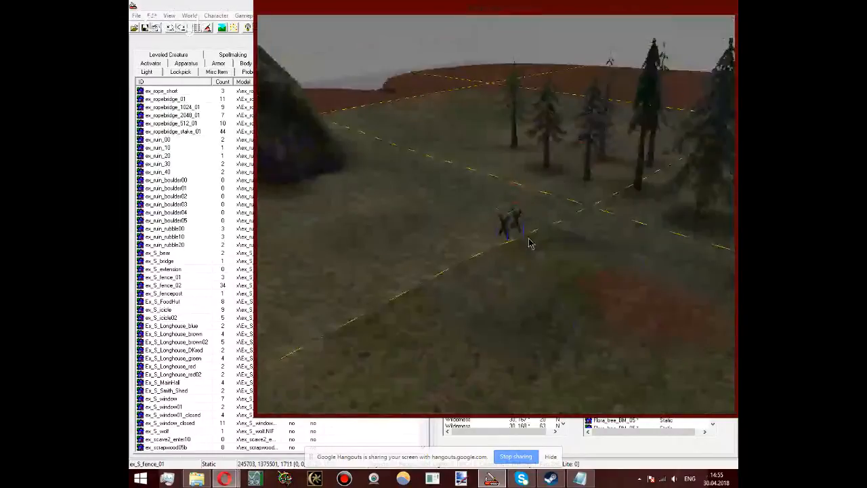
# Step: Reopen the landscape edit settings over the ground between the village and the large rock, and close them without changes
pyautogui.scroll(-3, 530, 242)
pyautogui.keyDown('shift'); pyautogui.moveTo(530, 242); pyautogui.dragTo(515, 315, button='middle'); pyautogui.keyUp('shift')
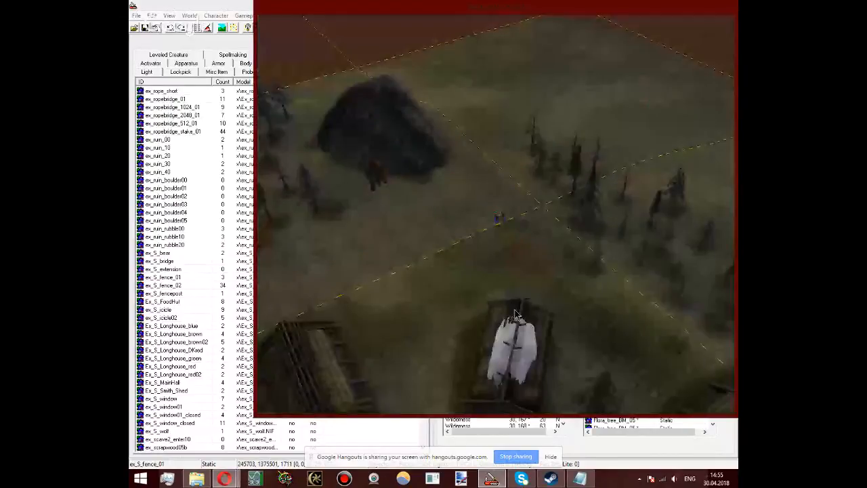
pyautogui.press('h')
pyautogui.click(483, 242)
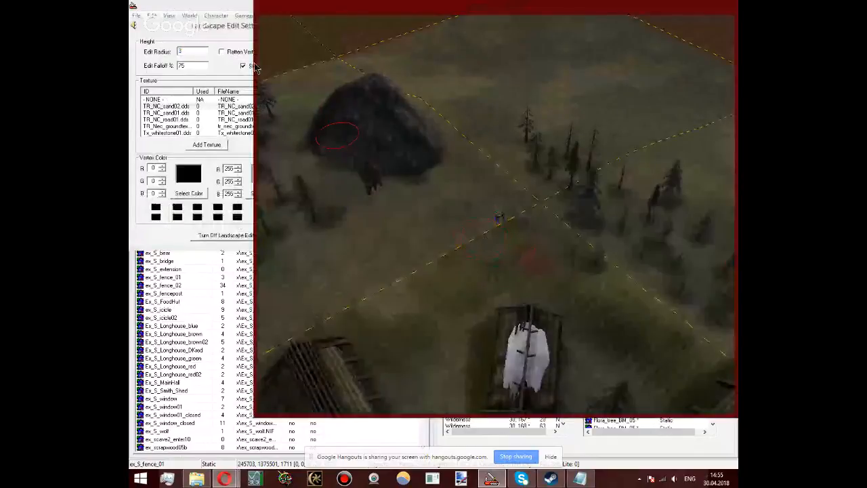
pyautogui.click(249, 26)
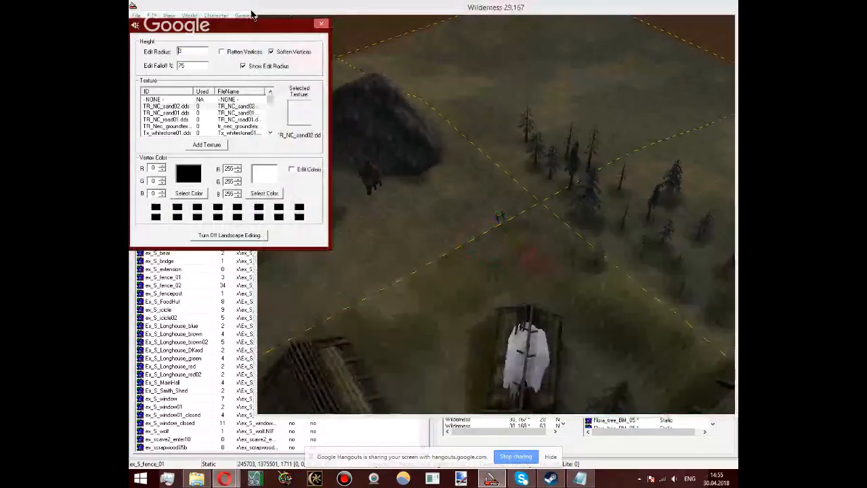
pyautogui.click(322, 24)
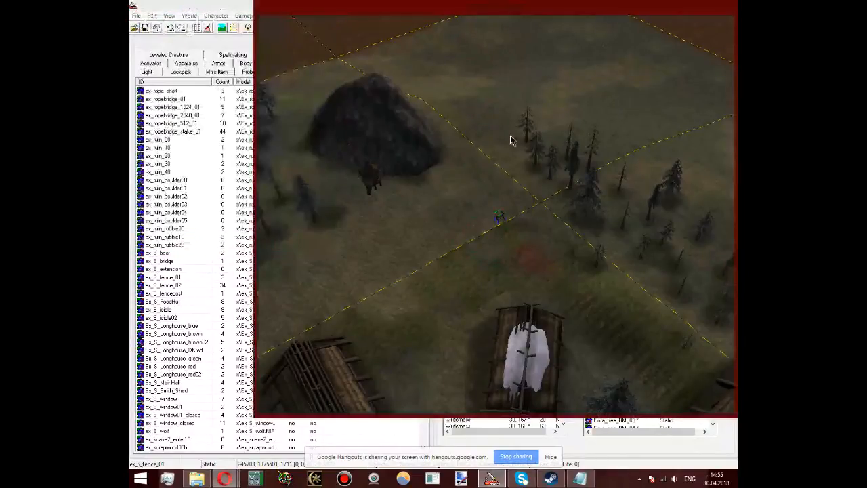
# Step: Delete the ex_S_fence_01 piece beside the cell border
pyautogui.scroll(3, 512, 140)
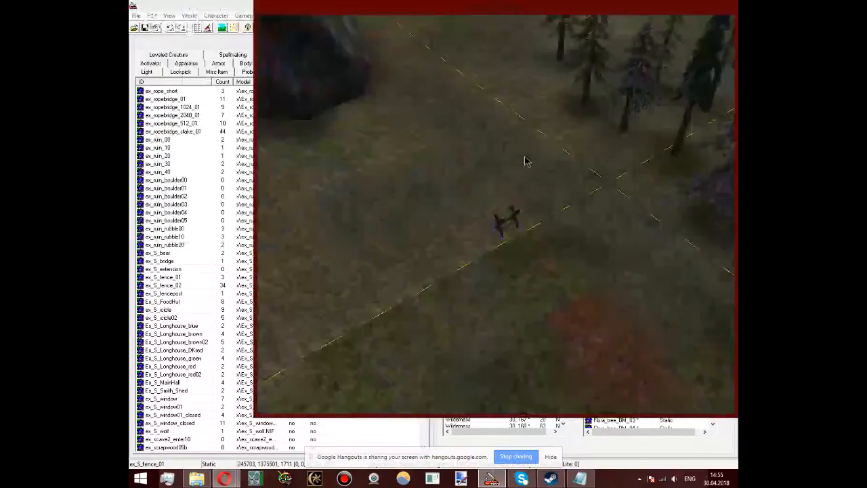
pyautogui.keyDown('shift'); pyautogui.moveTo(525, 157); pyautogui.dragTo(561, 245, button='middle'); pyautogui.keyUp('shift')
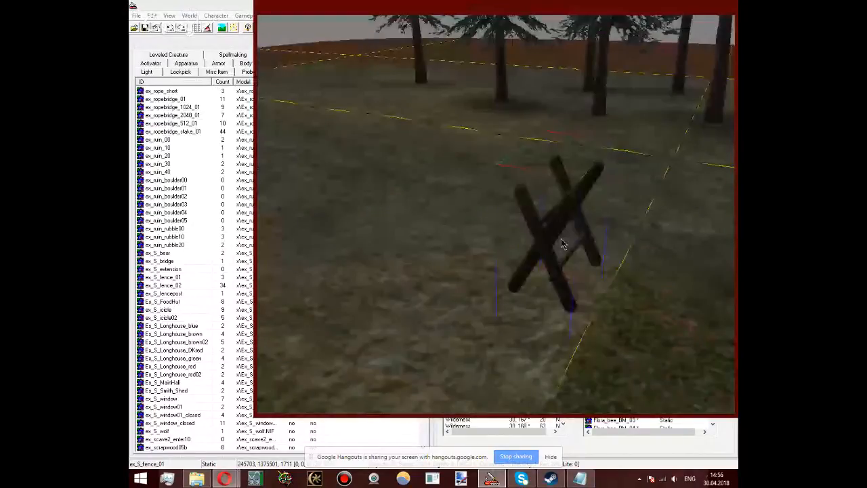
pyautogui.press('Delete')
# Step: Look through the static terrain objects, from the Terrain_BM ice and snow pieces through the terrain rocks to the TR_ash flora
pyautogui.click(203, 148)
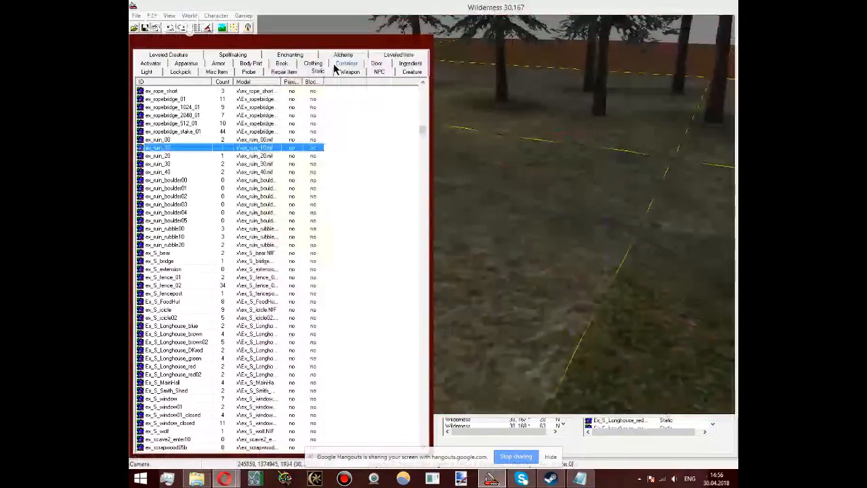
pyautogui.moveTo(422, 130); pyautogui.dragTo(431, 174)
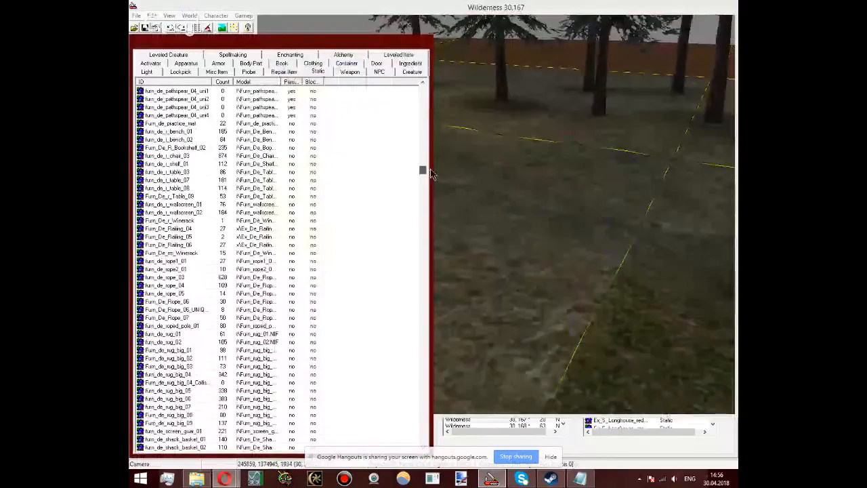
pyautogui.moveTo(432, 174); pyautogui.dragTo(431, 307)
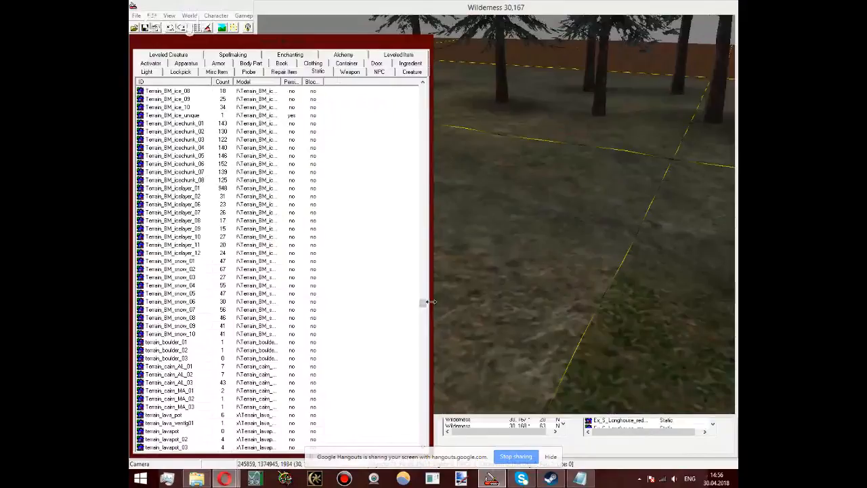
pyautogui.click(217, 245)
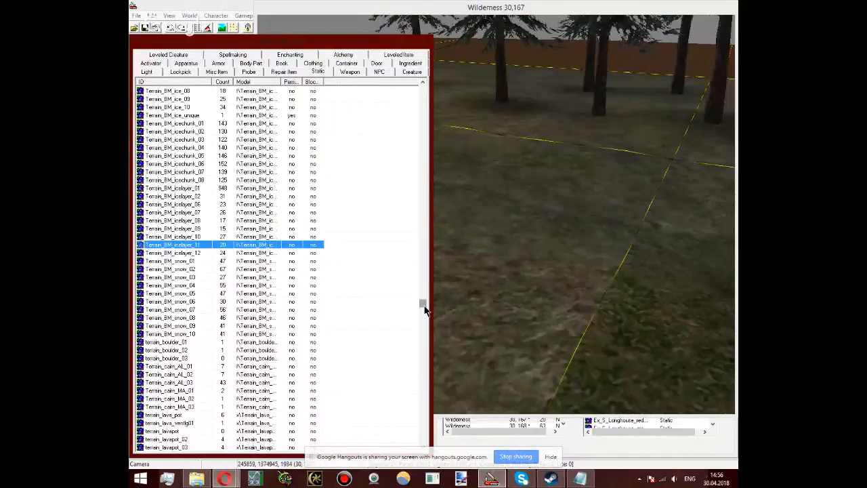
pyautogui.scroll(-5, 425, 309)
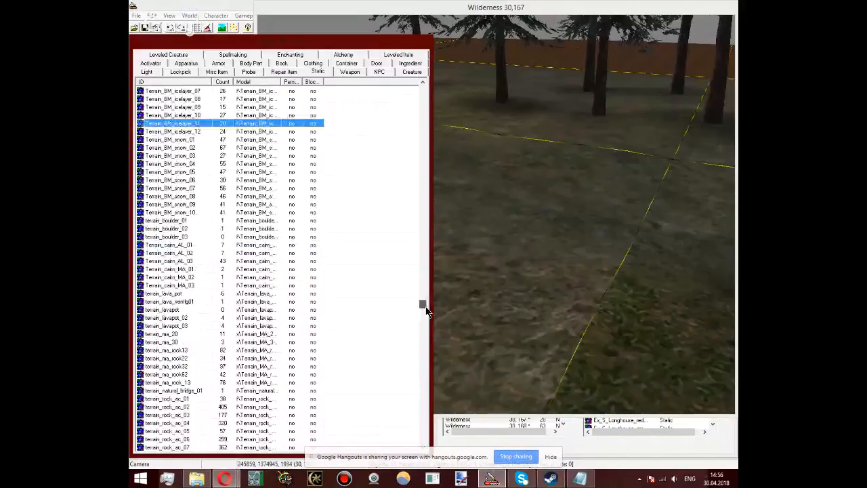
pyautogui.scroll(-15, 425, 310)
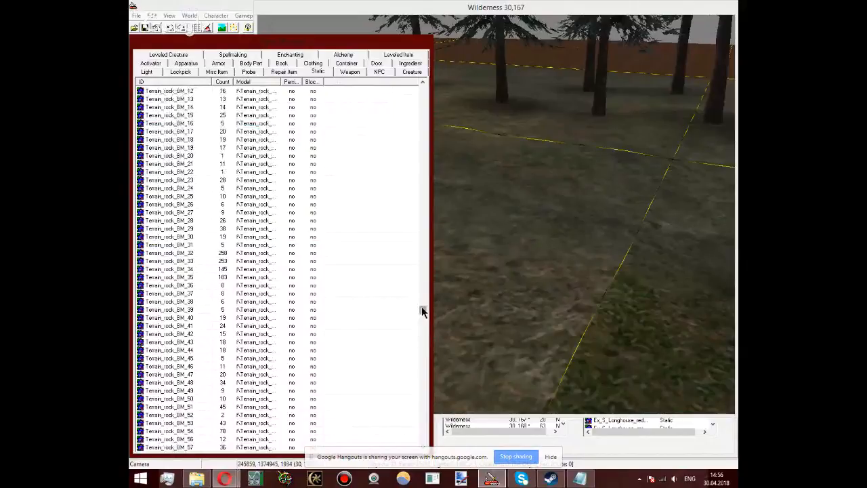
pyautogui.moveTo(421, 310); pyautogui.dragTo(425, 319)
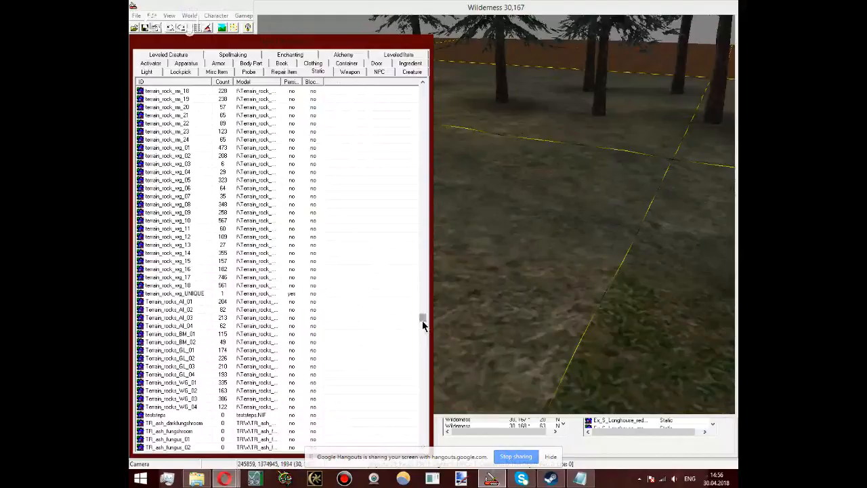
pyautogui.scroll(-2, 423, 325)
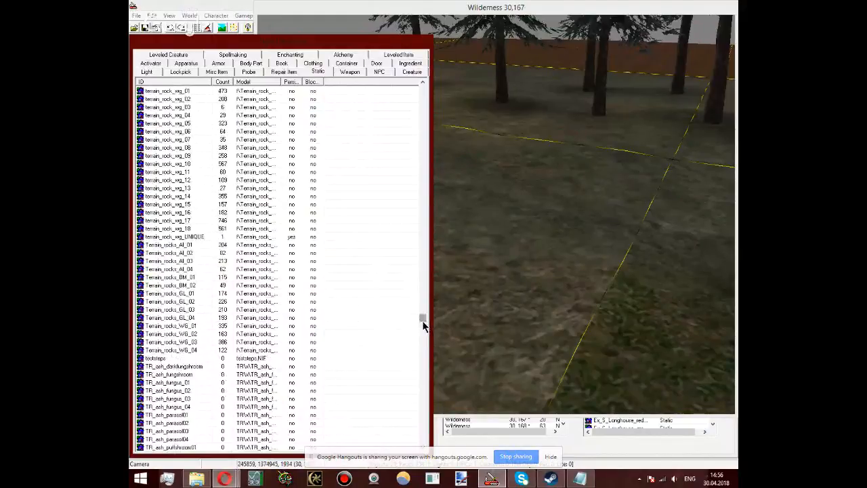
pyautogui.scroll(-8, 422, 326)
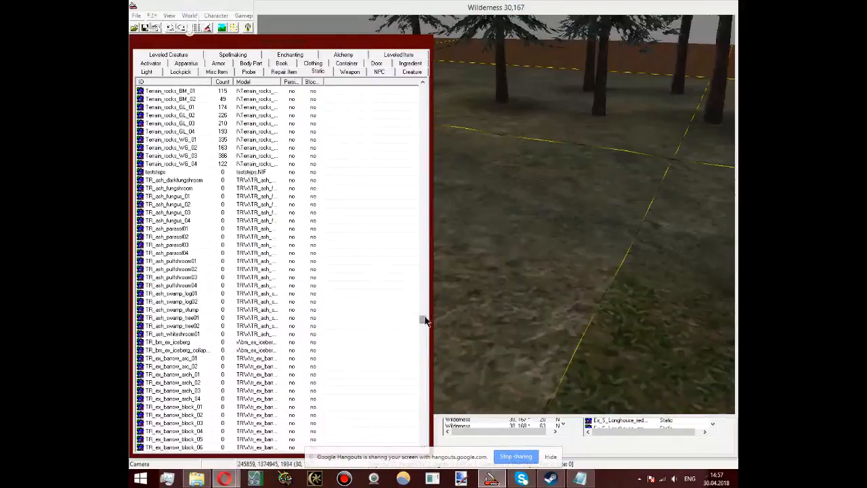
# Step: Examine the static furniture objects such as the furn_de cushions, stools and fire pits, and the TR_in interior pieces
pyautogui.moveTo(425, 321); pyautogui.dragTo(424, 128)
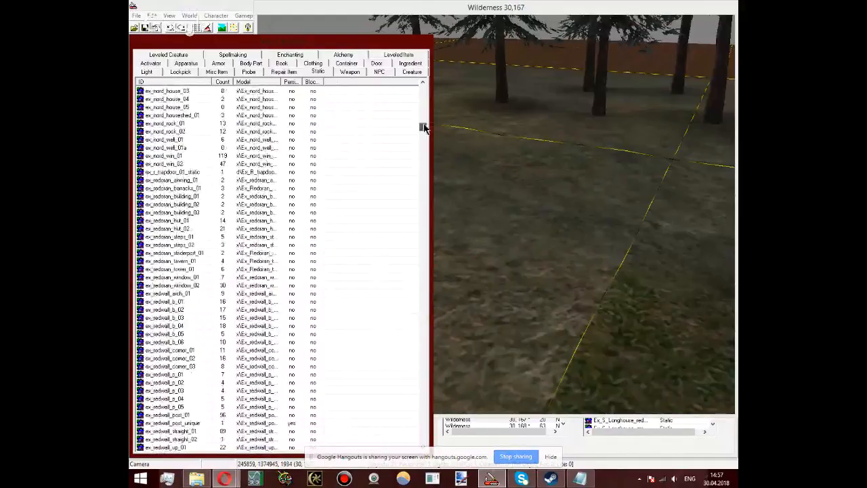
pyautogui.moveTo(424, 128); pyautogui.dragTo(422, 164)
pyautogui.click(200, 237)
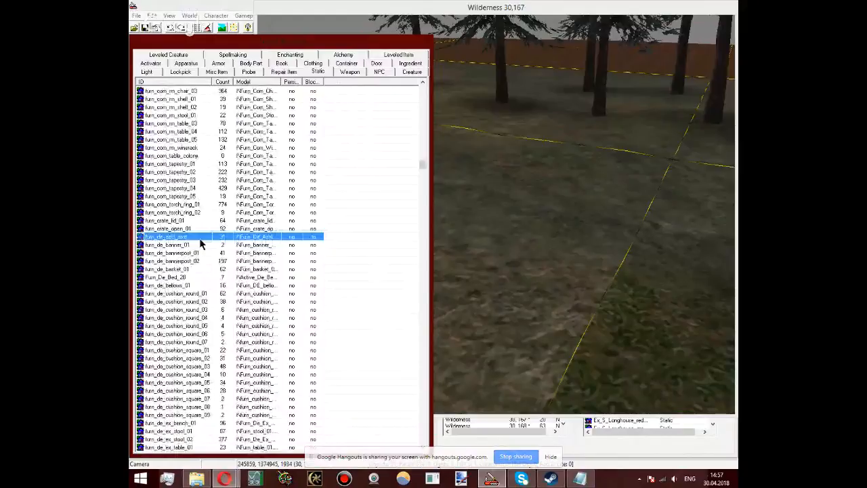
pyautogui.scroll(4, 200, 244)
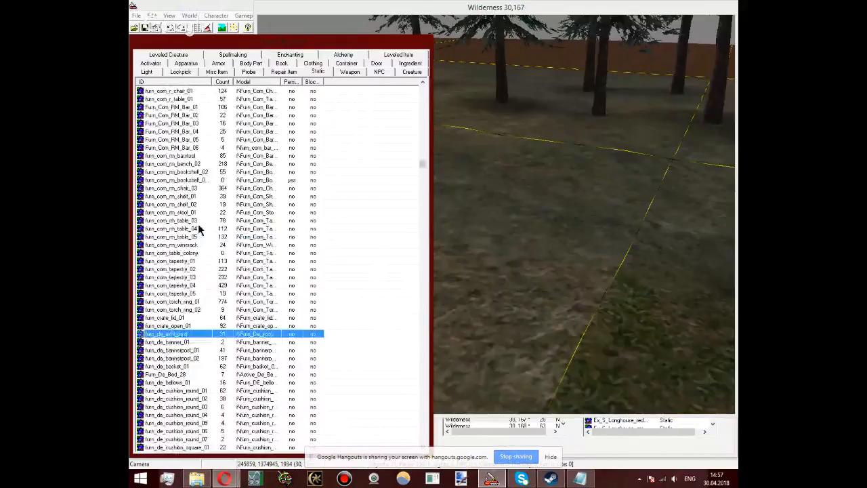
pyautogui.moveTo(423, 163); pyautogui.dragTo(420, 408)
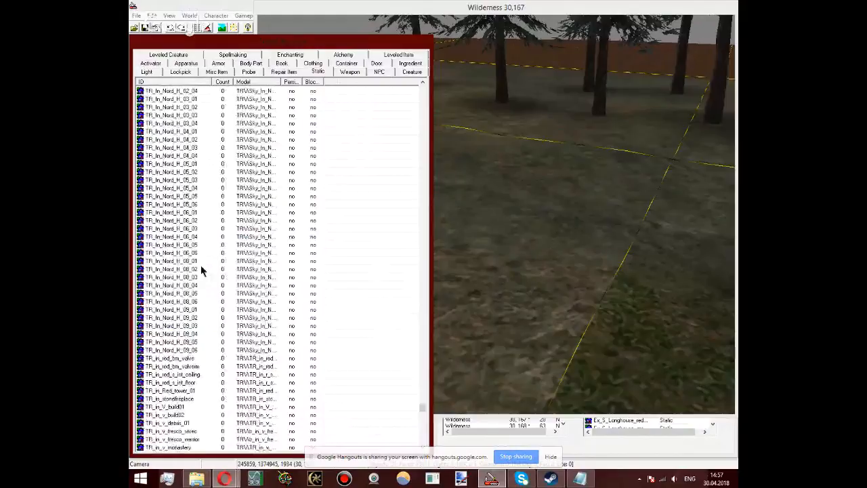
pyautogui.scroll(15, 201, 268)
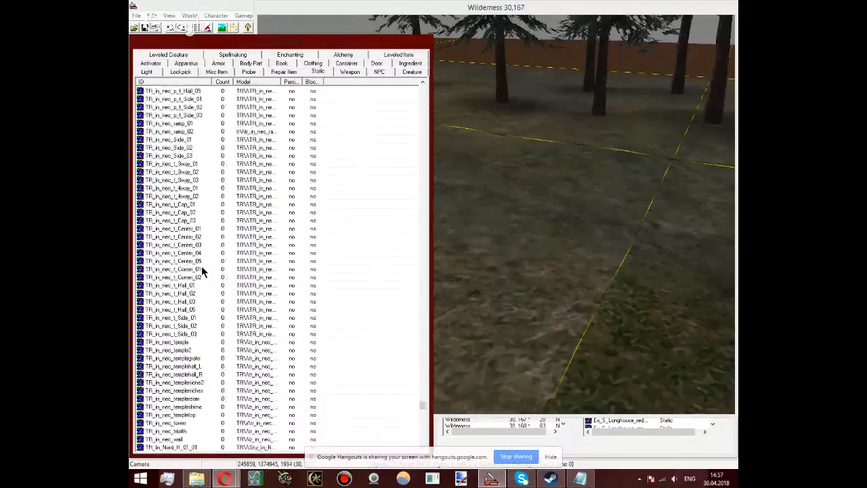
pyautogui.scroll(10, 201, 269)
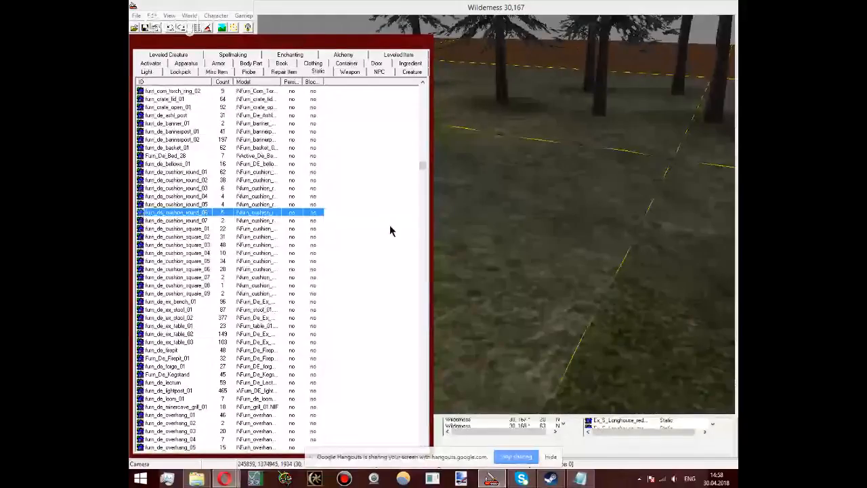
pyautogui.click(163, 318)
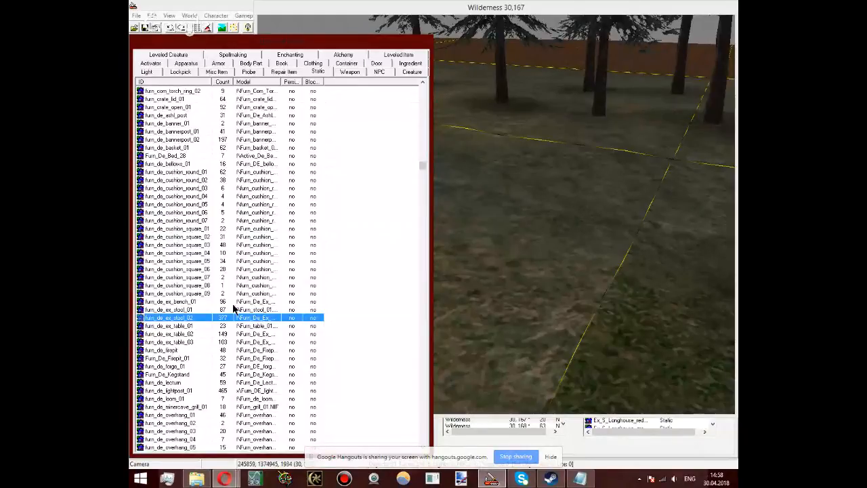
pyautogui.scroll(-1, 233, 309)
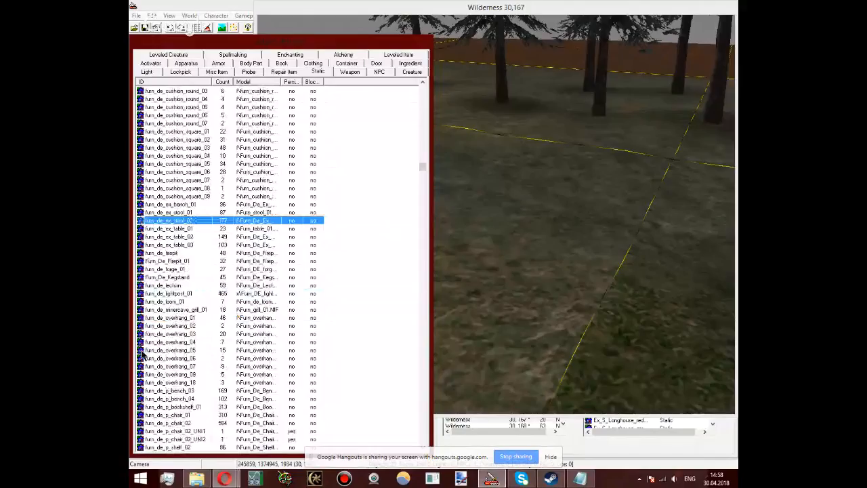
pyautogui.click(171, 254)
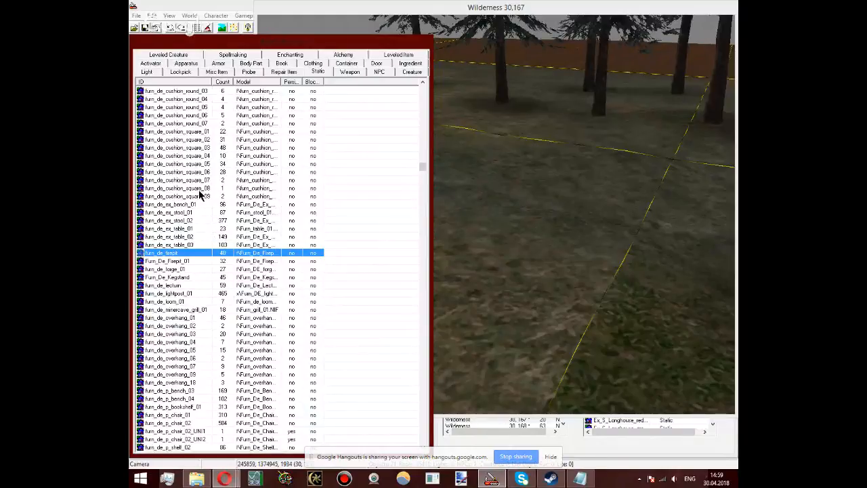
pyautogui.click(202, 212)
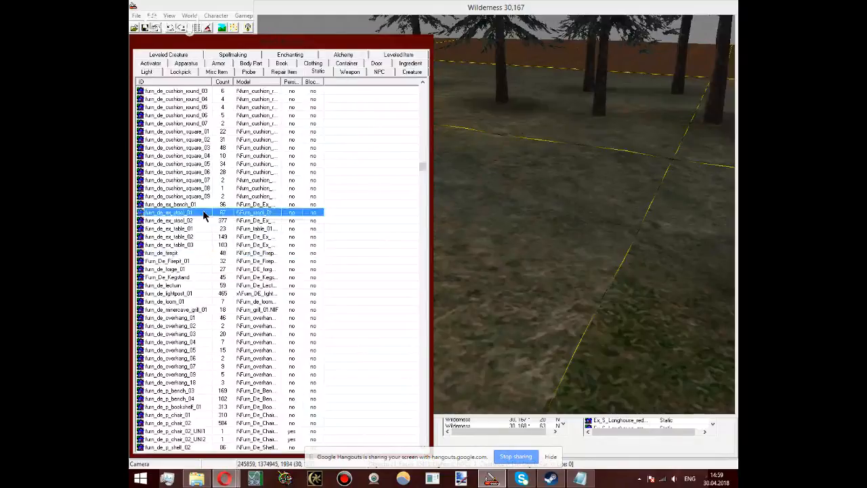
# Step: Find furn_com_fence_01 among the static objects and place it on the ground where the cell borders cross near the pine trees
pyautogui.scroll(7, 206, 193)
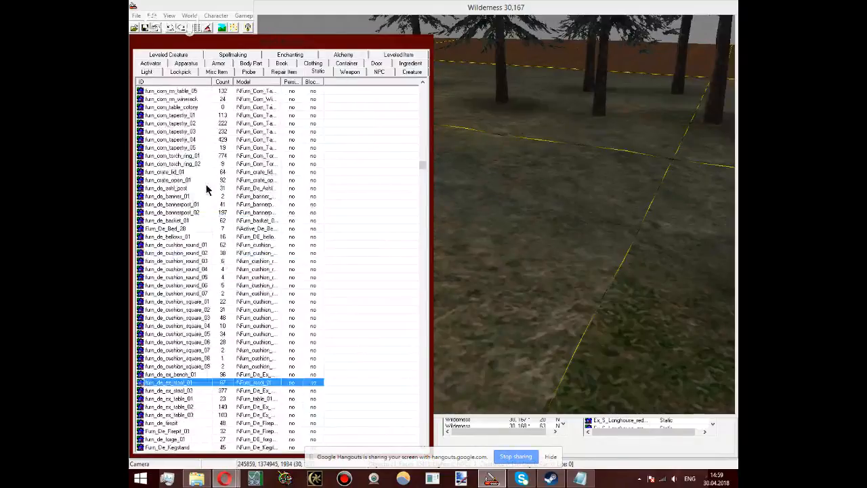
pyautogui.click(269, 197)
pyautogui.scroll(2, 270, 202)
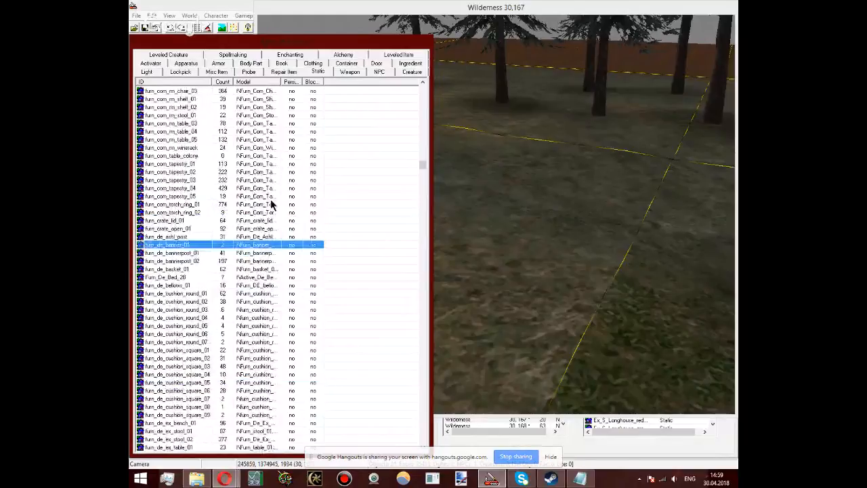
pyautogui.scroll(15, 330, 126)
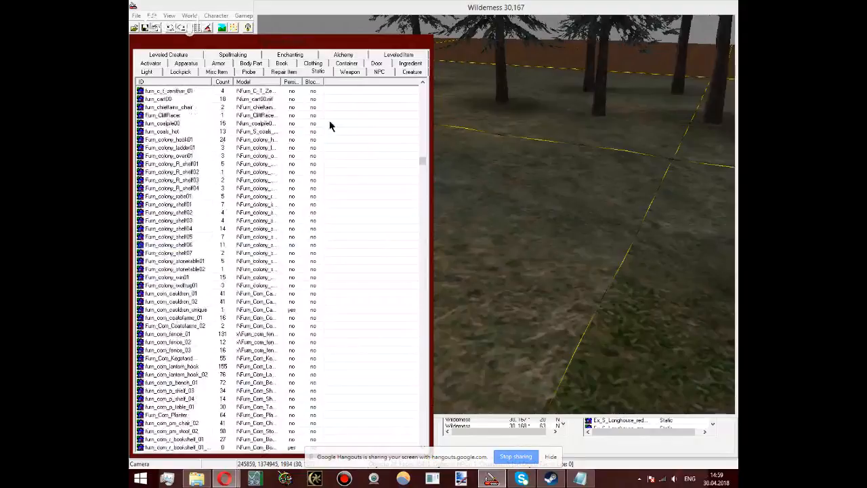
pyautogui.scroll(-15, 186, 219)
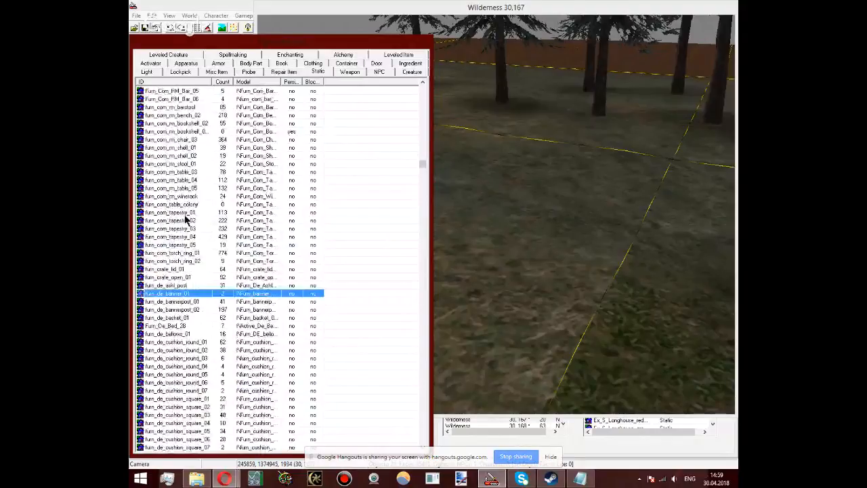
pyautogui.scroll(2, 277, 255)
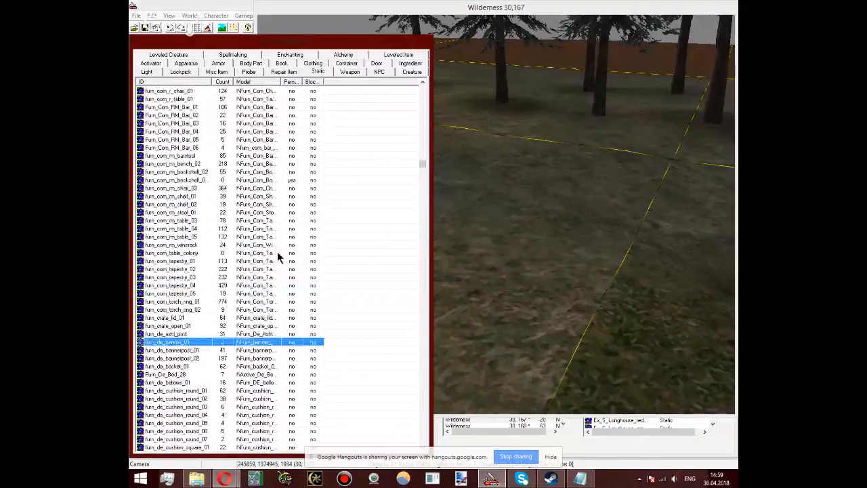
pyautogui.scroll(9, 281, 255)
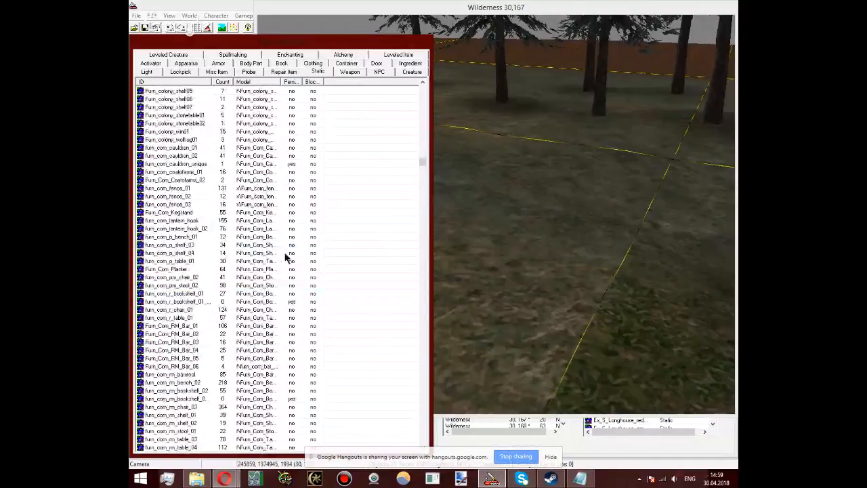
pyautogui.scroll(2, 285, 257)
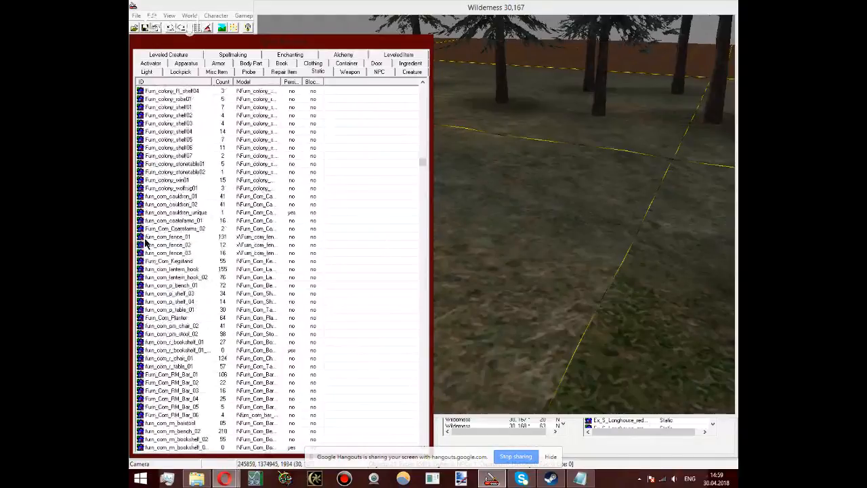
pyautogui.moveTo(144, 239); pyautogui.dragTo(677, 102)
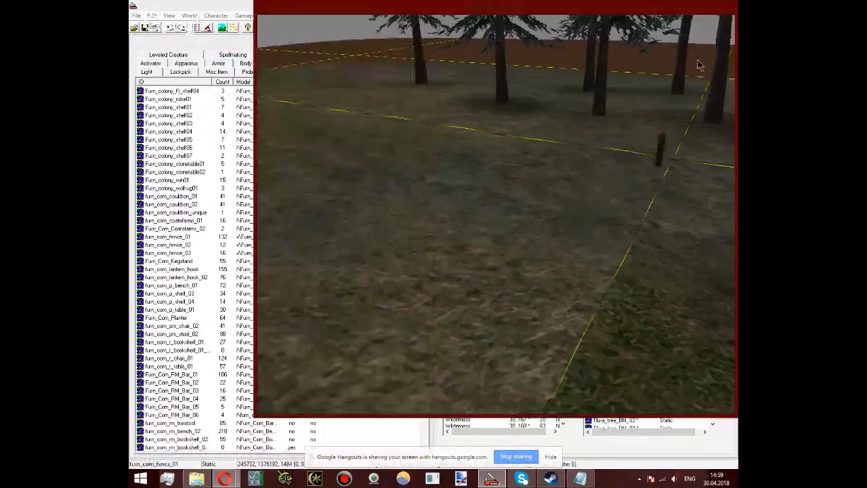
pyautogui.moveTo(700, 65); pyautogui.dragTo(642, 101, button='middle')
pyautogui.keyDown('shift'); pyautogui.moveTo(596, 192); pyautogui.dragTo(670, 132, button='middle'); pyautogui.keyUp('shift')
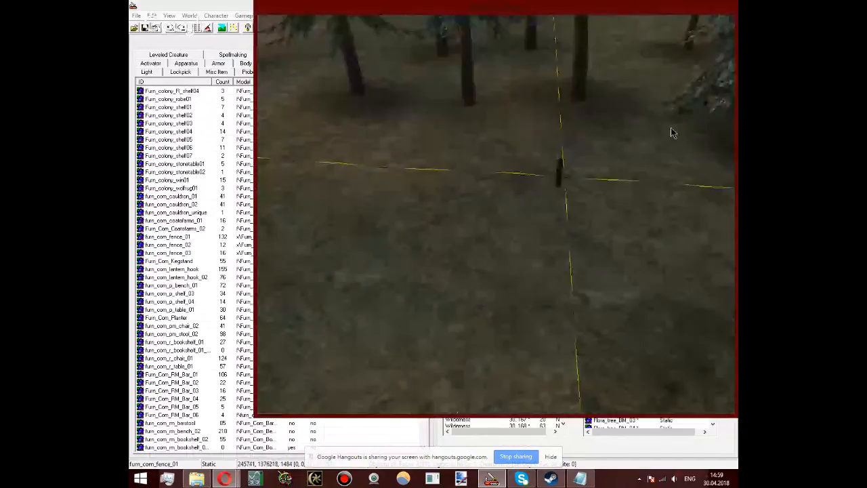
pyautogui.scroll(3, 670, 129)
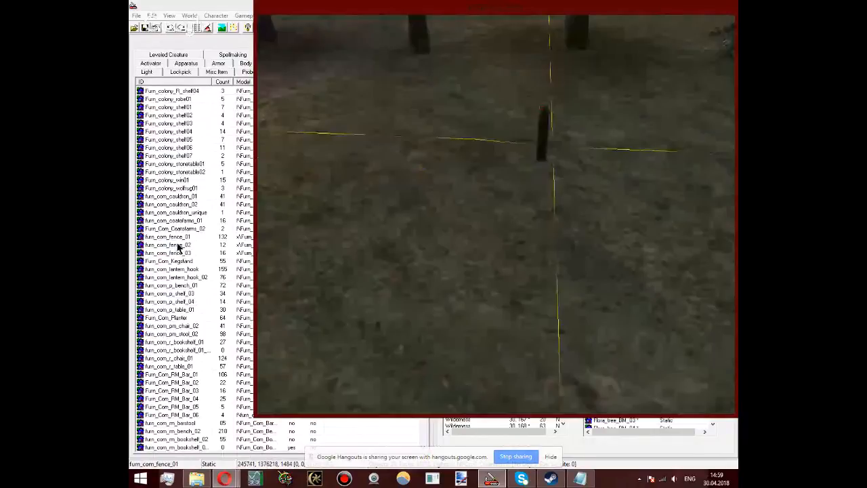
pyautogui.moveTo(179, 249); pyautogui.dragTo(576, 161)
pyautogui.press('Delete')
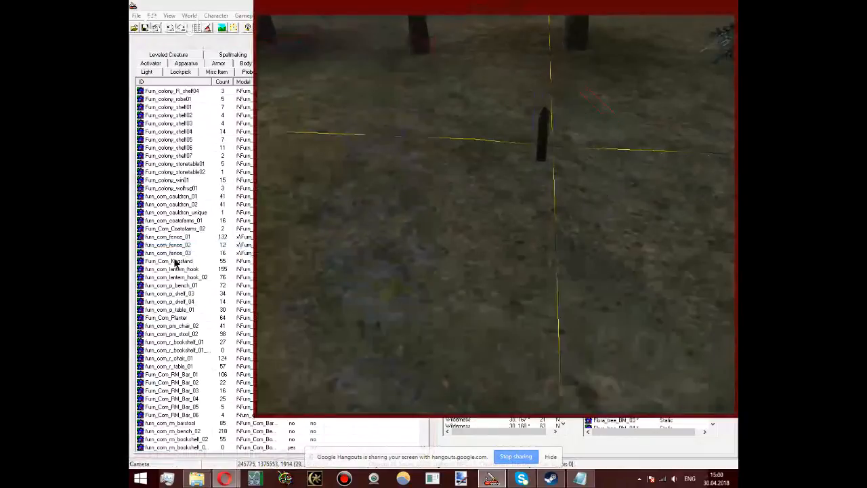
pyautogui.click(266, 255)
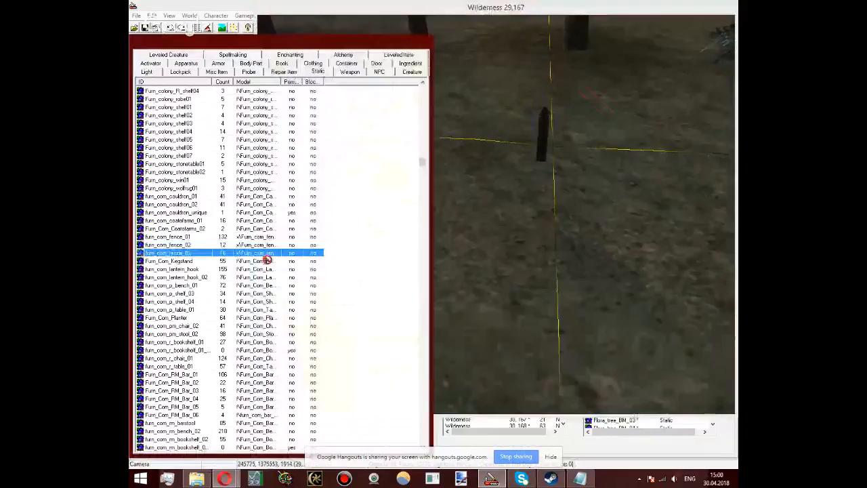
pyautogui.moveTo(268, 259); pyautogui.dragTo(447, 144)
# Step: Place furn_com_fence_02 beside the furn_com_fence_01 piece along the cell border, lower it to the ground, and check its reference data without changes
pyautogui.moveTo(446, 144); pyautogui.dragTo(623, 170, button='right')
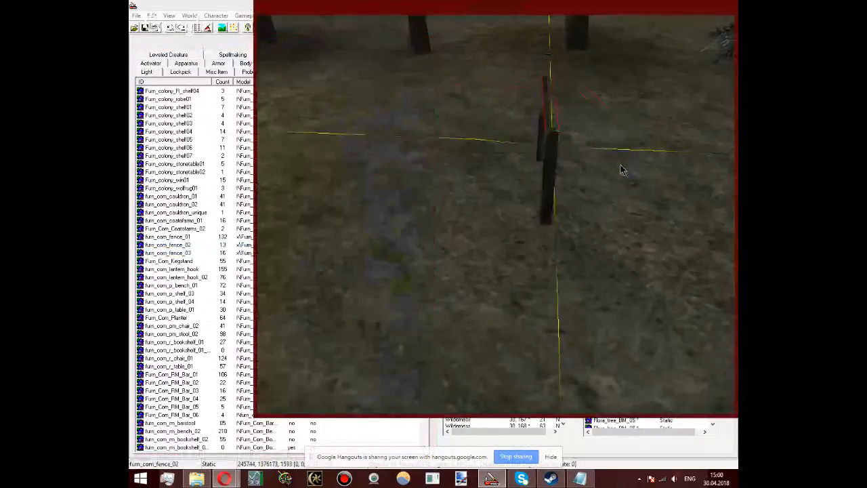
pyautogui.moveTo(553, 174)
pyautogui.mouseDown(button='right')
pyautogui.moveTo(547, 280)
pyautogui.moveTo(550, 208)
pyautogui.mouseUp(button='right')
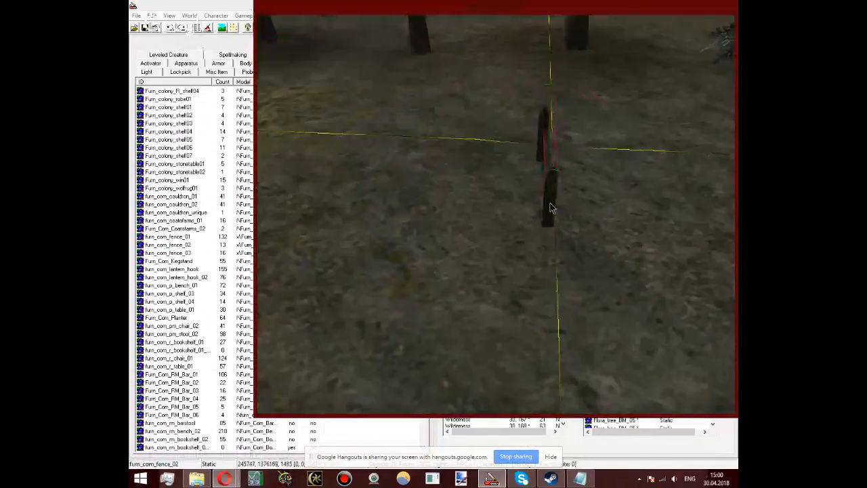
pyautogui.doubleClick(550, 208)
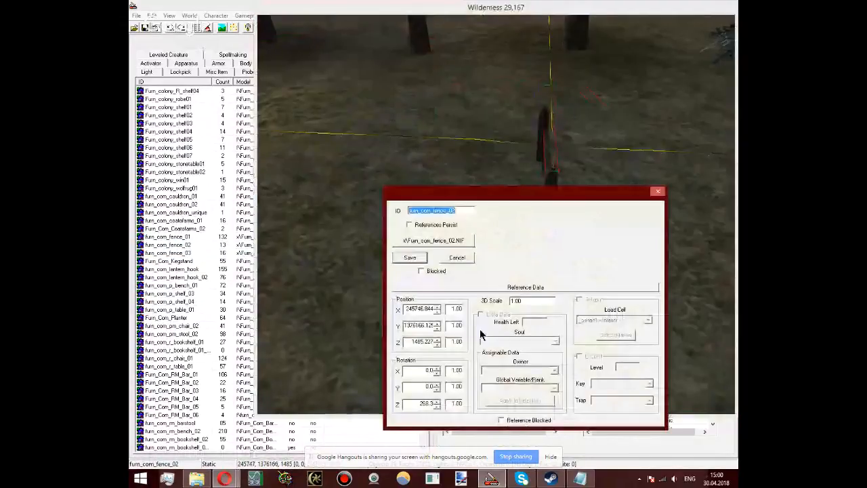
pyautogui.click(455, 258)
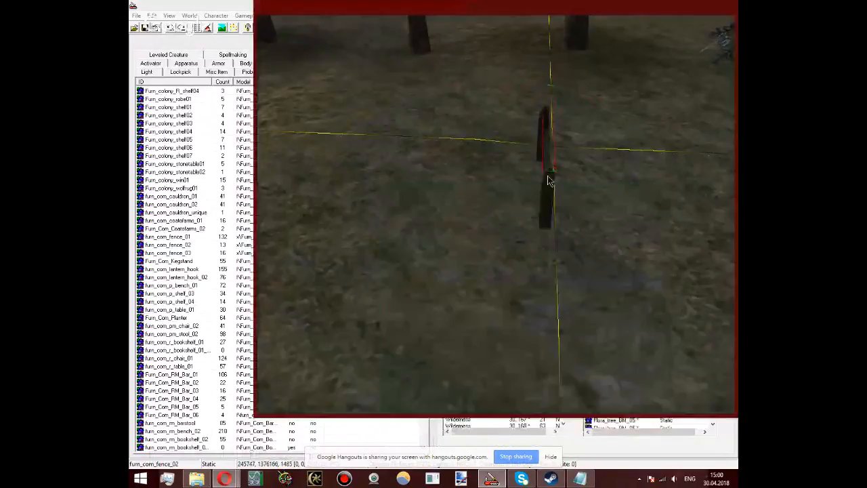
# Step: Line up the furn_com_fence_02 piece with the furn_com_fence_01 post and shift it along the cell border to about Y 1376102
pyautogui.moveTo(549, 180); pyautogui.dragTo(542, 181)
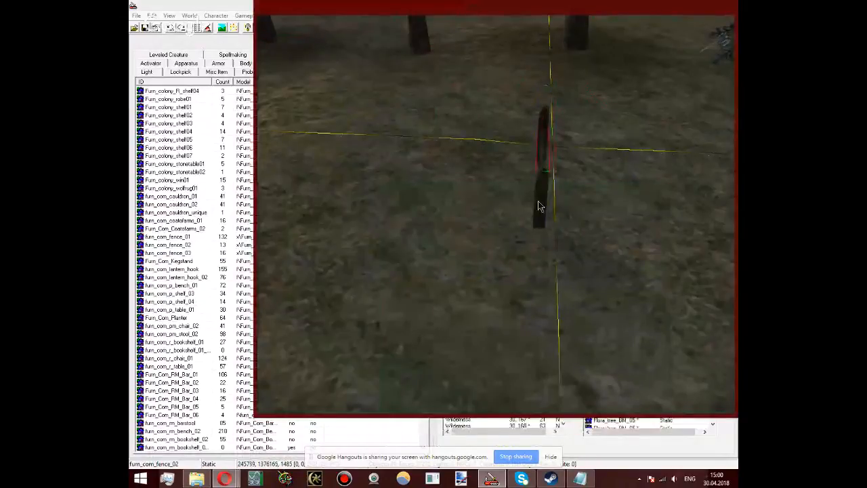
pyautogui.doubleClick(540, 206)
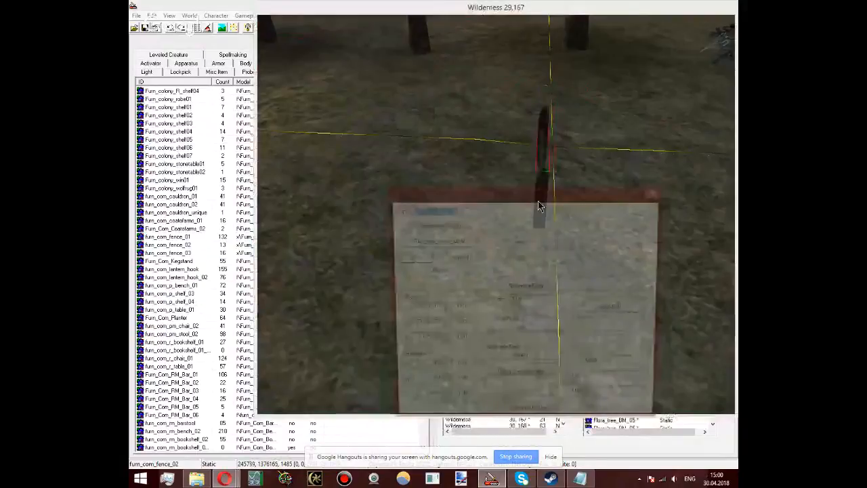
pyautogui.click(410, 259)
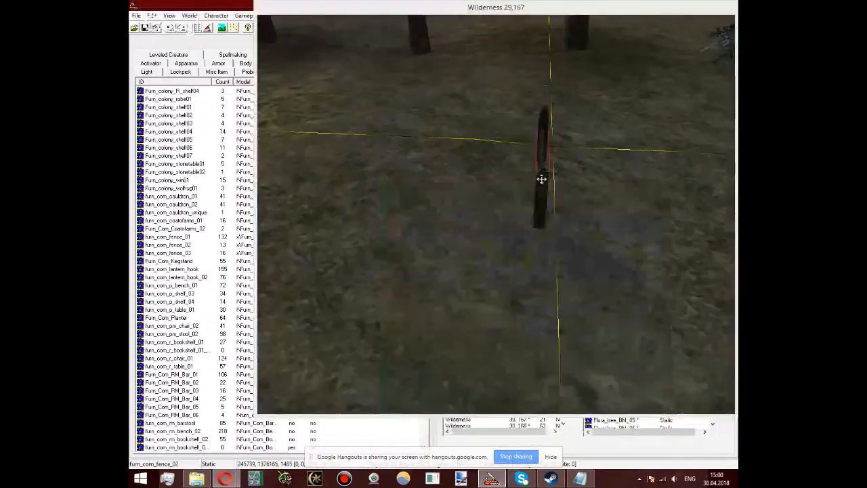
pyautogui.moveTo(541, 178); pyautogui.dragTo(540, 221)
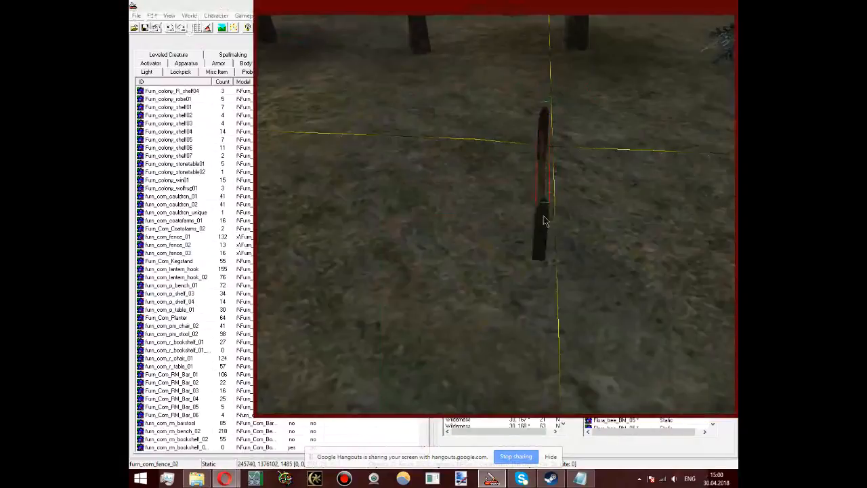
# Step: Try tilting the furn_com_fence_02 piece by 1 degree in its X rotation
pyautogui.doubleClick(544, 221)
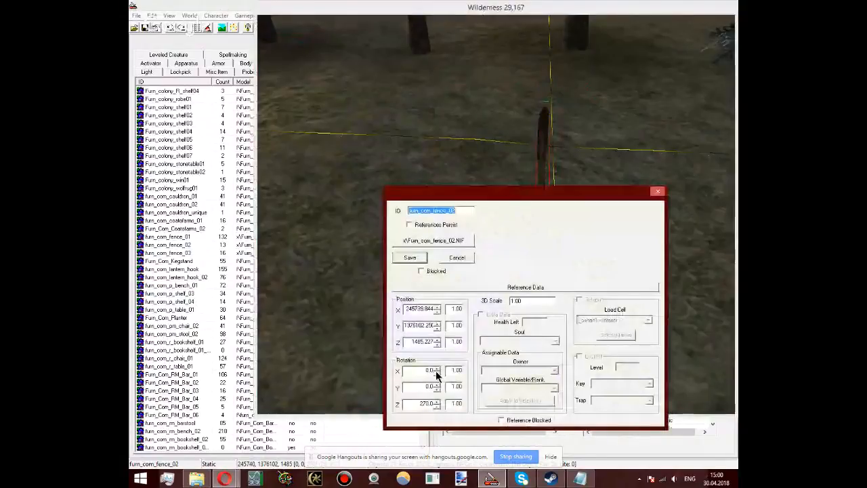
pyautogui.click(436, 370)
pyautogui.click(409, 258)
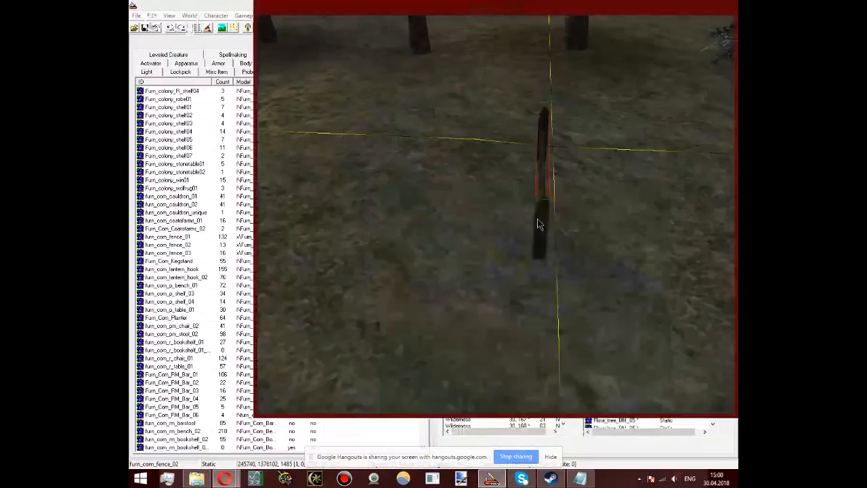
pyautogui.doubleClick(539, 223)
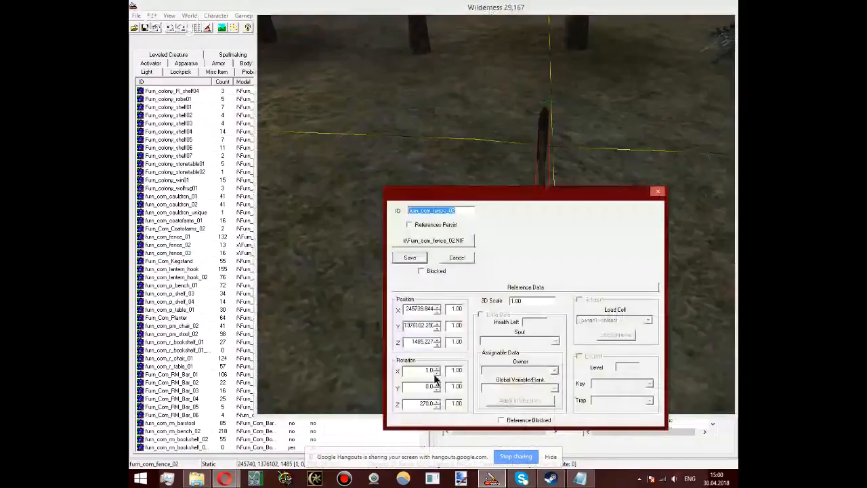
pyautogui.click(541, 220)
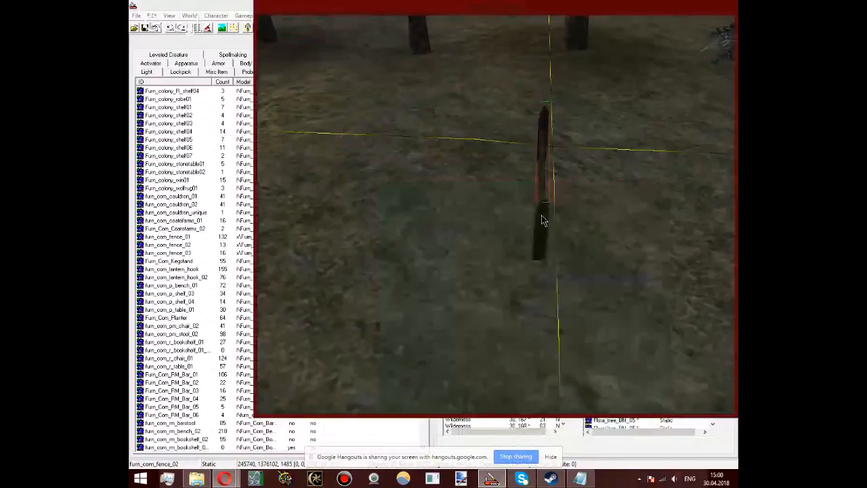
# Step: Raise the furn_com_fence_02 piece out of the ground to a height of about Z 1530
pyautogui.keyDown('shift'); pyautogui.moveTo(541, 216); pyautogui.dragTo(336, 239, button='middle'); pyautogui.keyUp('shift')
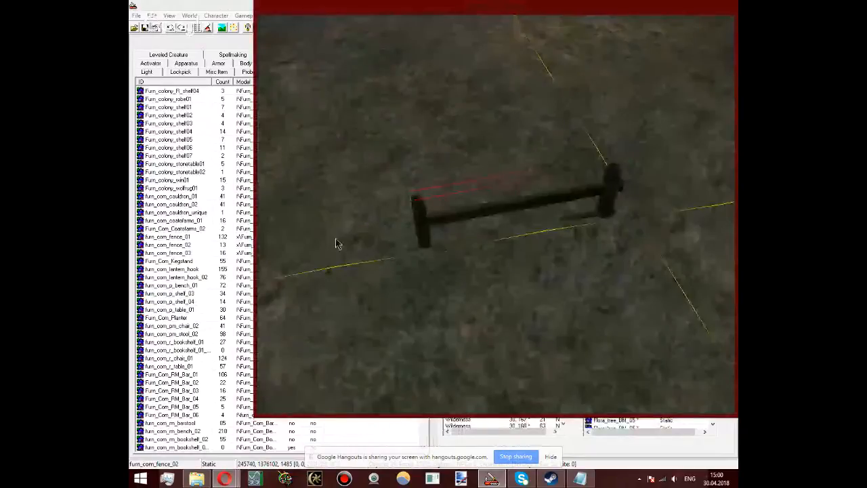
pyautogui.keyDown('shift'); pyautogui.moveTo(337, 244); pyautogui.dragTo(460, 319, button='middle'); pyautogui.keyUp('shift')
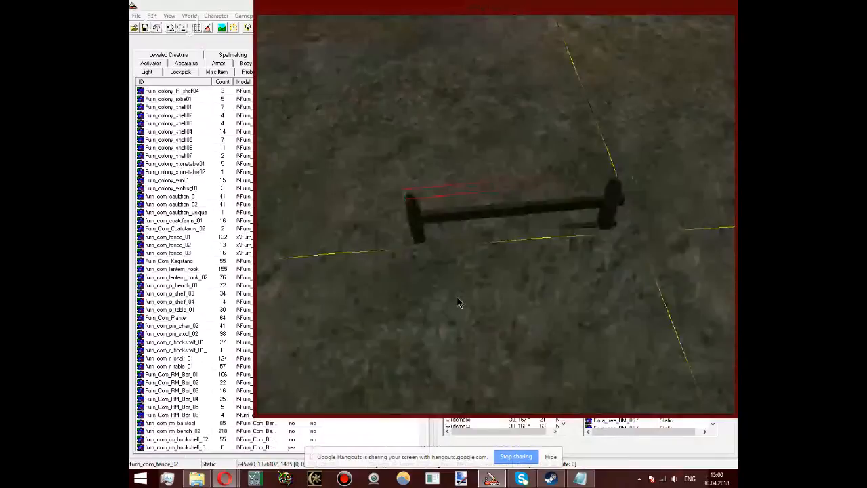
pyautogui.moveTo(428, 234); pyautogui.dragTo(426, 184)
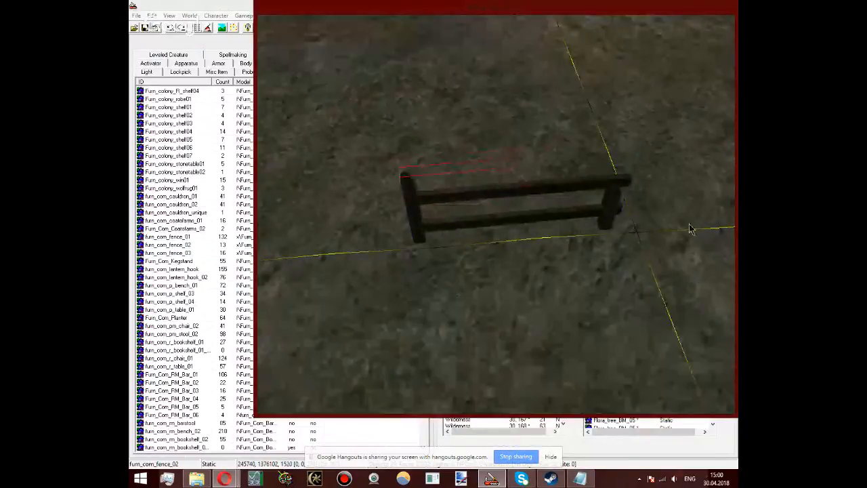
# Step: Move the furn_com_fence_01 post to the open rail end of furn_com_fence_02 at about Y 1376236 and raise it to match
pyautogui.click(607, 203)
pyautogui.moveTo(607, 203); pyautogui.dragTo(623, 197)
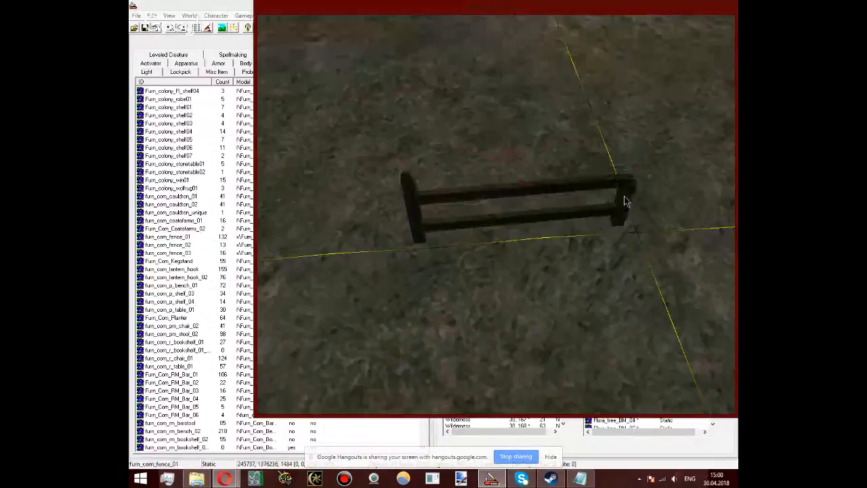
pyautogui.moveTo(626, 201); pyautogui.dragTo(647, 209)
pyautogui.keyDown('shift'); pyautogui.moveTo(647, 209); pyautogui.dragTo(546, 205, button='middle'); pyautogui.keyUp('shift')
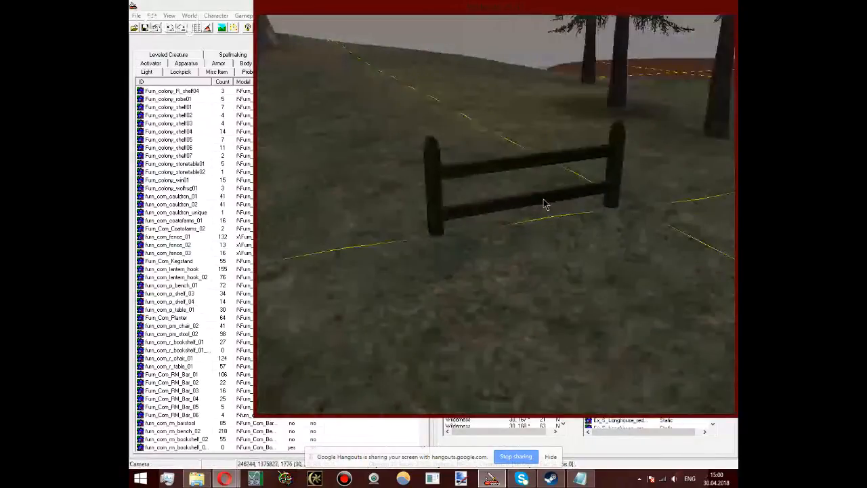
# Step: Raise both fence pieces further above the terrain, furn_com_fence_02 to about Z 1543 and furn_com_fence_01 to about Z 1536
pyautogui.click(543, 201)
pyautogui.moveTo(544, 201); pyautogui.dragTo(623, 146)
pyautogui.press('d')
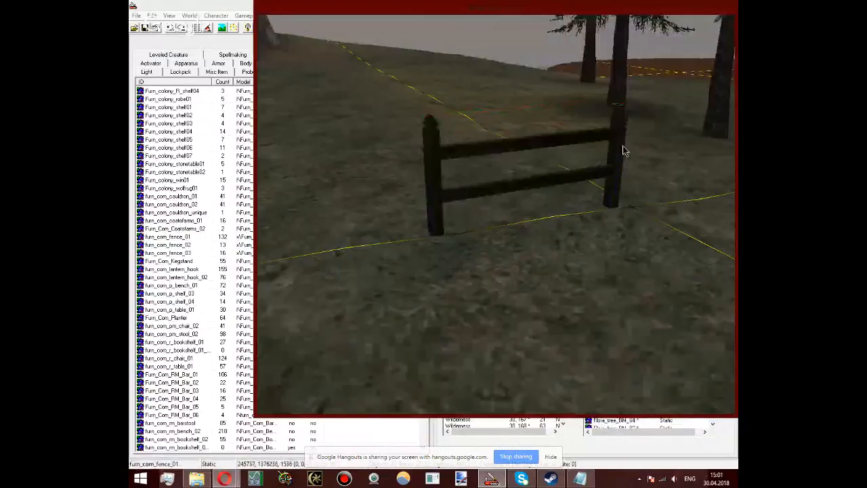
pyautogui.moveTo(623, 146); pyautogui.dragTo(626, 146, button='middle')
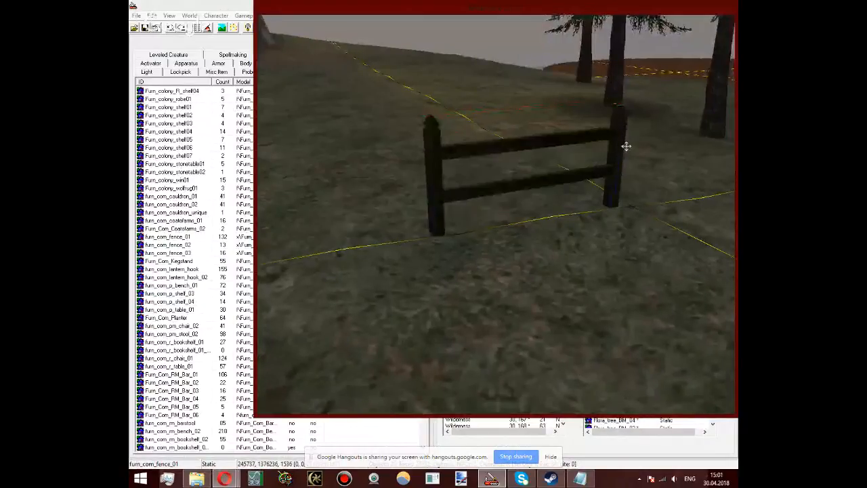
# Step: Examine the fence section's position relative to the village and cell border, and select furn_com_fence_02 for a close look at its outer end
pyautogui.scroll(-5, 646, 237)
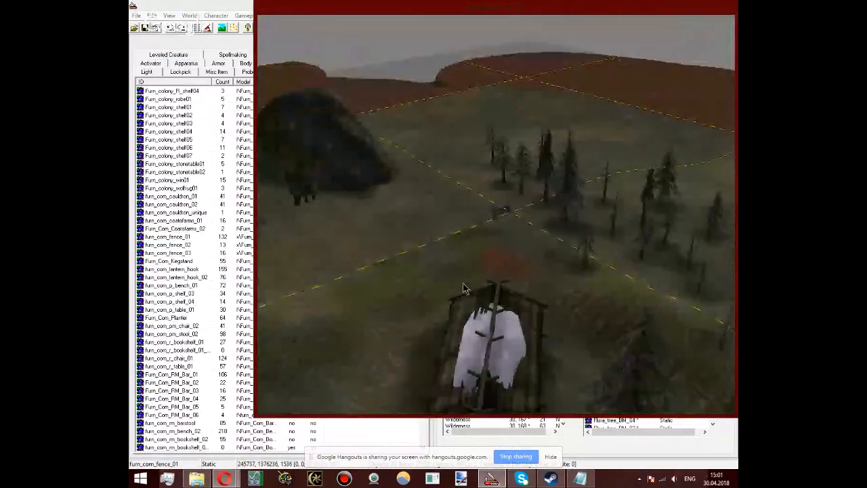
pyautogui.scroll(-5, 464, 287)
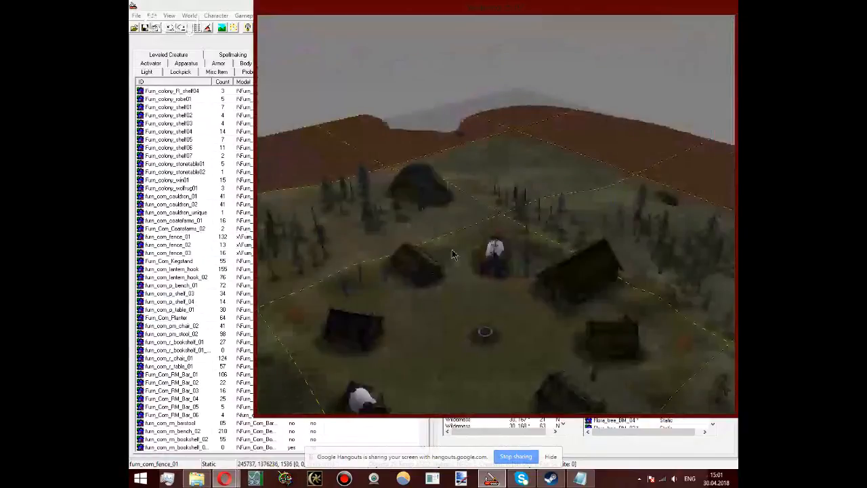
pyautogui.scroll(10, 453, 254)
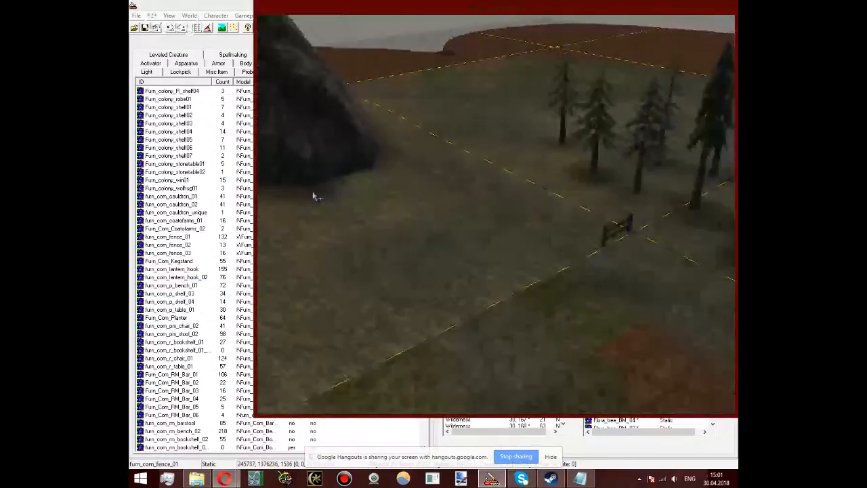
pyautogui.moveTo(314, 196); pyautogui.dragTo(260, 169, button='middle')
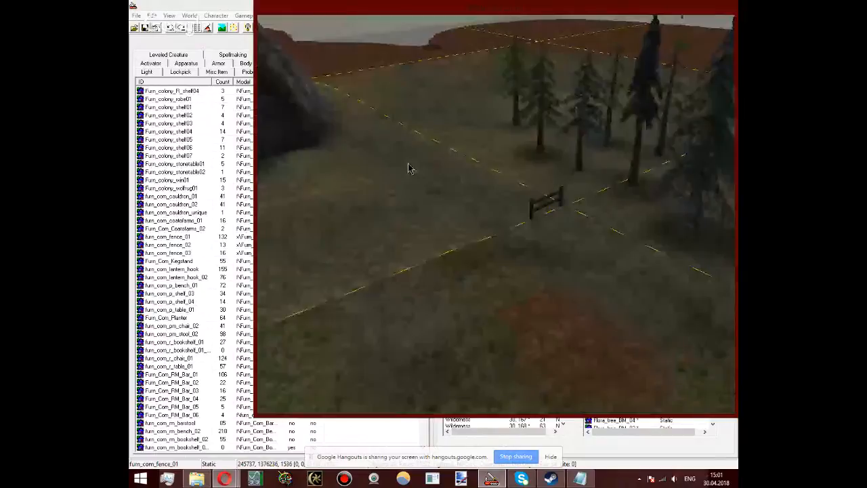
pyautogui.keyDown('shift'); pyautogui.moveTo(409, 168); pyautogui.dragTo(538, 211, button='middle'); pyautogui.keyUp('shift')
pyautogui.click(544, 202)
pyautogui.scroll(3, 544, 202)
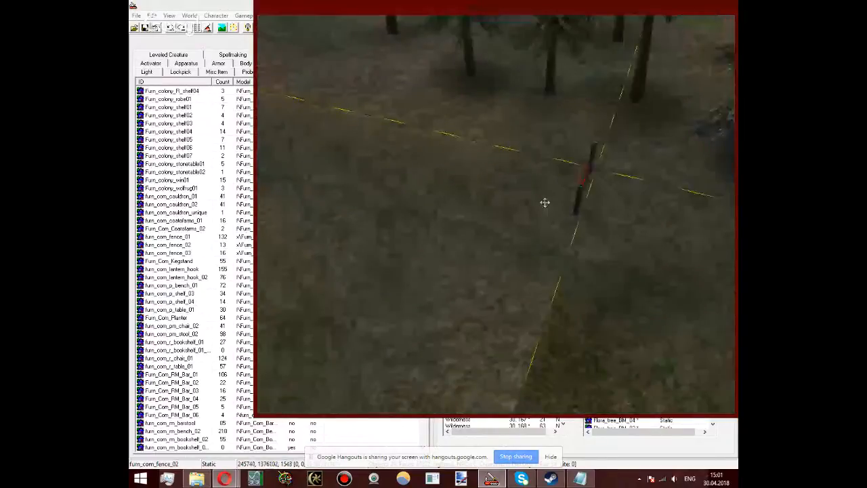
pyautogui.scroll(3, 545, 202)
pyautogui.moveTo(544, 202); pyautogui.dragTo(439, 210, button='middle')
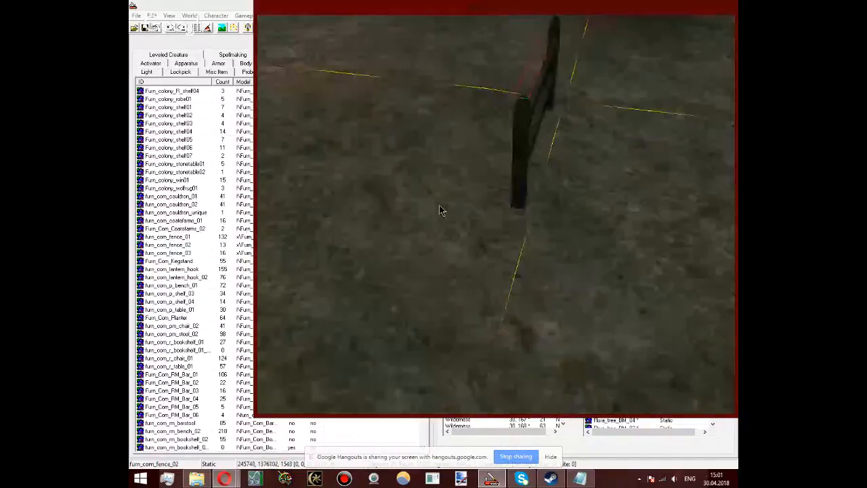
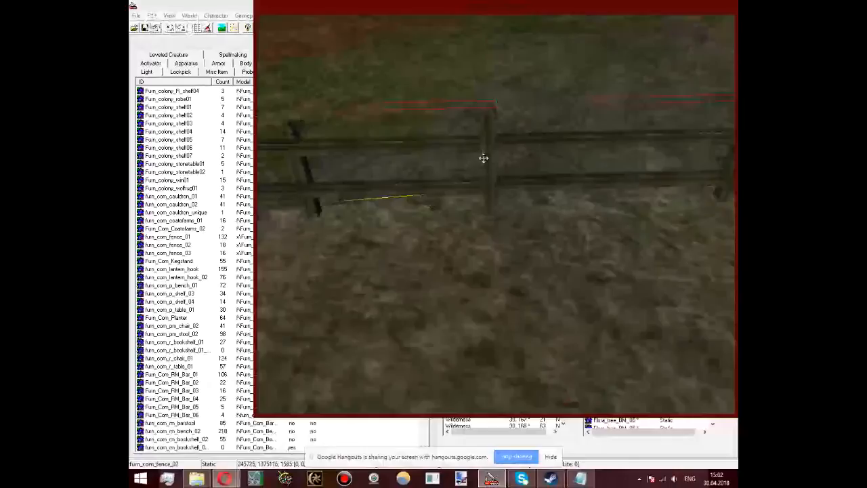
# Step: Shift the selected furn_com_fence_02 pair against the fence end at about X 245740, Y 1375061, Z 1581
pyautogui.moveTo(483, 157); pyautogui.dragTo(526, 195)
pyautogui.keyDown('shift'); pyautogui.moveTo(528, 197); pyautogui.dragTo(593, 210, button='middle'); pyautogui.keyUp('shift')
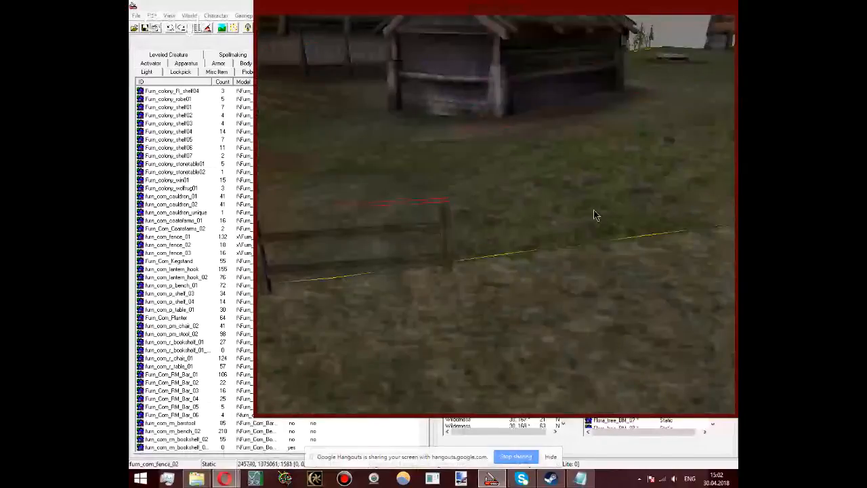
# Step: Paste copies of the furn_com_fence_02 pair and move the selected one beyond the fence end to about X 245733, Y 1374544, Z 1596
pyautogui.hotkey('ctrl', 'v')
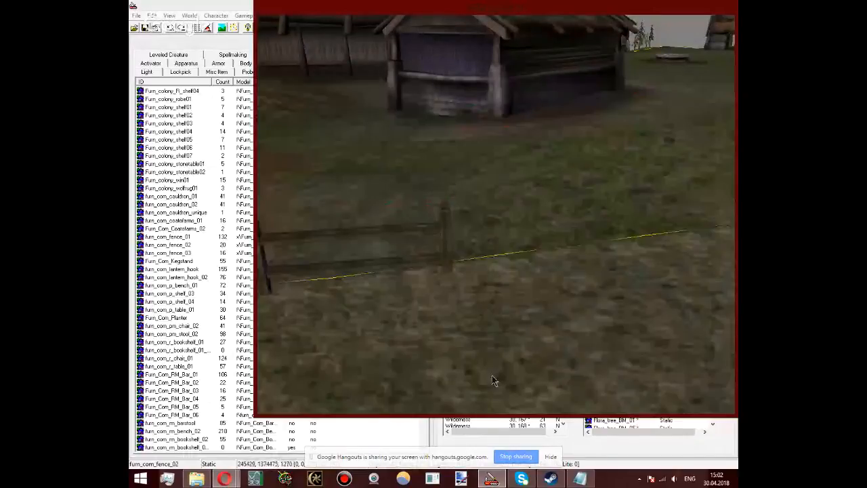
pyautogui.keyDown('shift'); pyautogui.moveTo(491, 376); pyautogui.dragTo(454, 326, button='middle'); pyautogui.keyUp('shift')
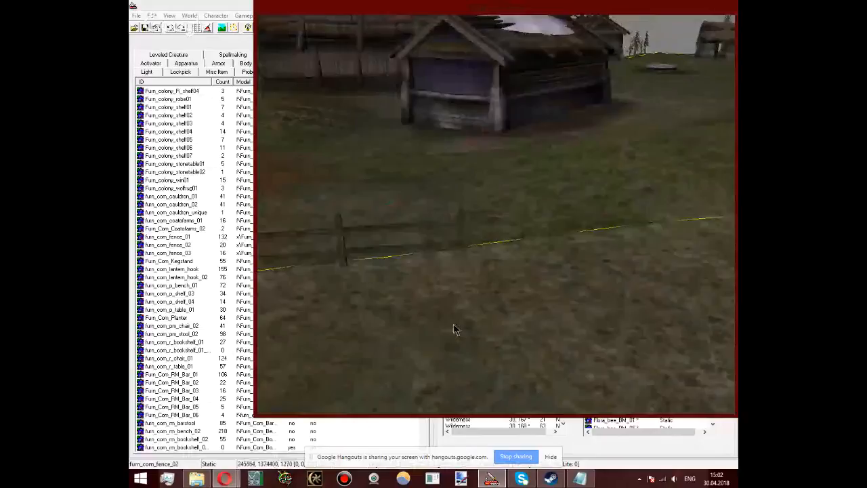
pyautogui.scroll(-5, 455, 330)
pyautogui.hotkey('ctrl', 'v')
pyautogui.moveTo(569, 115); pyautogui.dragTo(571, 57)
pyautogui.scroll(3, 563, 242)
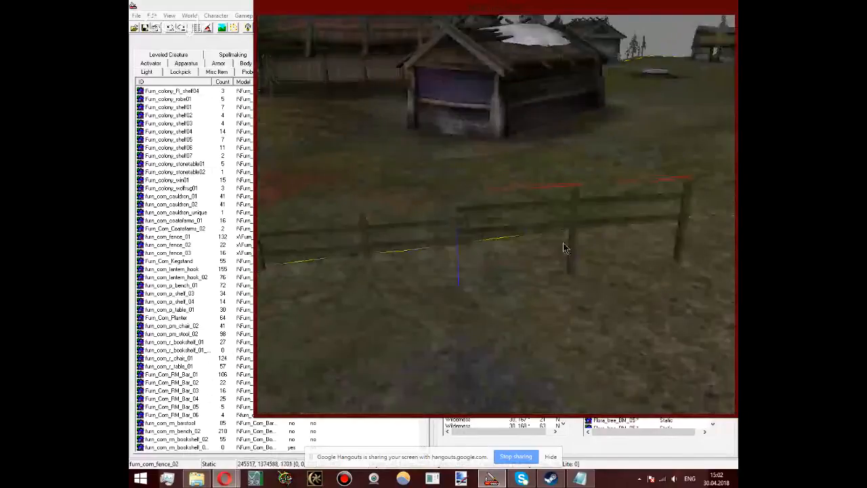
pyautogui.moveTo(562, 243); pyautogui.dragTo(582, 258)
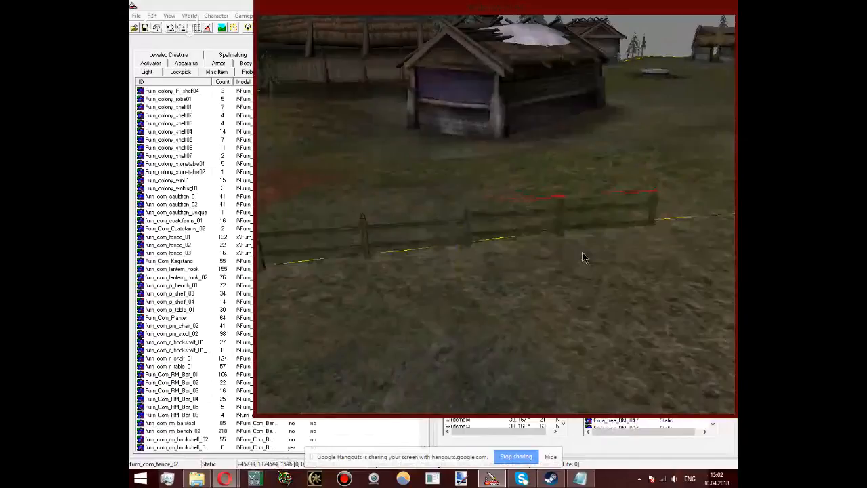
# Step: Fine-tune the new fence pair's joint with the neighbouring post to about X 245739, Y 1374541, Z 1602
pyautogui.scroll(3, 581, 252)
pyautogui.keyDown('shift'); pyautogui.moveTo(582, 252); pyautogui.dragTo(533, 222, button='middle'); pyautogui.keyUp('shift')
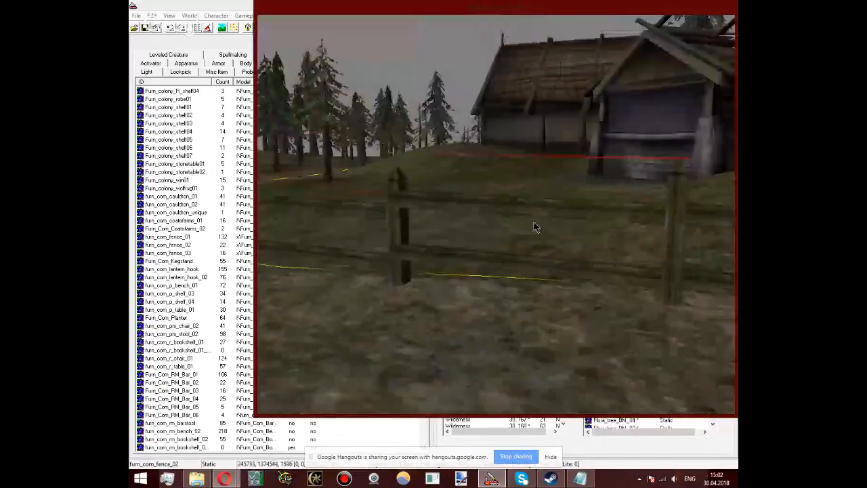
pyautogui.keyDown('shift'); pyautogui.moveTo(533, 226); pyautogui.dragTo(503, 339, button='middle'); pyautogui.keyUp('shift')
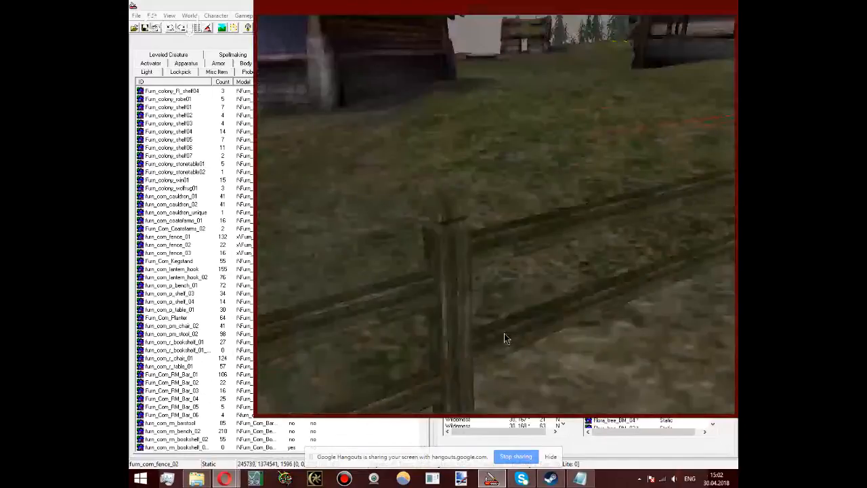
pyautogui.moveTo(504, 334); pyautogui.dragTo(513, 330)
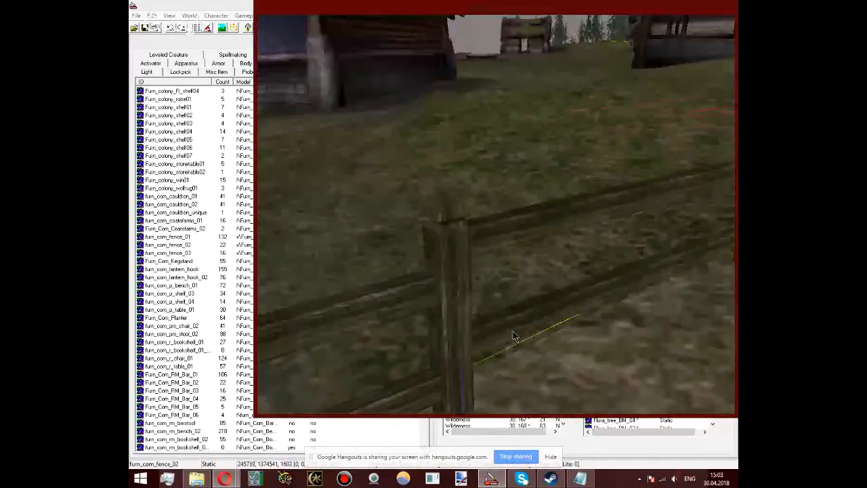
pyautogui.keyDown('shift'); pyautogui.moveTo(513, 336); pyautogui.dragTo(555, 258, button='middle'); pyautogui.keyUp('shift')
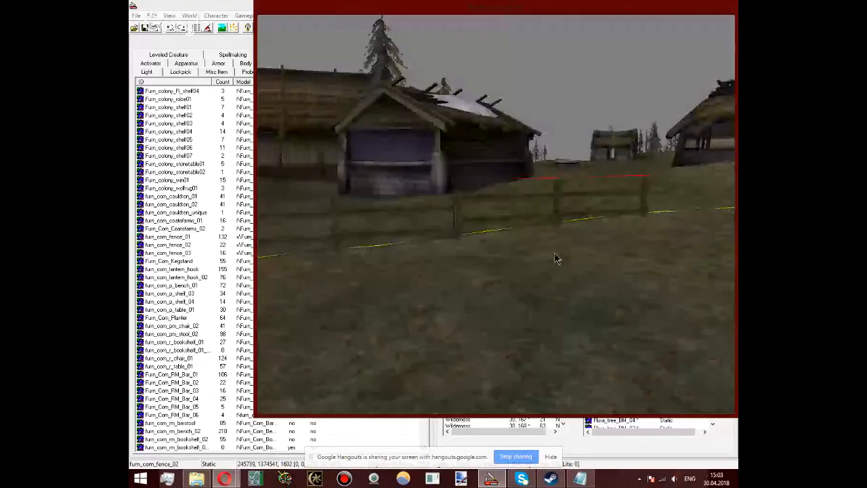
# Step: Lower the terrain along the newest fence section with landscape editing at an edit radius of 3
pyautogui.press('h')
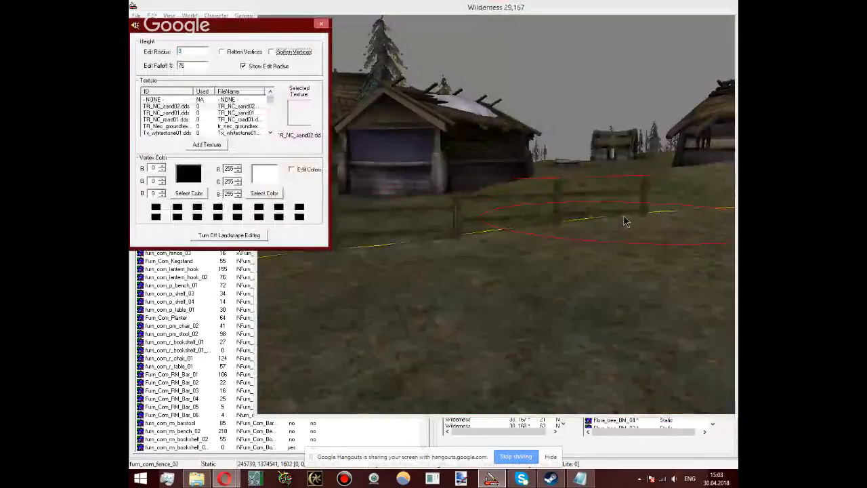
pyautogui.click(615, 225)
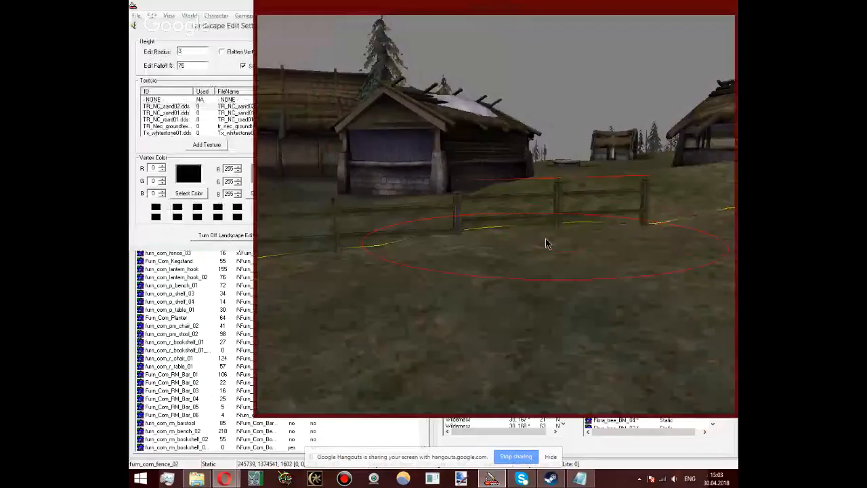
pyautogui.moveTo(545, 239); pyautogui.dragTo(468, 271, button='middle')
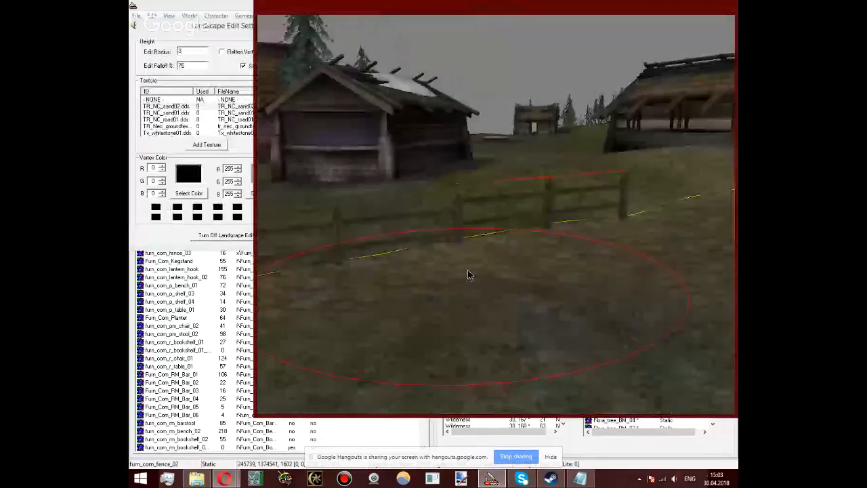
# Step: Set the landscape edit radius to 1, enable Soften Vertices and close landscape editing
pyautogui.moveTo(186, 52); pyautogui.dragTo(159, 53)
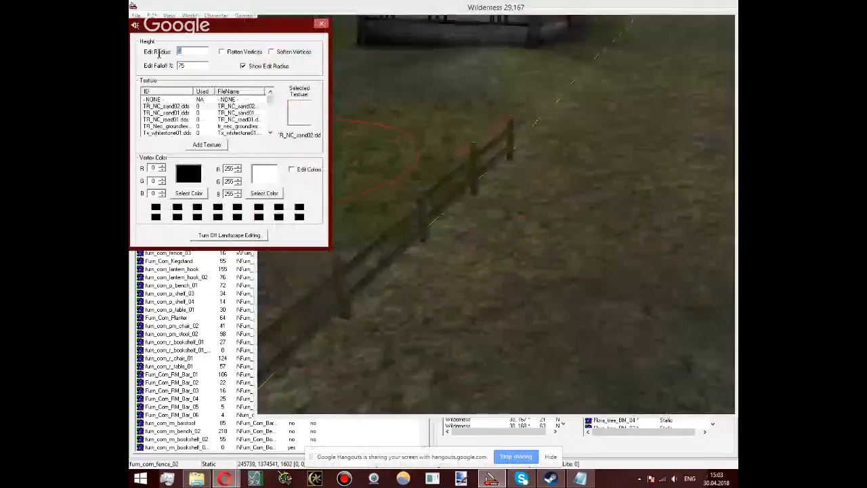
pyautogui.click(454, 255)
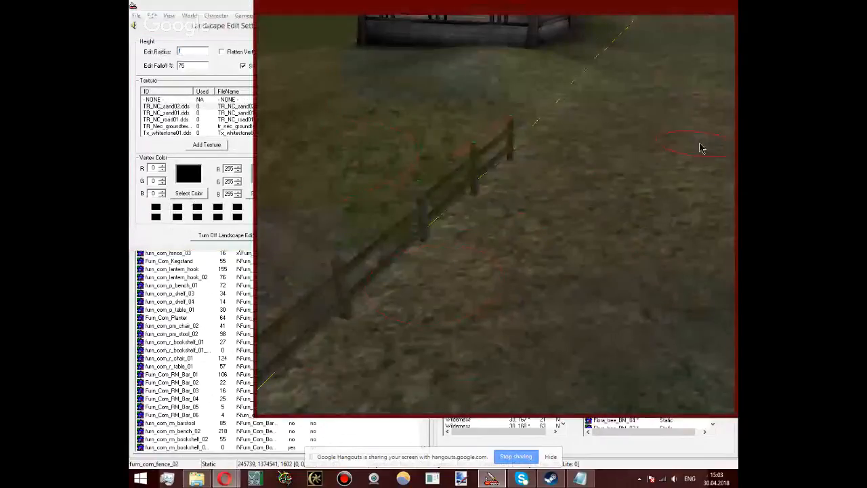
pyautogui.click(194, 30)
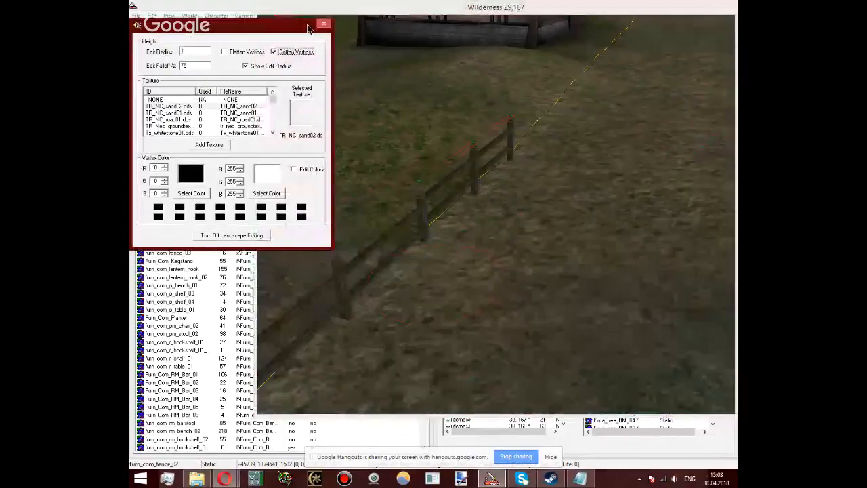
pyautogui.click(323, 24)
# Step: Add another furn_com_fence_02 pair and join it to the fence end at about X 245736, Y 1374023, Z 1622
pyautogui.moveTo(223, 104); pyautogui.dragTo(432, 206, button='middle')
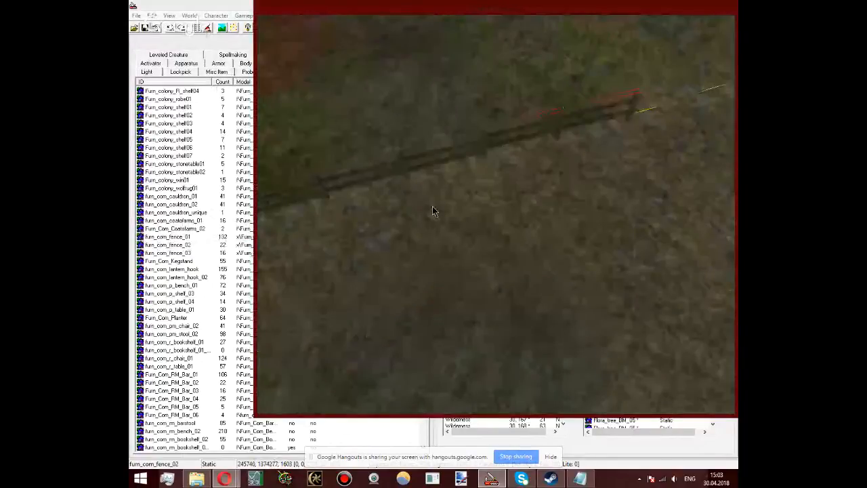
pyautogui.moveTo(432, 211); pyautogui.dragTo(512, 220, button='middle')
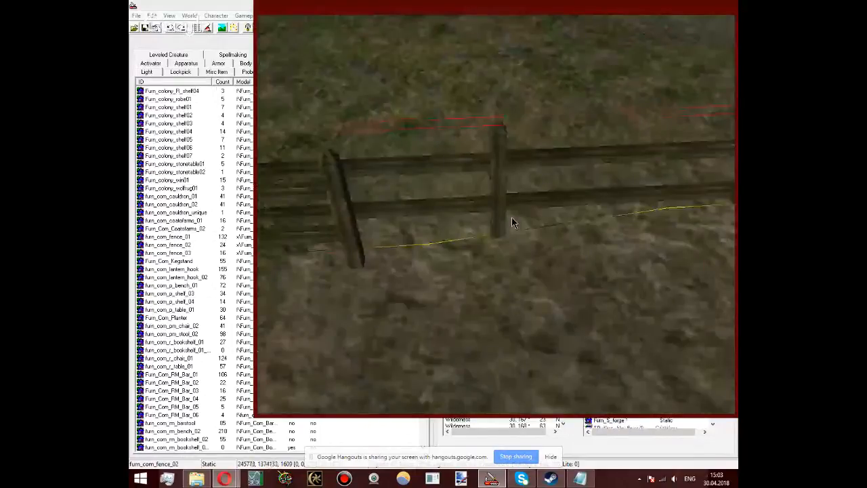
pyautogui.moveTo(512, 219); pyautogui.dragTo(669, 246)
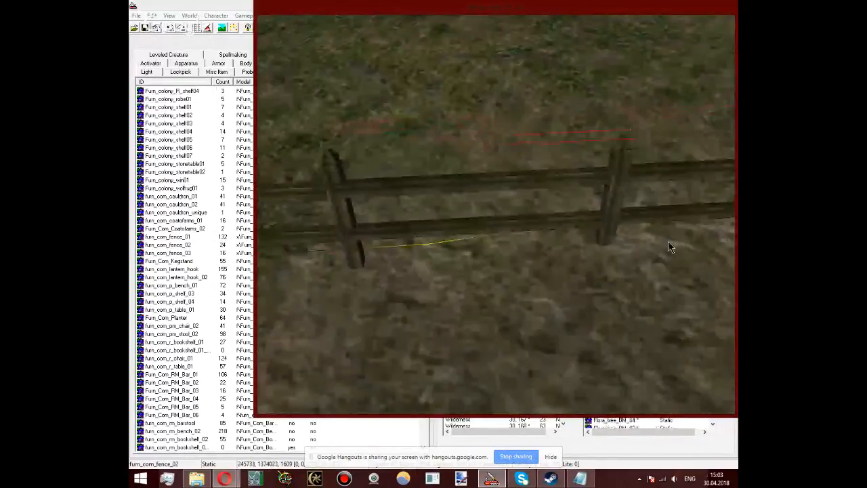
pyautogui.moveTo(669, 246); pyautogui.dragTo(663, 234)
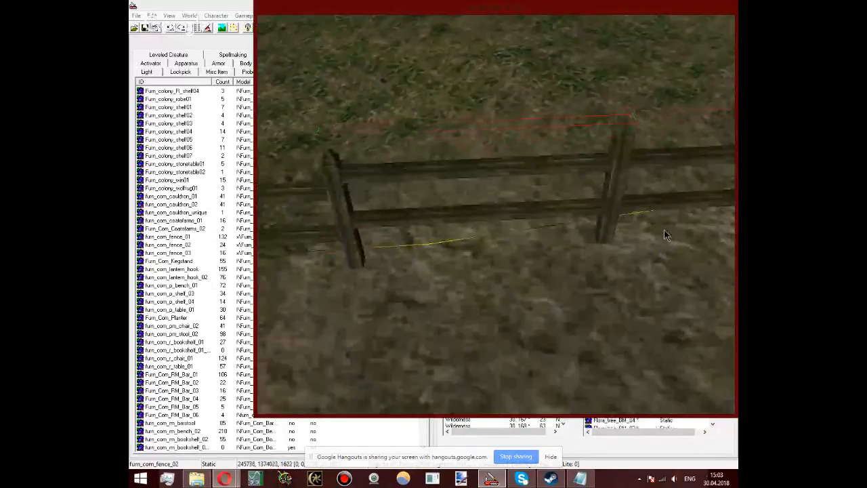
pyautogui.scroll(-5, 663, 234)
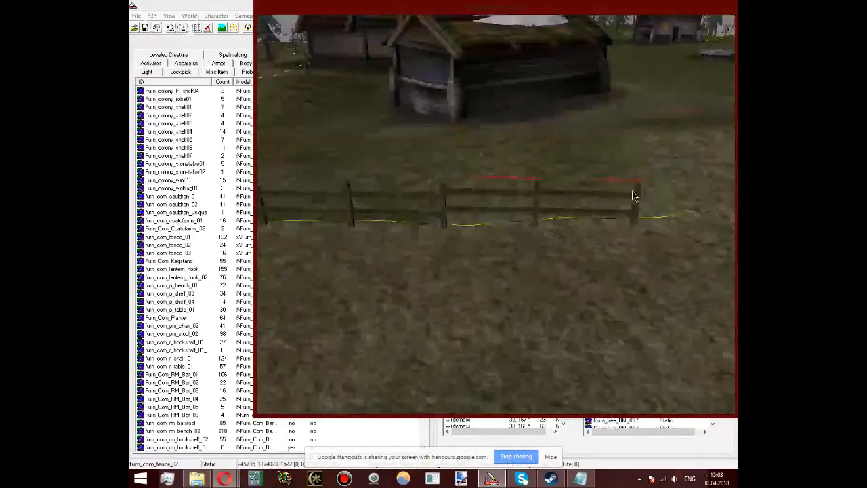
# Step: Paste a further furn_com_fence_02 pair and place it along the cell border at about X 245738, Y 1373491, Z 1642
pyautogui.scroll(-5, 634, 195)
pyautogui.keyDown('shift'); pyautogui.moveTo(634, 196); pyautogui.dragTo(503, 285, button='middle'); pyautogui.keyUp('shift')
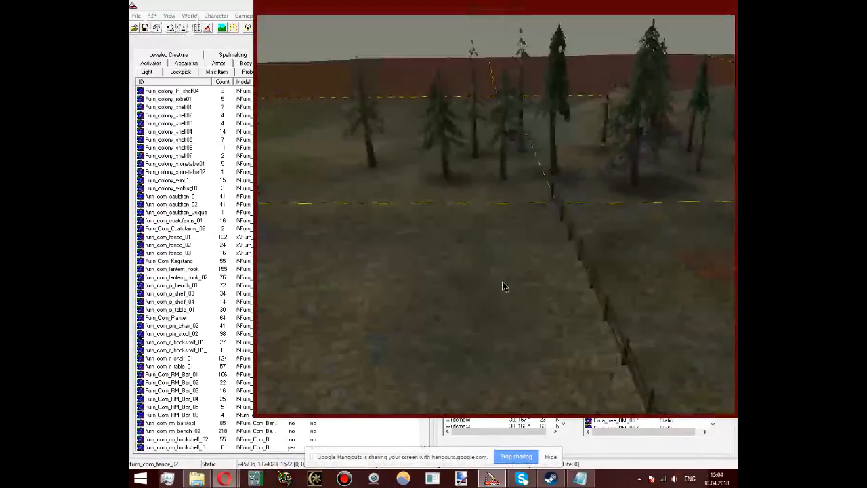
pyautogui.keyDown('shift'); pyautogui.moveTo(502, 286); pyautogui.dragTo(537, 361, button='middle'); pyautogui.keyUp('shift')
pyautogui.moveTo(537, 360); pyautogui.dragTo(535, 370)
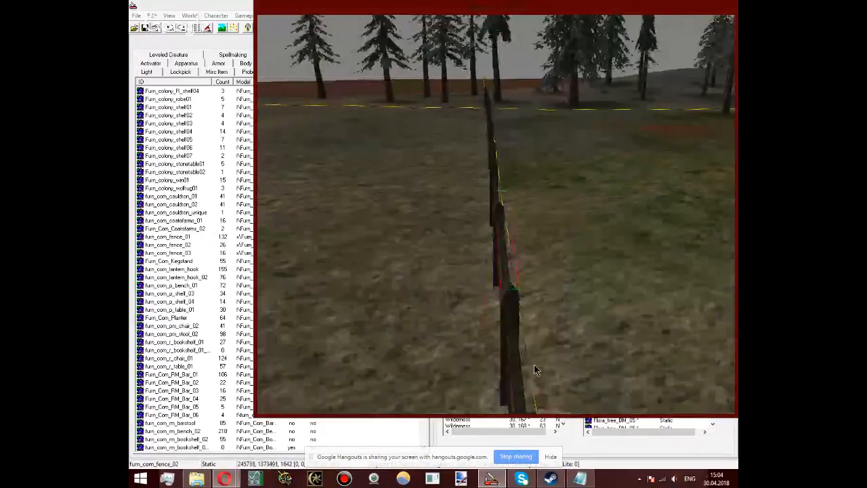
# Step: Adjust the latest fence pair horizontally to meet the adjoining post at about X 245738, Y 1373497
pyautogui.moveTo(534, 365); pyautogui.dragTo(451, 306, button='middle')
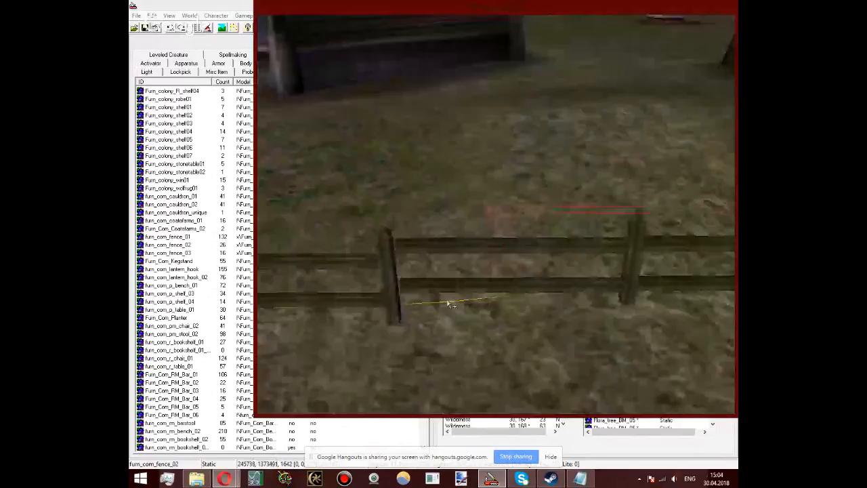
pyautogui.moveTo(449, 305); pyautogui.dragTo(463, 306, button='middle')
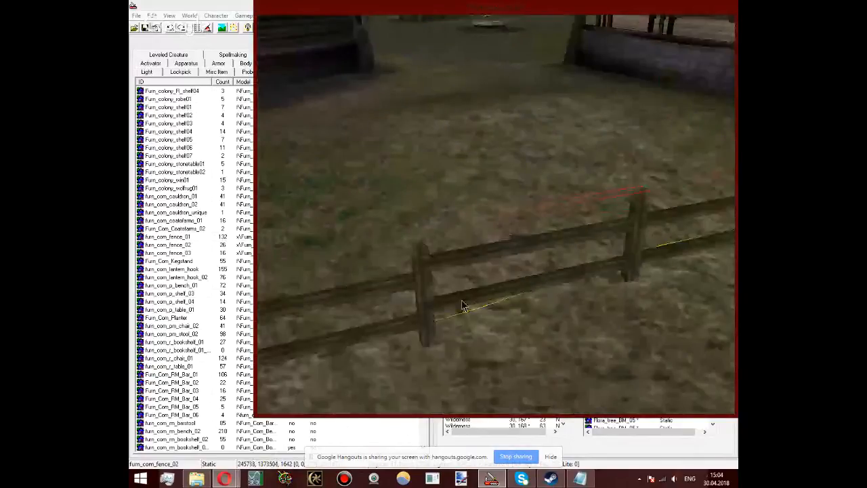
pyautogui.moveTo(462, 306); pyautogui.dragTo(458, 305)
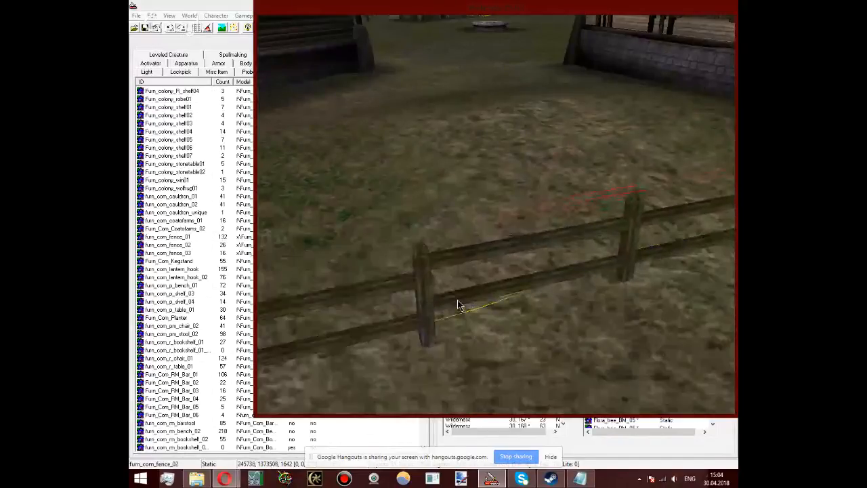
pyautogui.keyDown('shift'); pyautogui.moveTo(457, 305); pyautogui.dragTo(511, 171, button='middle'); pyautogui.keyUp('shift')
pyautogui.moveTo(511, 170); pyautogui.dragTo(509, 176)
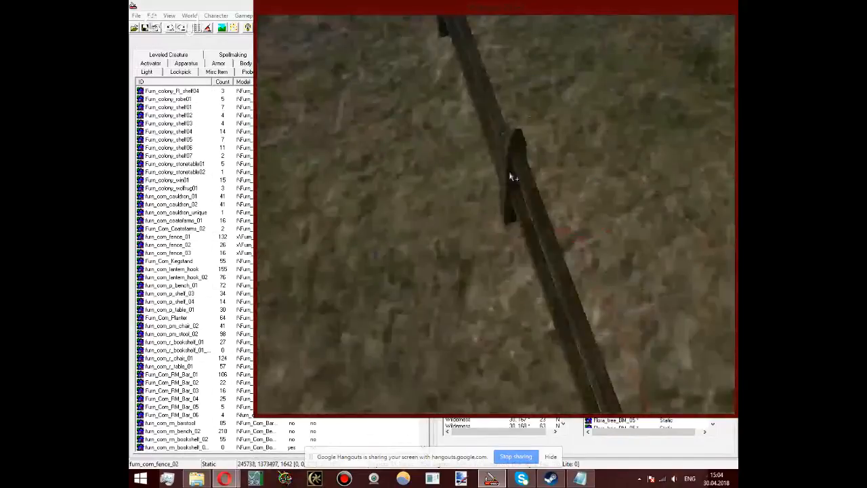
# Step: Extend the fence with one more furn_com_fence_02 pair aligned at about X 245738, Y 1372973, Z 1660
pyautogui.keyDown('shift'); pyautogui.moveTo(513, 178); pyautogui.dragTo(445, 97, button='middle'); pyautogui.keyUp('shift')
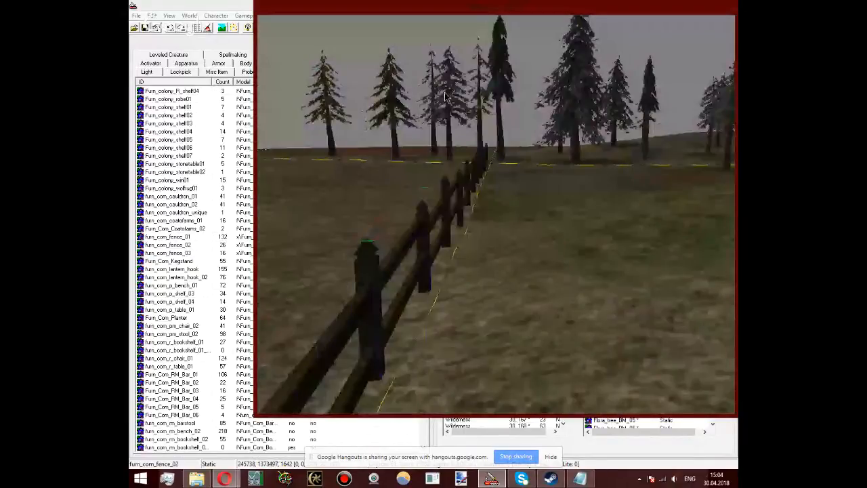
pyautogui.keyDown('shift'); pyautogui.moveTo(445, 97); pyautogui.dragTo(426, 323, button='middle'); pyautogui.keyUp('shift')
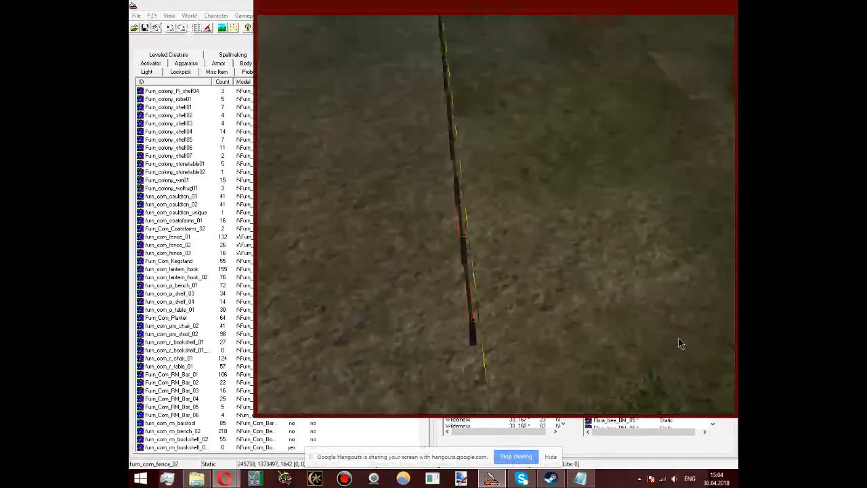
pyautogui.keyDown('shift'); pyautogui.moveTo(679, 343); pyautogui.dragTo(491, 432, button='middle'); pyautogui.keyUp('shift')
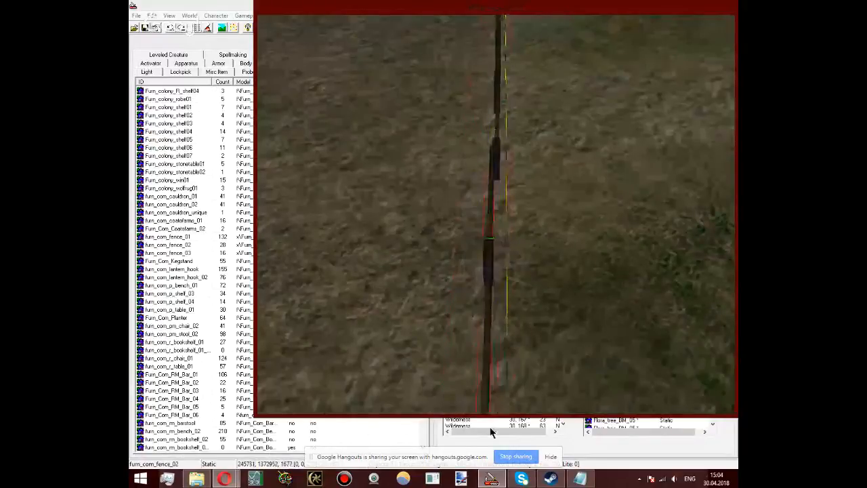
pyautogui.moveTo(489, 382); pyautogui.dragTo(526, 340)
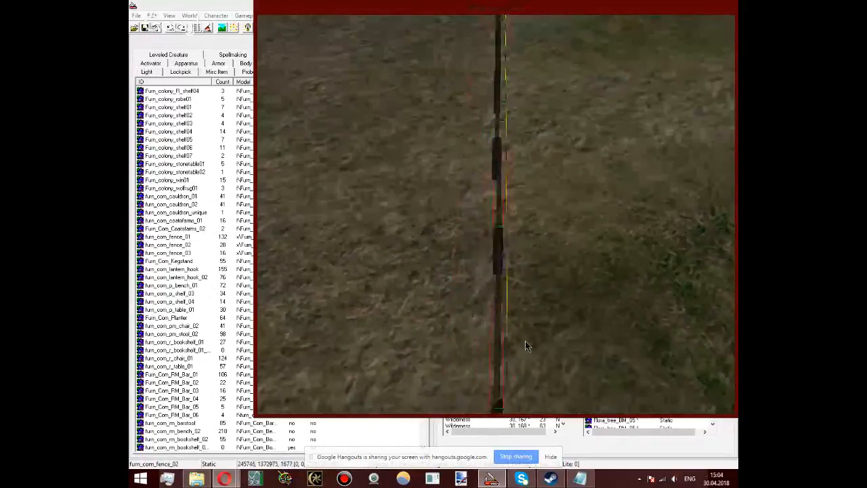
pyautogui.keyDown('shift'); pyautogui.moveTo(525, 341); pyautogui.dragTo(657, 189, button='middle'); pyautogui.keyUp('shift')
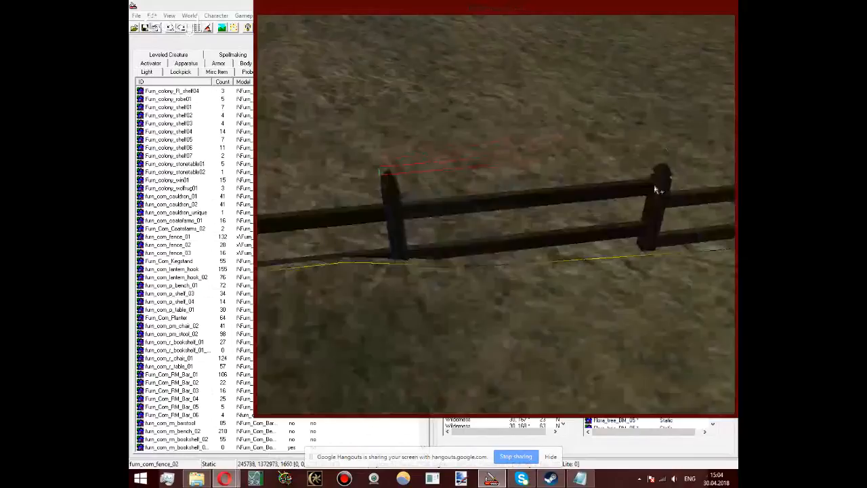
# Step: Lower the terrain under the last fence posts with edit radius 1, and soften the ground vertices around them
pyautogui.press('h')
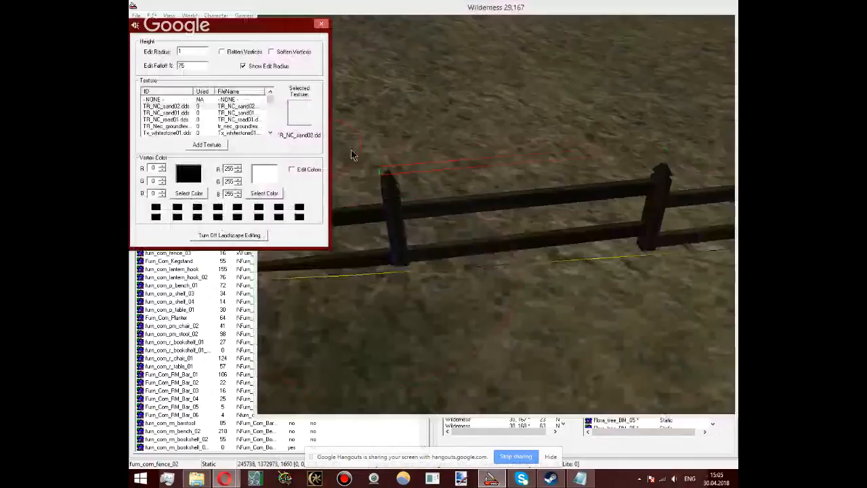
pyautogui.moveTo(351, 150); pyautogui.dragTo(428, 265, button='middle')
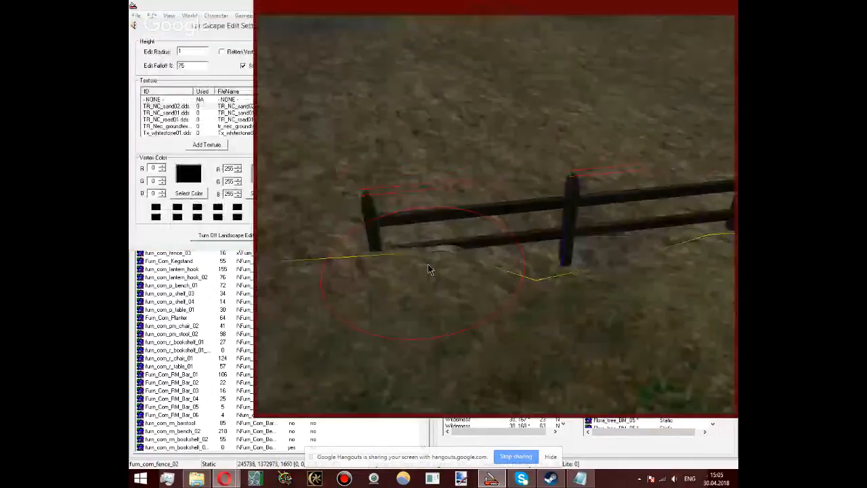
pyautogui.moveTo(428, 265); pyautogui.dragTo(430, 284)
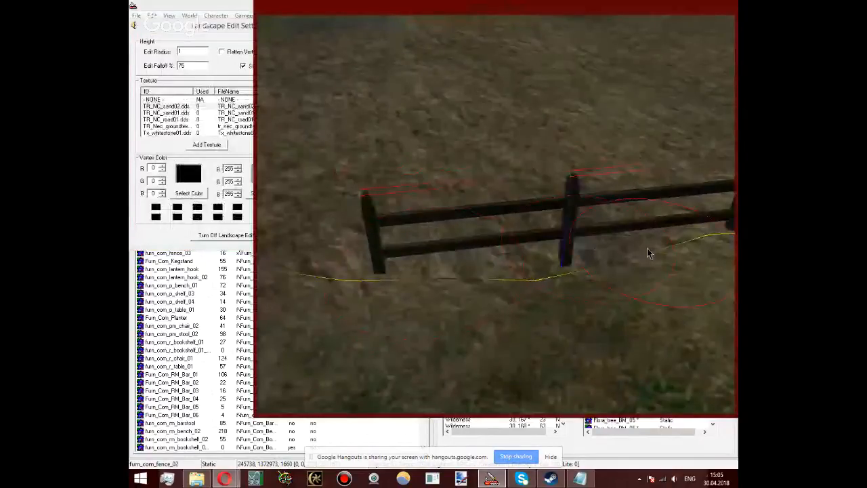
pyautogui.moveTo(646, 249); pyautogui.dragTo(598, 240, button='middle')
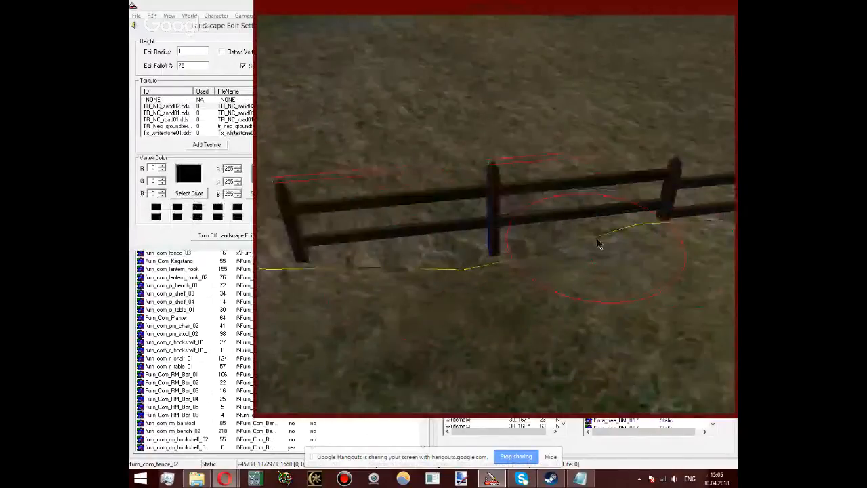
pyautogui.moveTo(623, 233); pyautogui.dragTo(621, 252)
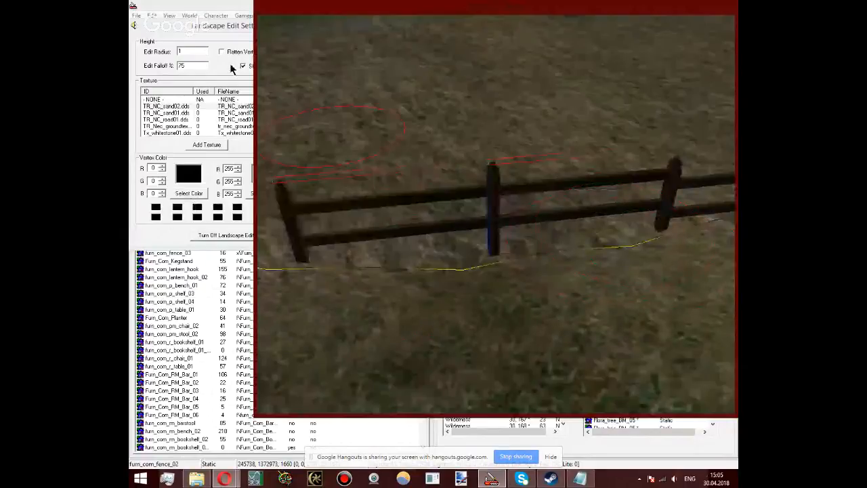
pyautogui.click(232, 68)
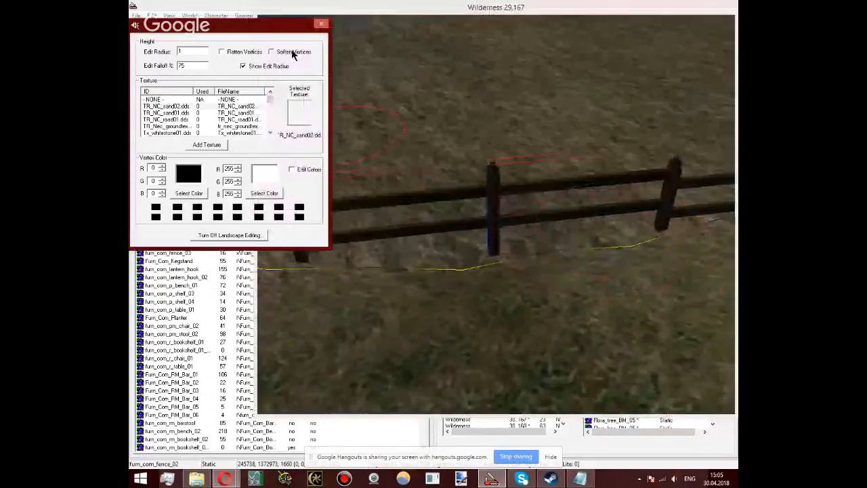
pyautogui.click(369, 276)
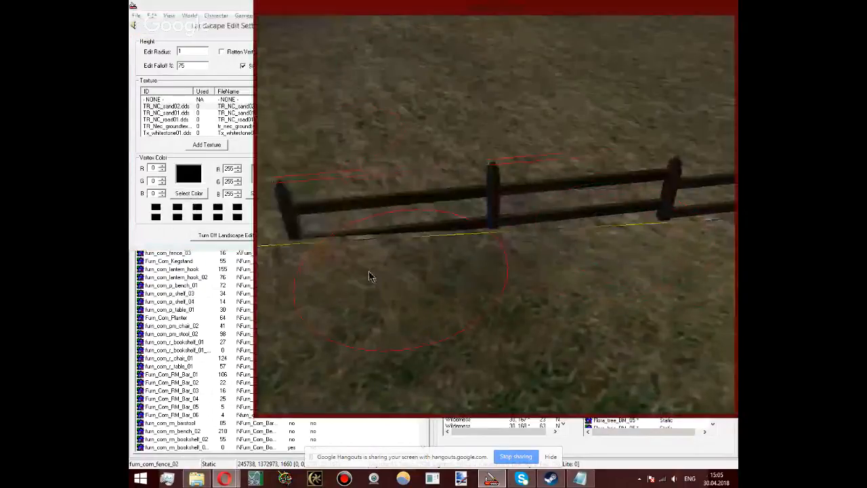
# Step: Lower the ground along the fence end with edit radius 4 and vertex softening off, and turn off landscape editing
pyautogui.click(145, 90)
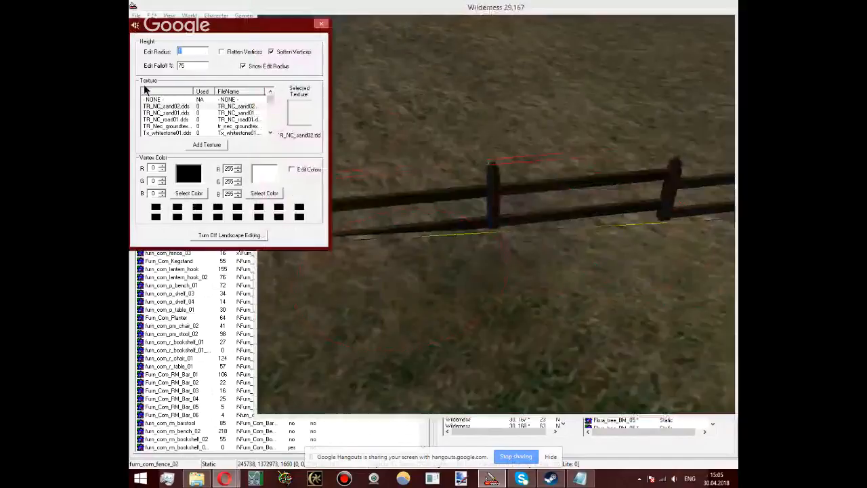
pyautogui.write('4')
pyautogui.click(271, 52)
pyautogui.click(513, 188)
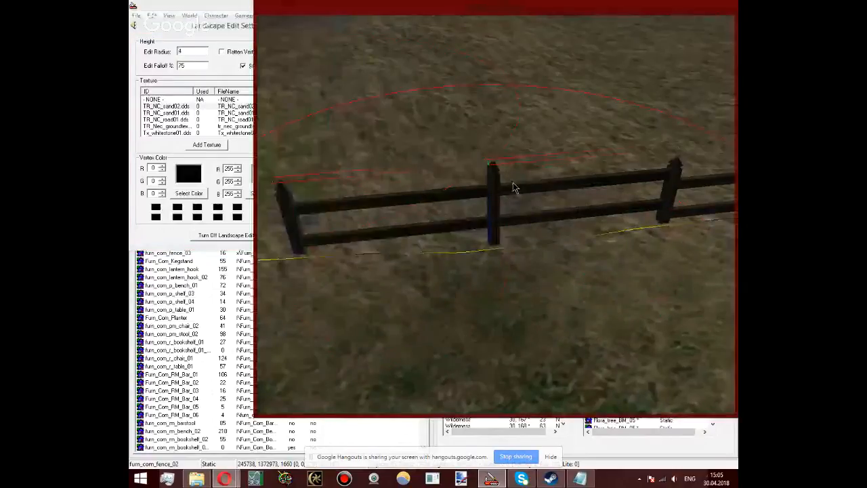
pyautogui.moveTo(513, 188); pyautogui.dragTo(305, 246)
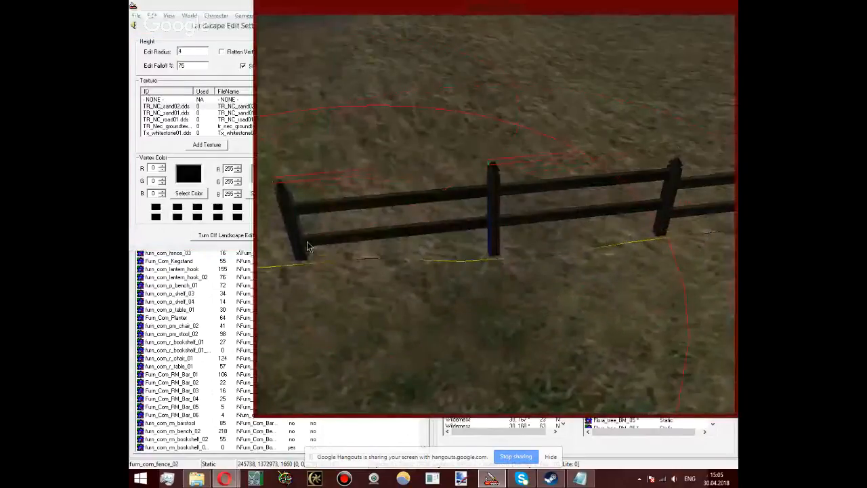
pyautogui.click(231, 31)
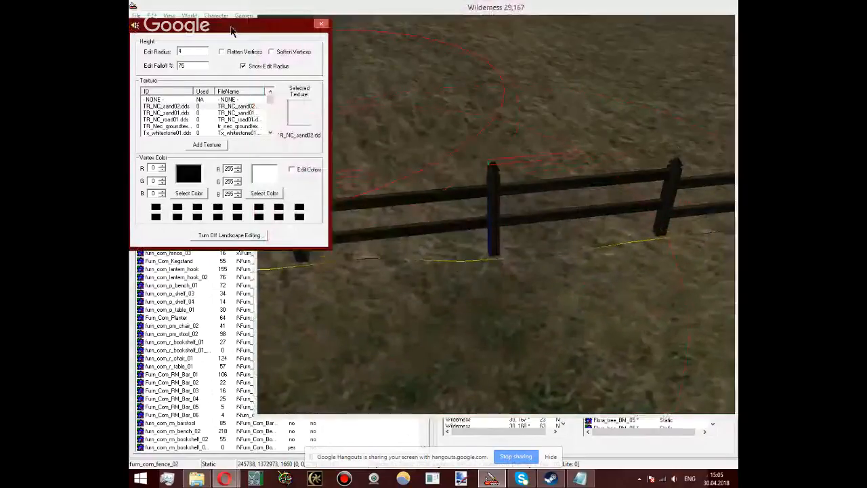
pyautogui.click(231, 235)
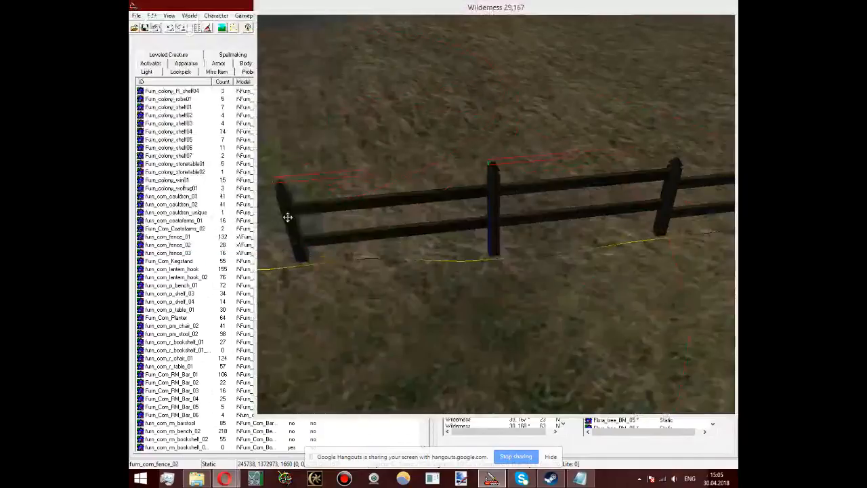
# Step: Bring the fence and the open ground near the village houses into view and show the available creatures
pyautogui.keyDown('shift'); pyautogui.moveTo(287, 217); pyautogui.dragTo(633, 191, button='middle'); pyautogui.keyUp('shift')
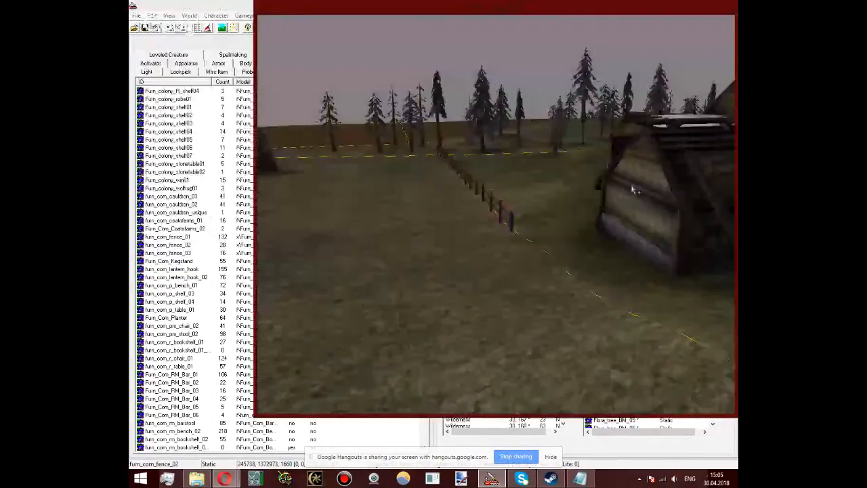
pyautogui.keyDown('shift'); pyautogui.moveTo(633, 191); pyautogui.dragTo(604, 266, button='middle'); pyautogui.keyUp('shift')
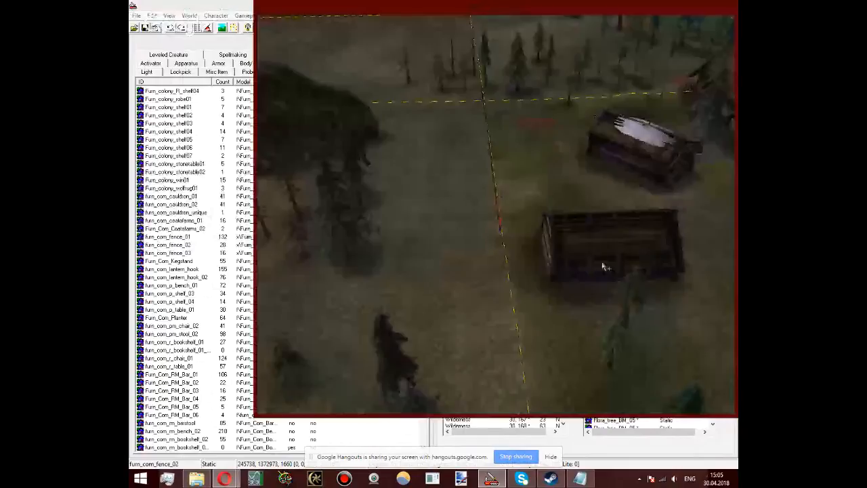
pyautogui.scroll(5, 602, 266)
pyautogui.click(234, 43)
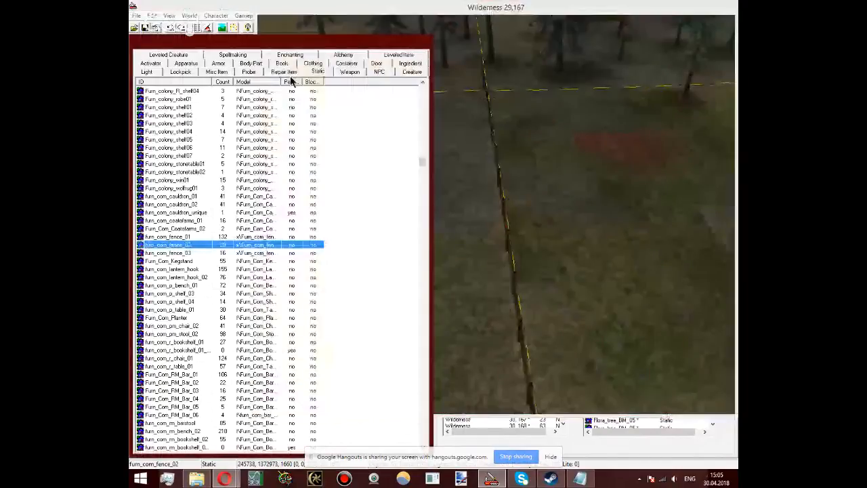
pyautogui.click(410, 71)
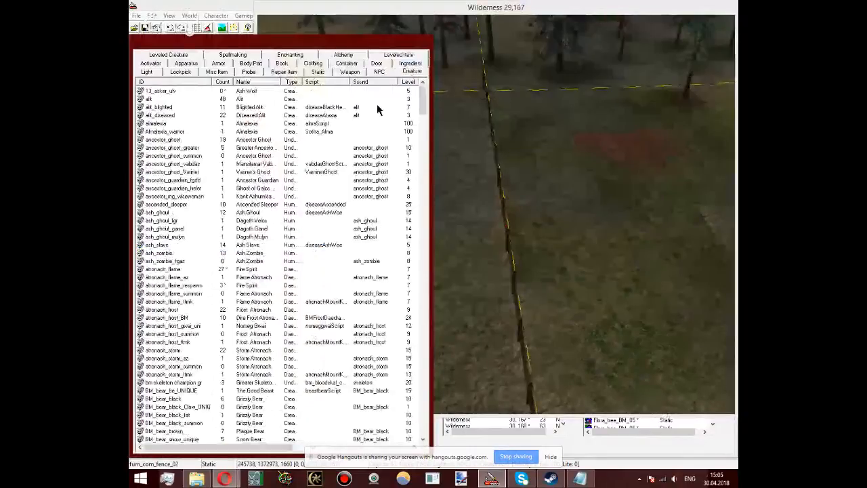
# Step: Try placing a Tully creature on the open ground beside the fence, and delete it
pyautogui.moveTo(421, 105); pyautogui.dragTo(417, 337)
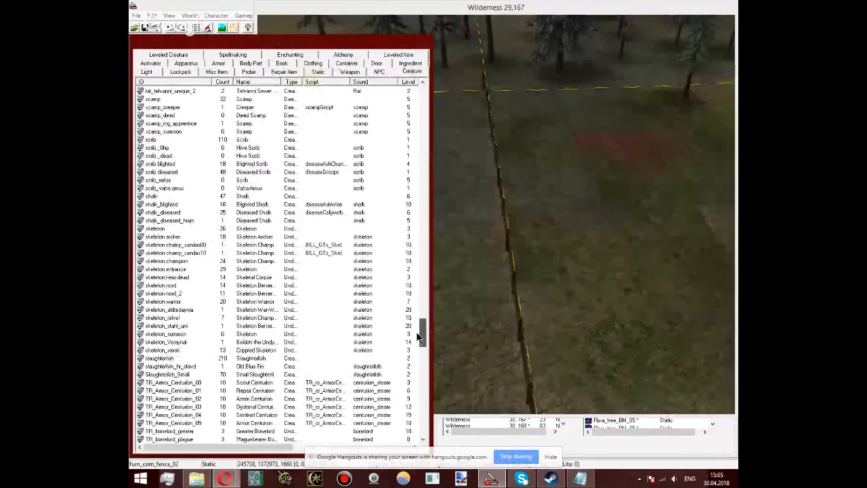
pyautogui.moveTo(419, 337); pyautogui.dragTo(424, 389)
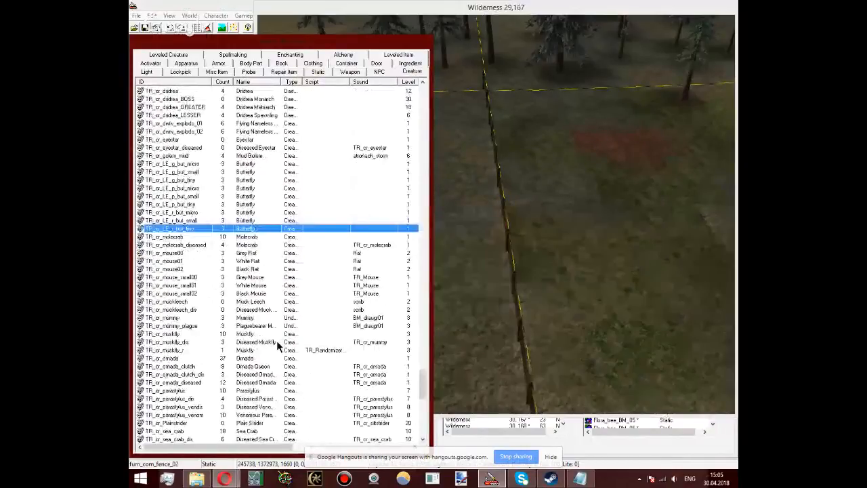
pyautogui.scroll(-3, 276, 340)
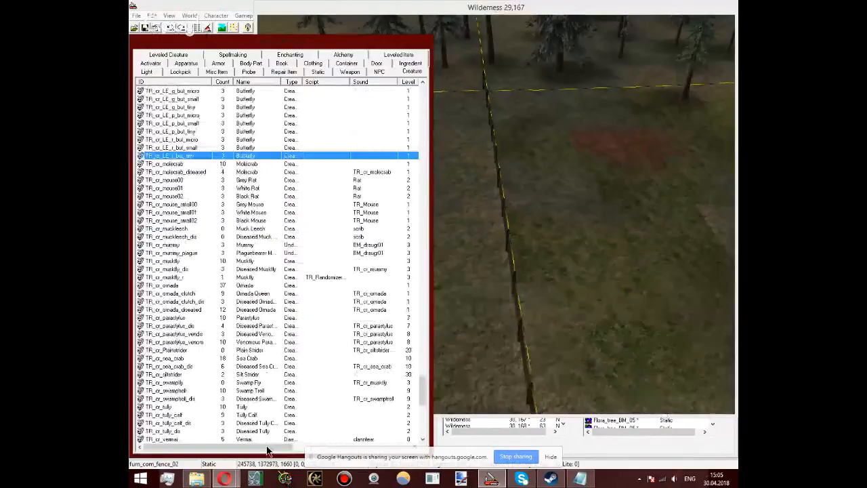
pyautogui.moveTo(163, 407); pyautogui.dragTo(619, 274)
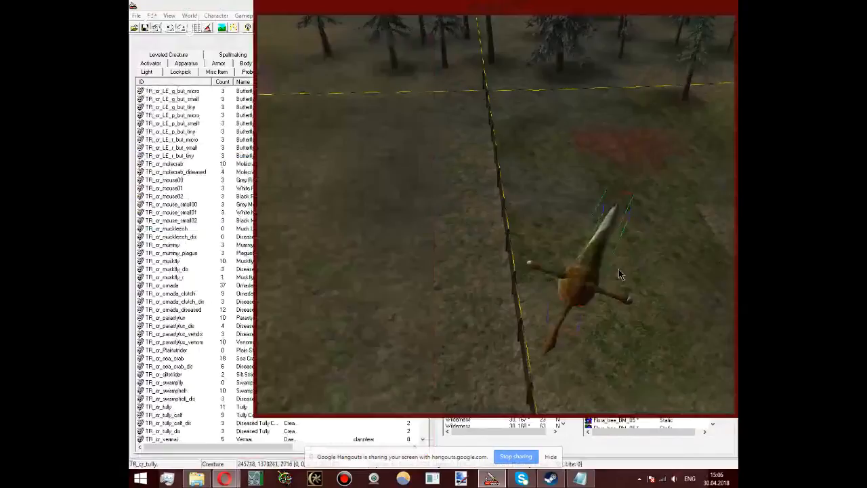
pyautogui.press('Delete')
# Step: Sort the creatures by name and look through them for one that suits the fenced area
pyautogui.click(240, 383)
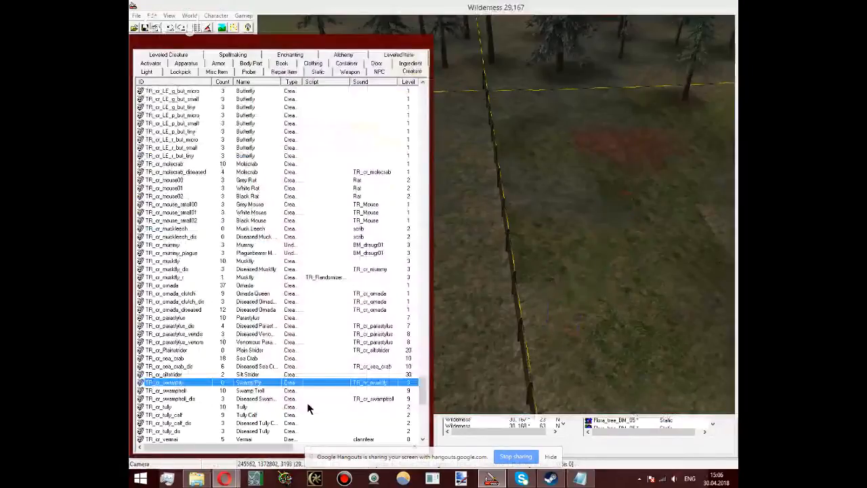
pyautogui.scroll(-3, 307, 402)
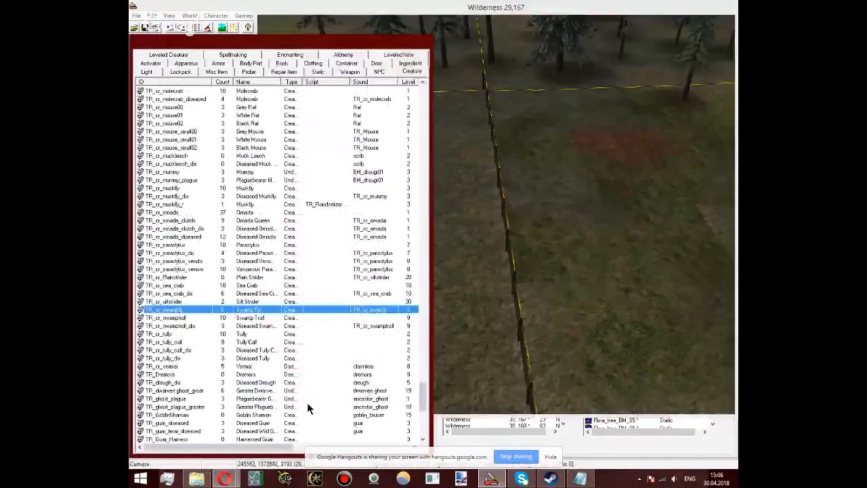
pyautogui.scroll(-8, 307, 403)
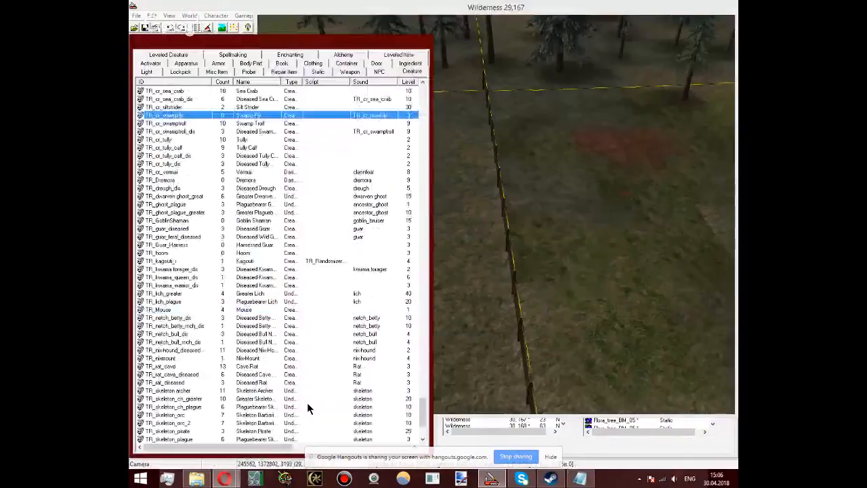
pyautogui.scroll(-5, 306, 402)
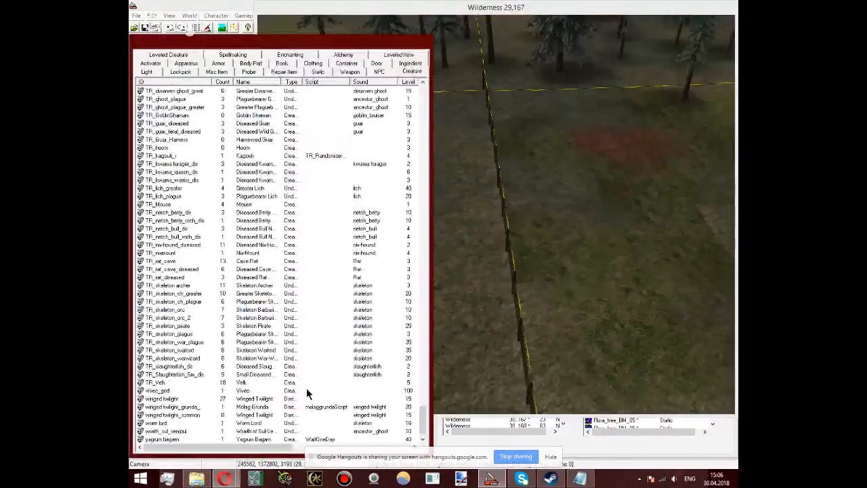
pyautogui.click(244, 81)
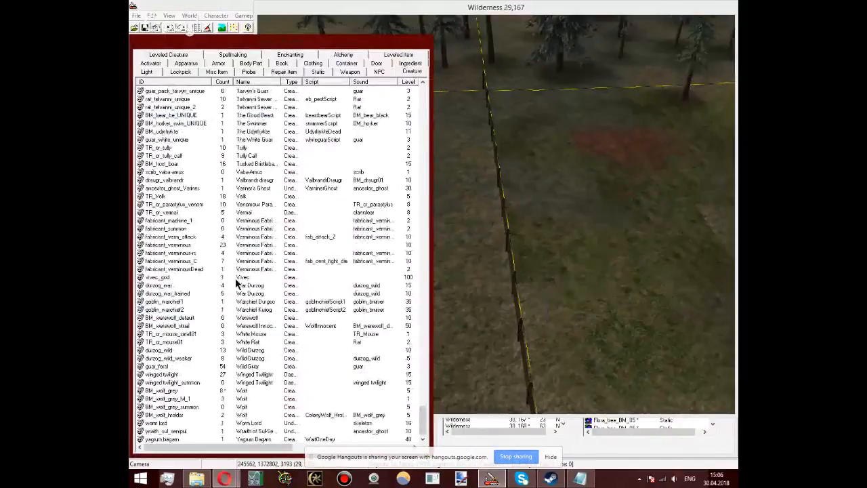
pyautogui.scroll(7, 238, 285)
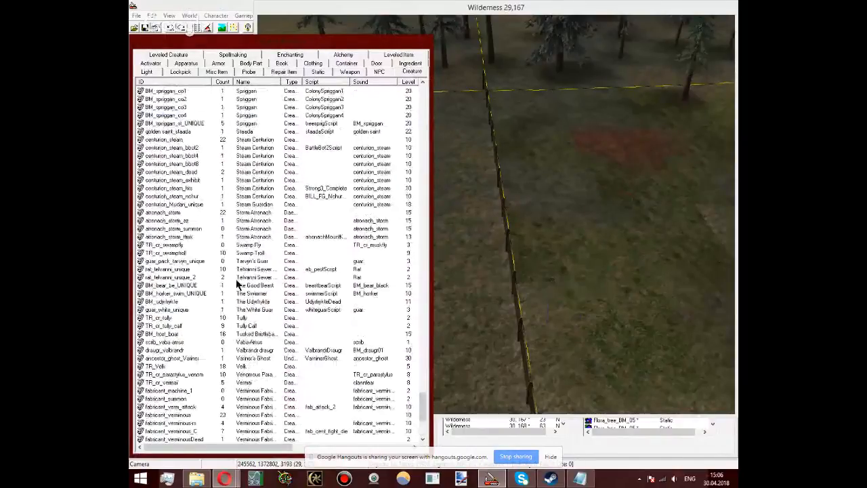
pyautogui.scroll(9, 238, 284)
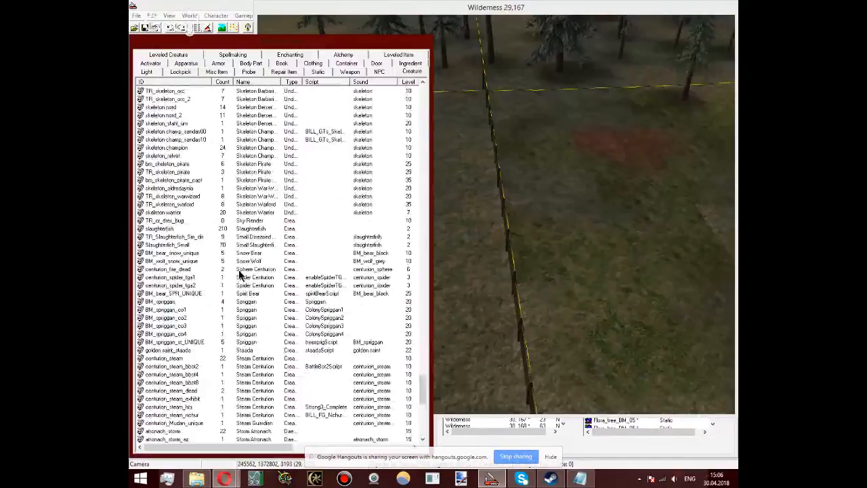
pyautogui.scroll(15, 238, 272)
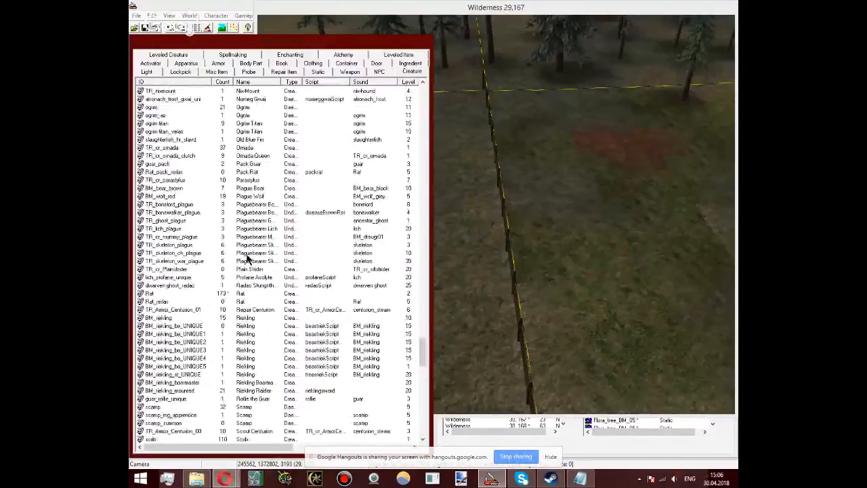
pyautogui.scroll(4, 254, 264)
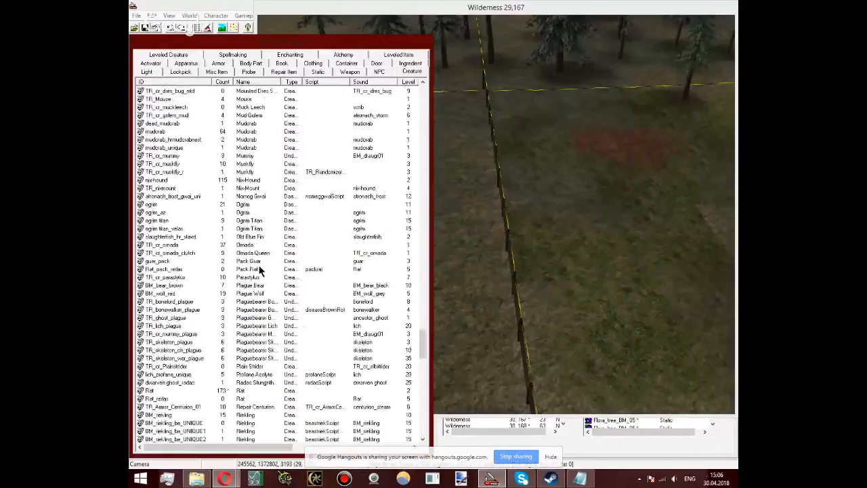
pyautogui.scroll(-20, 260, 270)
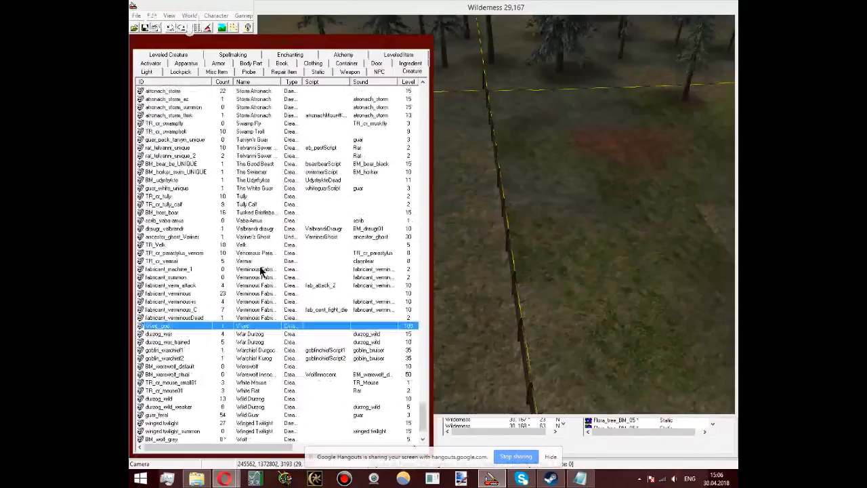
# Step: Place a BM_wolf_grey creature on the ground beside the fence at about X 245629, Y 1374741, Z 1610
pyautogui.click(448, 302)
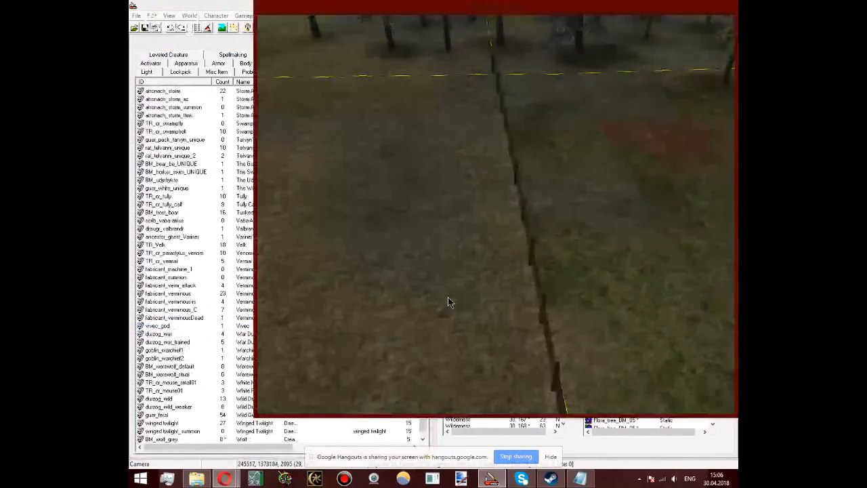
pyautogui.click(225, 374)
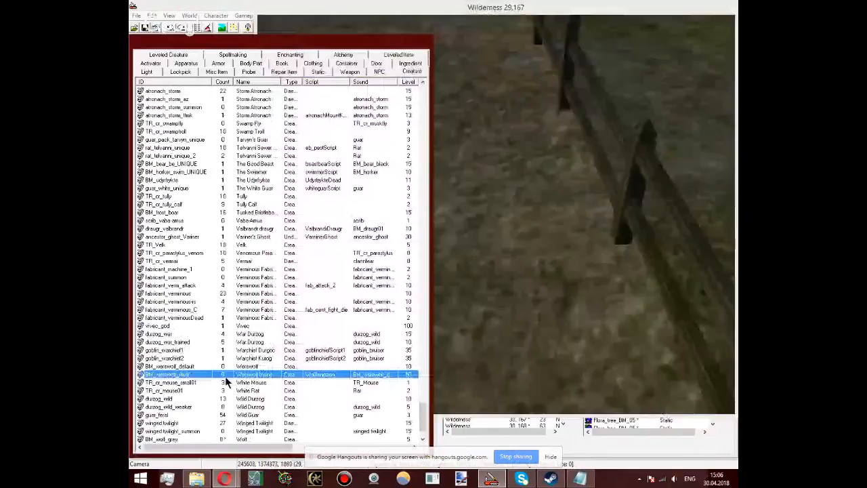
pyautogui.scroll(-2, 226, 380)
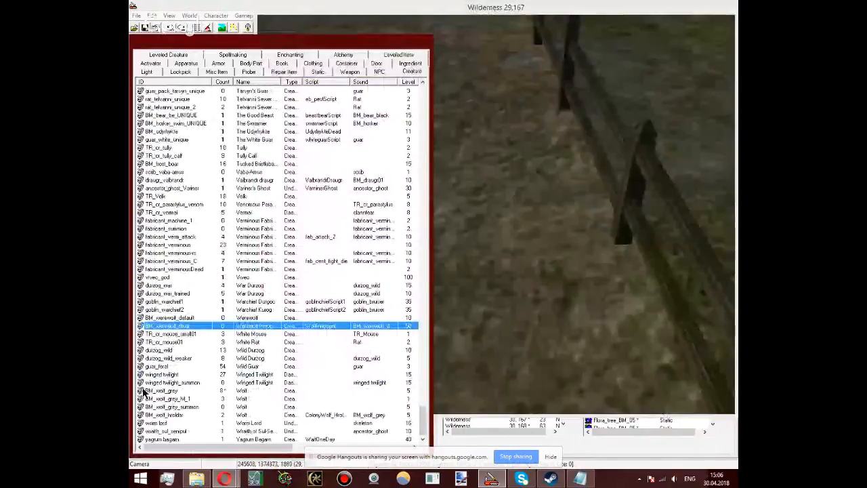
pyautogui.moveTo(144, 391); pyautogui.dragTo(493, 169)
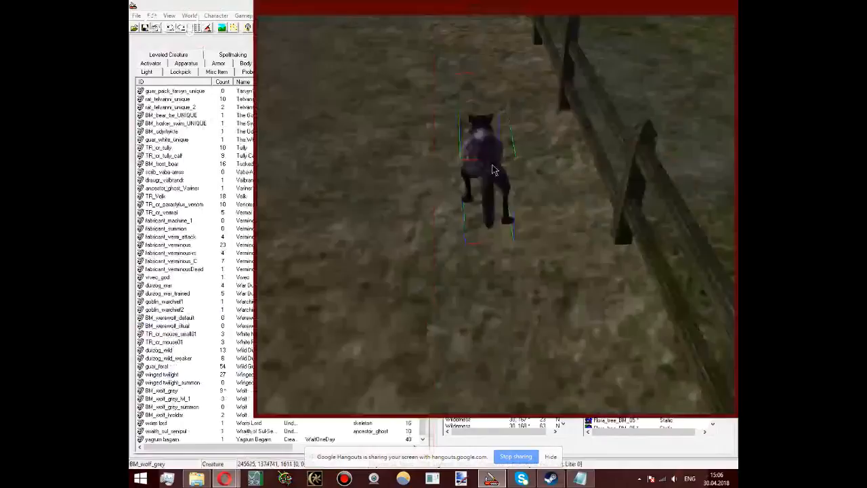
pyautogui.keyDown('shift'); pyautogui.moveTo(492, 164); pyautogui.dragTo(540, 188, button='middle'); pyautogui.keyUp('shift')
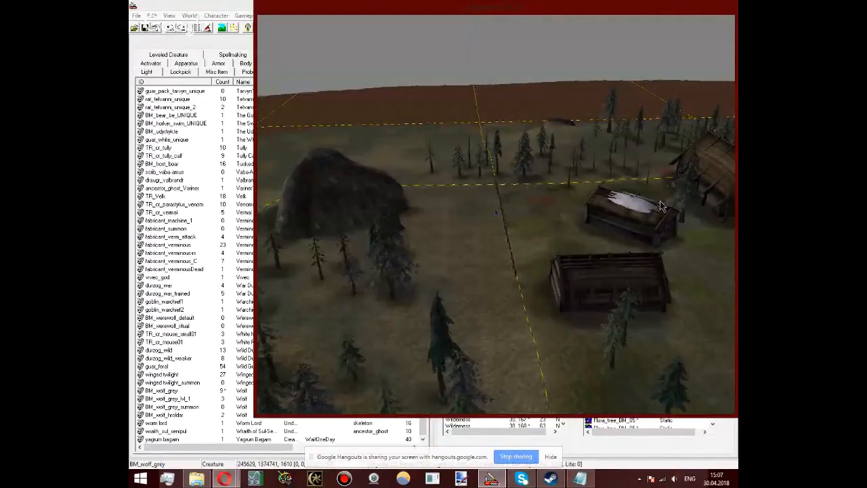
# Step: Move the grey wolf away from the fence to about X 245095, Y 1374743, Z 1610
pyautogui.keyDown('shift'); pyautogui.moveTo(661, 205); pyautogui.dragTo(554, 189, button='middle'); pyautogui.keyUp('shift')
pyautogui.scroll(5, 550, 203)
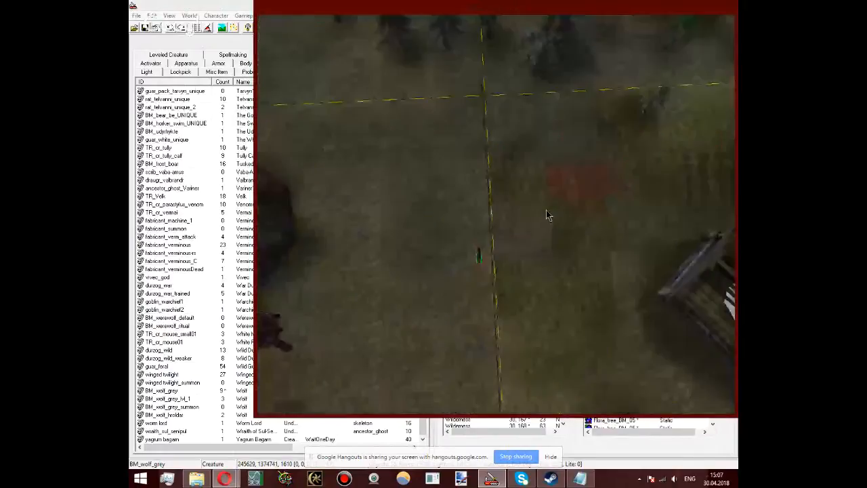
pyautogui.moveTo(479, 255); pyautogui.dragTo(379, 257)
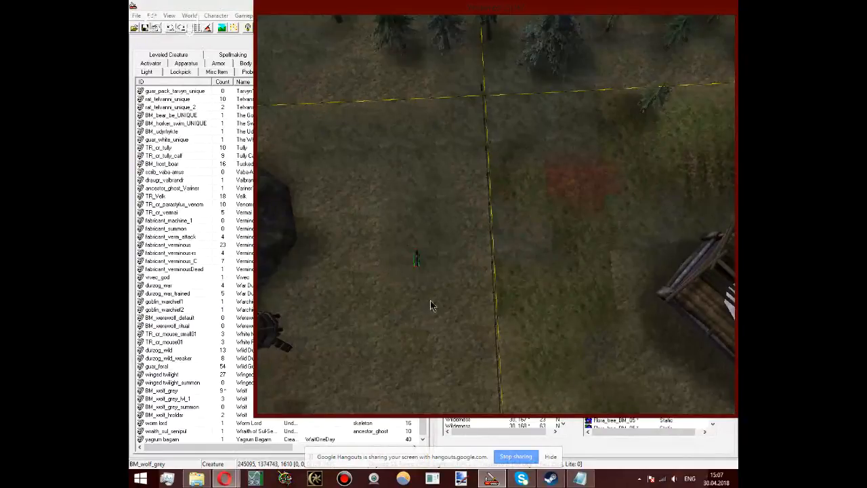
# Step: Select the fence row along the cell border and place a copy of it beyond the cell corner at about X 245652, Y 1377964, Z 1352
pyautogui.scroll(-2, 430, 300)
pyautogui.scroll(-2, 431, 304)
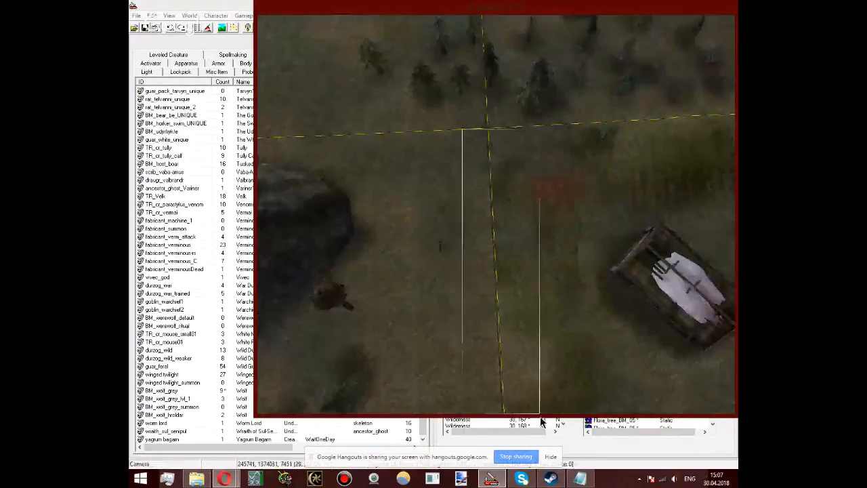
pyautogui.scroll(-2, 531, 360)
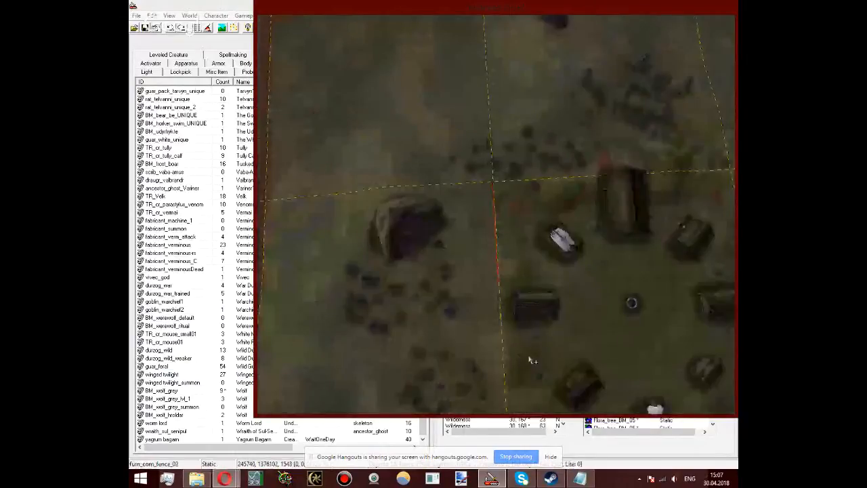
pyautogui.scroll(2, 516, 396)
pyautogui.moveTo(516, 390); pyautogui.dragTo(490, 153)
pyautogui.moveTo(490, 153); pyautogui.dragTo(567, 242, button='middle')
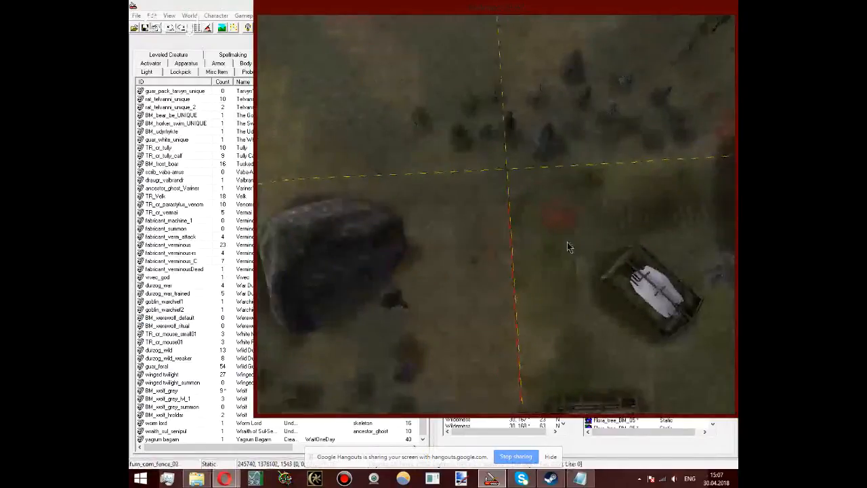
pyautogui.scroll(4, 567, 242)
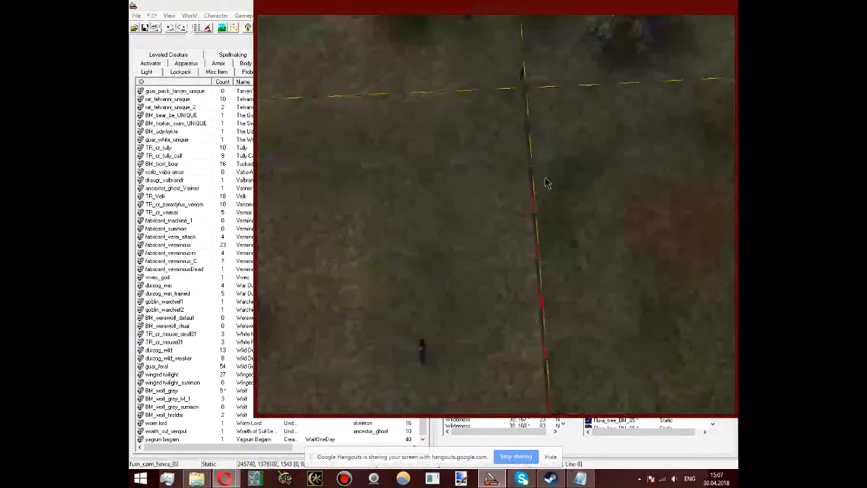
pyautogui.keyDown('shift'); pyautogui.moveTo(547, 183); pyautogui.dragTo(580, 194, button='middle'); pyautogui.keyUp('shift')
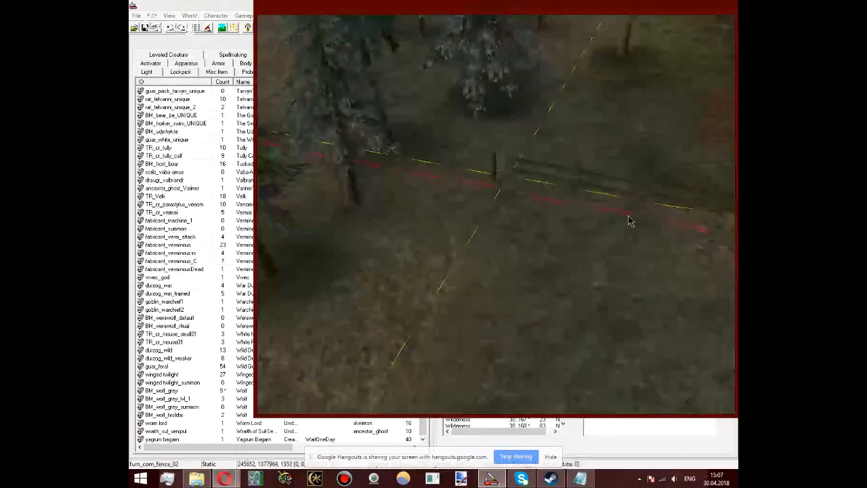
# Step: Rotate the copied fence row to follow the crossing cell border and move it to about X 246925, Y 1376254, Z 1481
pyautogui.press('y')
pyautogui.moveTo(615, 230); pyautogui.dragTo(617, 229, button='right')
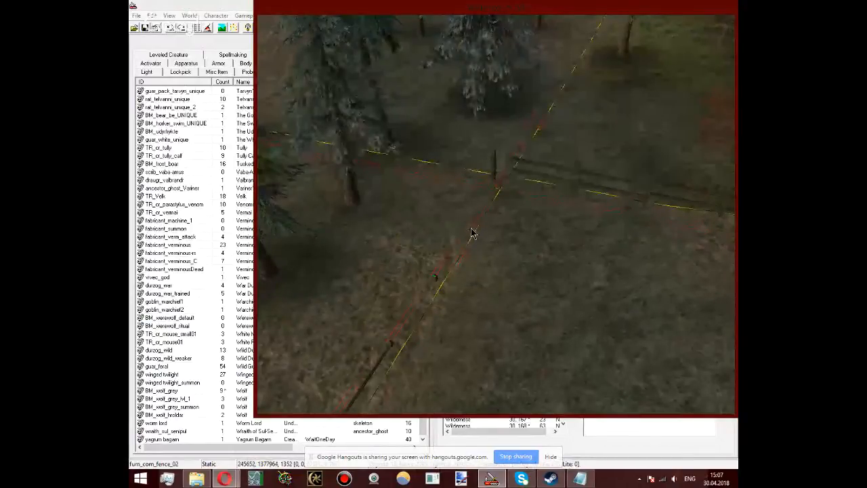
pyautogui.click(409, 357)
pyautogui.moveTo(409, 358); pyautogui.dragTo(460, 277)
pyautogui.scroll(-3, 438, 245)
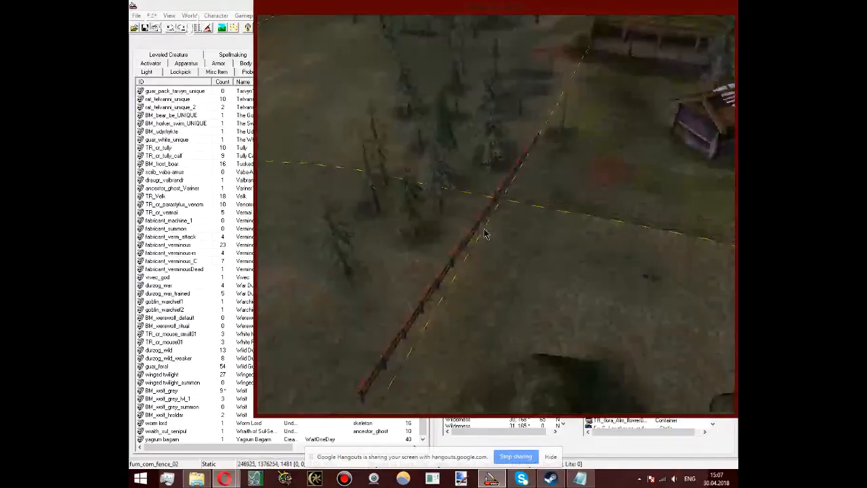
# Step: Join the copied fence row to the end of the original row at the cell corner, at about X 245613, Y 1376240, Z 1544
pyautogui.moveTo(476, 222); pyautogui.dragTo(441, 317)
pyautogui.moveTo(492, 269); pyautogui.dragTo(509, 95, button='middle')
pyautogui.scroll(5, 506, 192)
pyautogui.moveTo(507, 192); pyautogui.dragTo(500, 231, button='middle')
pyautogui.scroll(4, 506, 162)
pyautogui.moveTo(538, 283); pyautogui.dragTo(510, 196)
pyautogui.keyDown('shift'); pyautogui.moveTo(509, 196); pyautogui.dragTo(582, 218, button='middle'); pyautogui.keyUp('shift')
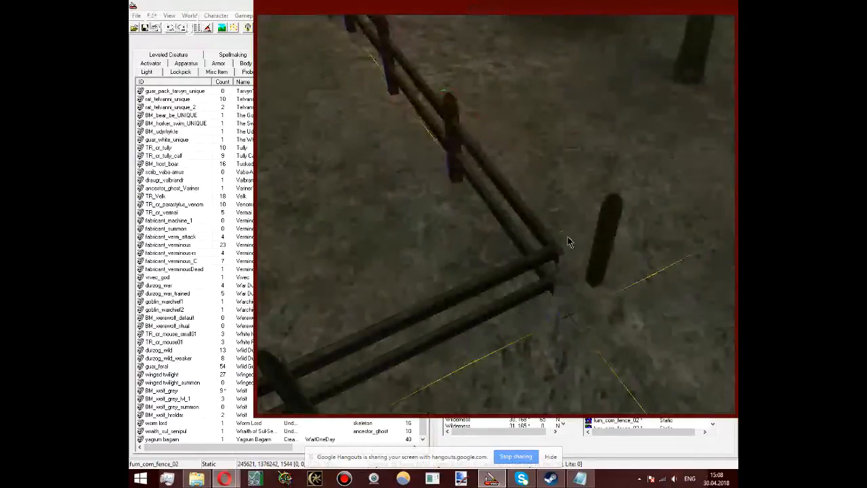
pyautogui.moveTo(551, 237)
pyautogui.mouseDown()
pyautogui.moveTo(548, 224)
pyautogui.moveTo(547, 236)
pyautogui.mouseUp()
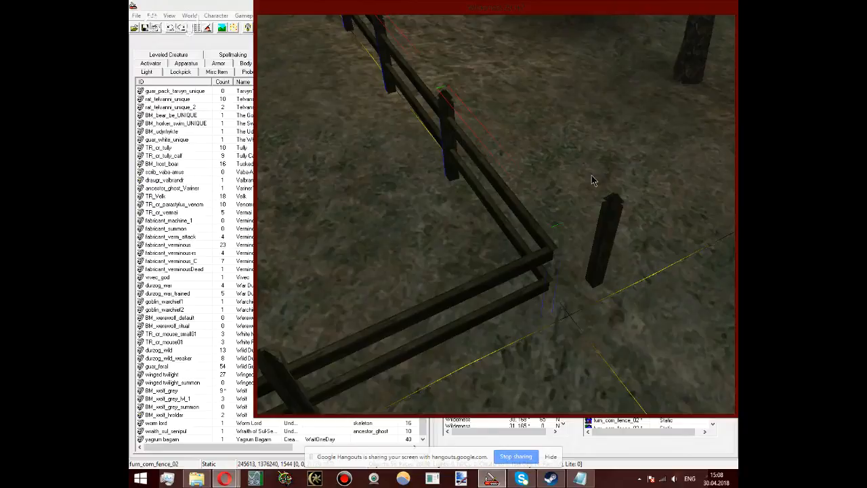
# Step: Try moving the large TR_terrain_BM_rock_10 beside the fence to about X 243315, Y 1374660, and undo the move
pyautogui.scroll(-5, 589, 180)
pyautogui.scroll(-5, 579, 291)
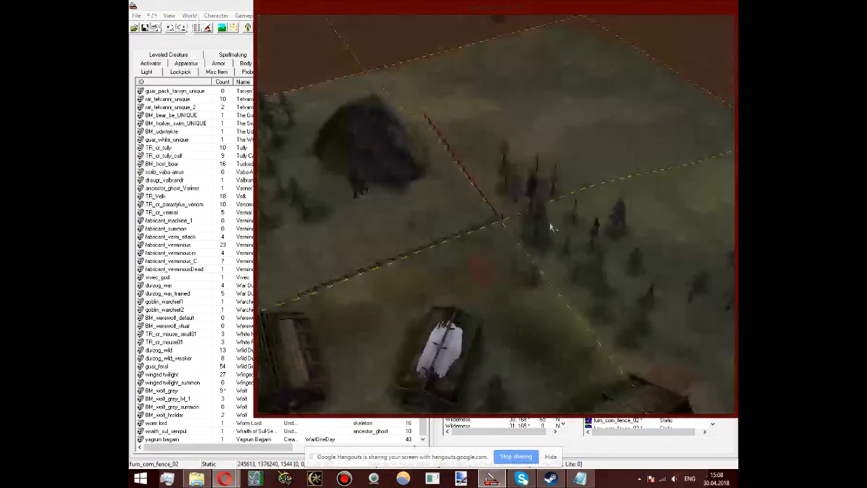
pyautogui.moveTo(552, 227); pyautogui.dragTo(476, 192, button='middle')
pyautogui.scroll(3, 554, 181)
pyautogui.click(477, 193)
pyautogui.moveTo(477, 192); pyautogui.dragTo(455, 181)
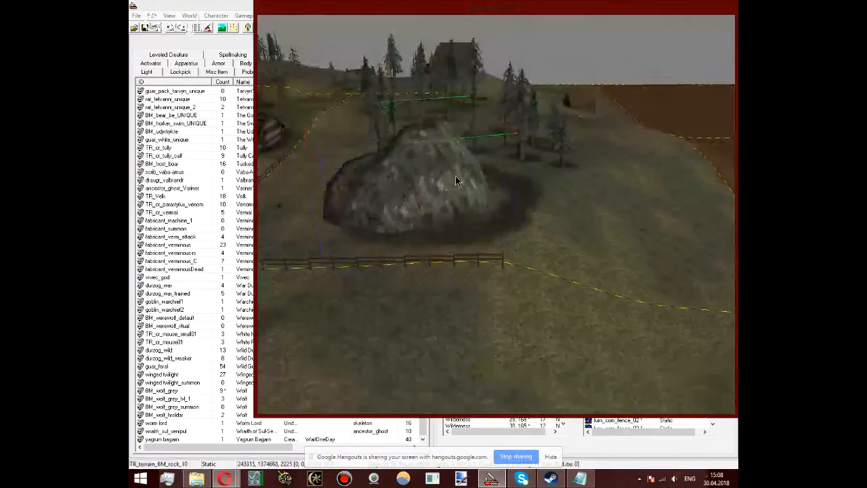
pyautogui.moveTo(455, 181); pyautogui.dragTo(472, 186, button='middle')
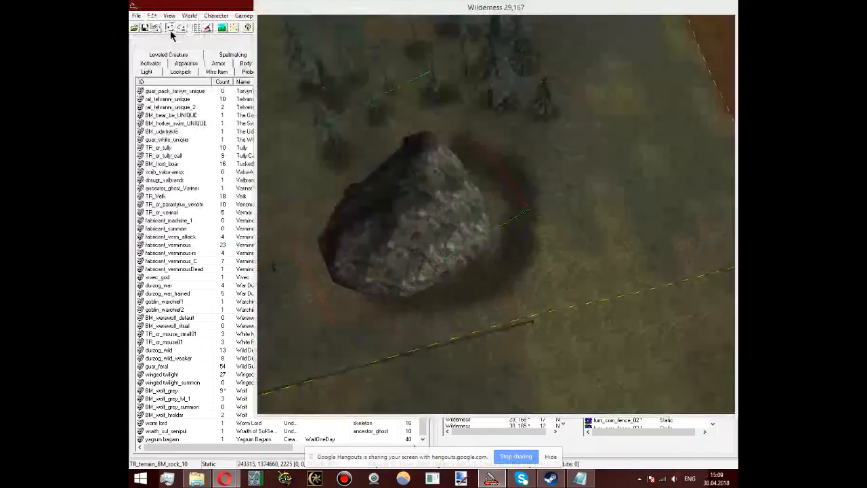
pyautogui.click(171, 31)
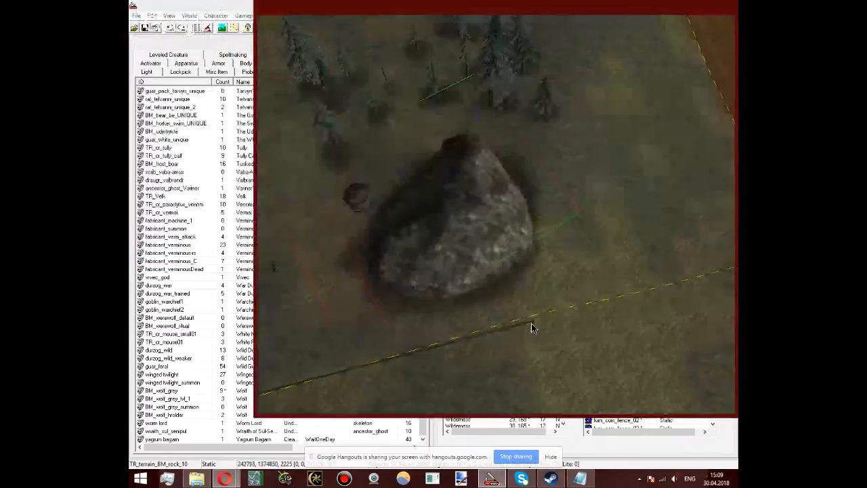
# Step: Turn on landscape editing with Flatten Vertices and flatten the ground between the large rock and the cell border near the fence's end
pyautogui.click(532, 325)
pyautogui.keyDown('shift'); pyautogui.moveTo(532, 325); pyautogui.dragTo(522, 216, button='middle'); pyautogui.keyUp('shift')
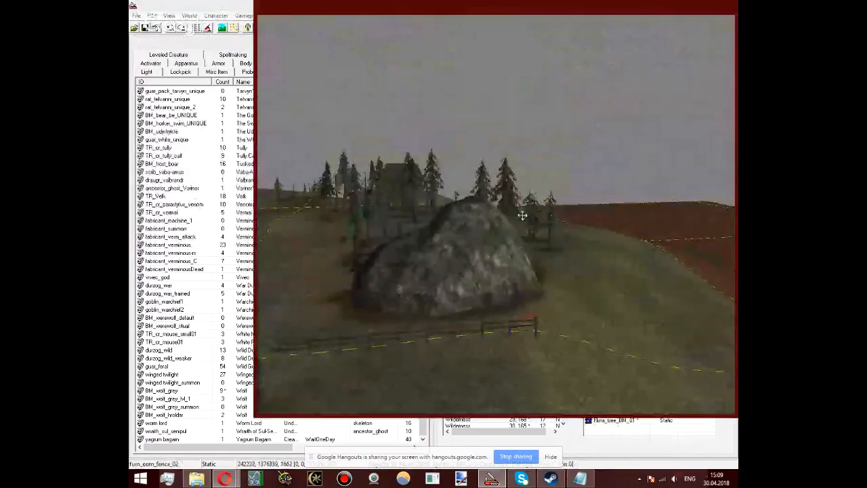
pyautogui.press('h')
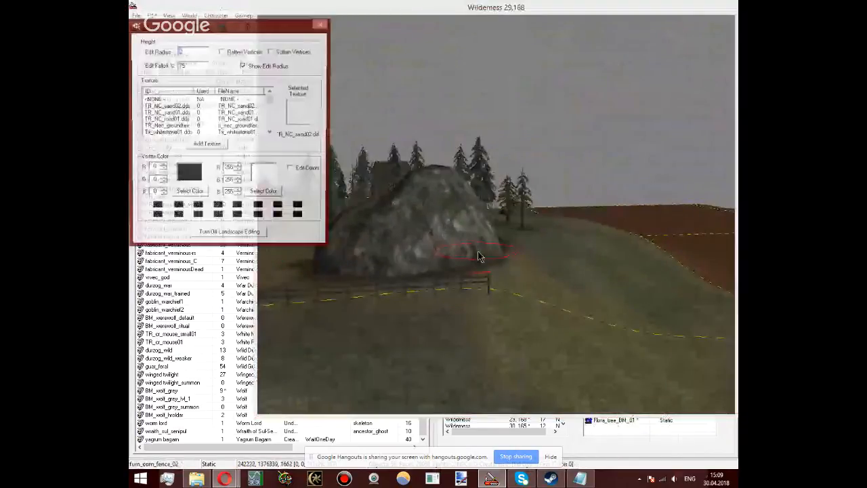
pyautogui.keyDown('shift'); pyautogui.moveTo(478, 255); pyautogui.dragTo(435, 266, button='middle'); pyautogui.keyUp('shift')
pyautogui.click(224, 50)
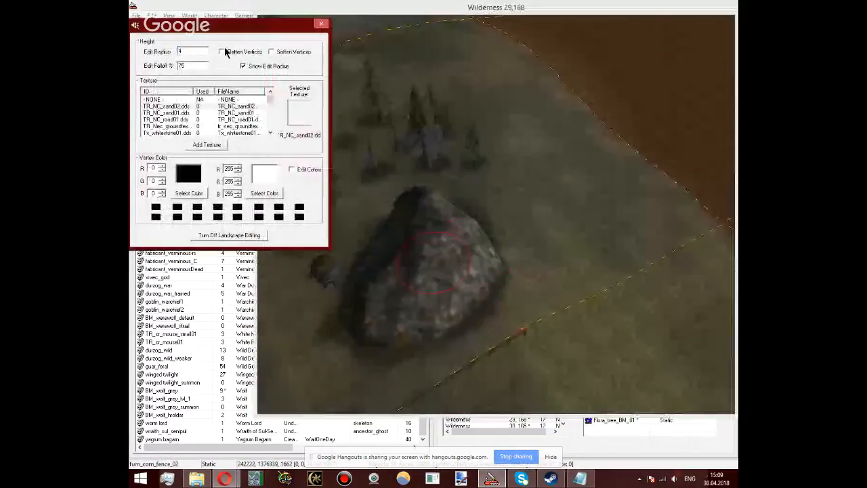
pyautogui.click(222, 51)
pyautogui.click(494, 271)
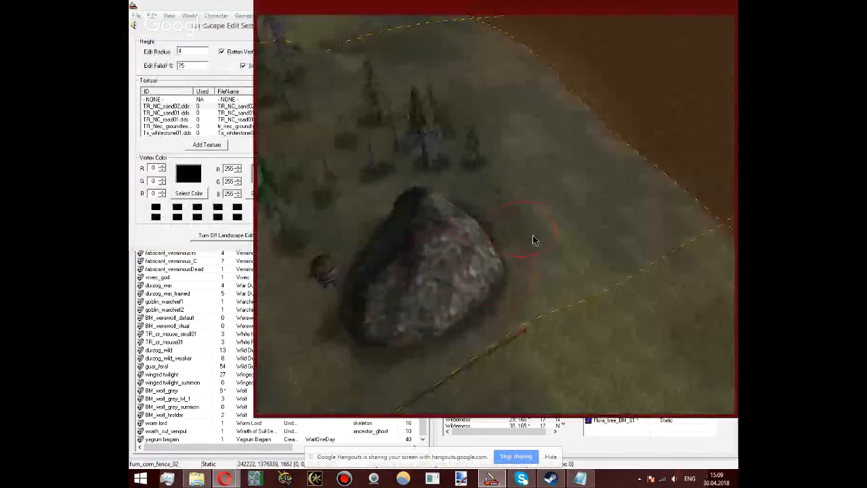
pyautogui.moveTo(533, 240); pyautogui.dragTo(554, 277)
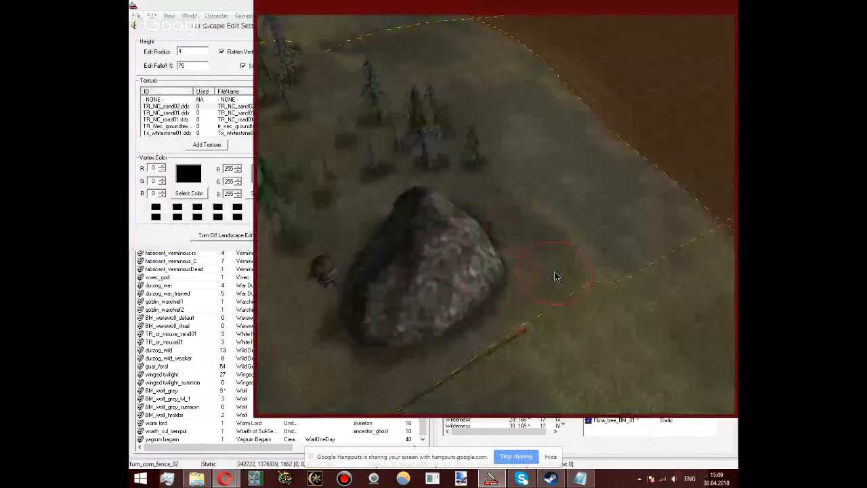
# Step: Smooth the flattened ground beside the large rock with Soften Vertices and turn off landscape editing
pyautogui.click(246, 42)
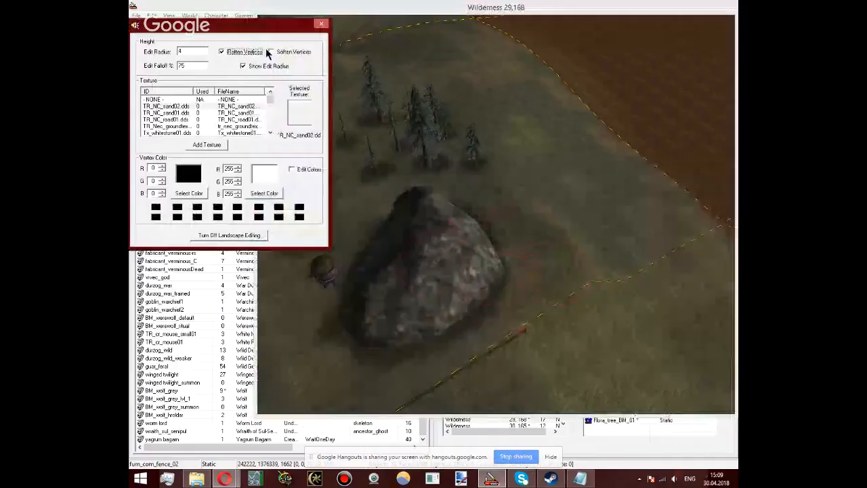
pyautogui.click(270, 52)
pyautogui.click(551, 247)
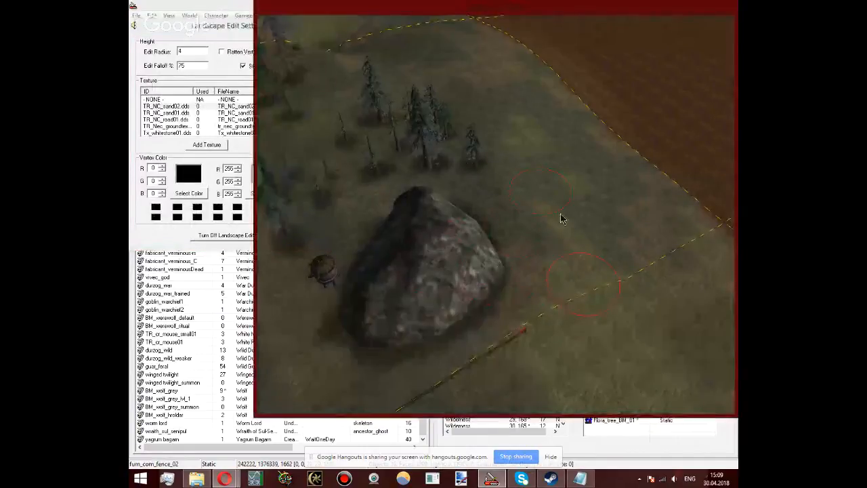
pyautogui.click(245, 39)
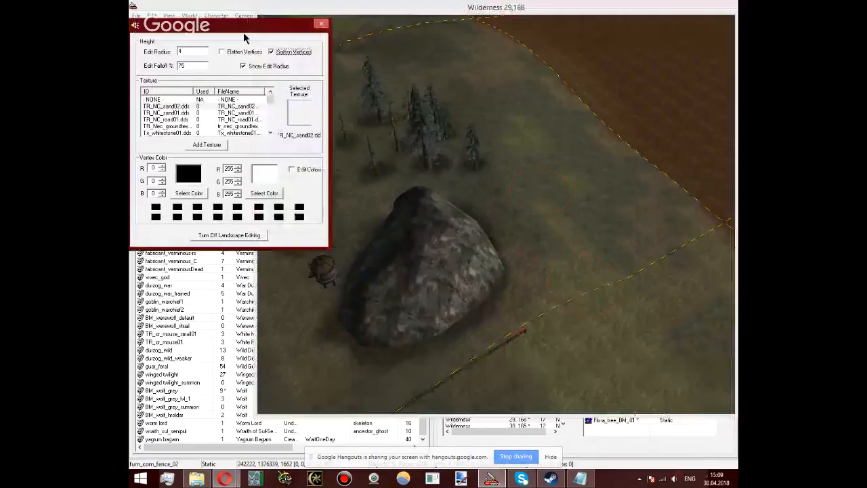
# Step: Copy a fence row to the fence's end and turn it to run past the large rock, at about X 241969, Y 1376220, Z 1732
pyautogui.click(528, 337)
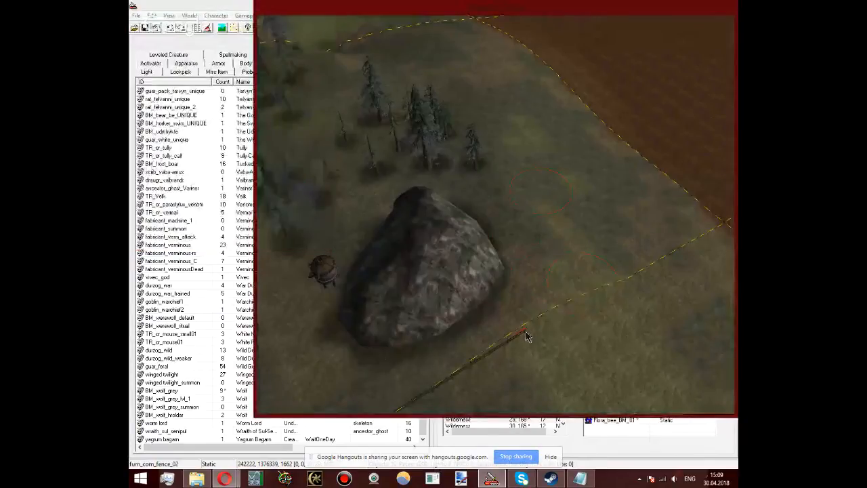
pyautogui.keyDown('shift'); pyautogui.moveTo(527, 336); pyautogui.dragTo(376, 228, button='middle'); pyautogui.keyUp('shift')
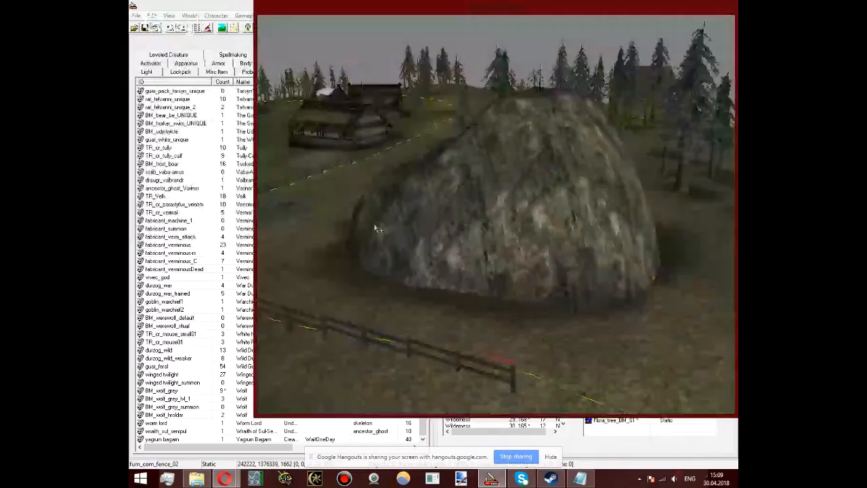
pyautogui.keyDown('shift'); pyautogui.moveTo(377, 229); pyautogui.dragTo(492, 218, button='middle'); pyautogui.keyUp('shift')
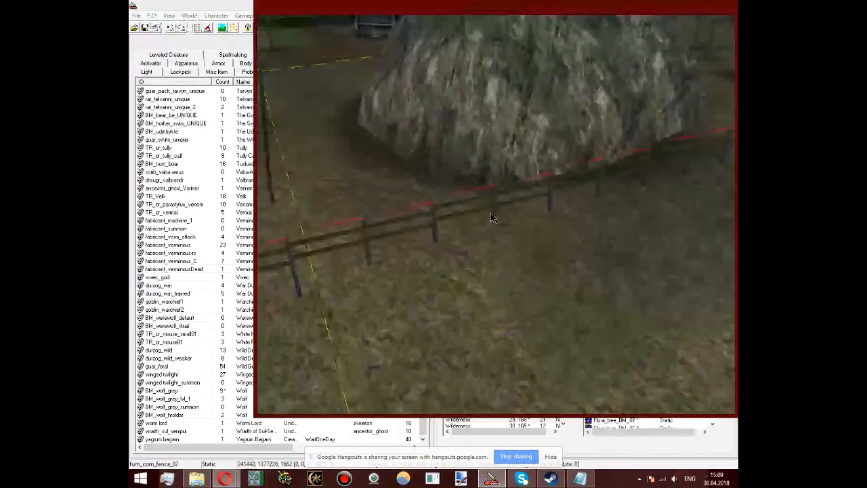
pyautogui.moveTo(493, 218); pyautogui.dragTo(498, 205, button='right')
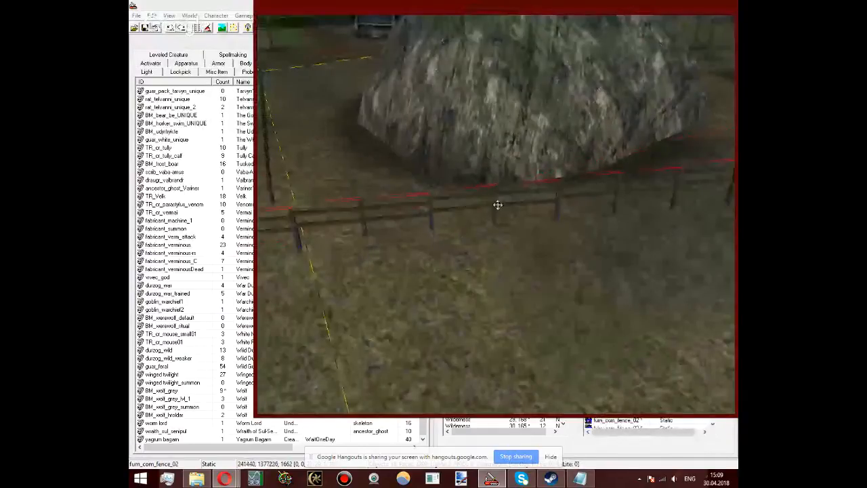
pyautogui.moveTo(498, 204); pyautogui.dragTo(625, 133)
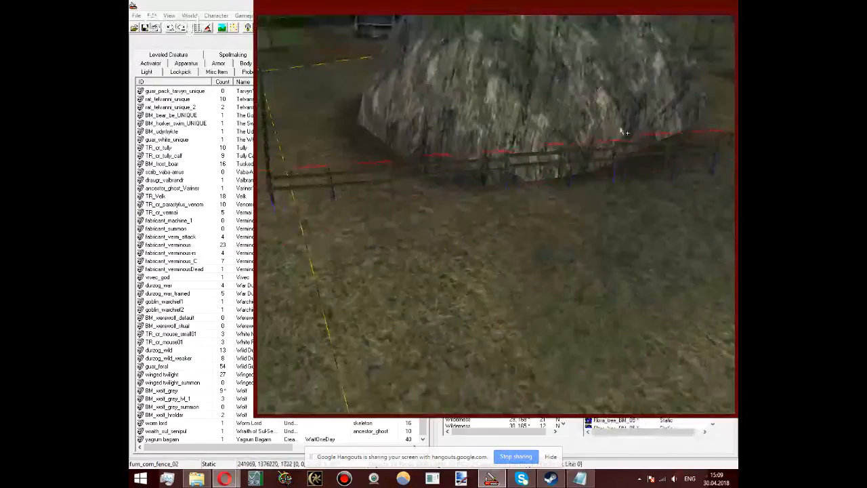
pyautogui.moveTo(622, 131); pyautogui.dragTo(501, 171, button='middle')
pyautogui.moveTo(501, 170); pyautogui.dragTo(454, 170)
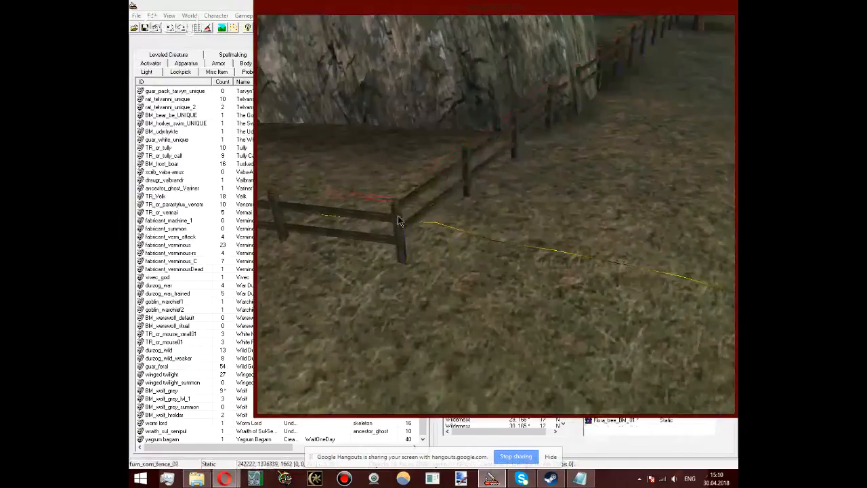
# Step: Raise the end section of the border fence to about Z 1679 to meet the new row at the corner
pyautogui.moveTo(397, 215); pyautogui.dragTo(399, 215)
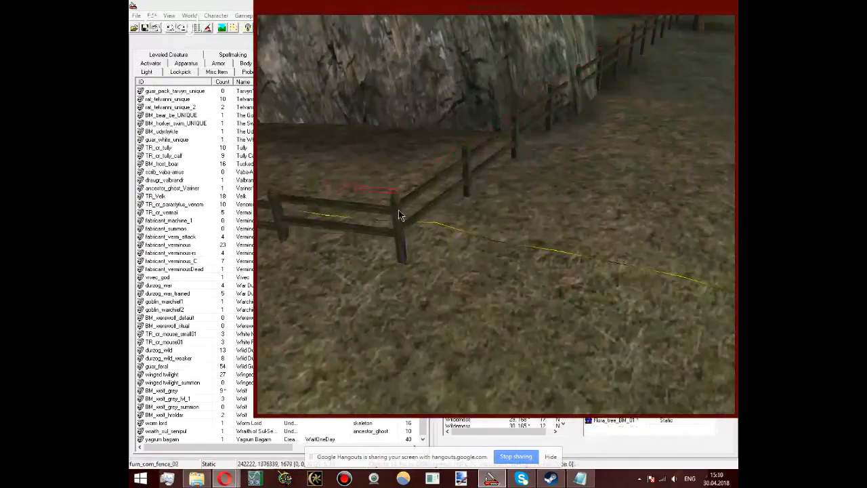
pyautogui.scroll(3, 399, 214)
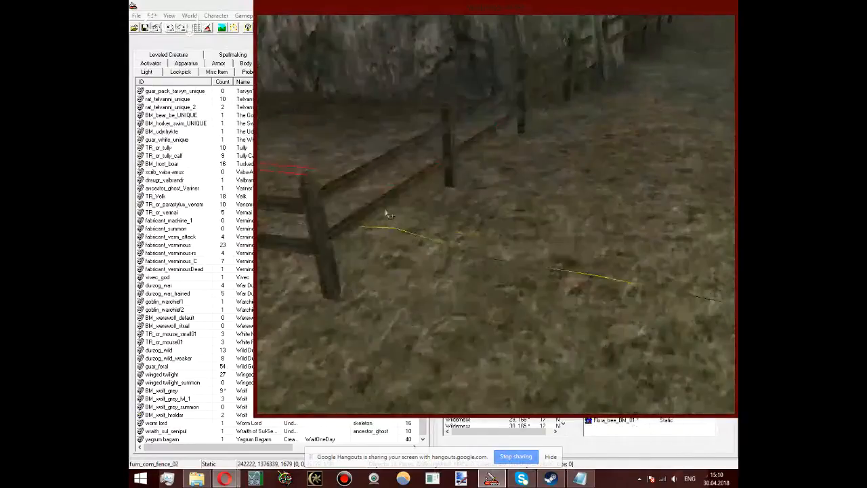
pyautogui.click(388, 214)
pyautogui.keyDown('shift'); pyautogui.moveTo(388, 214); pyautogui.dragTo(572, 261, button='middle'); pyautogui.keyUp('shift')
# Step: Delete the fence section overlapping the base of the large rock and check the fence line around the rock
pyautogui.click(593, 232)
pyautogui.click(593, 231)
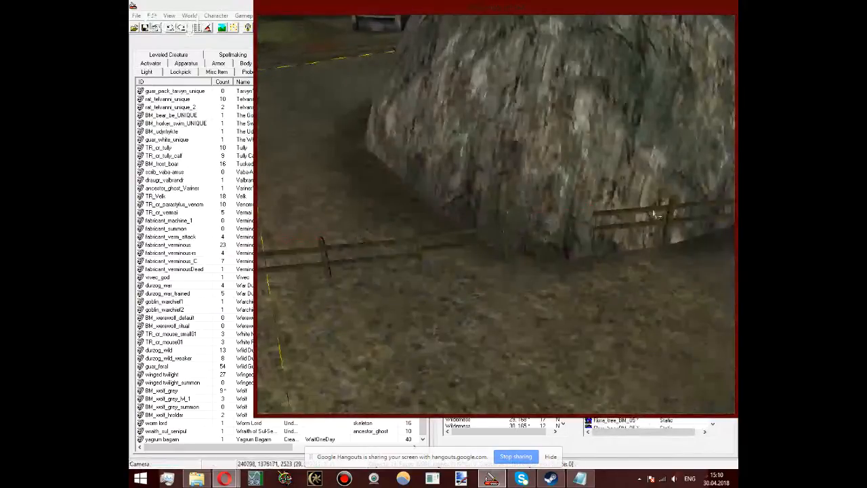
pyautogui.moveTo(654, 212); pyautogui.dragTo(566, 265, button='middle')
pyautogui.click(566, 265)
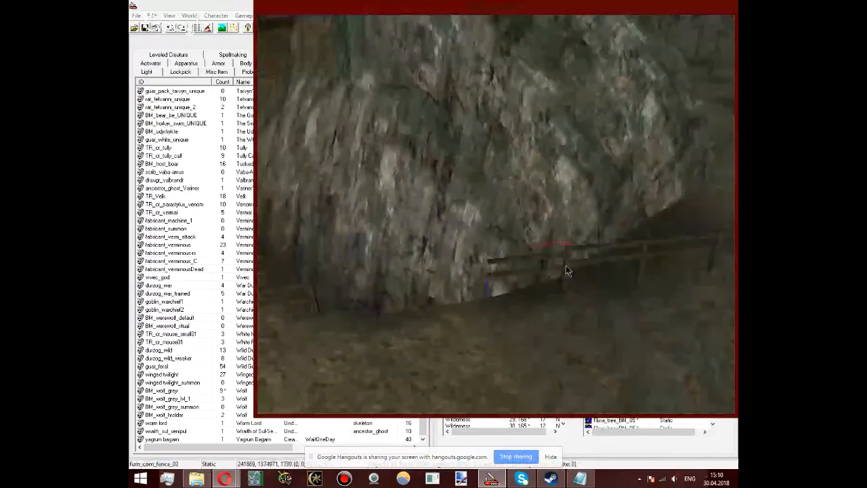
pyautogui.moveTo(566, 266); pyautogui.dragTo(615, 256)
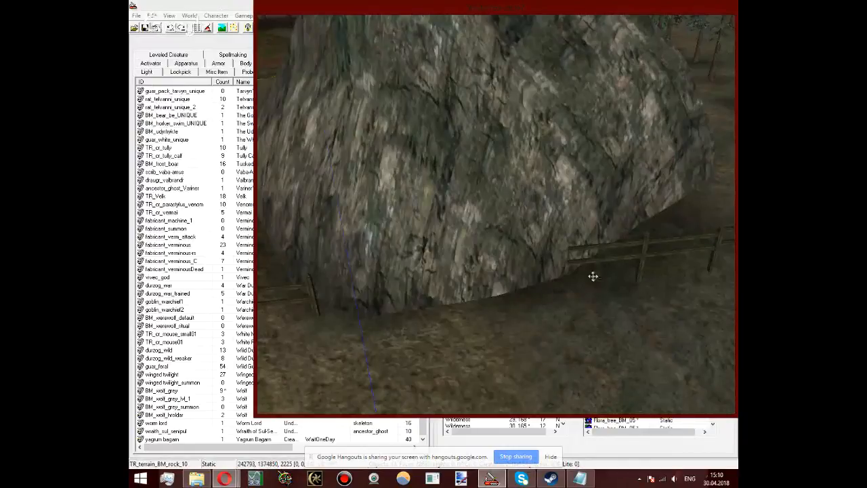
pyautogui.scroll(-3, 619, 192)
pyautogui.scroll(-3, 619, 193)
pyautogui.keyDown('shift'); pyautogui.moveTo(619, 192); pyautogui.dragTo(496, 283, button='middle'); pyautogui.keyUp('shift')
pyautogui.scroll(3, 572, 196)
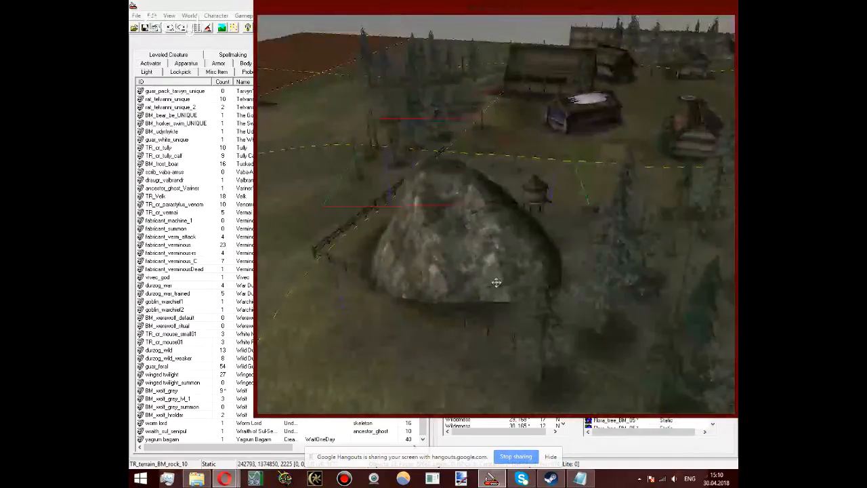
# Step: Select the whole straight fence row on the far side of the large rock and paste a copy near the longhouse
pyautogui.keyDown('shift'); pyautogui.moveTo(693, 124); pyautogui.dragTo(498, 260, button='middle'); pyautogui.keyUp('shift')
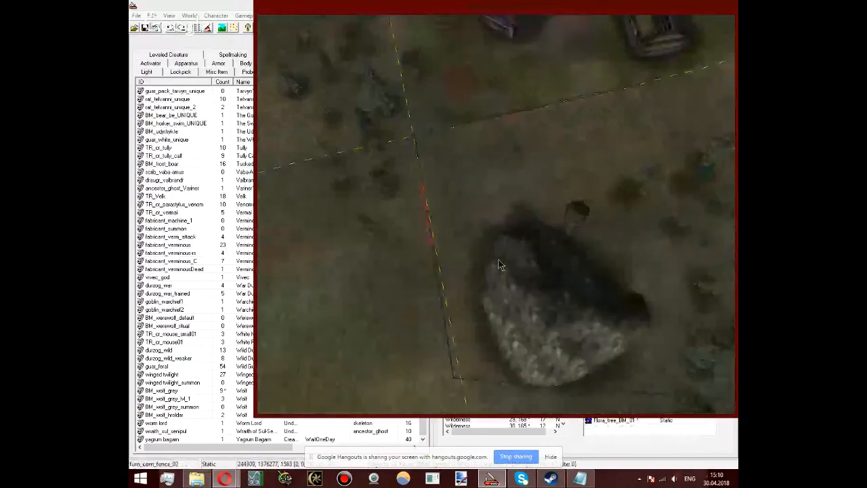
pyautogui.click(426, 172)
pyautogui.moveTo(433, 211); pyautogui.dragTo(468, 368)
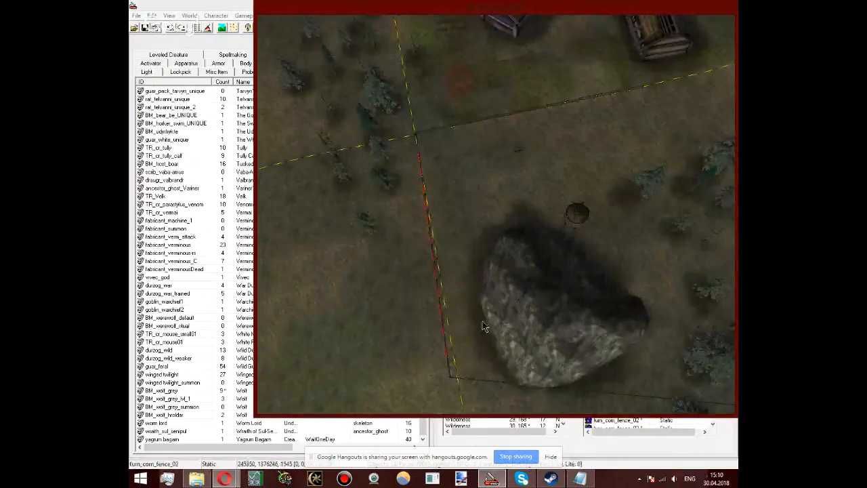
pyautogui.moveTo(456, 207); pyautogui.dragTo(206, 344, button='middle')
pyautogui.scroll(3, 560, 251)
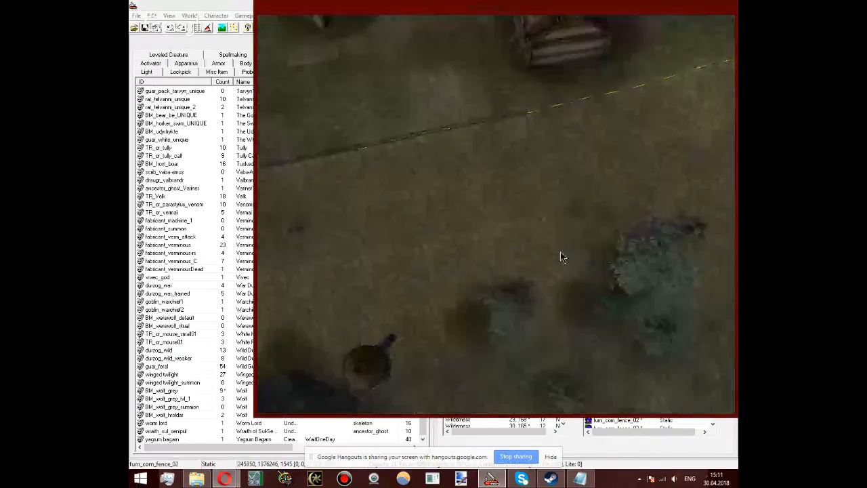
pyautogui.scroll(5, 560, 251)
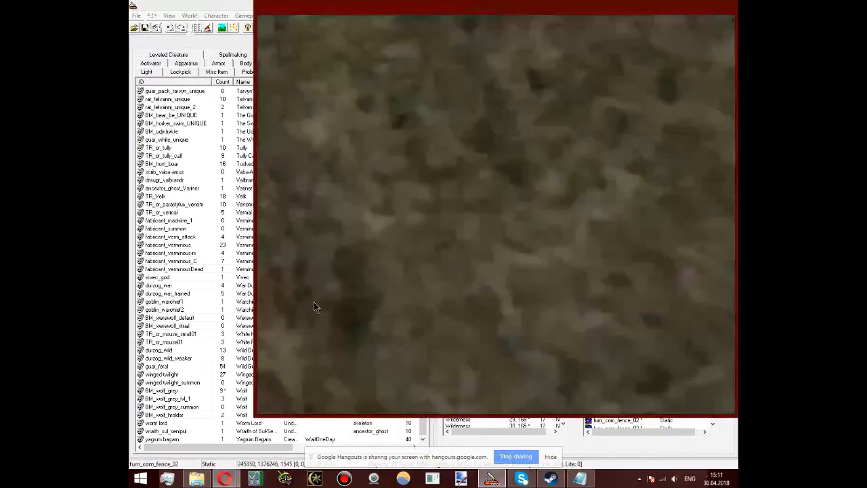
pyautogui.scroll(-3, 402, 171)
pyautogui.scroll(3, 490, 311)
pyautogui.scroll(2, 491, 313)
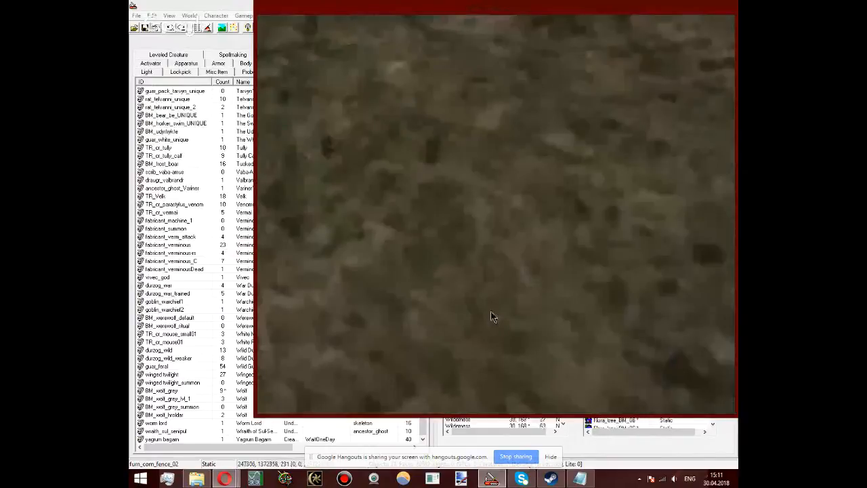
pyautogui.scroll(-3, 498, 298)
pyautogui.hotkey('ctrl', 'v')
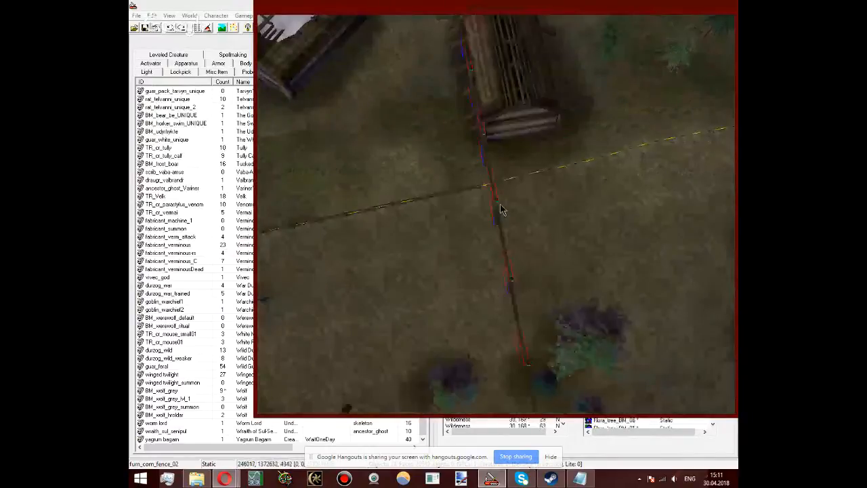
# Step: Align the copied fence row with the border fence's end by the longhouse and lower it to about X 242736, Y 1372807, Z 1713
pyautogui.moveTo(500, 252); pyautogui.dragTo(513, 443)
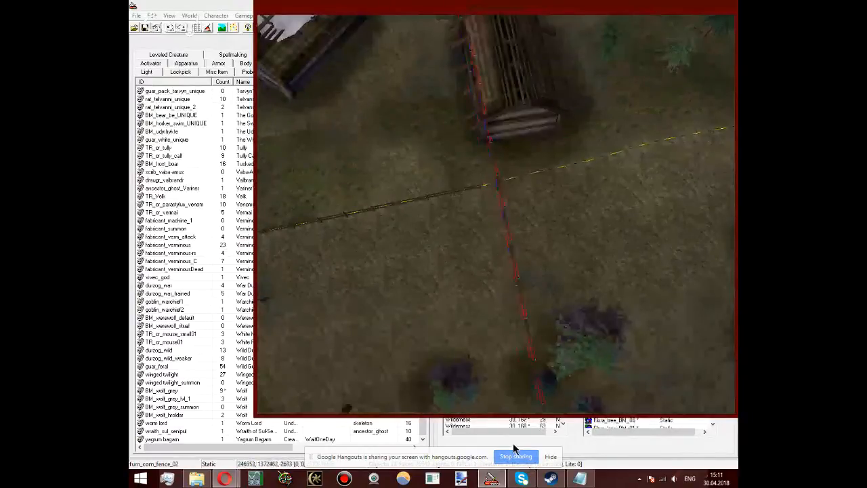
pyautogui.moveTo(498, 177); pyautogui.dragTo(540, 191, button='right')
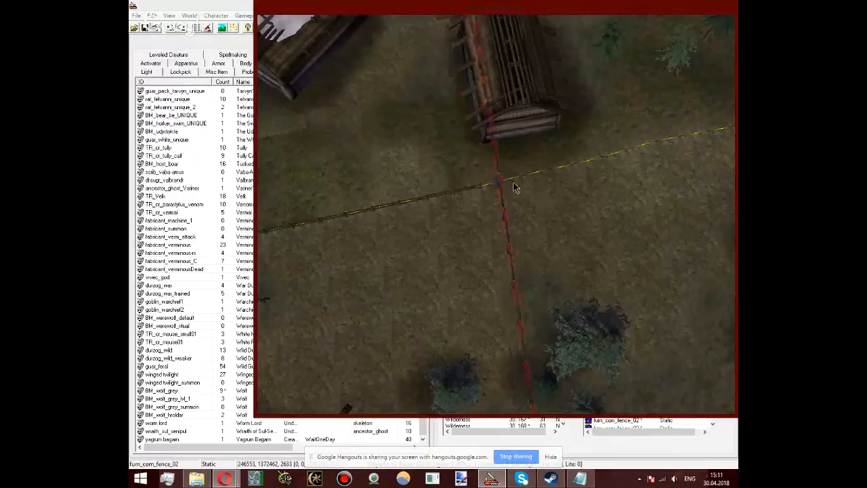
pyautogui.moveTo(499, 178); pyautogui.dragTo(539, 426)
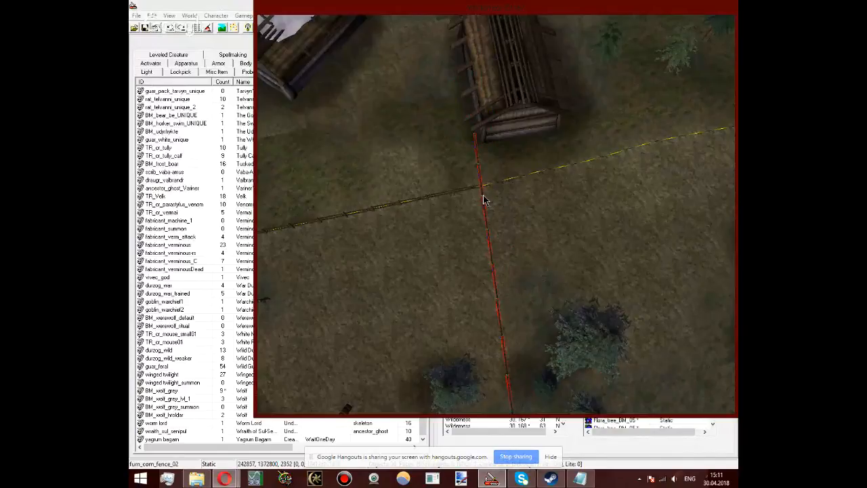
pyautogui.moveTo(484, 198); pyautogui.dragTo(485, 273)
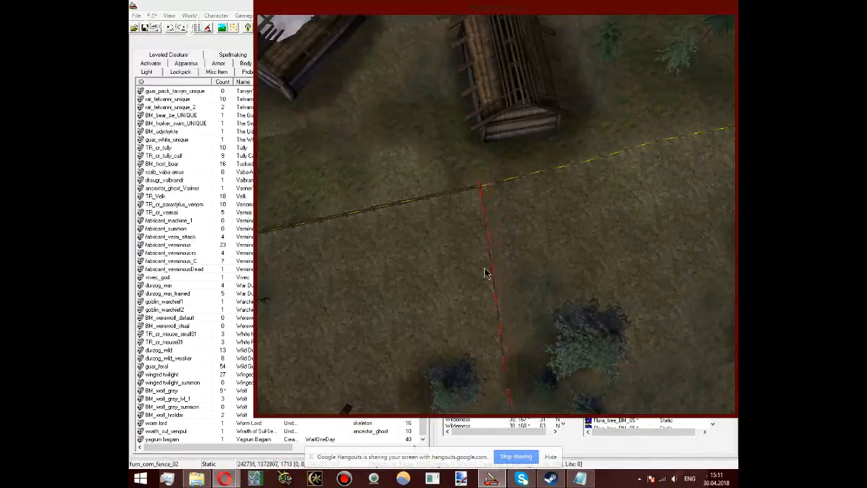
# Step: Nudge the copied fence row to about X 242746, Y 1372805 and check its line from close up and above
pyautogui.moveTo(495, 261); pyautogui.dragTo(287, 71, button='middle')
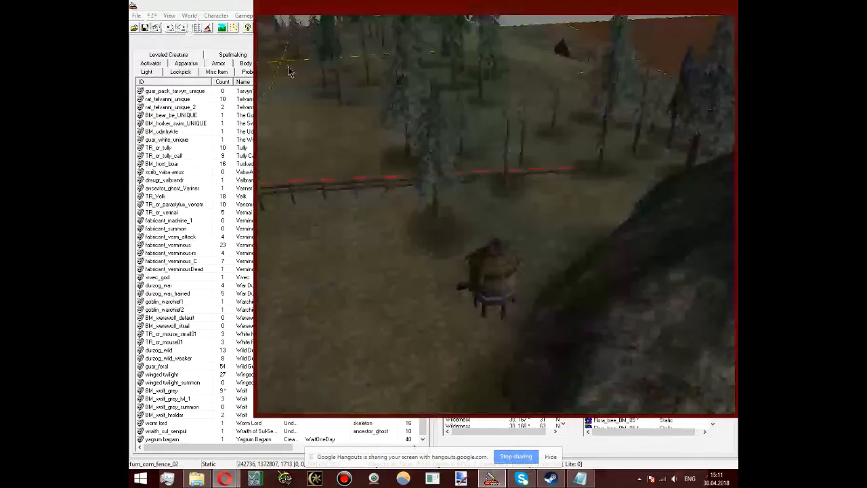
pyautogui.press('c')
pyautogui.moveTo(555, 251); pyautogui.dragTo(511, 155, button='middle')
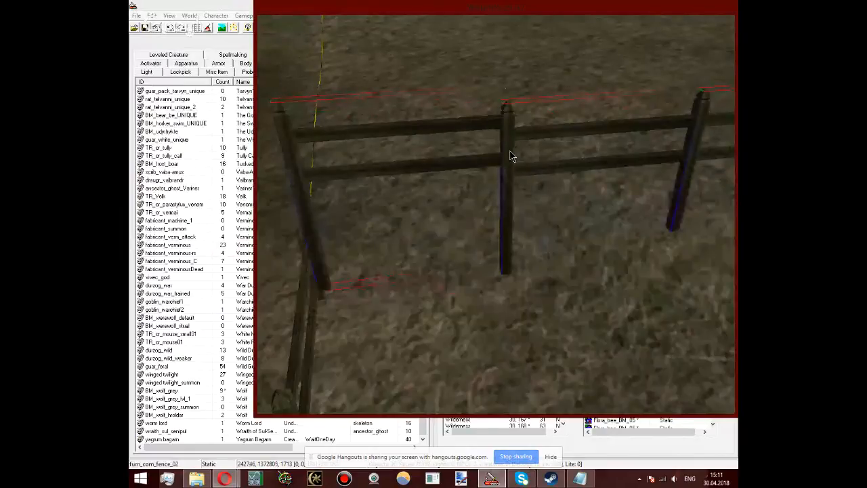
pyautogui.moveTo(510, 151); pyautogui.dragTo(510, 149)
pyautogui.click(171, 26)
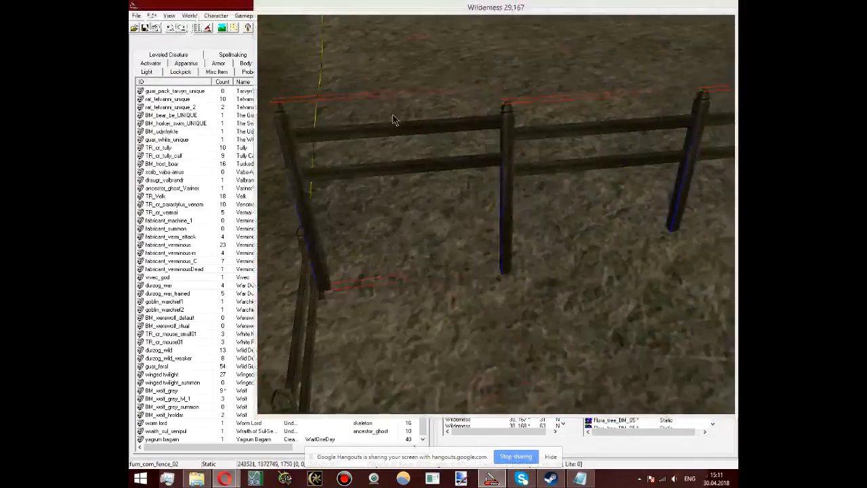
pyautogui.click(509, 144)
pyautogui.press('t')
pyautogui.scroll(-3, 510, 149)
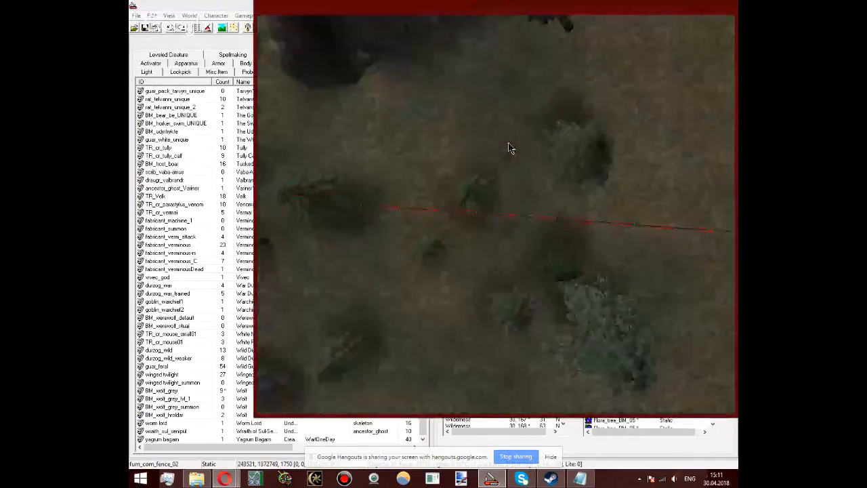
pyautogui.scroll(3, 562, 161)
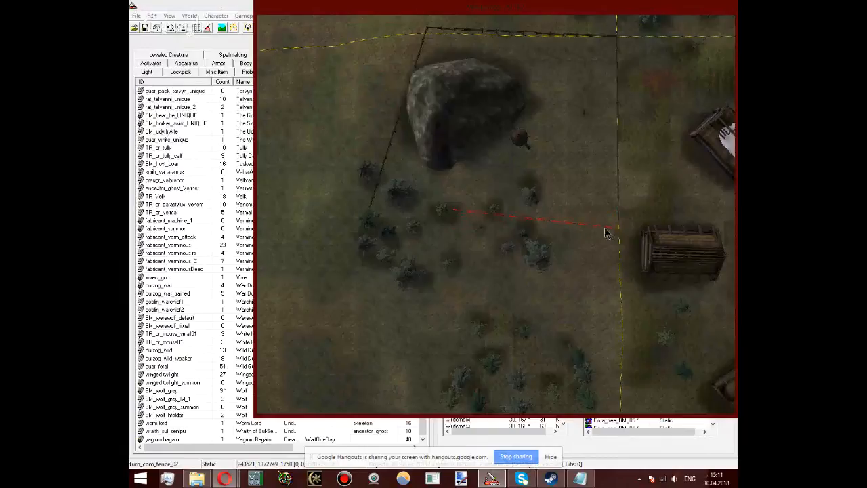
# Step: Fit the new row onto the border fence's end post at about X 244833, Y 1372599, with its height at about Z 1718
pyautogui.moveTo(608, 236); pyautogui.dragTo(252, 195, button='middle')
pyautogui.scroll(3, 416, 157)
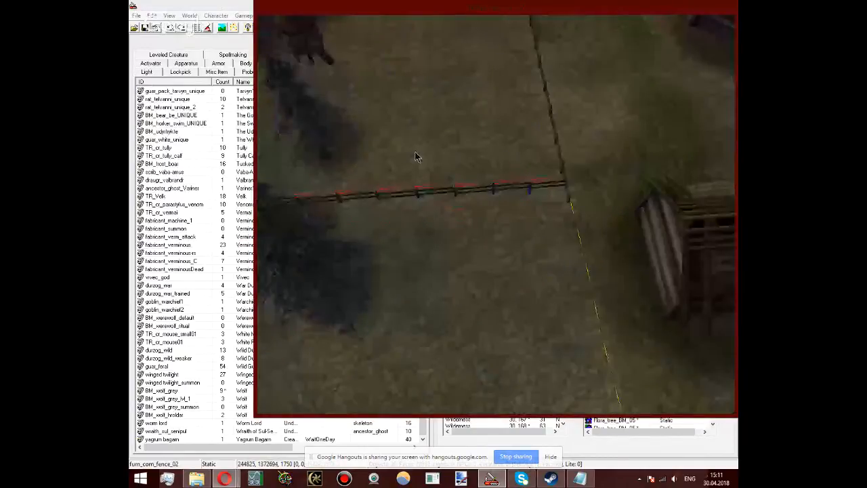
pyautogui.scroll(3, 586, 249)
pyautogui.keyDown('shift'); pyautogui.moveTo(586, 248); pyautogui.dragTo(570, 197, button='middle'); pyautogui.keyUp('shift')
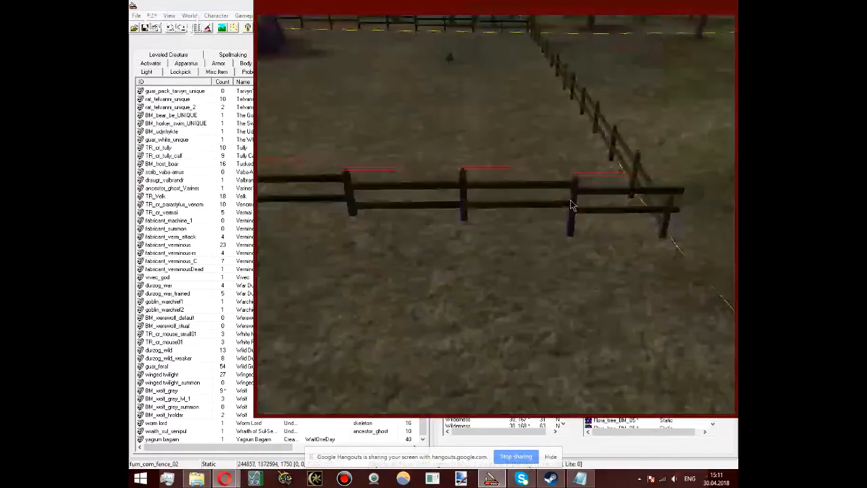
pyautogui.moveTo(570, 195); pyautogui.dragTo(572, 217)
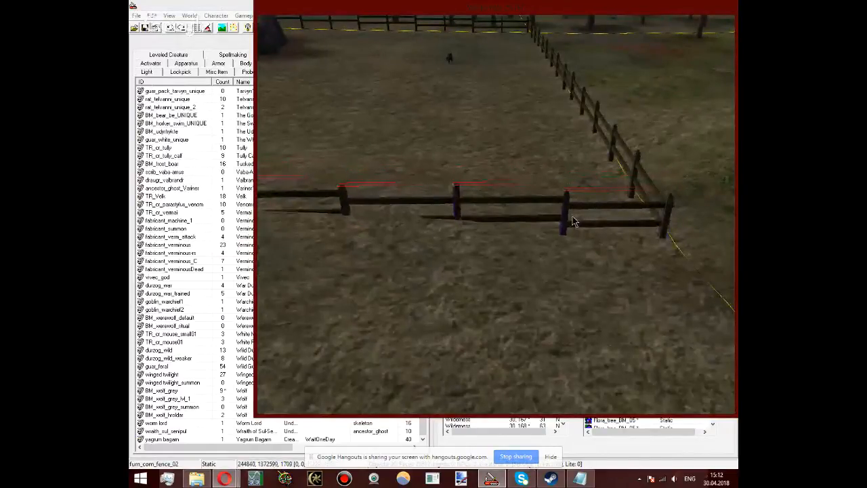
pyautogui.scroll(3, 599, 179)
pyautogui.keyDown('shift'); pyautogui.moveTo(599, 179); pyautogui.dragTo(421, 192, button='middle'); pyautogui.keyUp('shift')
pyautogui.scroll(3, 556, 88)
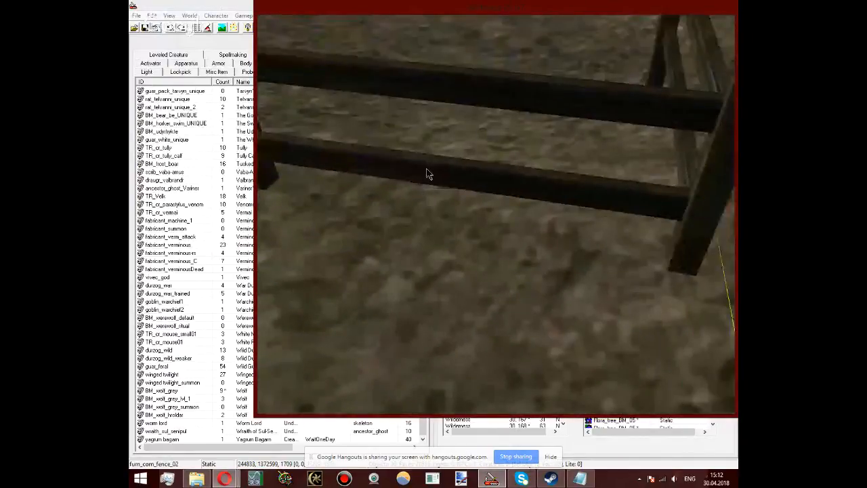
pyautogui.moveTo(427, 170); pyautogui.dragTo(428, 165)
# Step: Open landscape editing beside the new fence row, set the edit radius to 4 and disable Soften Vertices
pyautogui.scroll(-2, 438, 205)
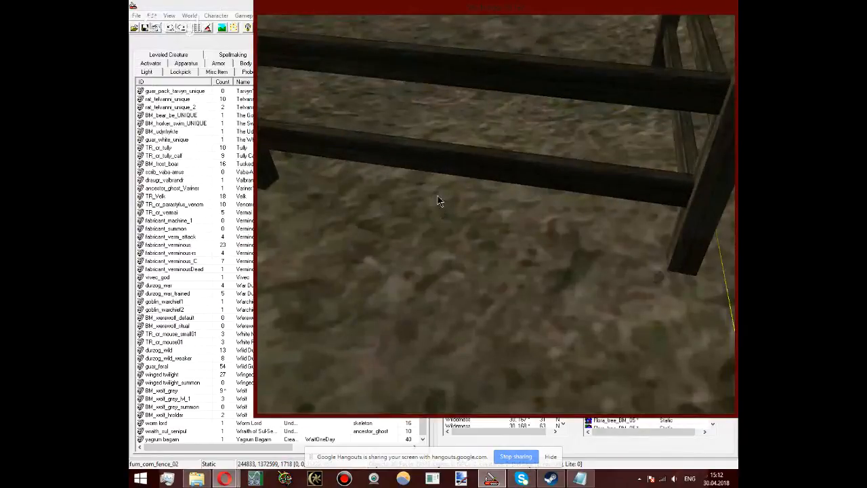
pyautogui.scroll(-6, 439, 197)
pyautogui.keyDown('shift'); pyautogui.moveTo(478, 285); pyautogui.dragTo(609, 132, button='middle'); pyautogui.keyUp('shift')
pyautogui.press('h')
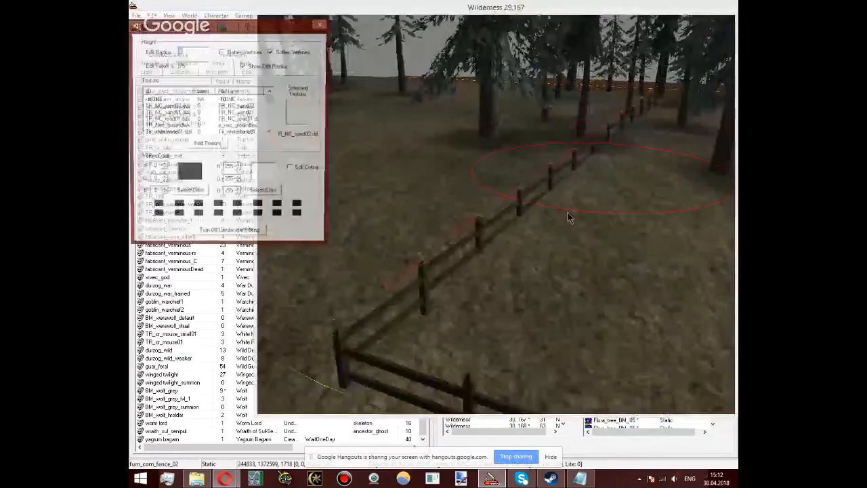
pyautogui.write('4')
pyautogui.click(271, 51)
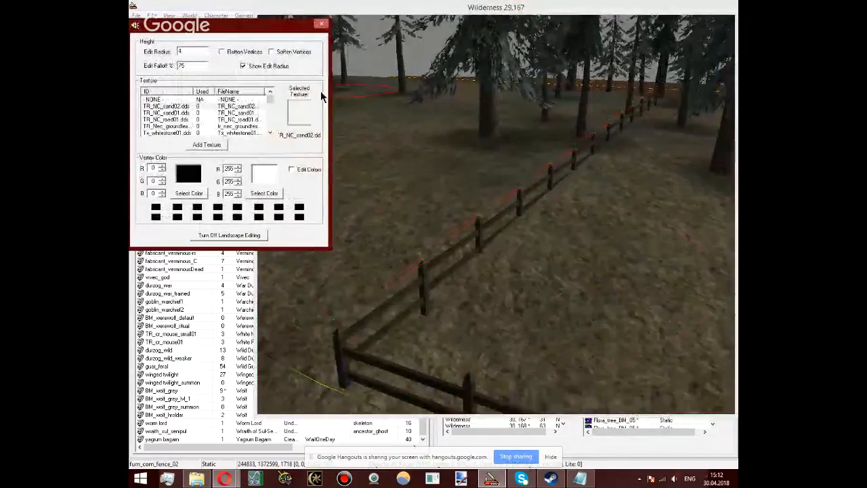
pyautogui.click(458, 220)
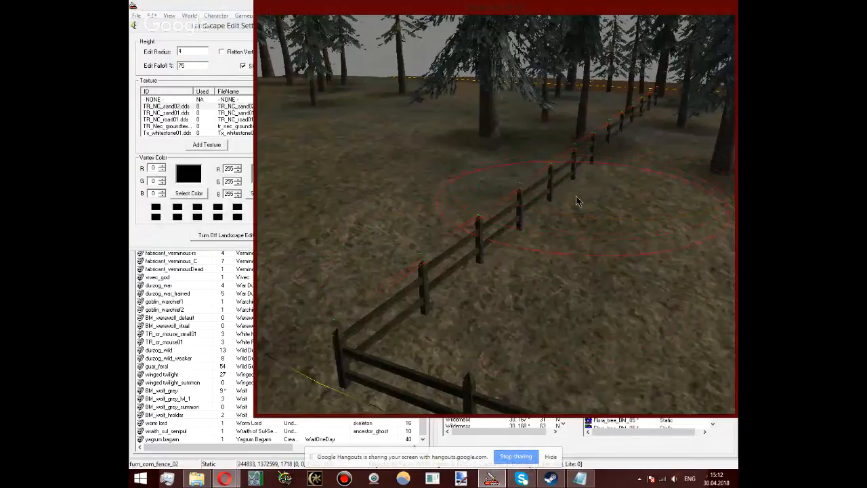
# Step: Sculpt the ground along the new fence row up to the trees and close the landscape edit settings
pyautogui.moveTo(556, 179); pyautogui.dragTo(453, 302, button='middle')
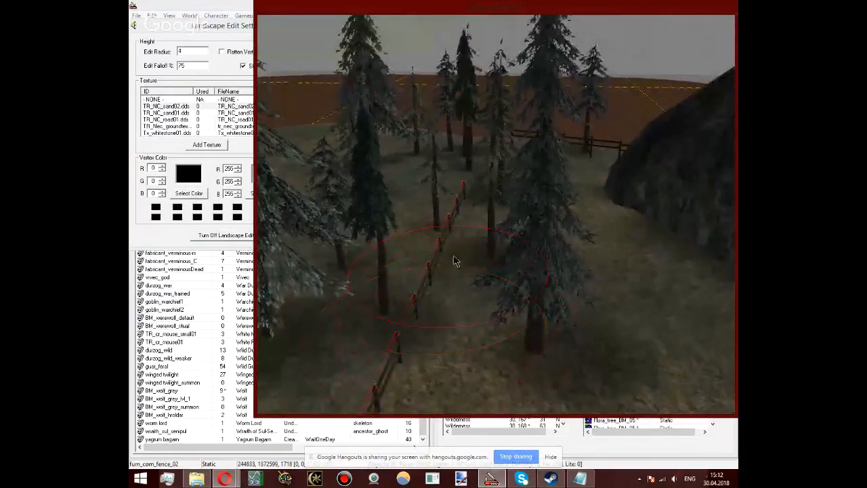
pyautogui.moveTo(469, 238)
pyautogui.mouseDown(button='middle')
pyautogui.moveTo(463, 180)
pyautogui.moveTo(421, 320)
pyautogui.moveTo(588, 264)
pyautogui.mouseUp(button='middle')
pyautogui.scroll(-4, 421, 321)
pyautogui.scroll(-3, 588, 265)
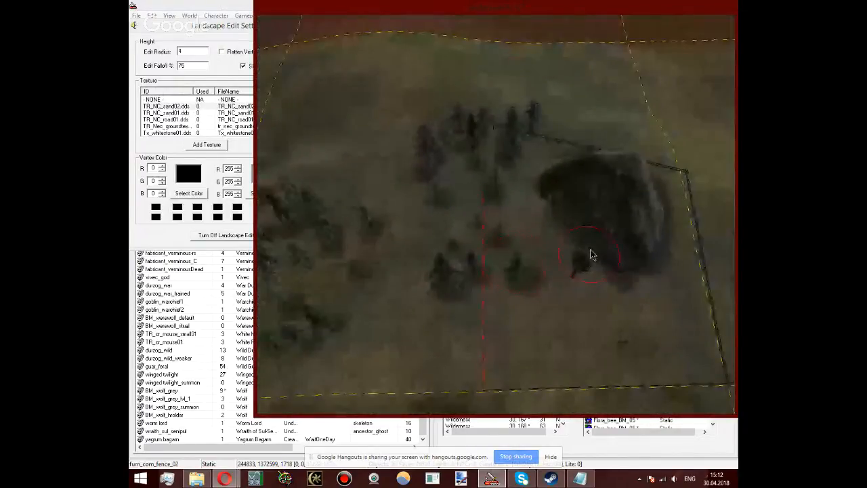
pyautogui.click(212, 25)
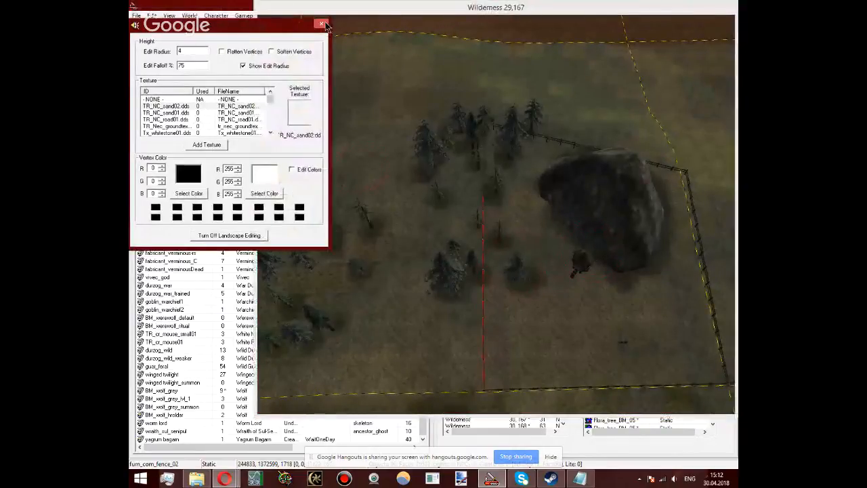
pyautogui.click(322, 24)
# Step: Move the small Flora_tree_BM_07 tree off the fence line, to about X 242459, Y 1372860
pyautogui.click(495, 187)
pyautogui.click(495, 181)
pyautogui.scroll(5, 495, 182)
pyautogui.keyDown('shift'); pyautogui.moveTo(495, 181); pyautogui.dragTo(518, 275, button='middle'); pyautogui.keyUp('shift')
pyautogui.scroll(5, 529, 281)
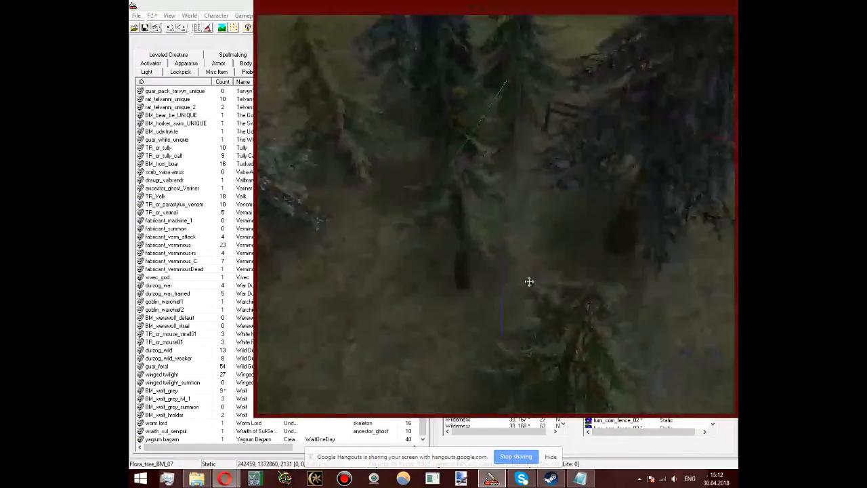
pyautogui.scroll(-5, 529, 281)
# Step: Extend the fence through the trees with a copied row joined to the existing end at about X 242495, Y 1372647, Z 1814
pyautogui.moveTo(482, 288); pyautogui.dragTo(522, 184)
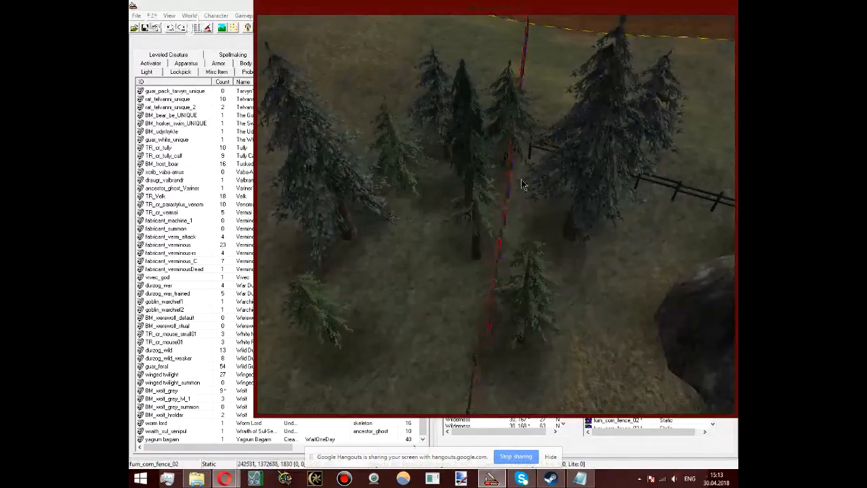
pyautogui.scroll(3, 508, 262)
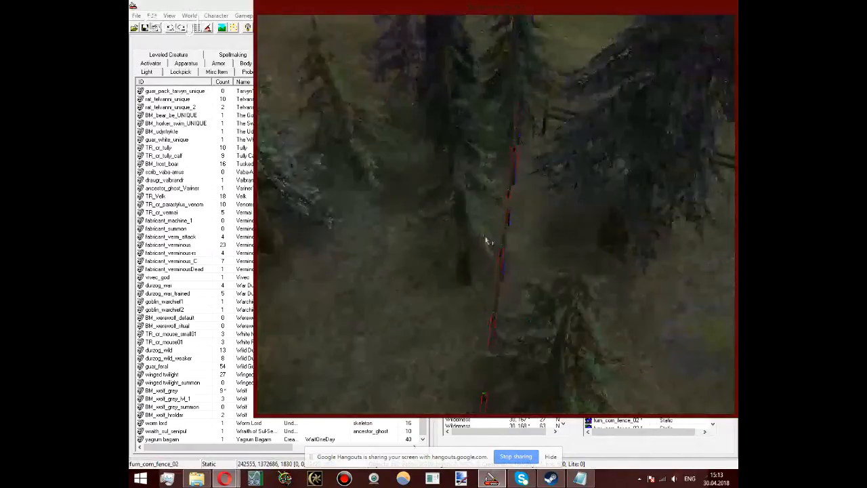
pyautogui.keyDown('shift'); pyautogui.moveTo(485, 240); pyautogui.dragTo(512, 163, button='middle'); pyautogui.keyUp('shift')
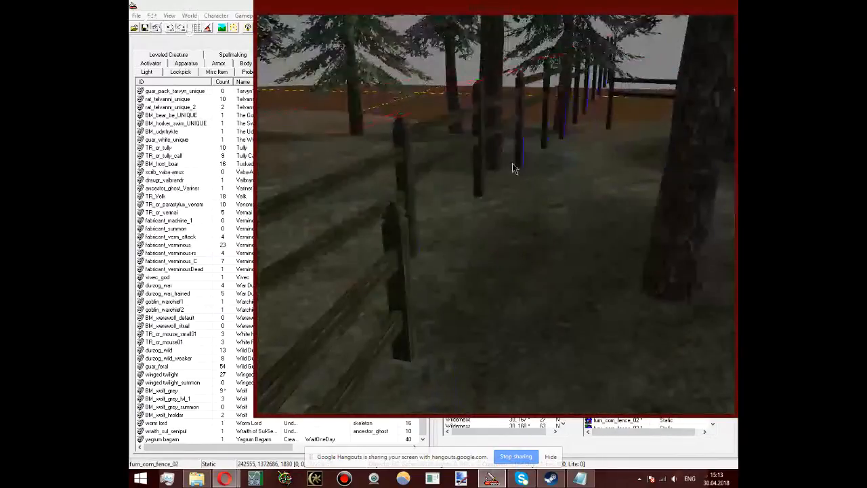
pyautogui.moveTo(403, 170); pyautogui.dragTo(537, 147)
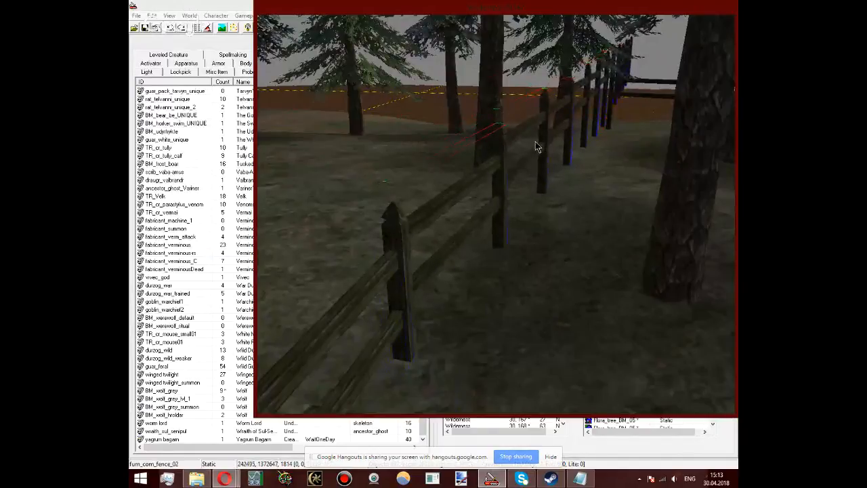
pyautogui.moveTo(502, 134); pyautogui.dragTo(323, 161, button='middle')
# Step: Delete the surplus fence sections that extend past the junction with the row beside the large rock
pyautogui.click(478, 190)
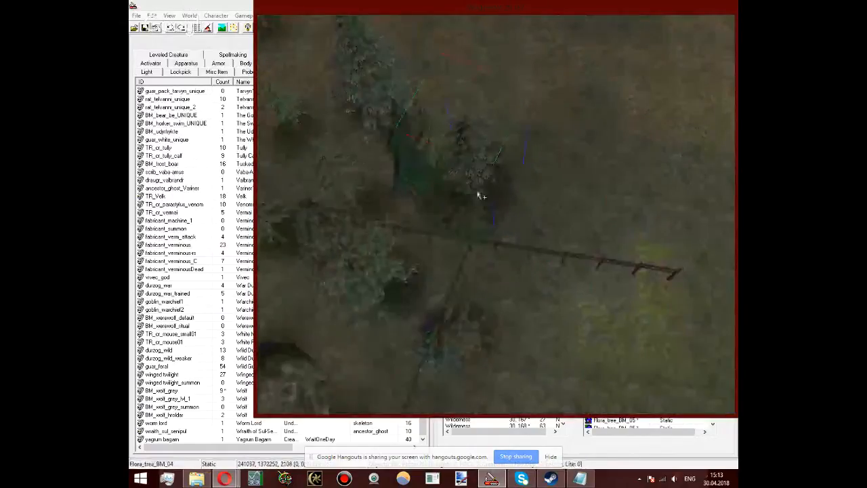
pyautogui.scroll(-3, 505, 230)
pyautogui.click(604, 253)
pyautogui.press('Delete')
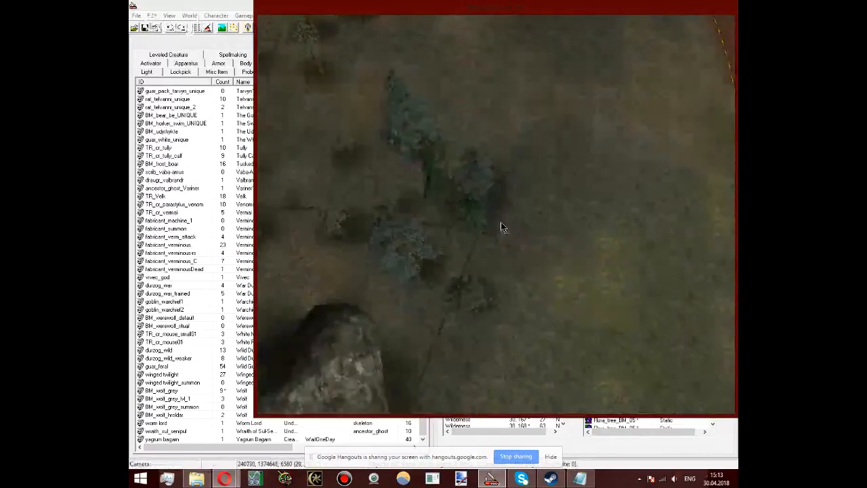
pyautogui.click(494, 236)
pyautogui.press('Delete')
pyautogui.moveTo(494, 236); pyautogui.dragTo(637, 252, button='middle')
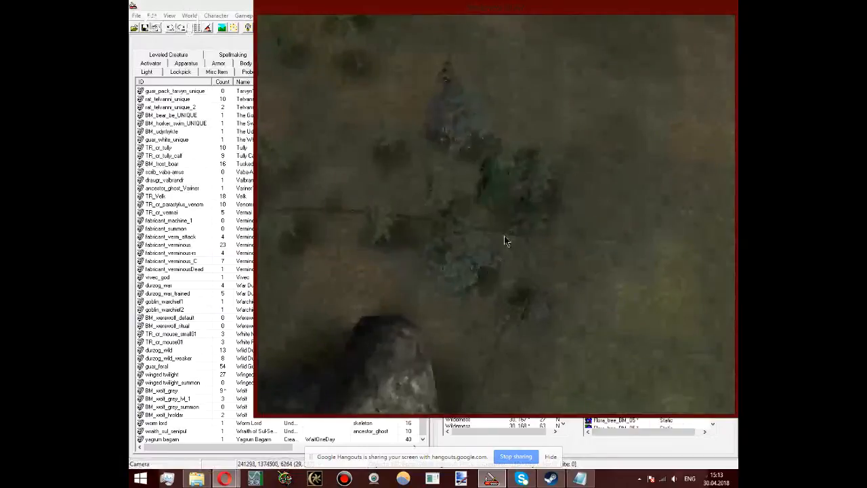
# Step: Lower the furn_com_fence_02 section among the trees at about X 242495, Y 1372647 to about Z 1799
pyautogui.click(502, 232)
pyautogui.moveTo(503, 231); pyautogui.dragTo(513, 179, button='middle')
pyautogui.scroll(5, 513, 179)
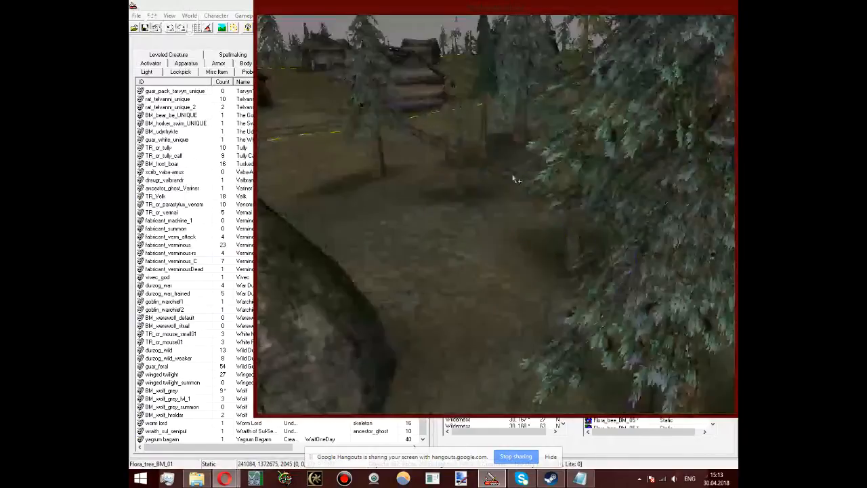
pyautogui.keyDown('shift'); pyautogui.moveTo(513, 179); pyautogui.dragTo(467, 246, button='middle'); pyautogui.keyUp('shift')
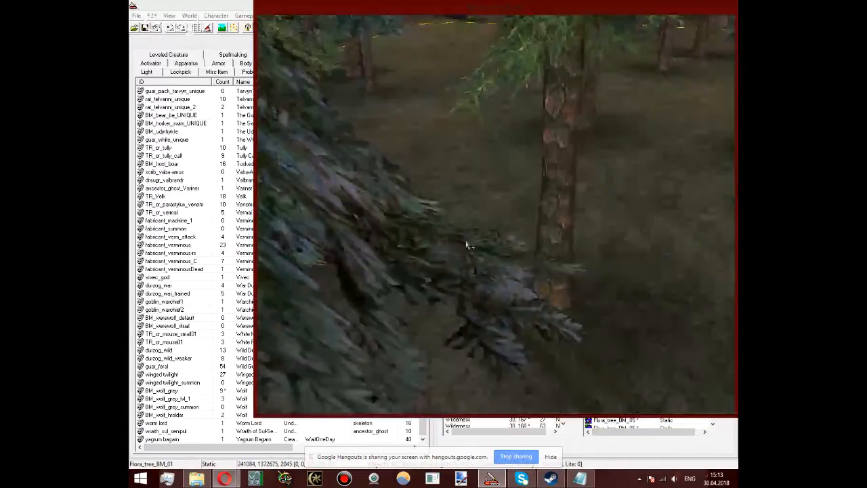
pyautogui.click(416, 186)
pyautogui.keyDown('shift'); pyautogui.moveTo(415, 186); pyautogui.dragTo(500, 244, button='middle'); pyautogui.keyUp('shift')
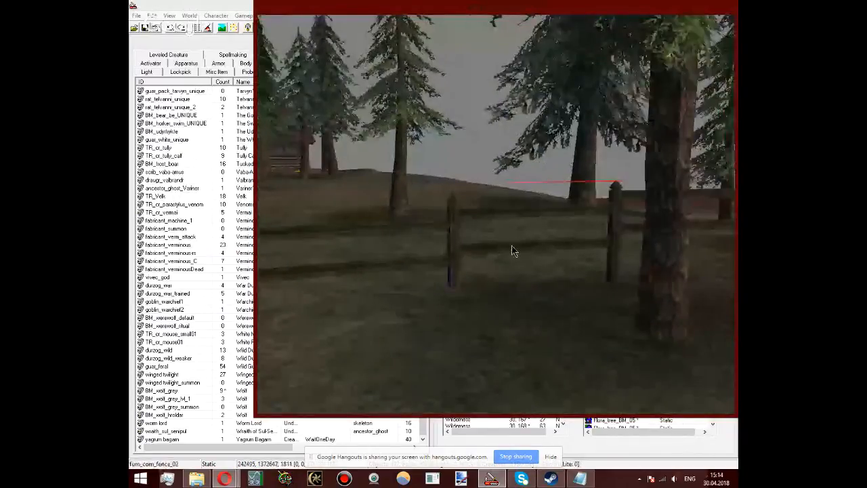
pyautogui.moveTo(514, 252); pyautogui.dragTo(512, 249)
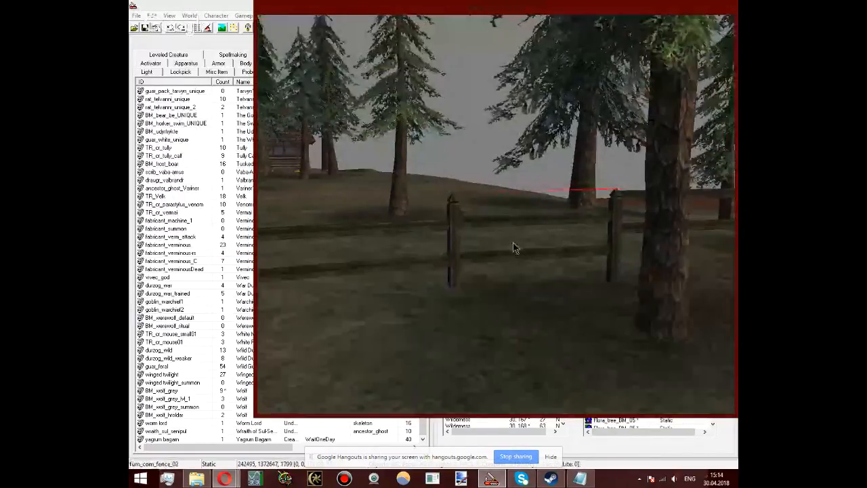
# Step: Lower the next two fence sections along the tree row to follow the ground, the one near X 241979, Y 1372713 to about Z 1803
pyautogui.moveTo(513, 243); pyautogui.dragTo(386, 249, button='middle')
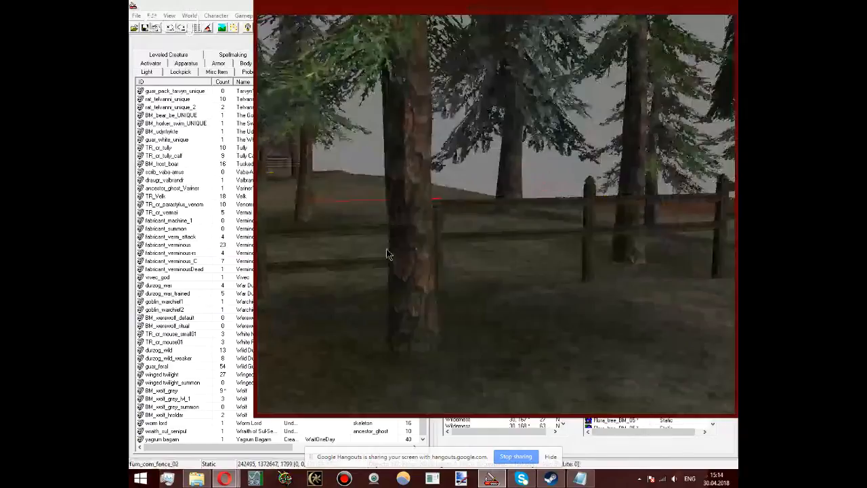
pyautogui.moveTo(386, 249); pyautogui.dragTo(365, 259, button='middle')
pyautogui.click(571, 219)
pyautogui.moveTo(572, 218); pyautogui.dragTo(572, 235)
pyautogui.click(709, 214)
pyautogui.moveTo(709, 214); pyautogui.dragTo(709, 229)
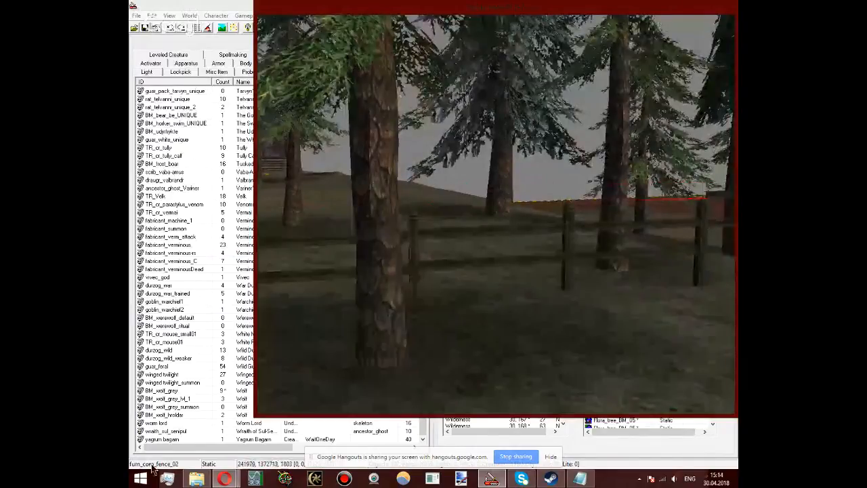
# Step: Switch to File Explorer and open the Morrowind folder in C:\Program Files (x86)\Steam\steamapps\common
pyautogui.click(196, 478)
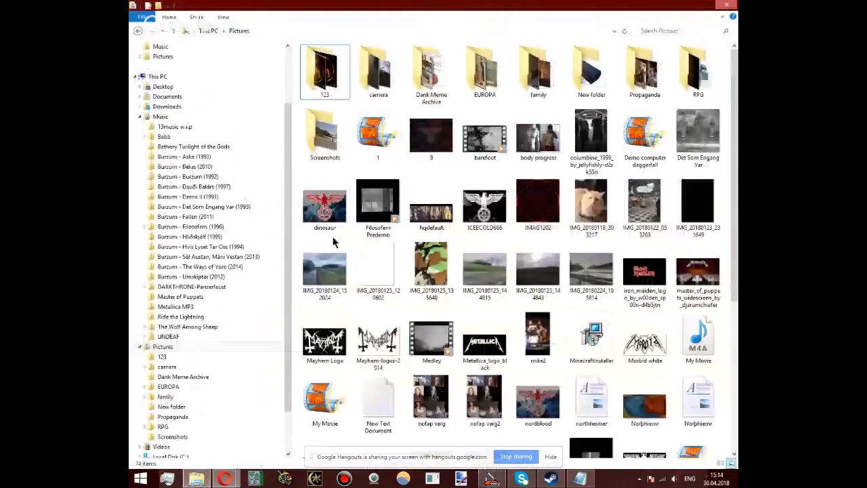
pyautogui.hotkey('alt', 'Left')
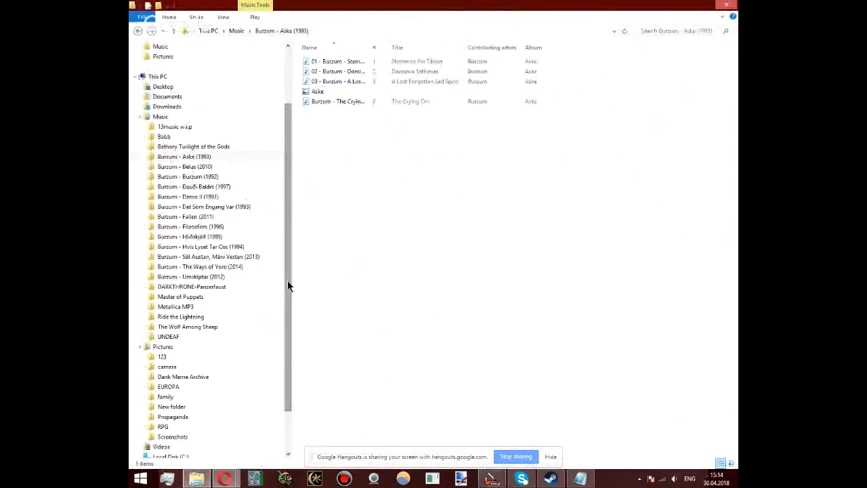
pyautogui.click(279, 241)
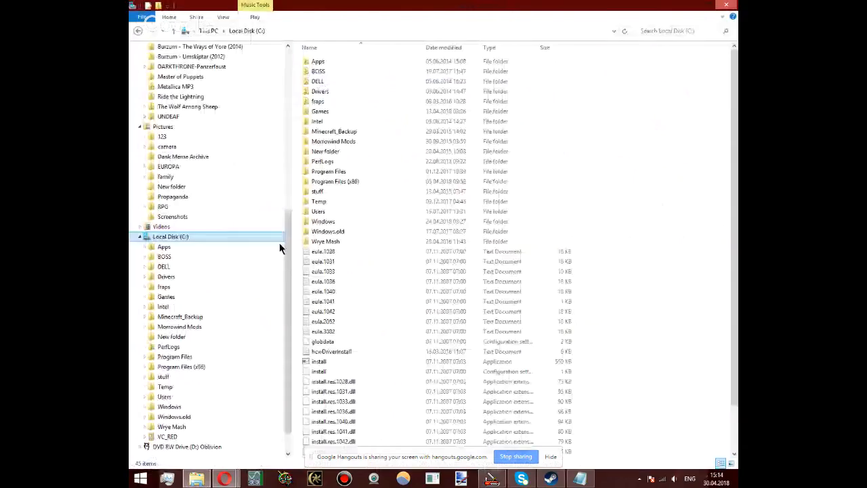
pyautogui.doubleClick(362, 181)
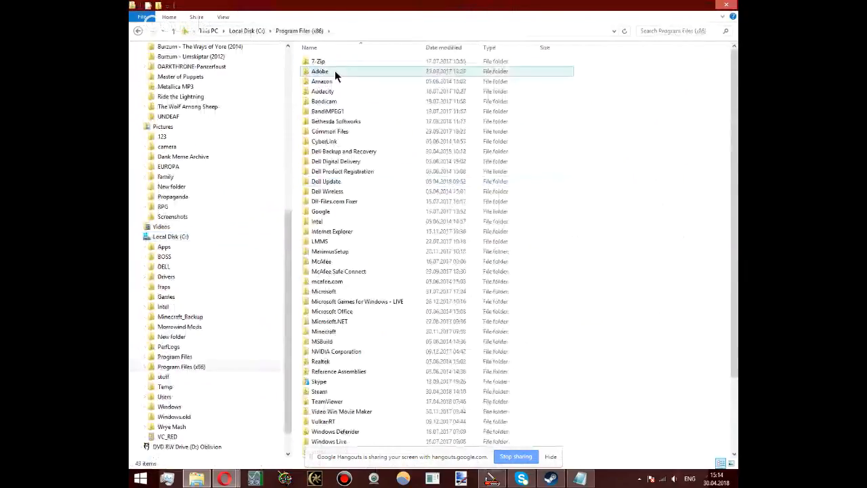
pyautogui.scroll(-3, 319, 257)
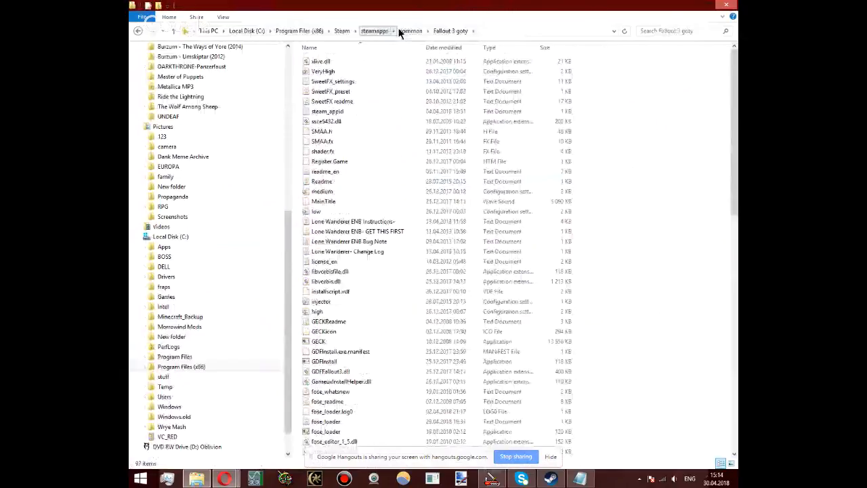
pyautogui.click(405, 31)
pyautogui.doubleClick(342, 74)
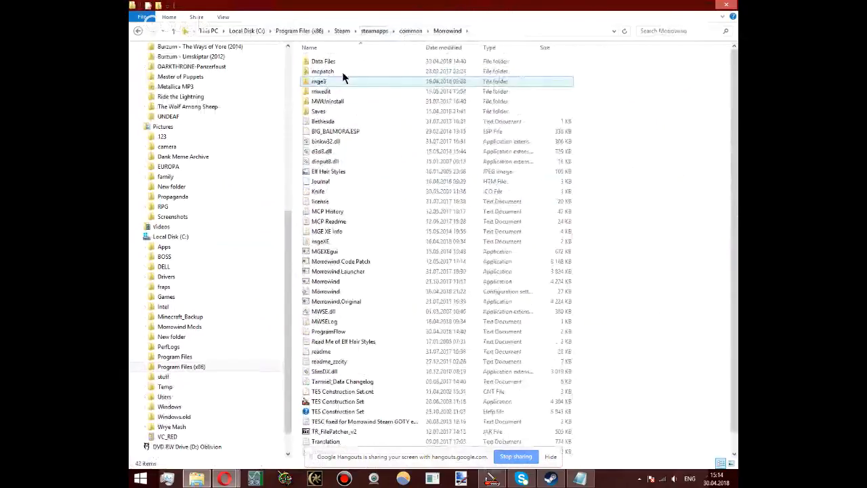
# Step: Launch Morrowind Code Patch from the folder and look through its Game mechanics patches
pyautogui.scroll(-1, 343, 135)
pyautogui.click(346, 243)
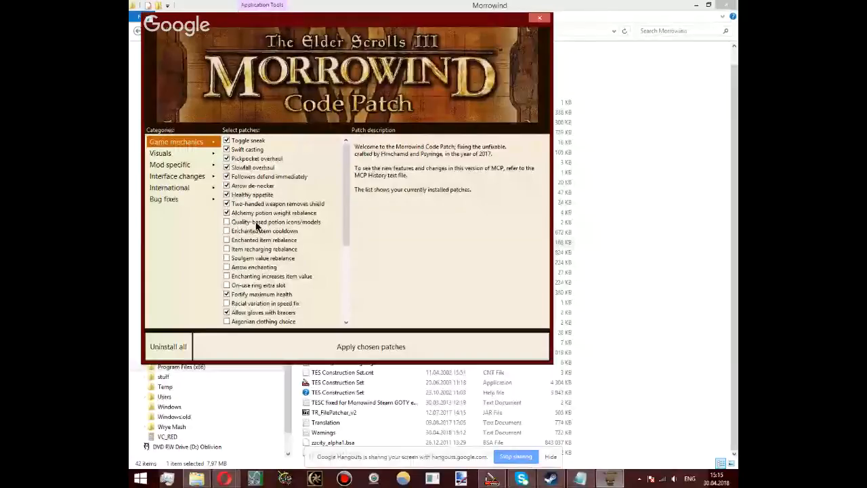
pyautogui.moveTo(346, 192); pyautogui.dragTo(360, 207)
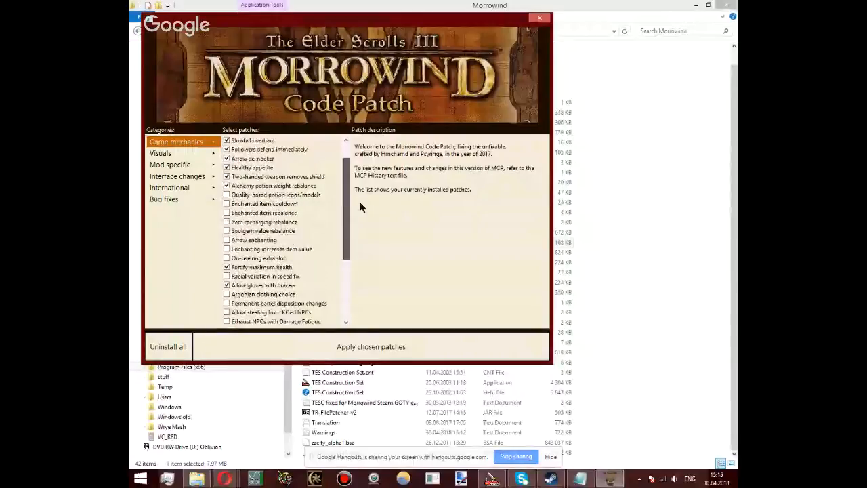
pyautogui.scroll(1, 256, 163)
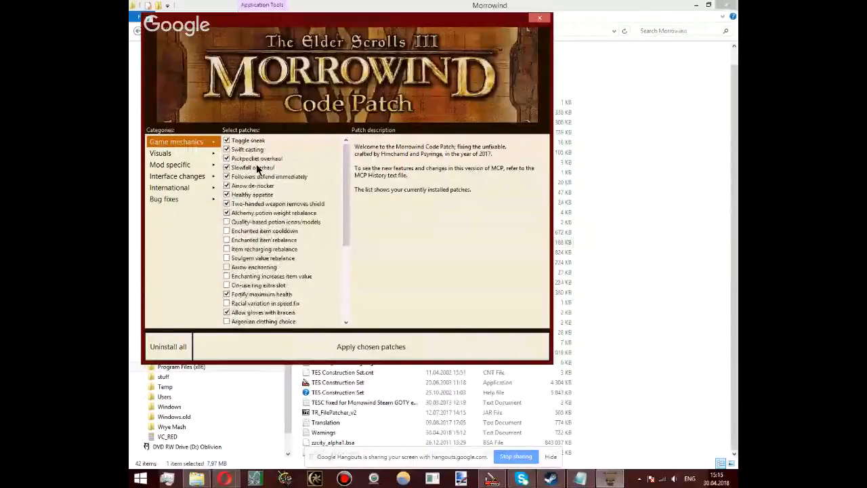
# Step: Return to the TES Construction Set and lower the row's last two fence sections, the one at X 241463, Y 1372782 to about Z 1782
pyautogui.click(488, 479)
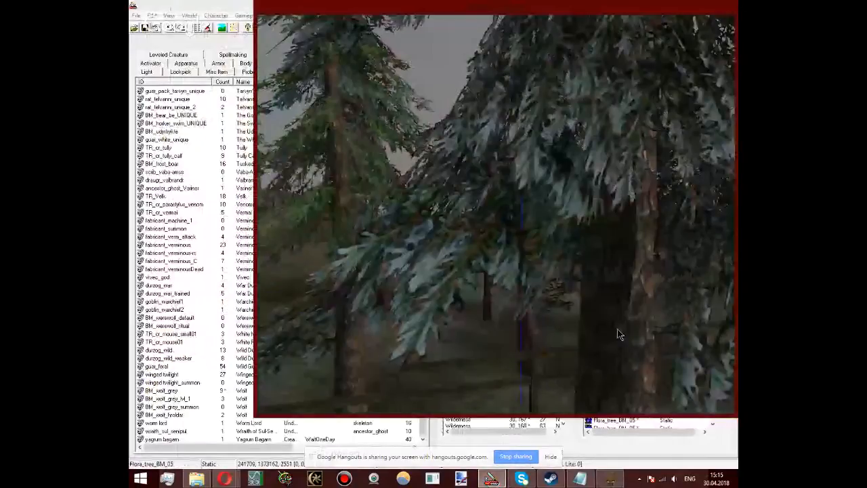
pyautogui.moveTo(617, 333); pyautogui.dragTo(540, 233, button='middle')
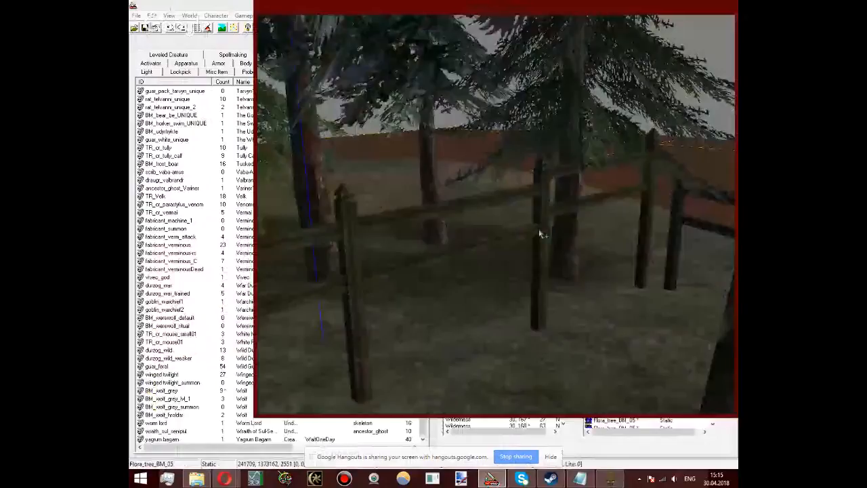
pyautogui.moveTo(539, 234); pyautogui.dragTo(569, 256, button='middle')
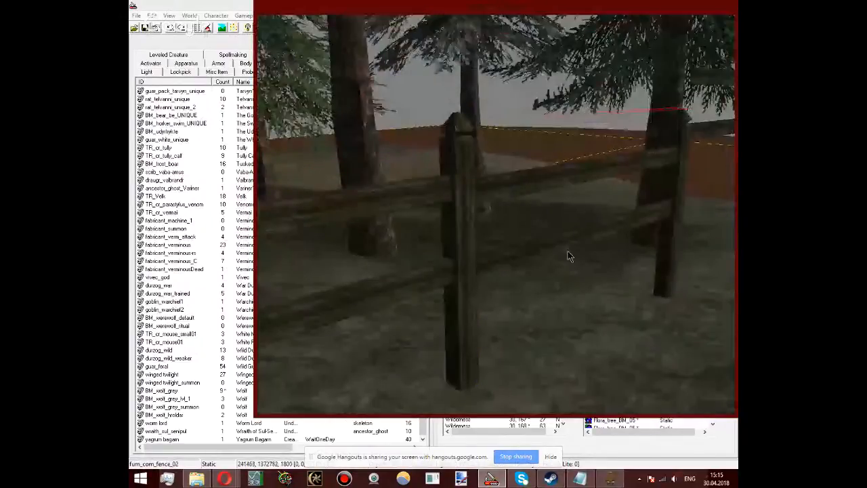
pyautogui.moveTo(568, 256); pyautogui.dragTo(530, 173, button='middle')
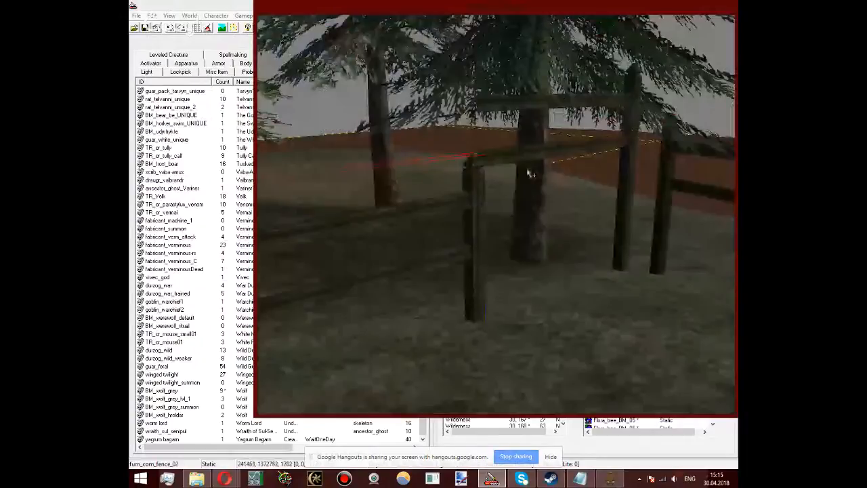
pyautogui.moveTo(530, 173); pyautogui.dragTo(628, 175)
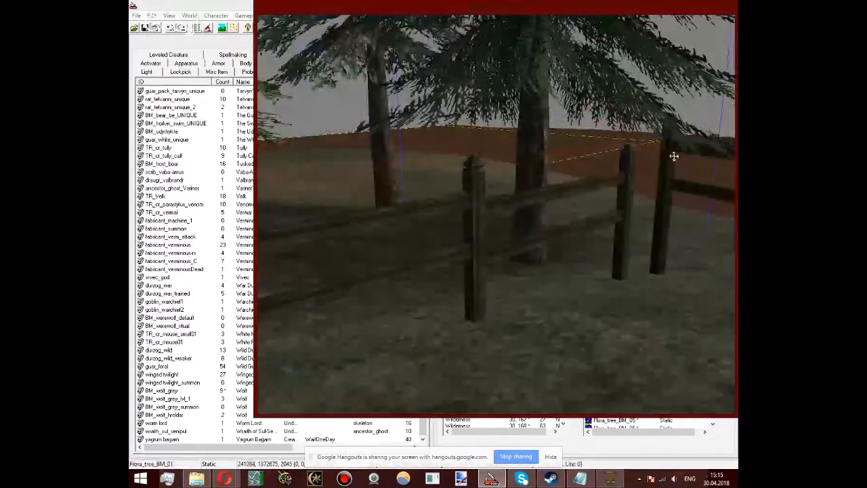
# Step: Fit the corner fence section against the tree row's end post, at about X 241093, Y 1372974, Z 1754
pyautogui.moveTo(674, 156); pyautogui.dragTo(556, 224, button='middle')
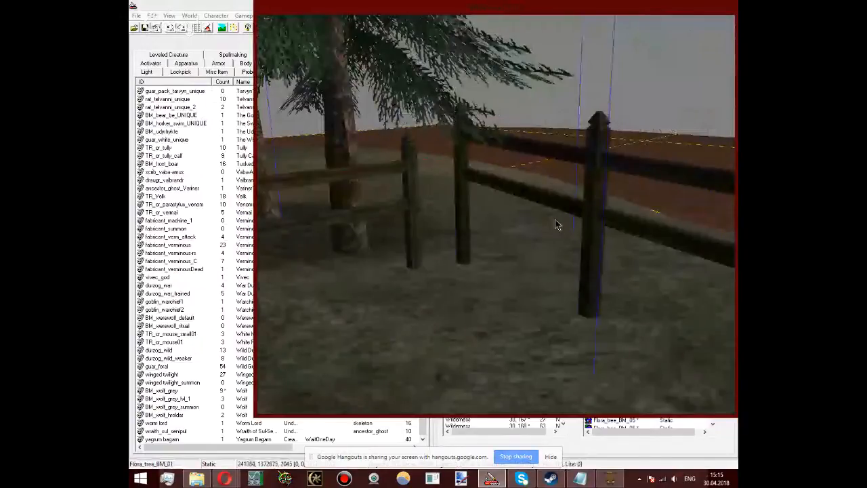
pyautogui.click(566, 231)
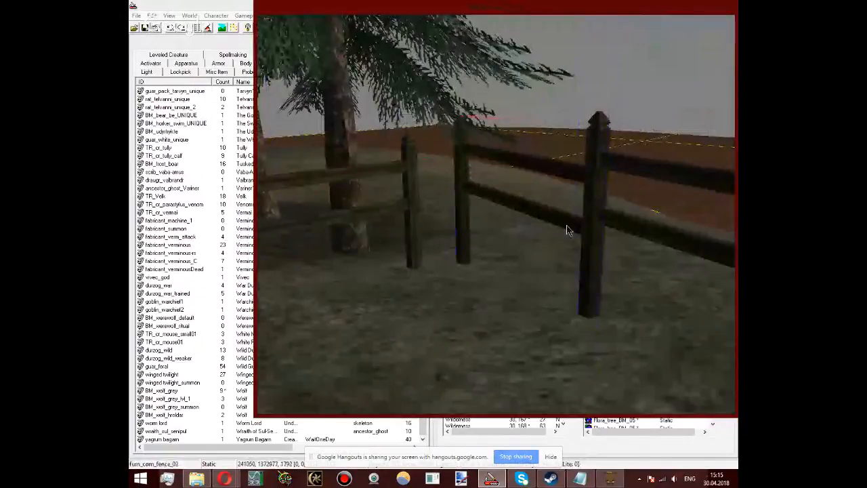
pyautogui.moveTo(567, 231); pyautogui.dragTo(467, 234, button='middle')
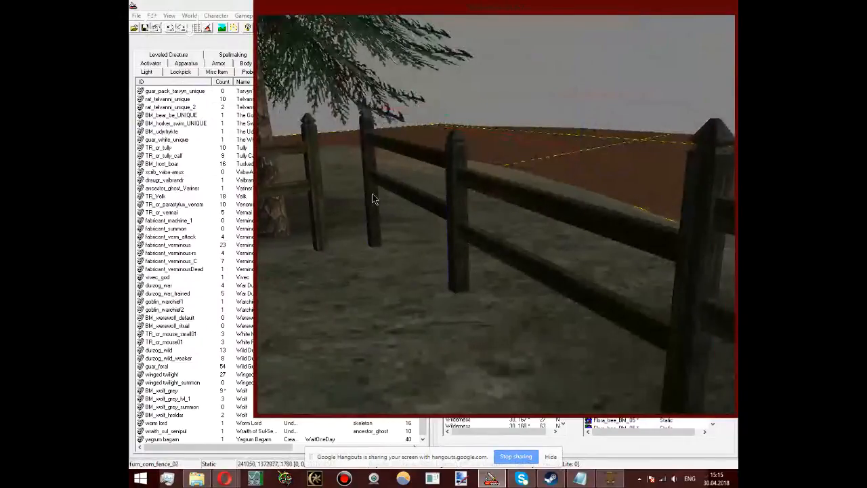
pyautogui.moveTo(372, 198); pyautogui.dragTo(346, 213, button='right')
pyautogui.keyDown('shift'); pyautogui.moveTo(345, 212); pyautogui.dragTo(371, 272, button='middle'); pyautogui.keyUp('shift')
pyautogui.moveTo(372, 272); pyautogui.dragTo(376, 271)
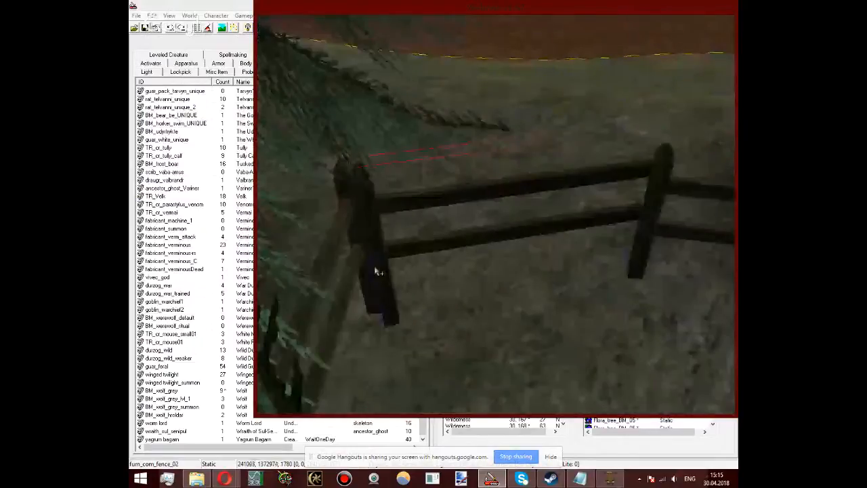
pyautogui.keyDown('shift'); pyautogui.moveTo(378, 271); pyautogui.dragTo(540, 125, button='middle'); pyautogui.keyUp('shift')
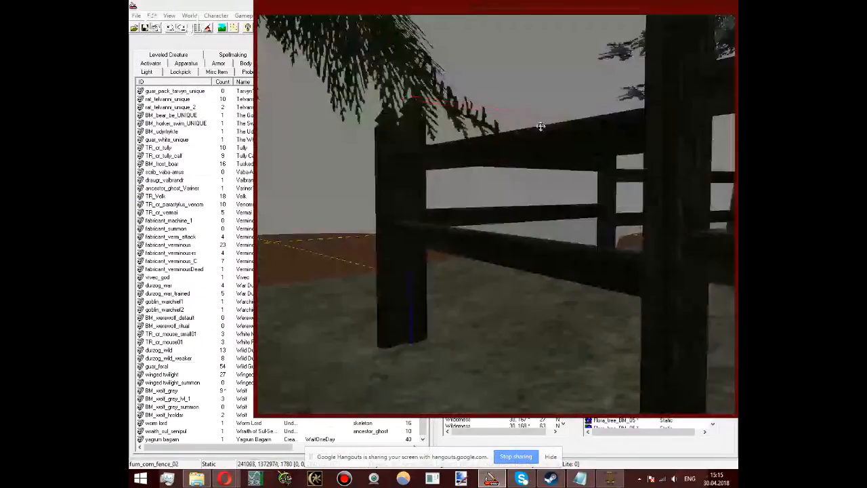
pyautogui.keyDown('shift'); pyautogui.moveTo(540, 126); pyautogui.dragTo(491, 224, button='middle'); pyautogui.keyUp('shift')
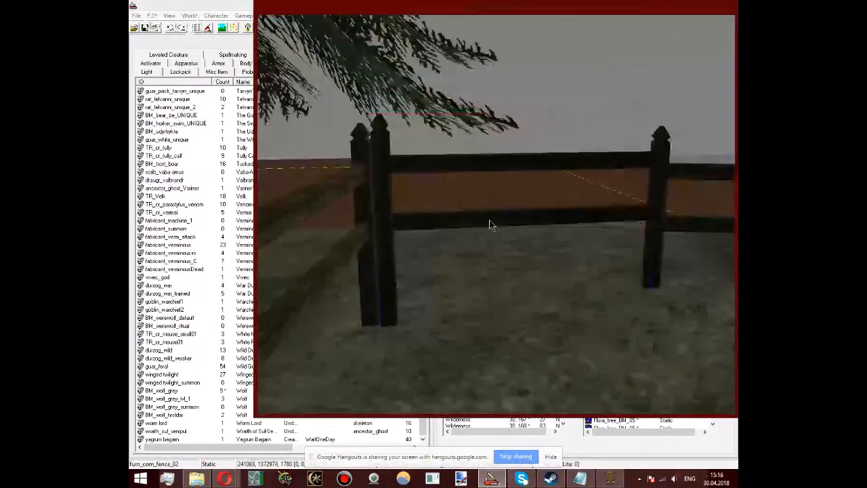
pyautogui.keyDown('shift'); pyautogui.moveTo(490, 225); pyautogui.dragTo(562, 189, button='middle'); pyautogui.keyUp('shift')
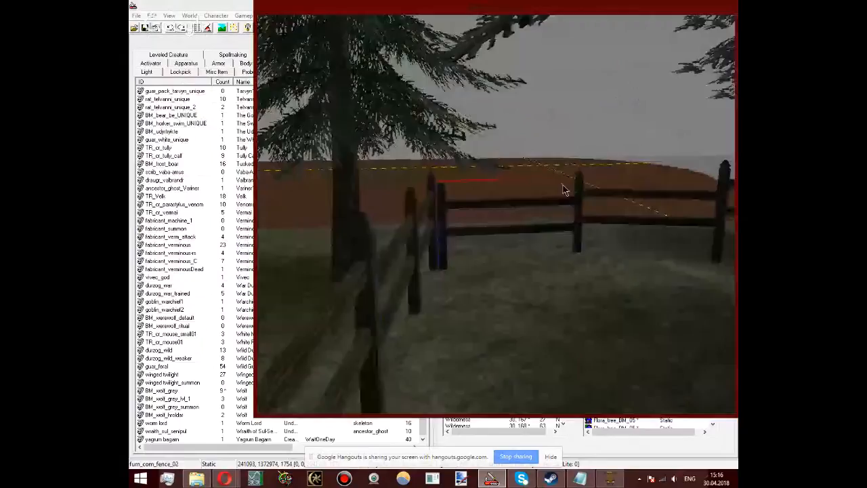
# Step: Inspect the fence enclosure around the large rock from above and close up at its corner near the cell border
pyautogui.scroll(-5, 562, 190)
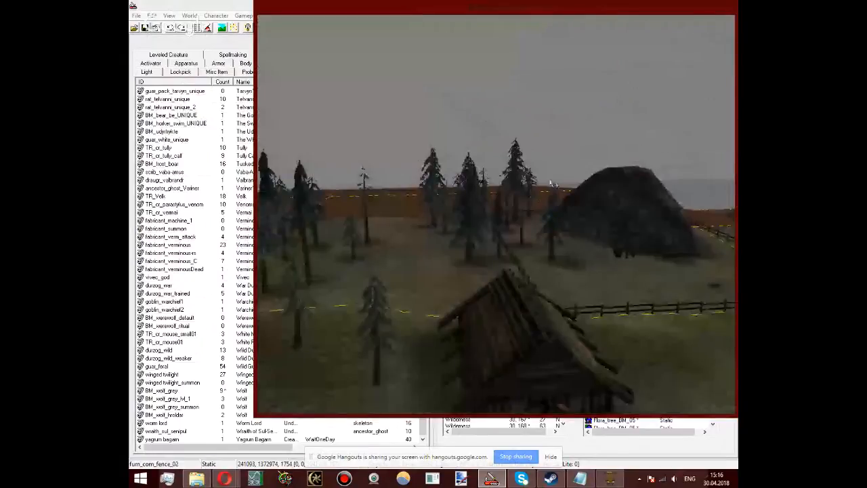
pyautogui.keyDown('shift'); pyautogui.moveTo(551, 185); pyautogui.dragTo(621, 385, button='middle'); pyautogui.keyUp('shift')
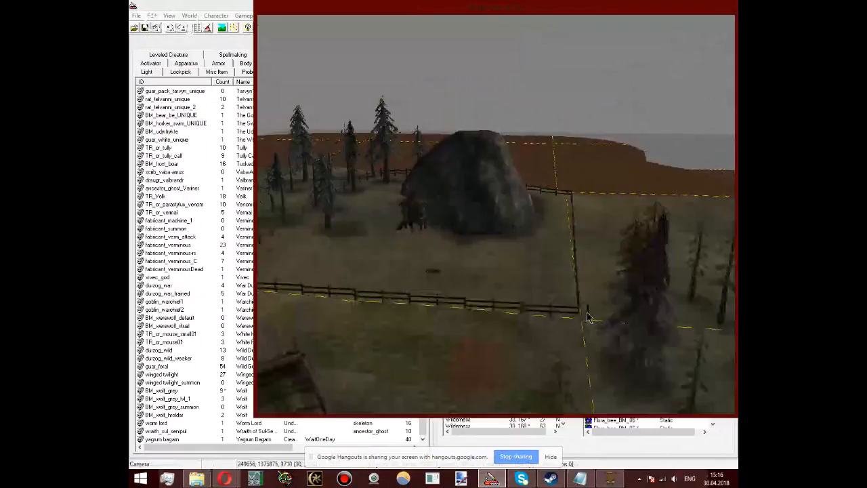
pyautogui.moveTo(587, 314); pyautogui.dragTo(414, 272, button='middle')
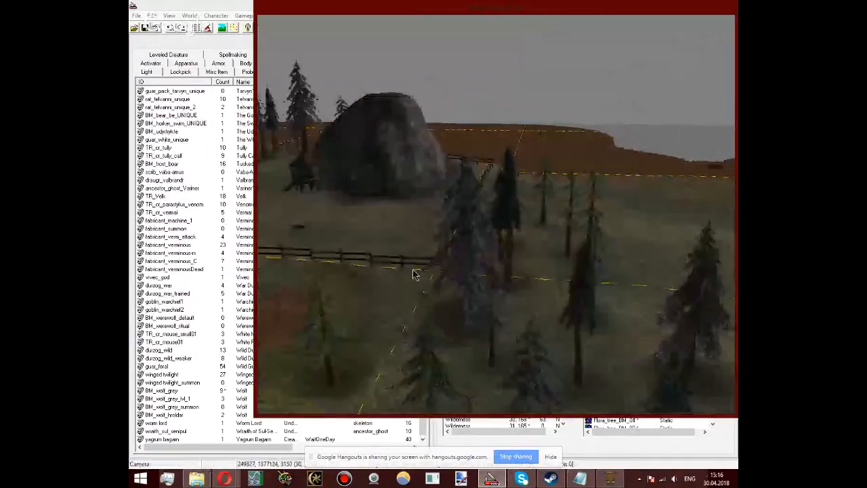
pyautogui.click(400, 258)
pyautogui.scroll(3, 400, 258)
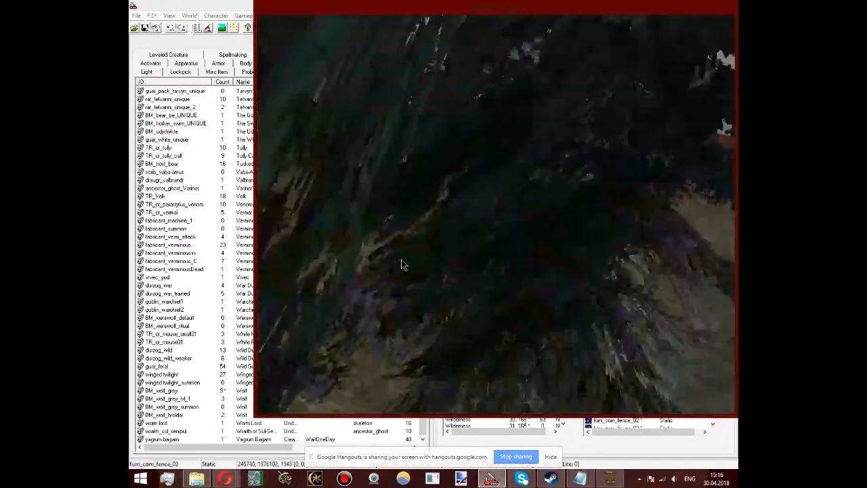
pyautogui.moveTo(400, 260)
pyautogui.keyDown('shift'); pyautogui.mouseDown(button='middle')
pyautogui.moveTo(602, 110)
pyautogui.moveTo(574, 272)
pyautogui.mouseUp(button='middle'); pyautogui.keyUp('shift')
pyautogui.moveTo(574, 272); pyautogui.dragTo(508, 244)
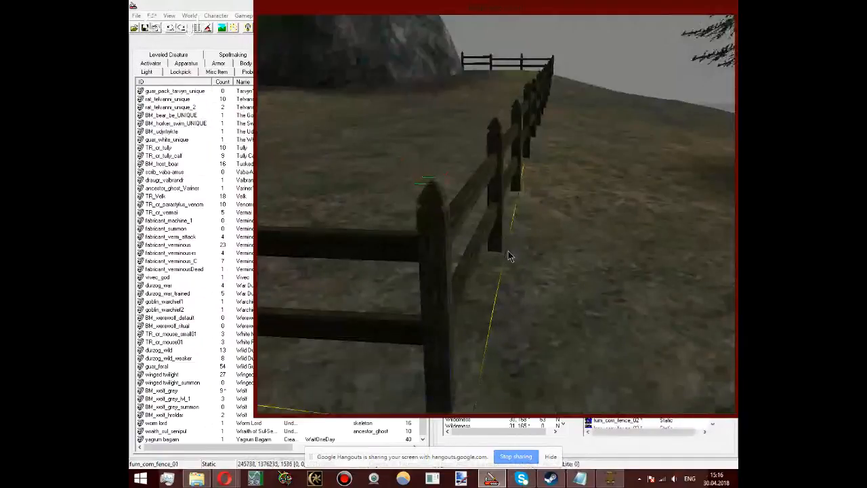
pyautogui.keyDown('shift'); pyautogui.moveTo(508, 245); pyautogui.dragTo(541, 359, button='middle'); pyautogui.keyUp('shift')
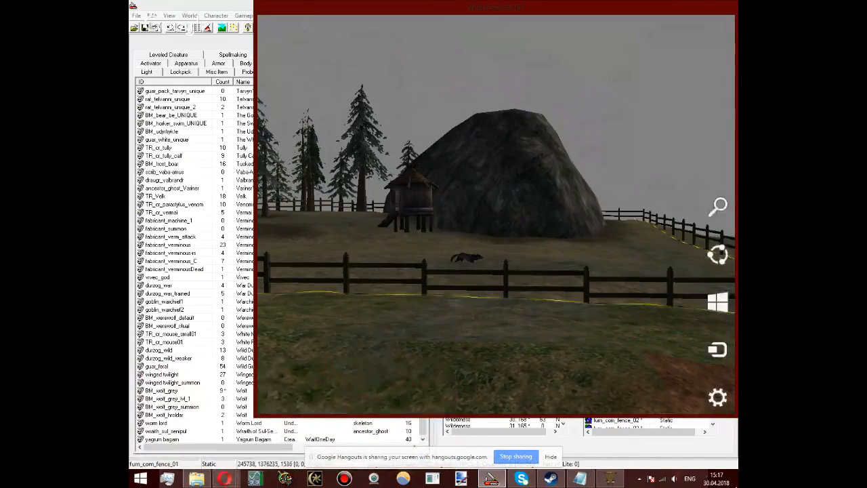
# Step: Raise the grey wolf in the fenced field to about Z 1664
pyautogui.click(466, 262)
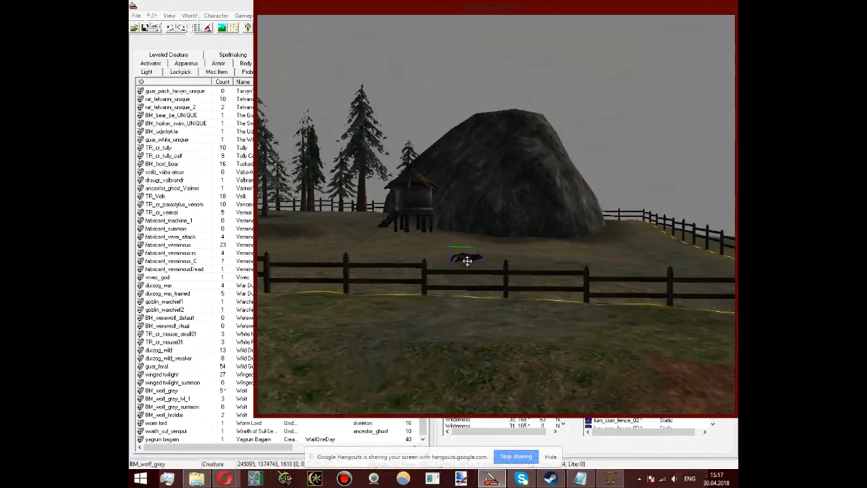
pyautogui.keyDown('shift'); pyautogui.moveTo(467, 261); pyautogui.dragTo(656, 329, button='middle'); pyautogui.keyUp('shift')
pyautogui.click(482, 263)
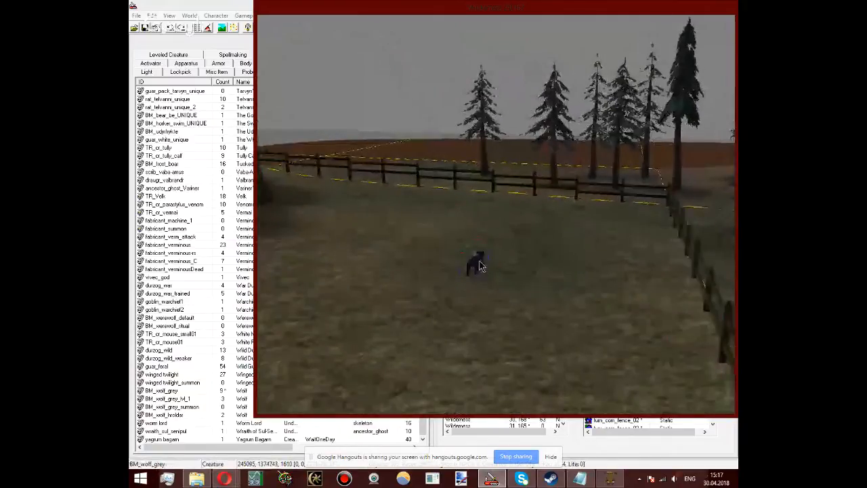
pyautogui.moveTo(482, 263); pyautogui.dragTo(484, 245)
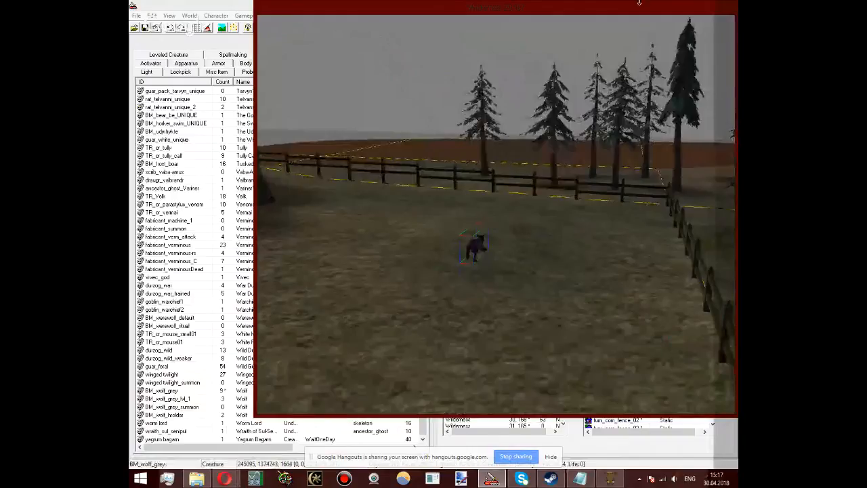
# Step: Delete the grey wolf from the fenced field by the large rock
pyautogui.keyDown('shift'); pyautogui.moveTo(364, 152); pyautogui.dragTo(542, 432, button='middle'); pyautogui.keyUp('shift')
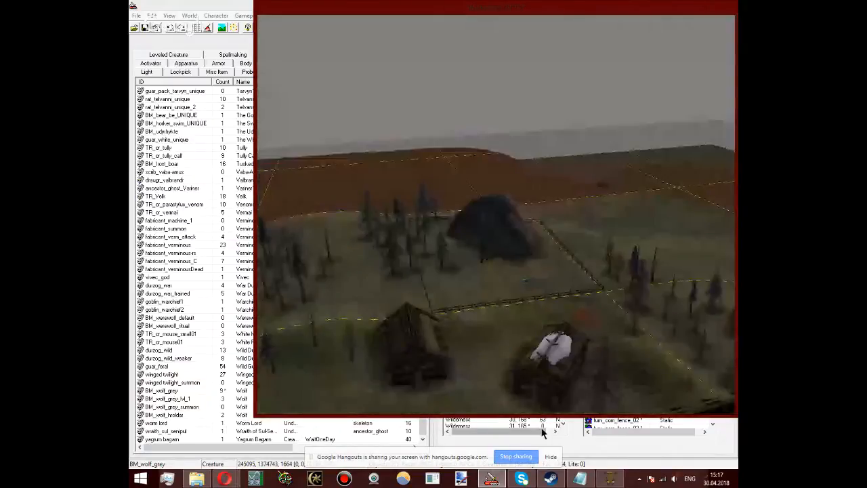
pyautogui.scroll(5, 518, 322)
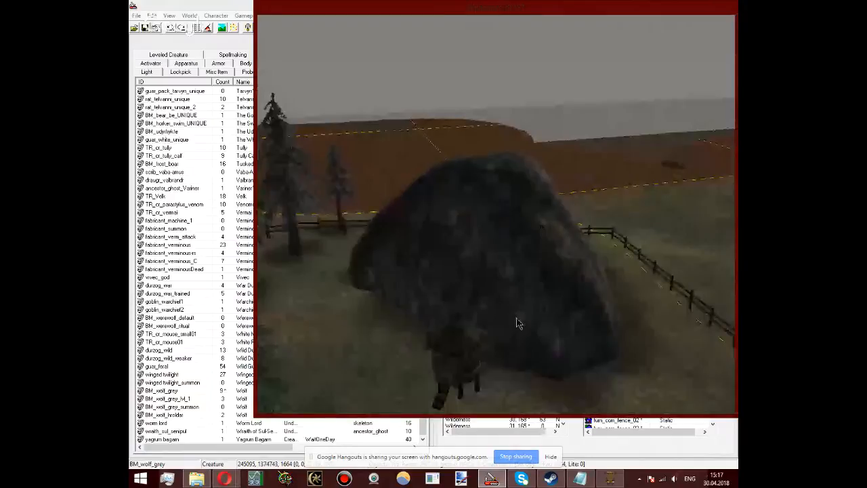
pyautogui.moveTo(516, 323); pyautogui.dragTo(654, 166, button='middle')
pyautogui.press('Delete')
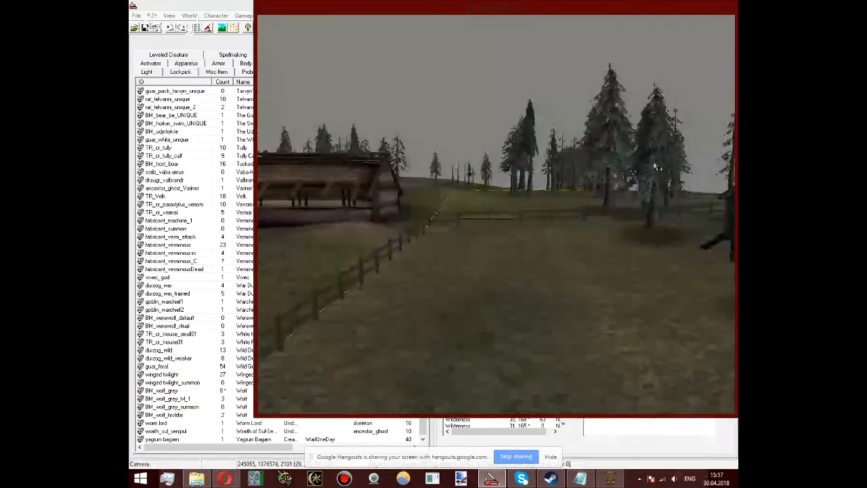
# Step: Check the spruce tree near the hut and the surrounding field, and display the list of NPC objects
pyautogui.click(656, 166)
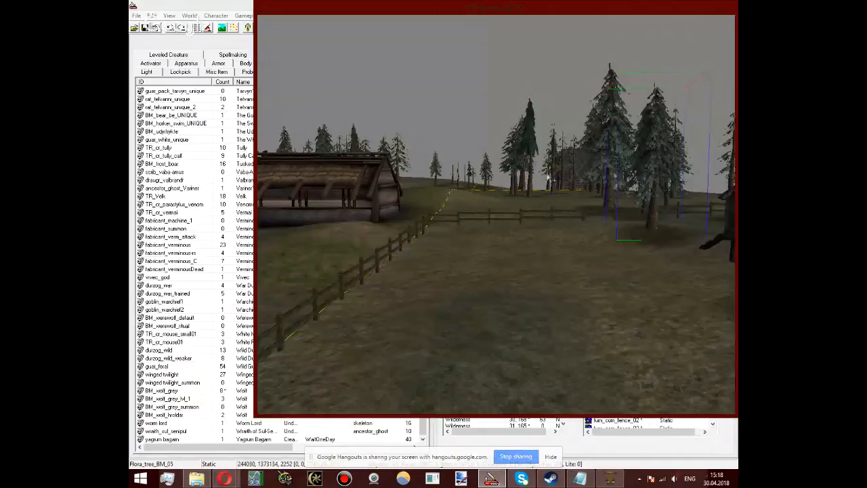
pyautogui.keyDown('shift'); pyautogui.moveTo(571, 197); pyautogui.dragTo(437, 107, button='middle'); pyautogui.keyUp('shift')
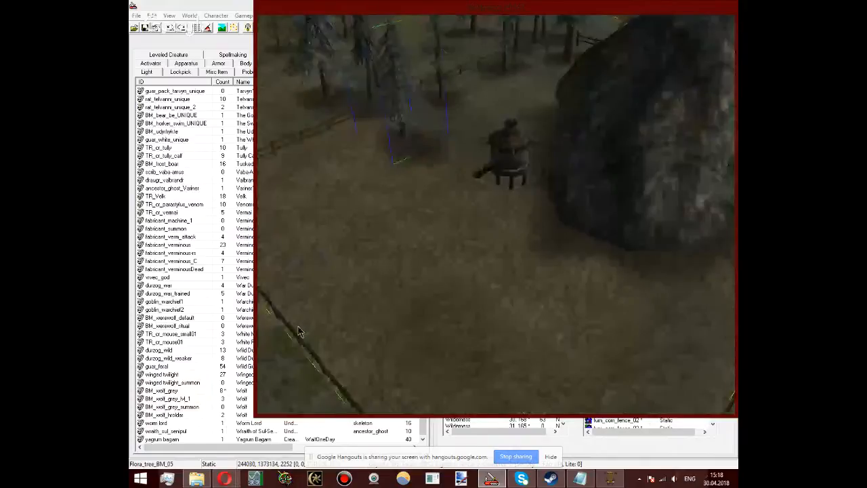
pyautogui.click(209, 59)
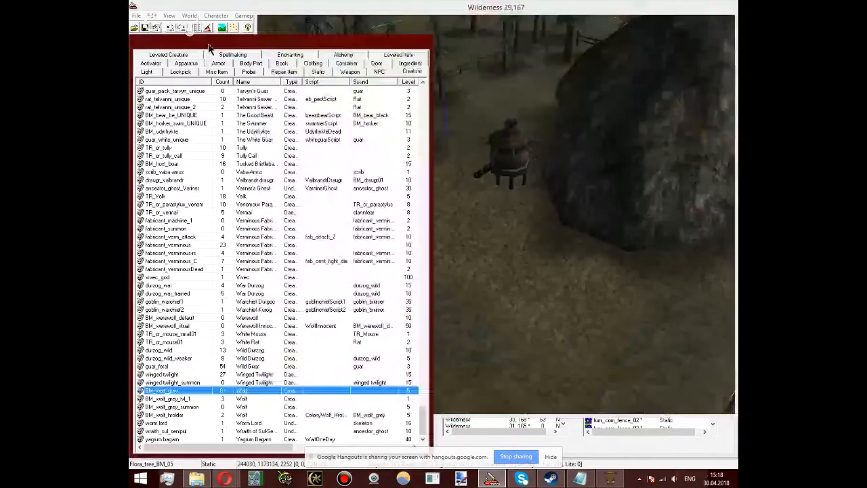
pyautogui.click(388, 73)
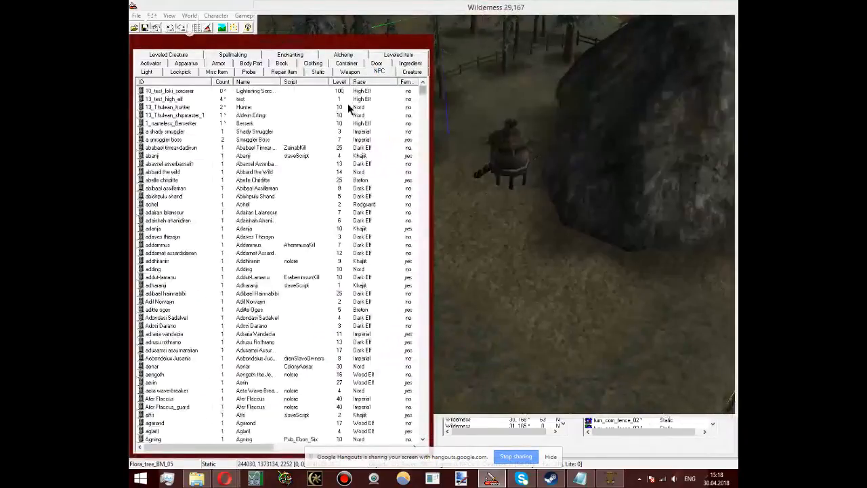
# Step: Lower the food hut beside the large rock to about Z 1836
pyautogui.click(509, 164)
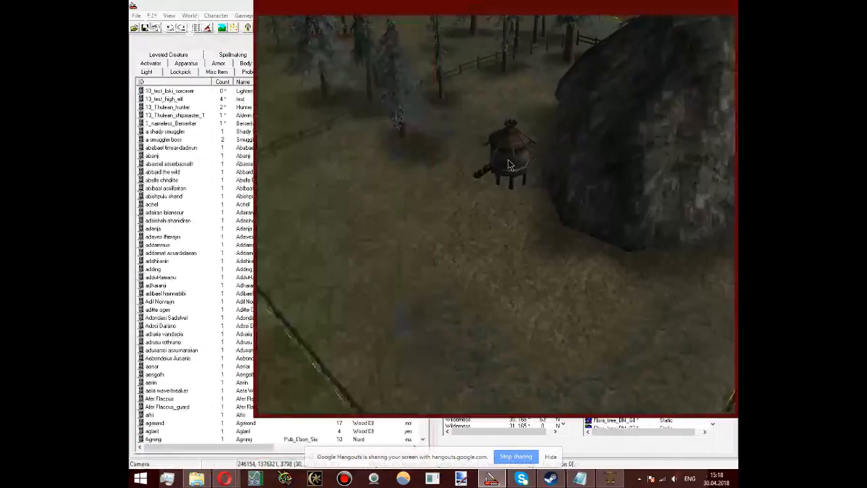
pyautogui.click(509, 165)
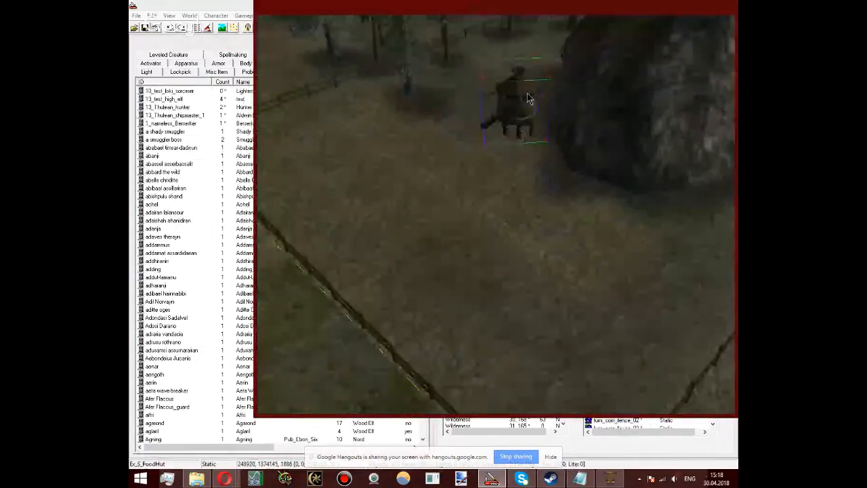
pyautogui.moveTo(527, 94); pyautogui.dragTo(529, 97)
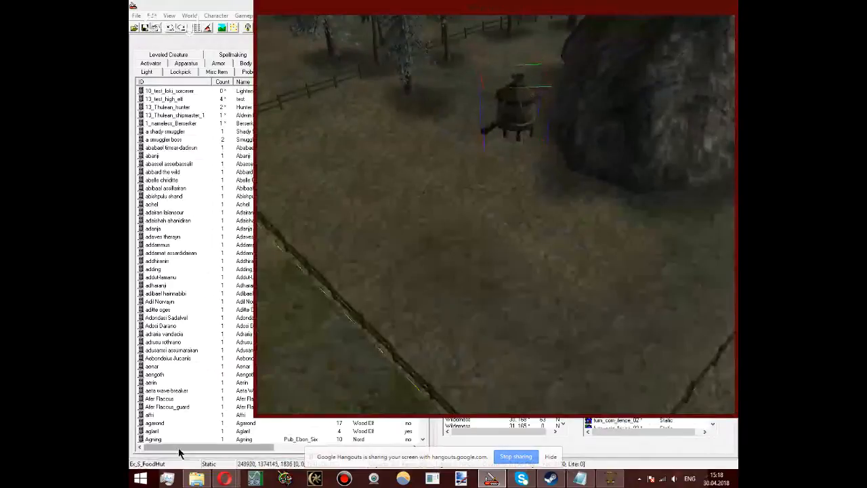